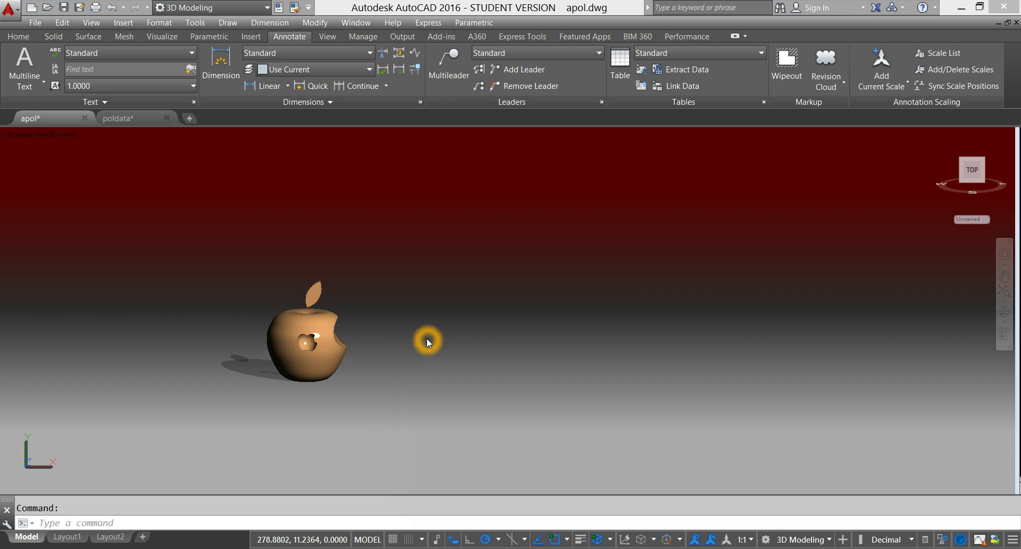
Step: End object isolation so the EXTRUDE, SPLINE, REVOLVE word list reappears, then recentre the view
{"action": "right_click", "coordinate": [564, 277]}
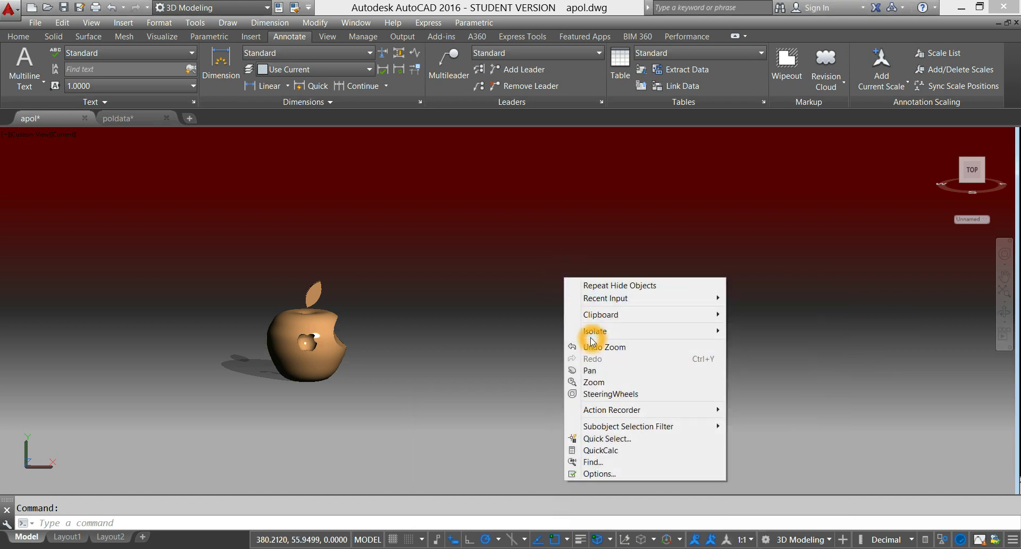
{"action": "mouse_move", "coordinate": [607, 332]}
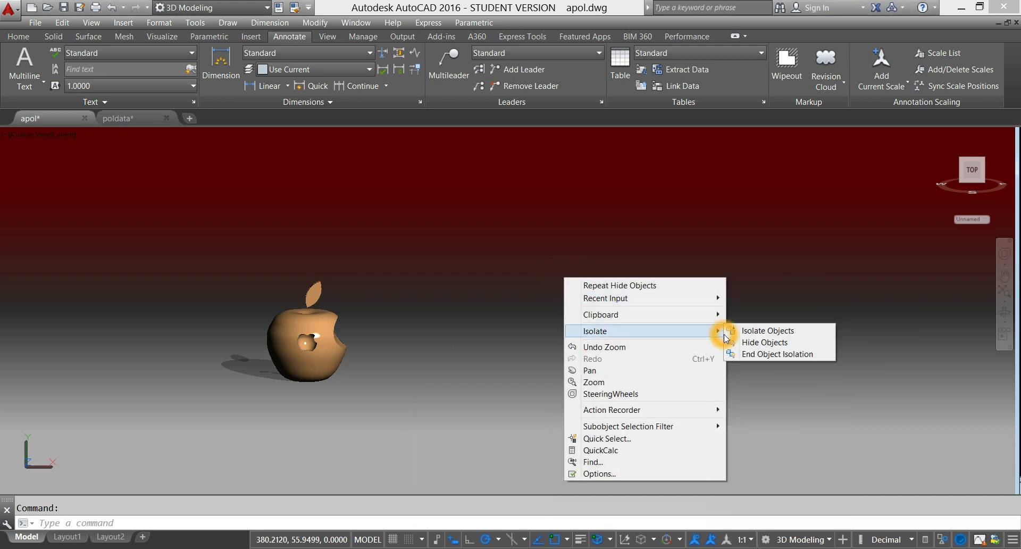
{"action": "left_click", "coordinate": [754, 355]}
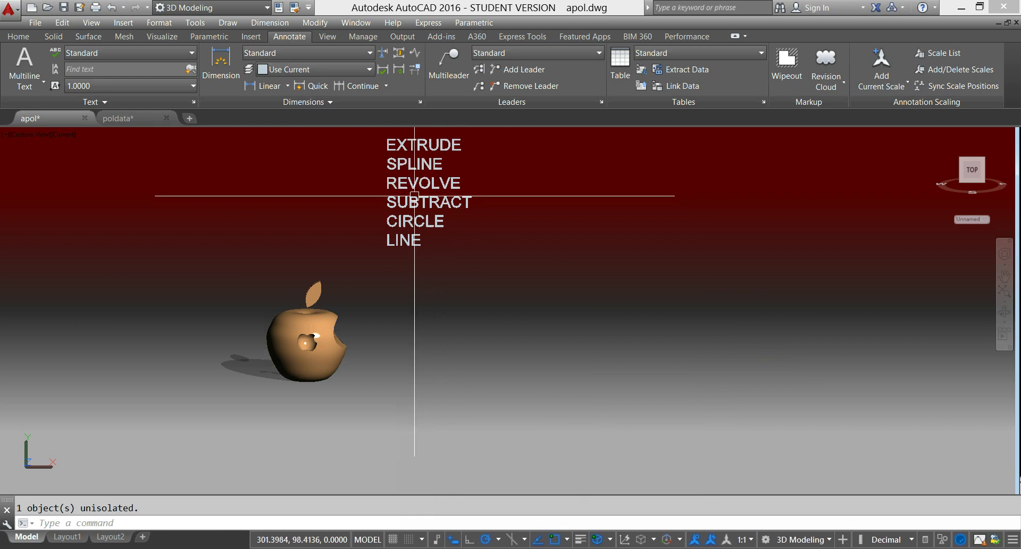
{"action": "left_click", "coordinate": [445, 232]}
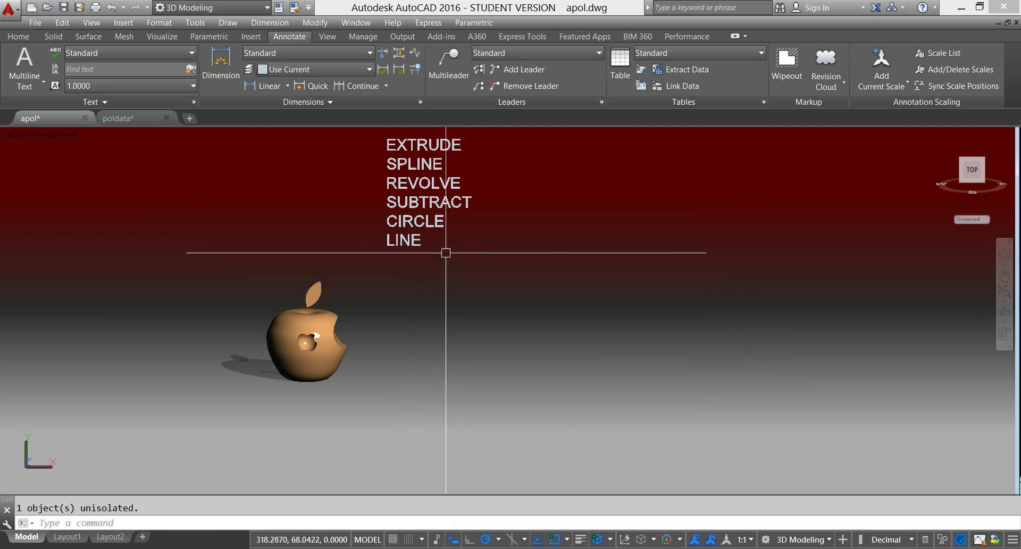
{"action": "left_click", "coordinate": [445, 251]}
{"action": "left_click", "coordinate": [447, 242]}
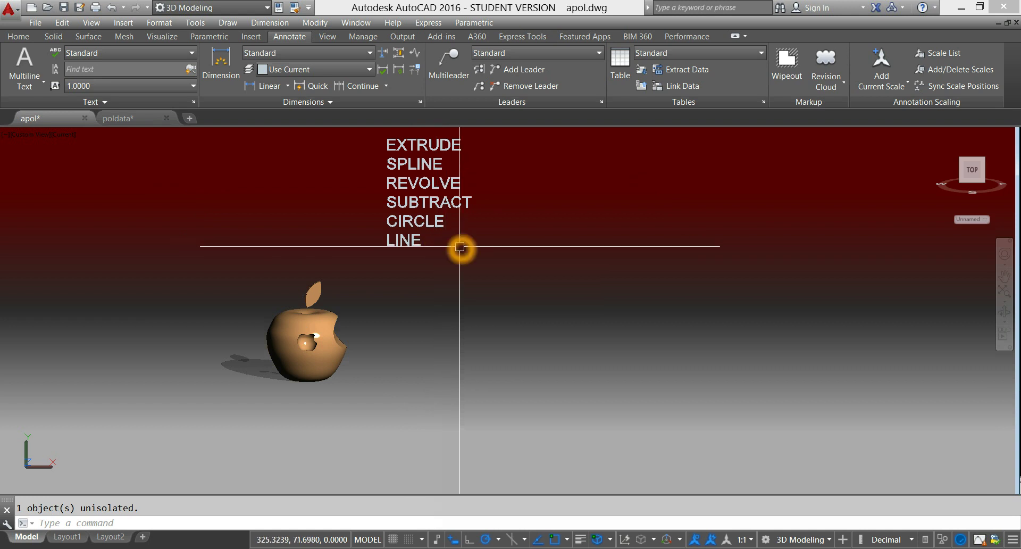
{"action": "middle_click_drag", "start_coordinate": [477, 238], "coordinate": [530, 270]}
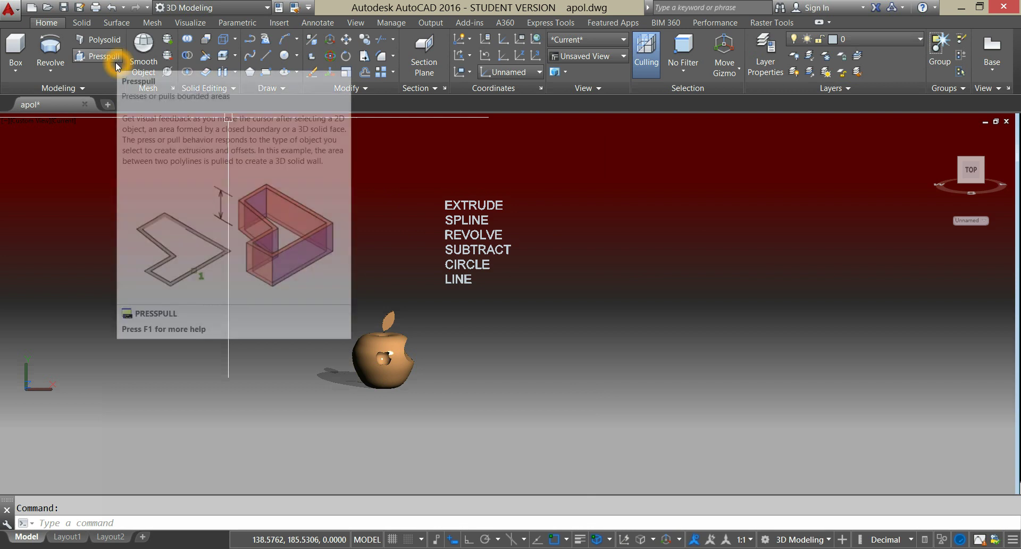
Step: Create a new drawing from the acad3D template
{"action": "left_click", "coordinate": [31, 11]}
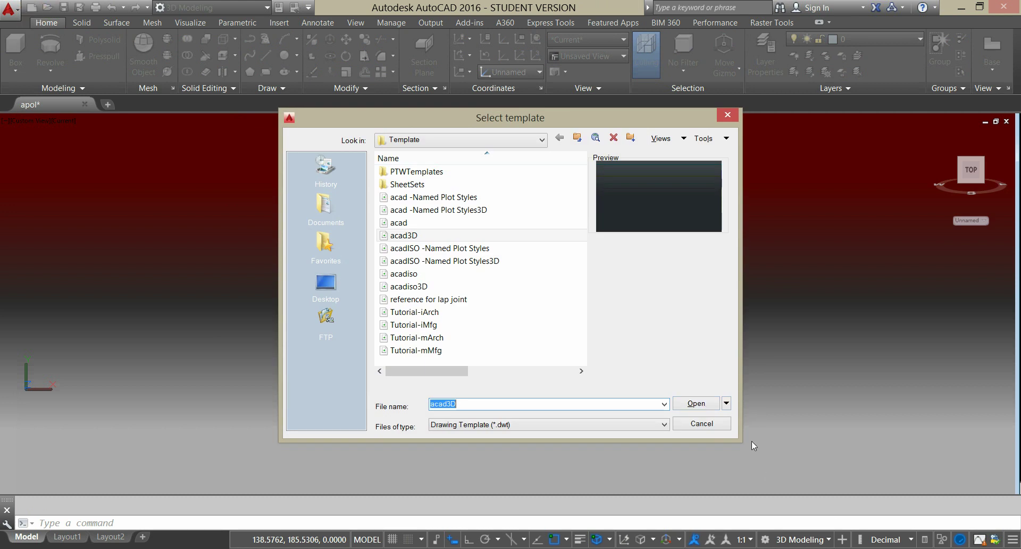
{"action": "left_click", "coordinate": [426, 249]}
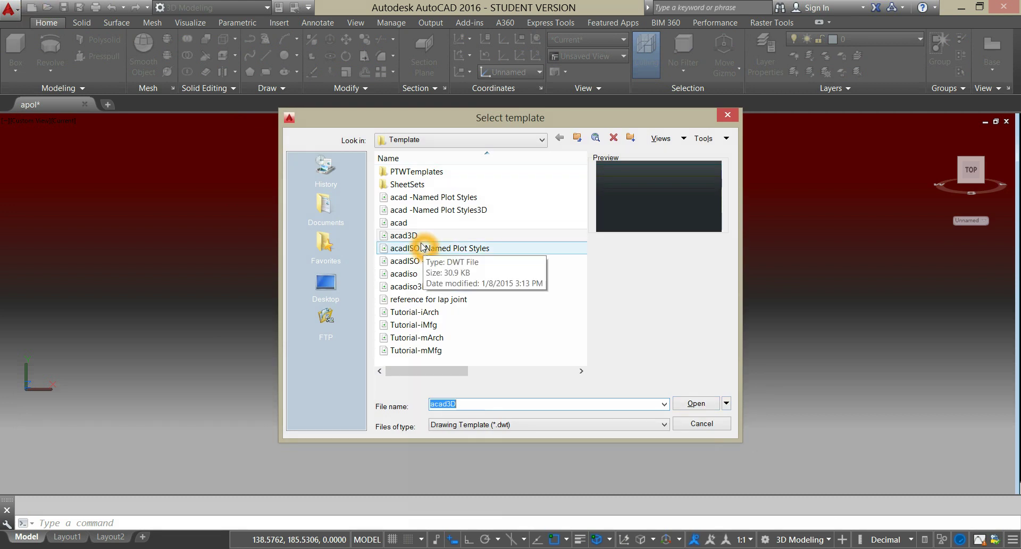
{"action": "left_click", "coordinate": [421, 239]}
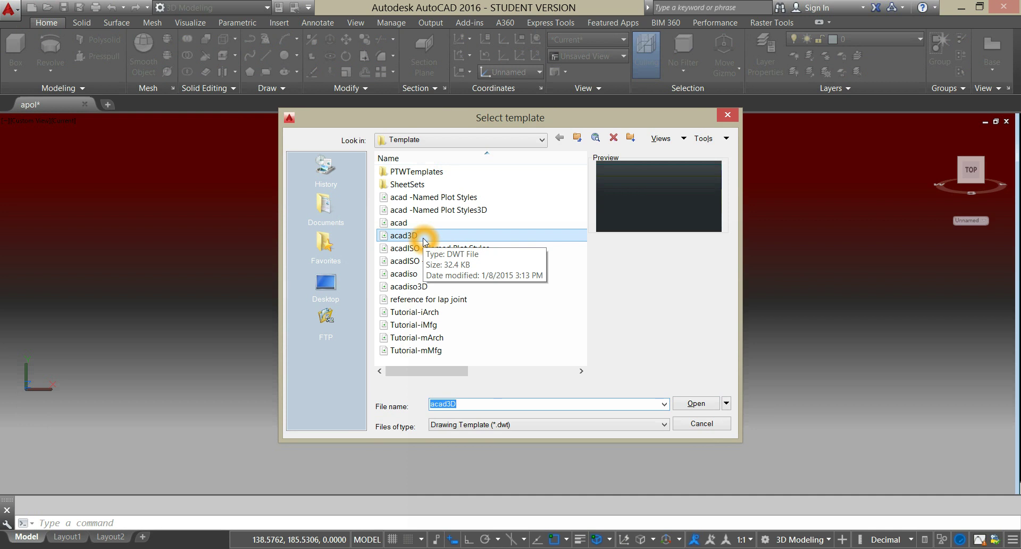
{"action": "left_click", "coordinate": [423, 241]}
{"action": "left_click", "coordinate": [681, 407]}
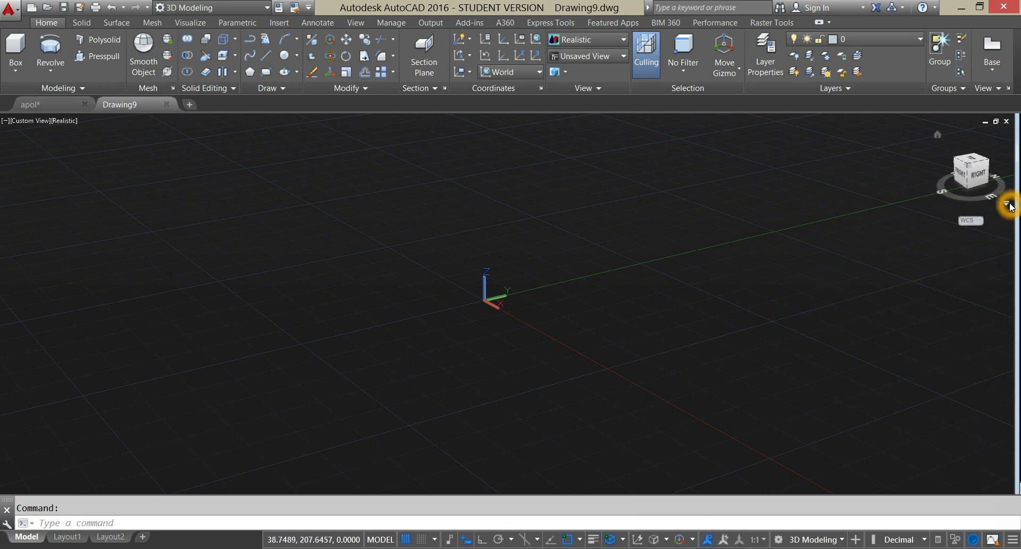
Step: Switch to a parallel Front view and restore down the AutoCAD window
{"action": "left_click", "coordinate": [1010, 205]}
{"action": "left_click", "coordinate": [939, 232]}
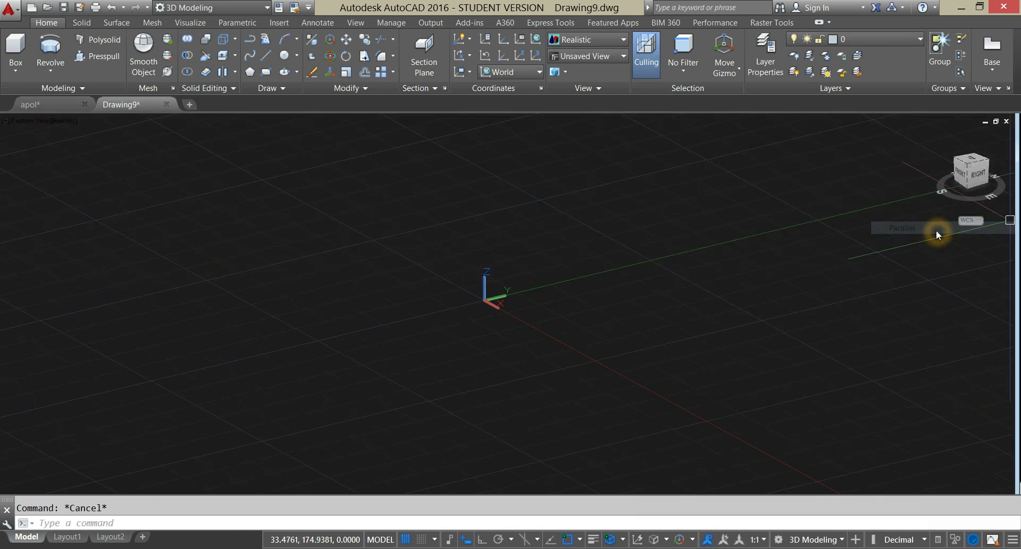
{"action": "left_click", "coordinate": [28, 121]}
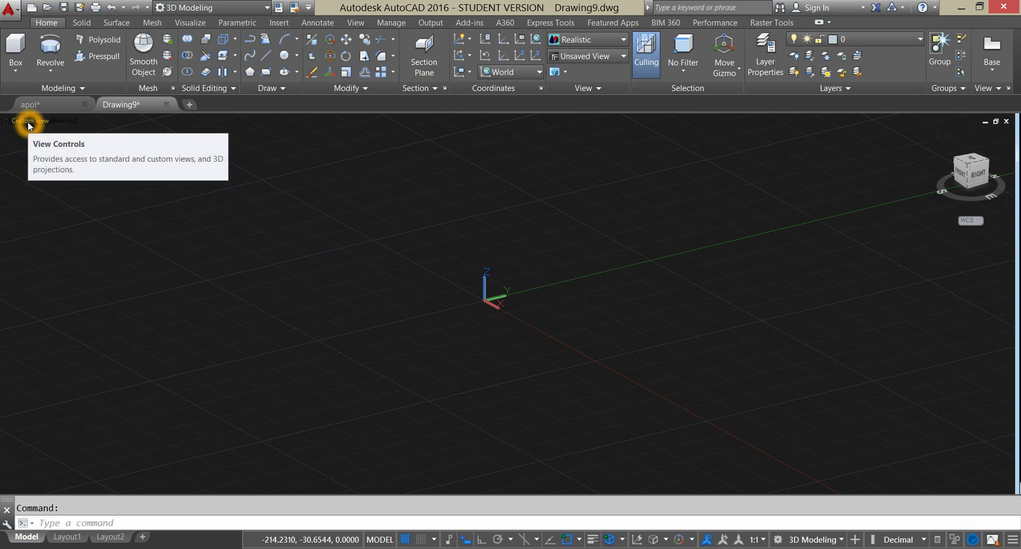
{"action": "left_click", "coordinate": [69, 201]}
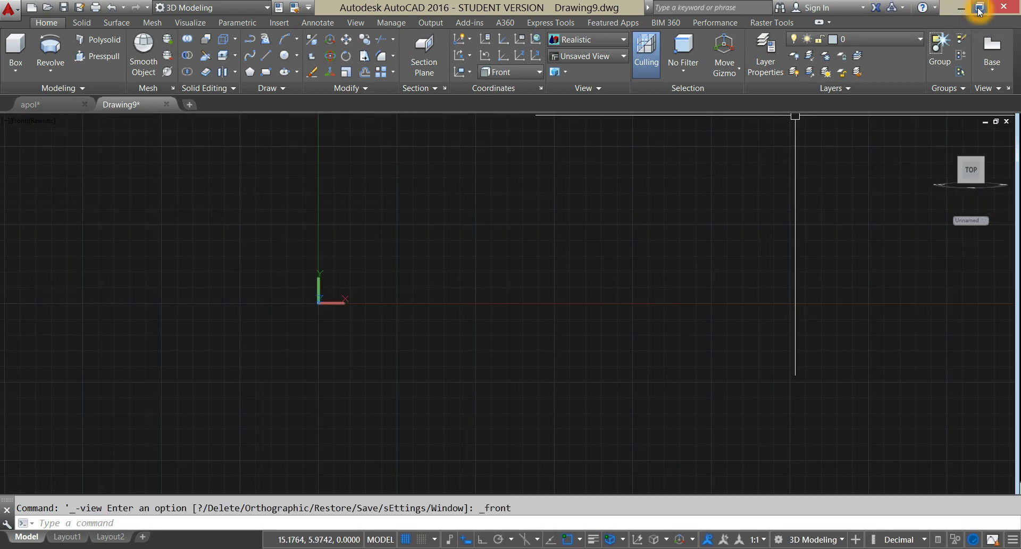
{"action": "left_click", "coordinate": [980, 8]}
Step: Paste the APPLE desktop image at 0,0 with scale 1 and rotation 0, Ortho on
{"action": "left_click", "coordinate": [22, 367]}
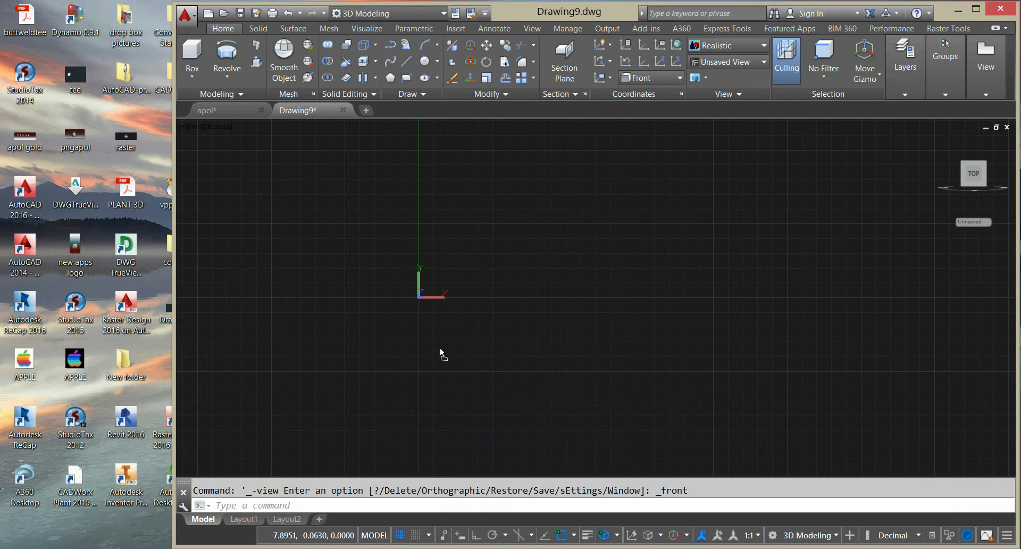
{"action": "key", "text": "ctrl+v"}
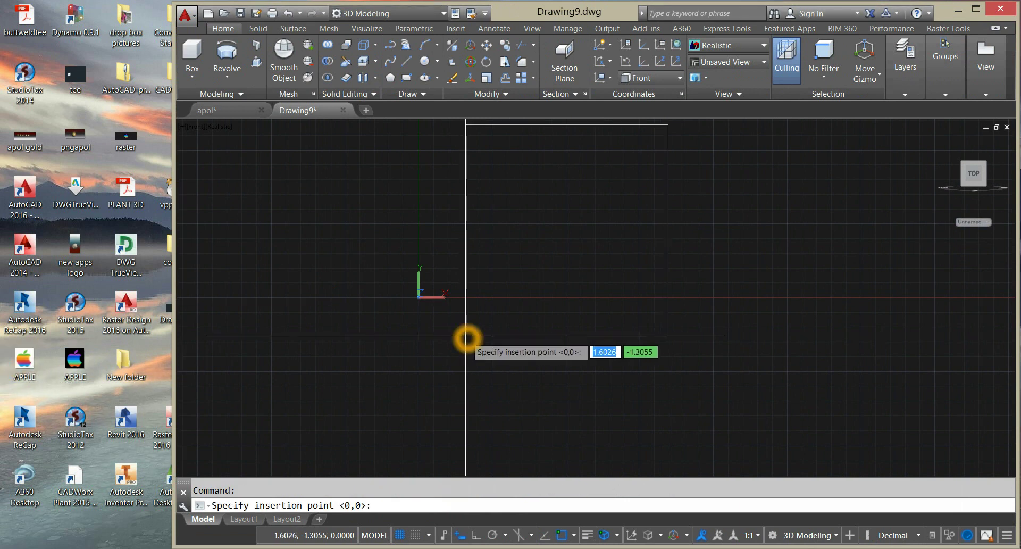
{"action": "key", "text": "Tab"}
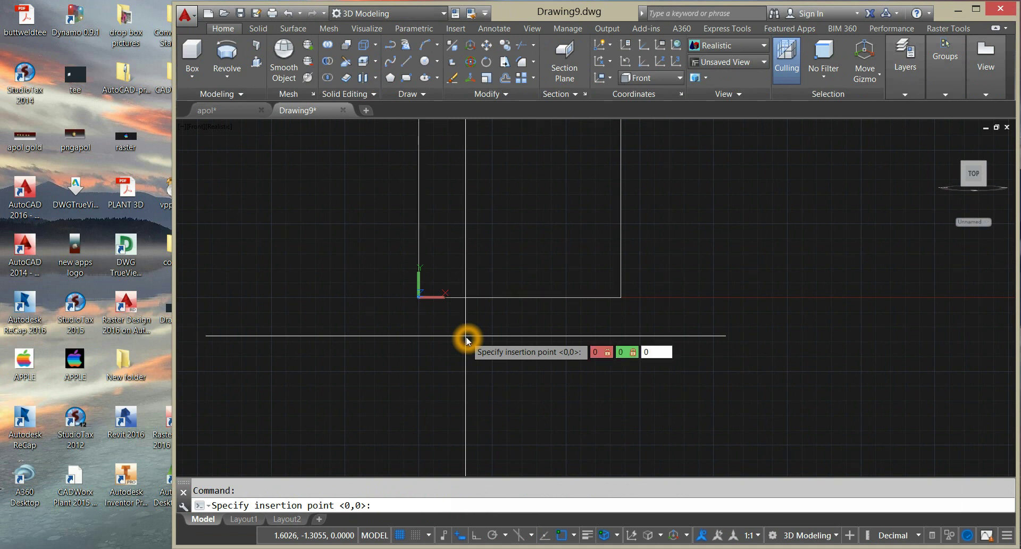
{"action": "key", "text": "Return"}
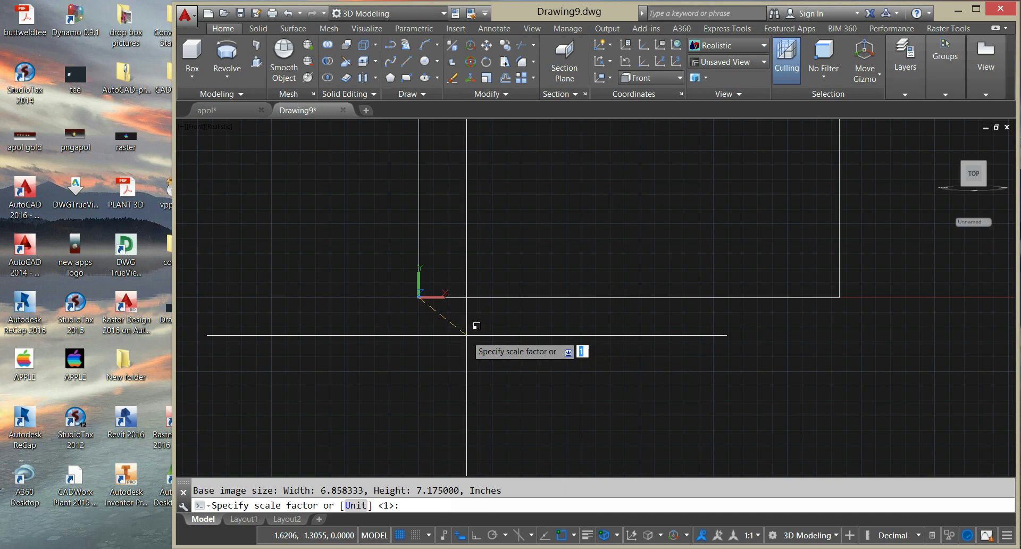
{"action": "left_click", "coordinate": [466, 336]}
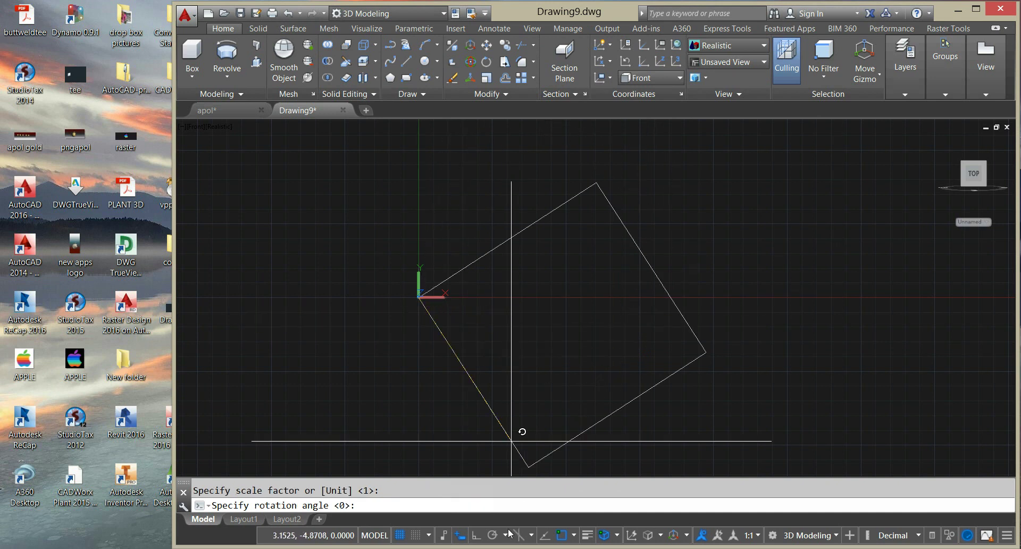
{"action": "left_click", "coordinate": [475, 538]}
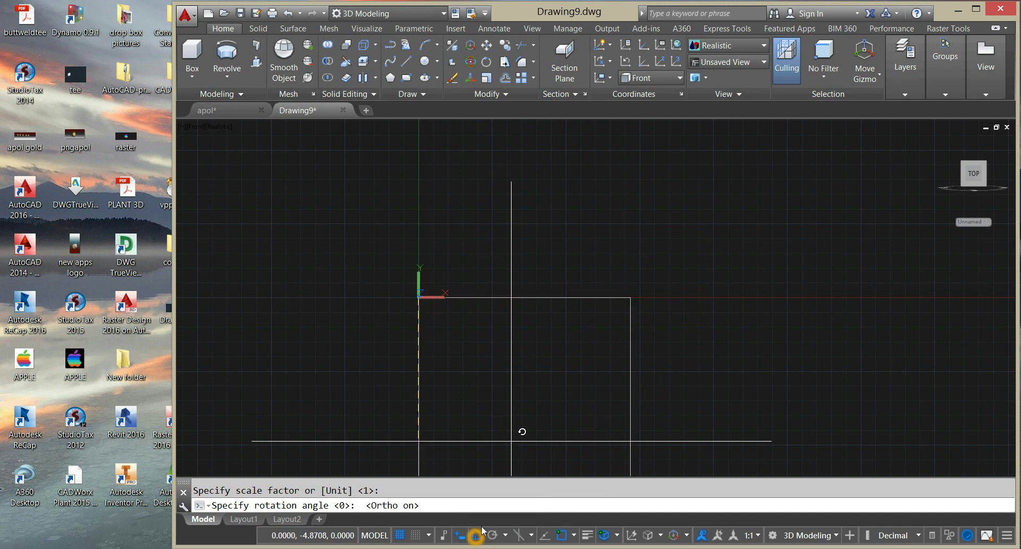
{"action": "left_click", "coordinate": [583, 267]}
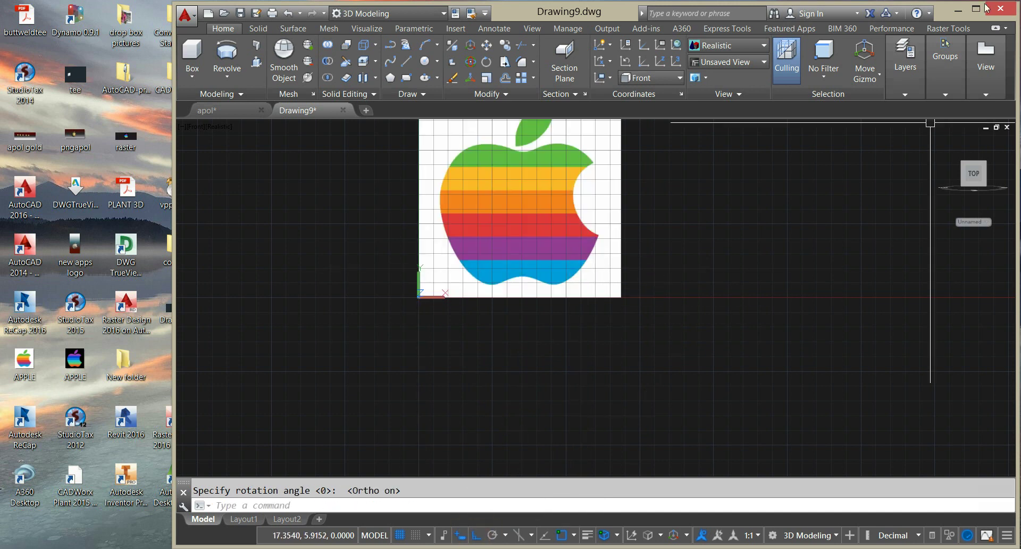
Step: Maximize the AutoCAD window and turn off the grid
{"action": "left_click", "coordinate": [978, 9]}
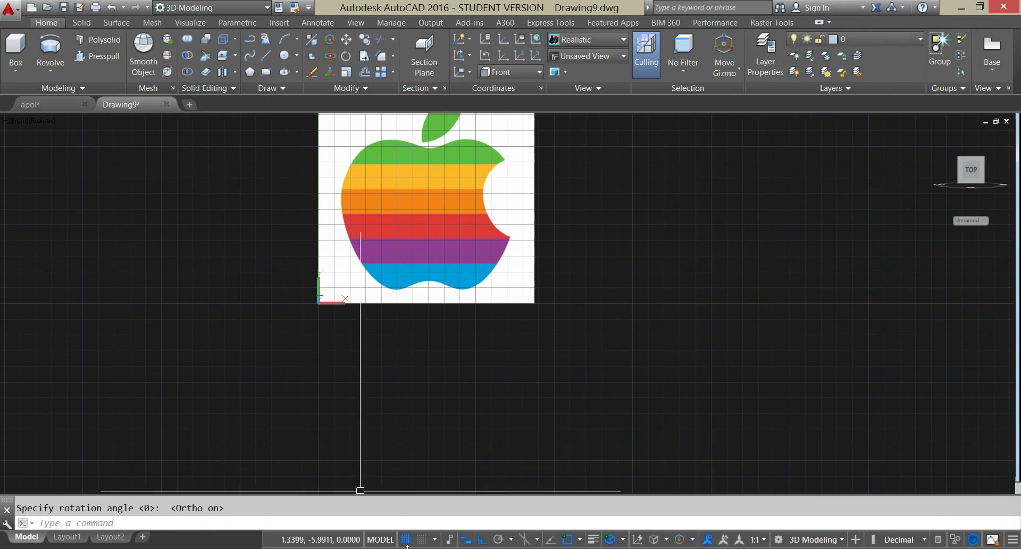
{"action": "left_click", "coordinate": [405, 539]}
{"action": "scroll", "coordinate": [490, 345], "scroll_direction": "up", "scroll_amount": 2}
Step: Set the Apple image's brightness to 17 and contrast to 52
{"action": "double_click", "coordinate": [559, 323]}
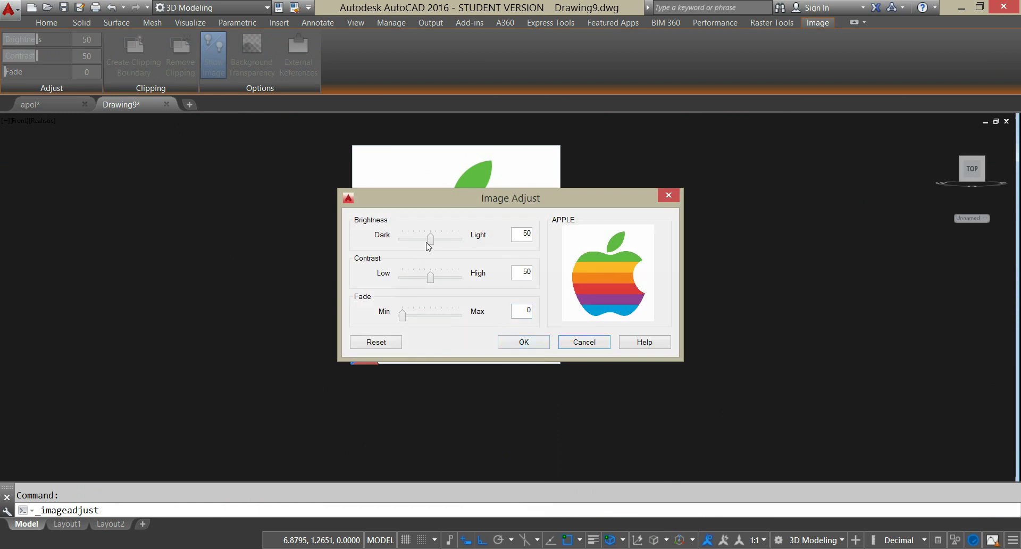
{"action": "left_click_drag", "start_coordinate": [432, 243], "coordinate": [414, 249]}
{"action": "left_click_drag", "start_coordinate": [433, 286], "coordinate": [444, 283]}
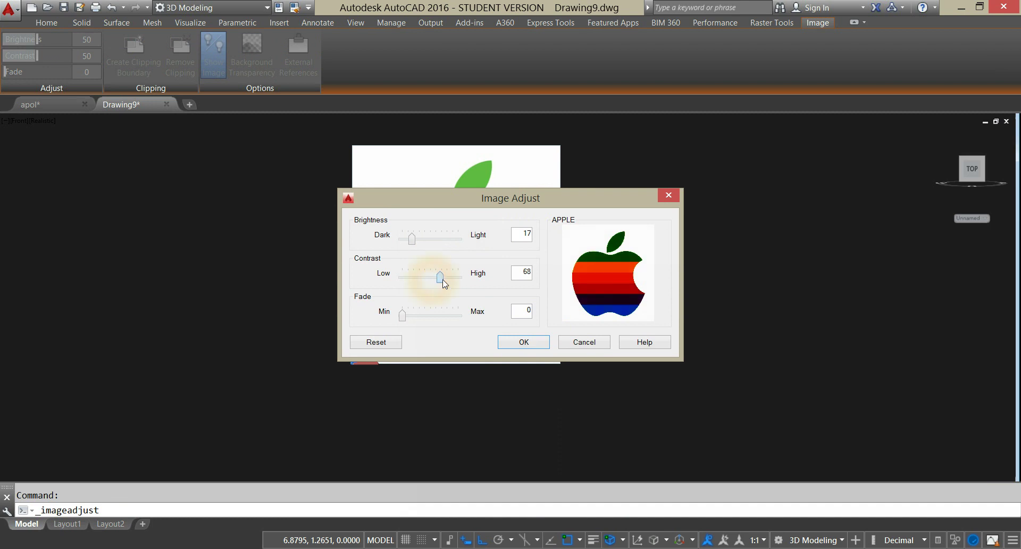
{"action": "left_click", "coordinate": [530, 347]}
Step: Zoom and pan so the apple fills the view
{"action": "middle_click_drag", "start_coordinate": [449, 276], "coordinate": [451, 306]}
{"action": "scroll", "coordinate": [458, 289], "scroll_direction": "up", "scroll_amount": 1}
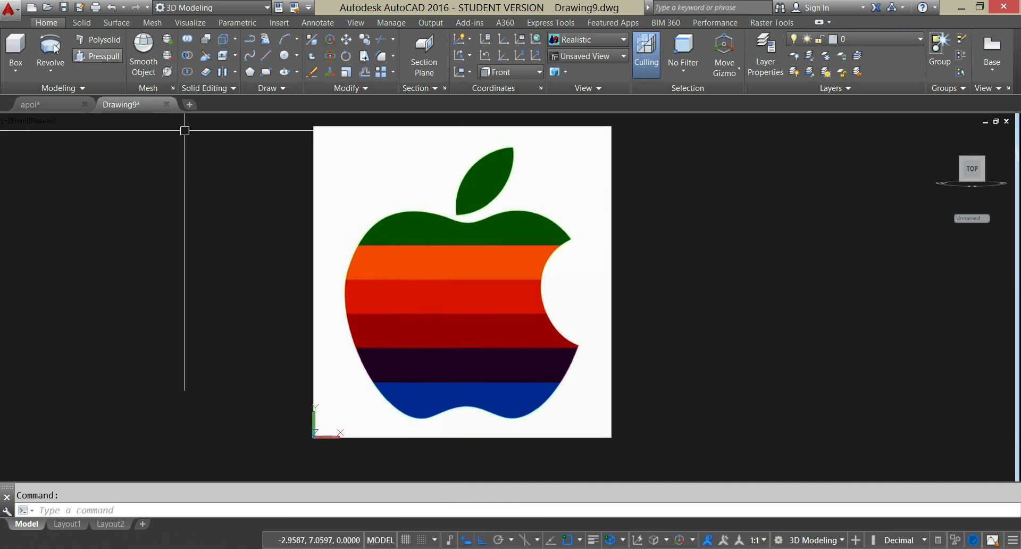
{"action": "scroll", "coordinate": [393, 260], "scroll_direction": "up", "scroll_amount": 1}
{"action": "scroll", "coordinate": [393, 260], "scroll_direction": "up", "scroll_amount": 1}
{"action": "scroll", "coordinate": [392, 269], "scroll_direction": "down", "scroll_amount": 2}
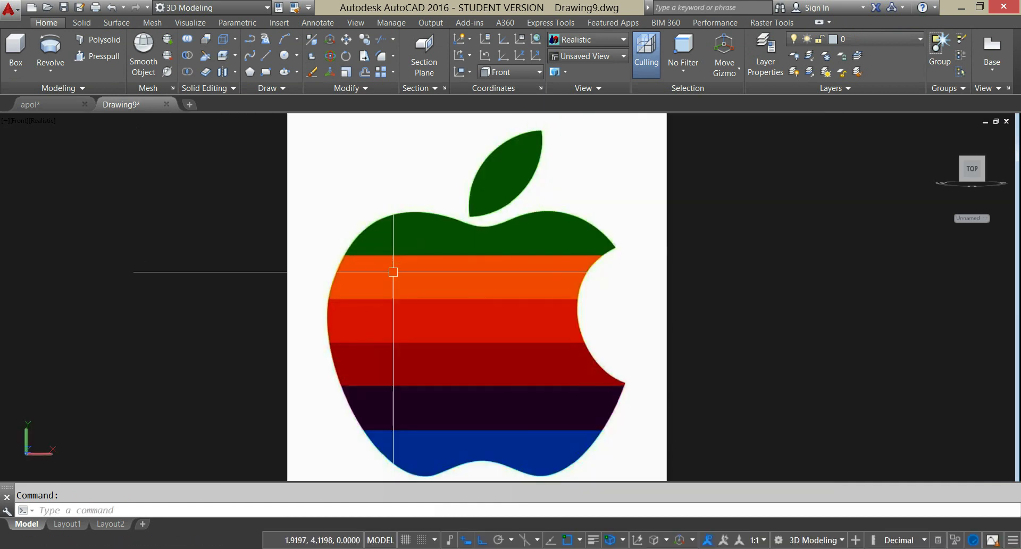
{"action": "middle_click_drag", "start_coordinate": [392, 273], "coordinate": [388, 261]}
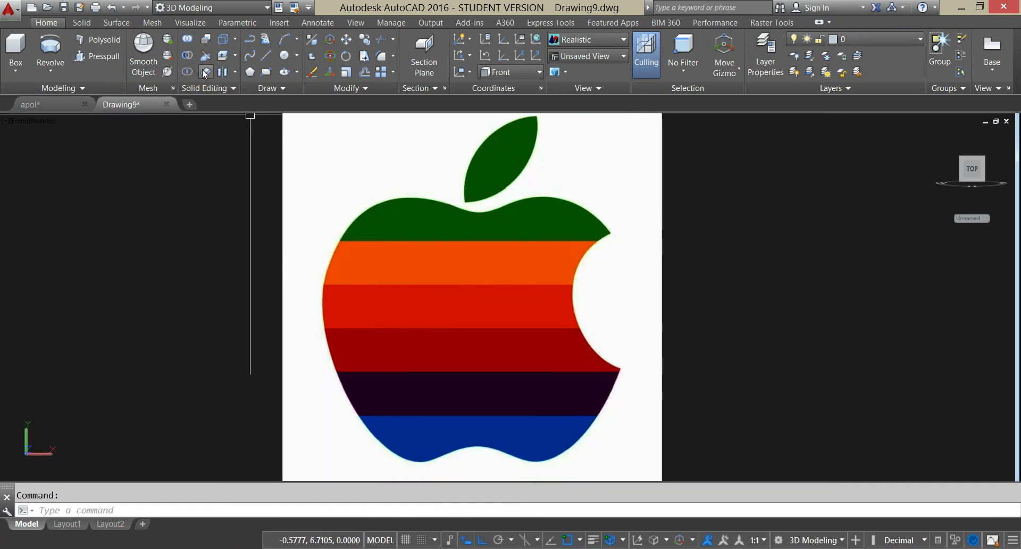
Step: Start a spline at the apple's top notch with a starting tangent, Ortho off
{"action": "left_click", "coordinate": [255, 60]}
{"action": "scroll", "coordinate": [471, 224], "scroll_direction": "up", "scroll_amount": 2}
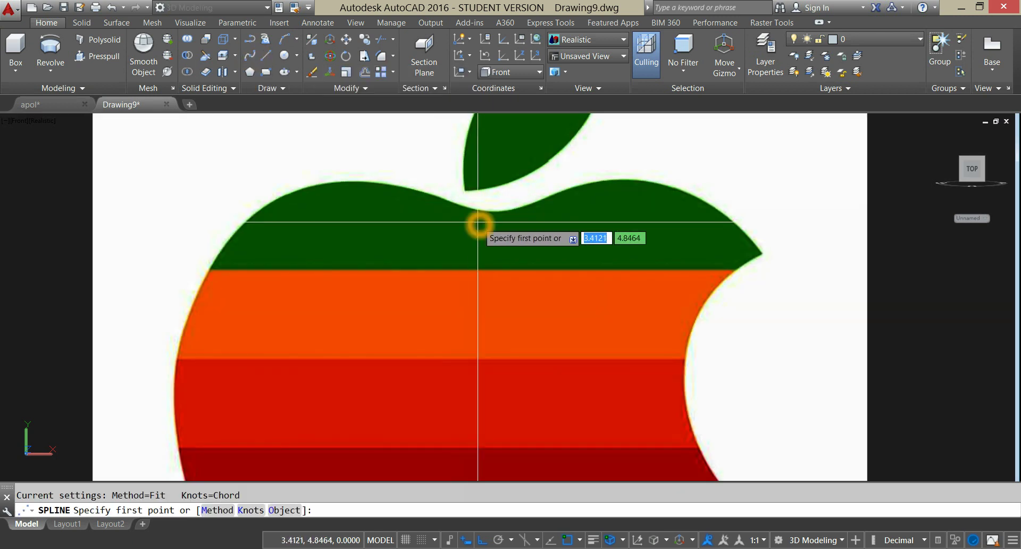
{"action": "left_click", "coordinate": [500, 213]}
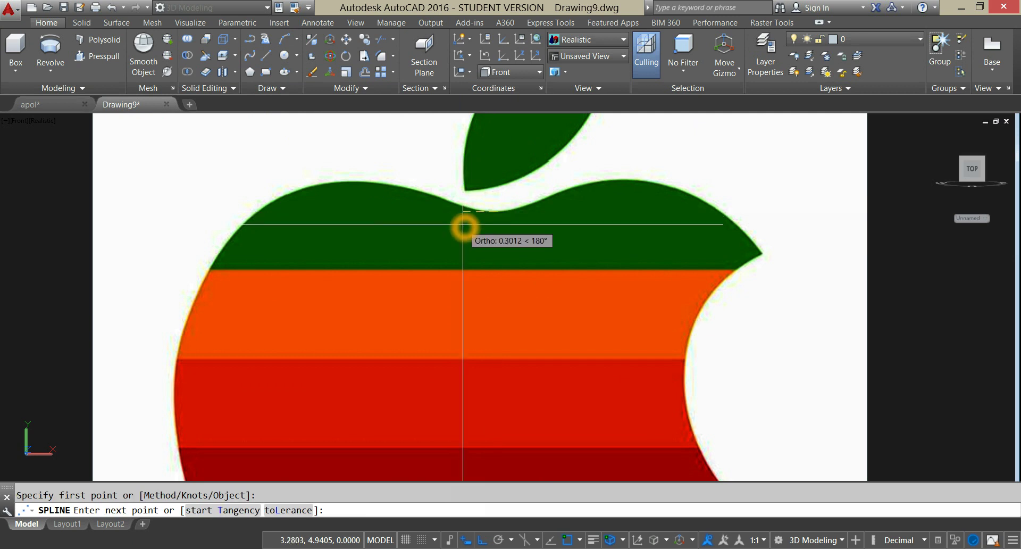
{"action": "left_click", "coordinate": [244, 513]}
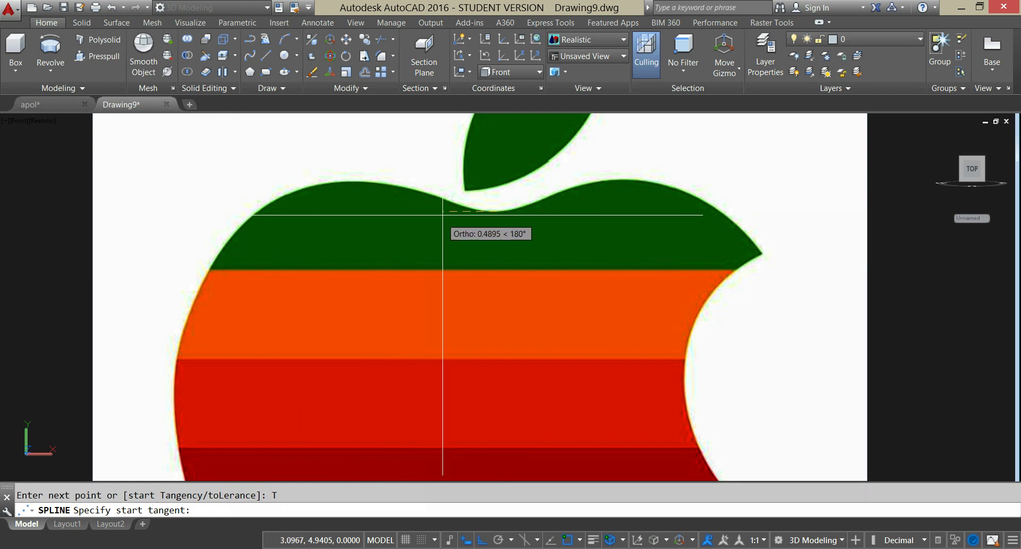
{"action": "left_click", "coordinate": [482, 540]}
{"action": "left_click", "coordinate": [467, 211]}
{"action": "left_click", "coordinate": [425, 193]}
Step: Trace the spline along the apple's top and down its left edge
{"action": "left_click", "coordinate": [347, 185]}
{"action": "left_click", "coordinate": [281, 201]}
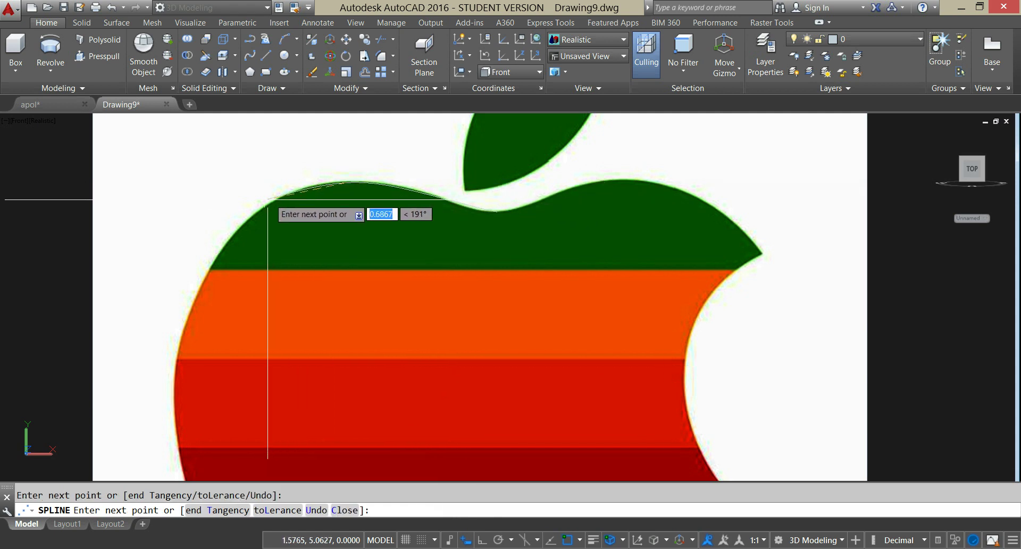
{"action": "left_click", "coordinate": [249, 216]}
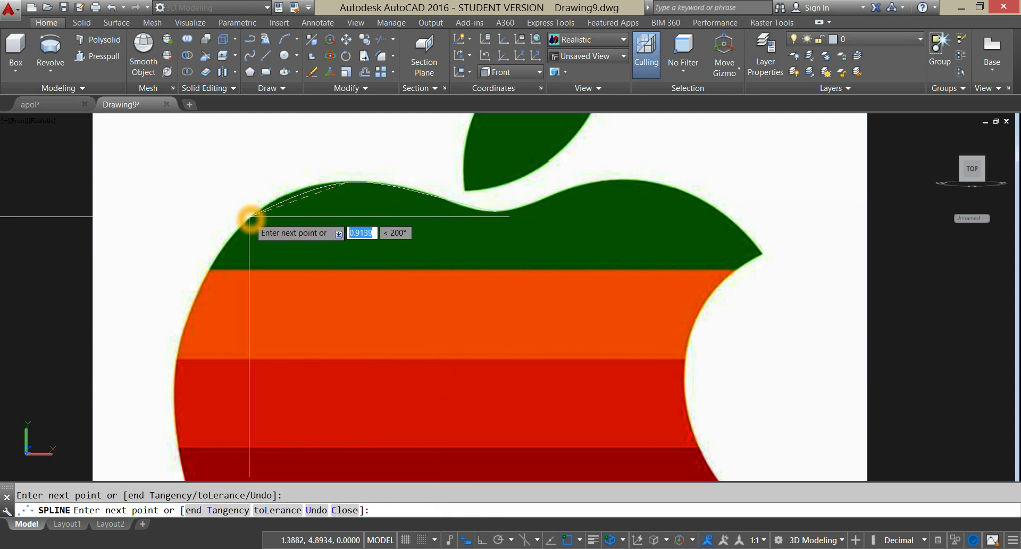
{"action": "left_click", "coordinate": [208, 268]}
{"action": "middle_click_drag", "start_coordinate": [186, 338], "coordinate": [215, 164]}
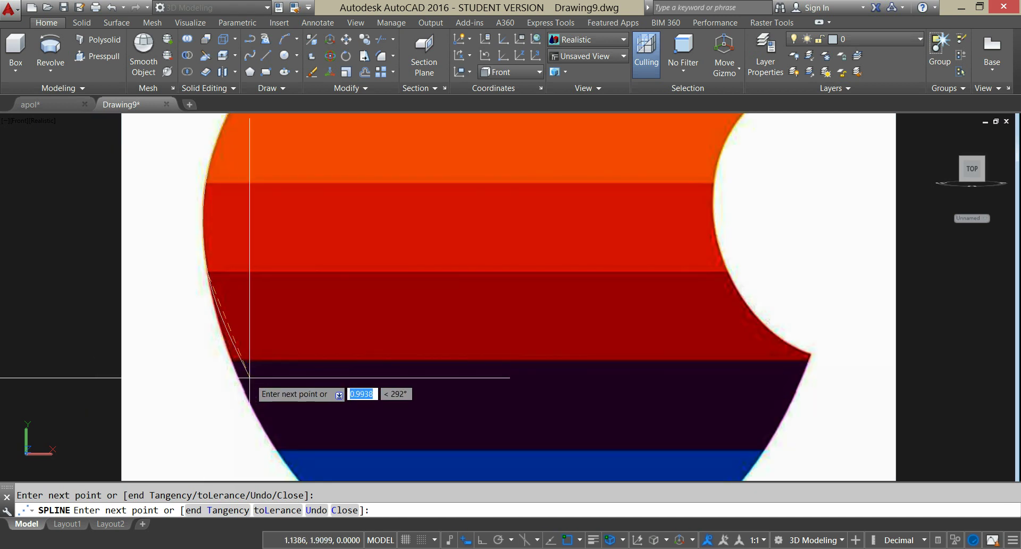
{"action": "left_click", "coordinate": [229, 360]}
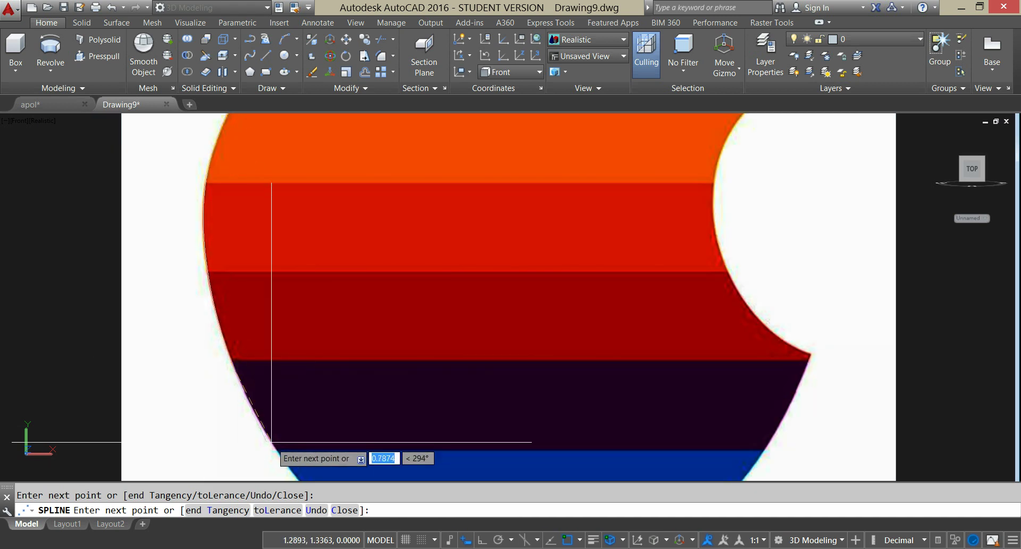
{"action": "left_click", "coordinate": [276, 453]}
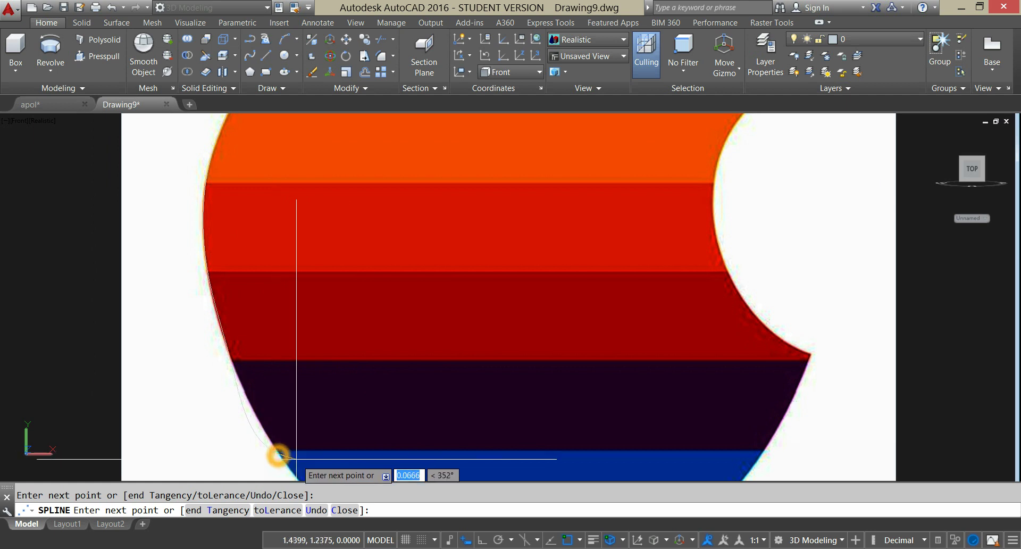
Step: Continue the spline around the bottom to the bottom-centre dip and finish it
{"action": "middle_click_drag", "start_coordinate": [278, 455], "coordinate": [248, 347]}
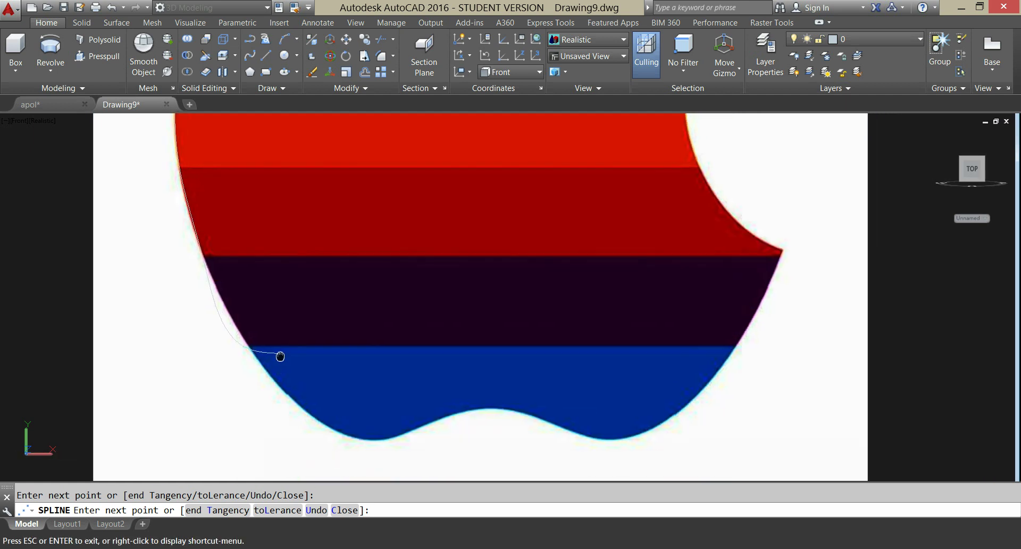
{"action": "left_click", "coordinate": [295, 399]}
{"action": "left_click", "coordinate": [425, 419]}
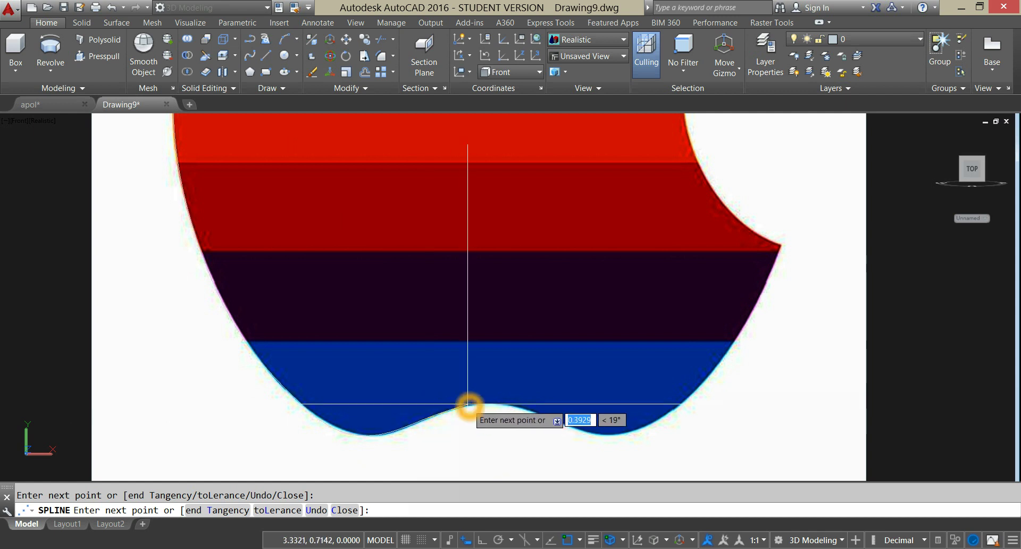
{"action": "left_click", "coordinate": [486, 402]}
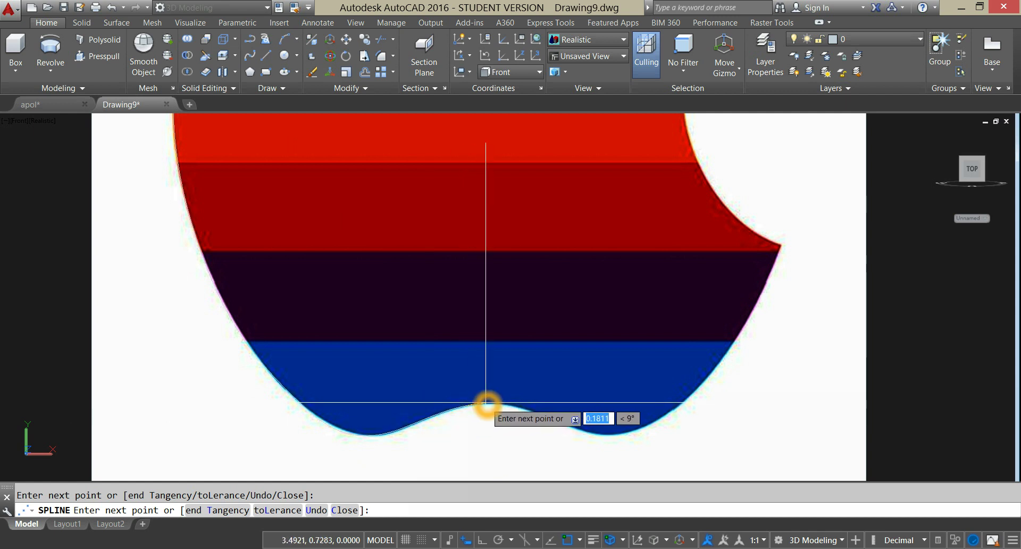
{"action": "left_click", "coordinate": [489, 383]}
{"action": "scroll", "coordinate": [485, 377], "scroll_direction": "down", "scroll_amount": 5}
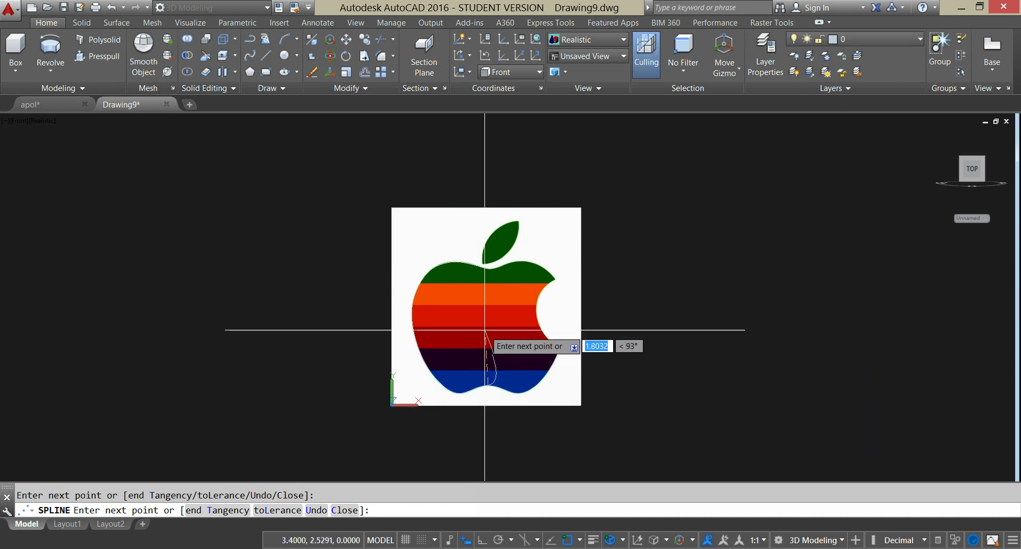
{"action": "right_click", "coordinate": [500, 344]}
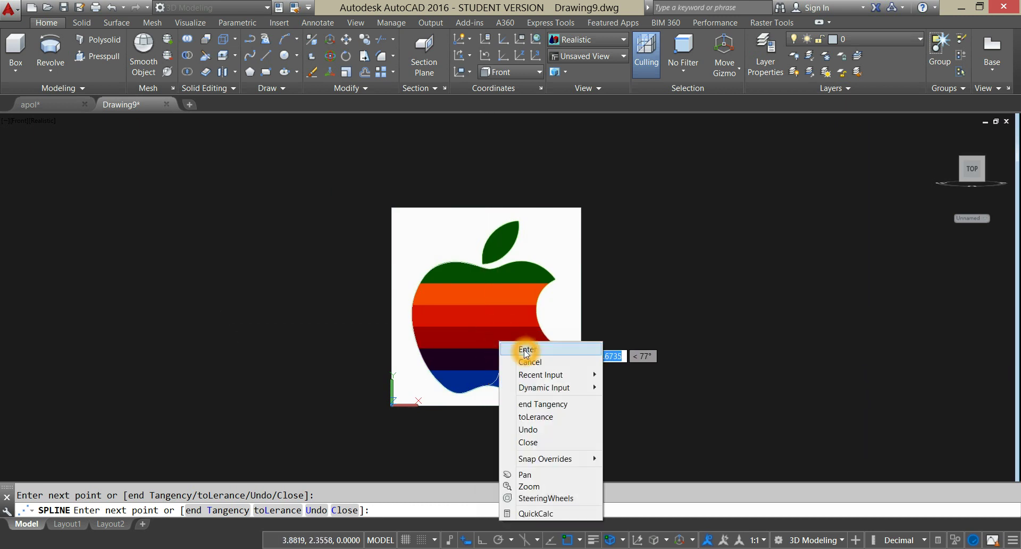
{"action": "left_click", "coordinate": [526, 354]}
Step: Move the traced spline toward the empty space right of the apple
{"action": "left_click", "coordinate": [428, 275]}
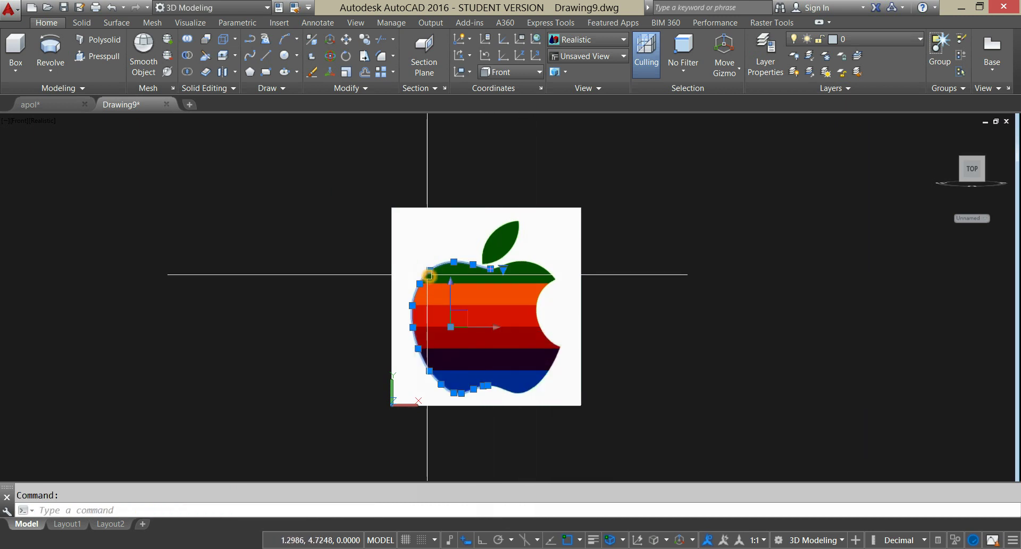
{"action": "right_click", "coordinate": [551, 160]}
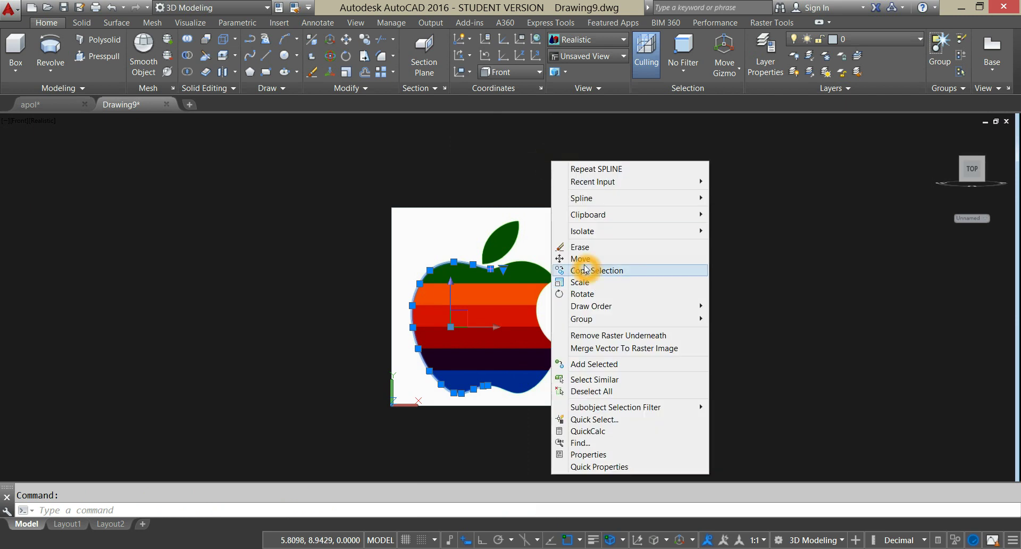
{"action": "left_click", "coordinate": [587, 265]}
{"action": "left_click", "coordinate": [599, 298]}
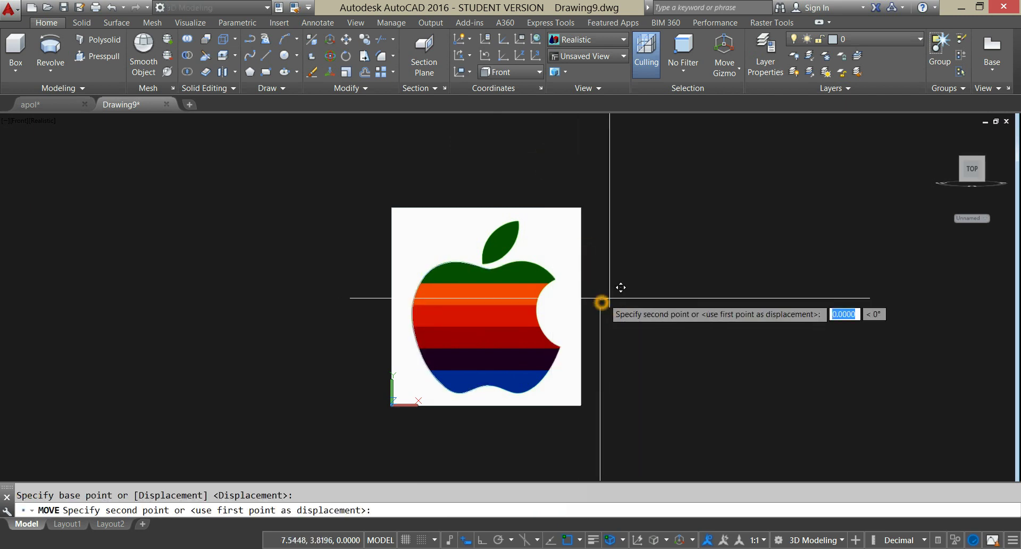
{"action": "scroll", "coordinate": [686, 295], "scroll_direction": "down", "scroll_amount": 2}
{"action": "middle_click_drag", "start_coordinate": [695, 298], "coordinate": [508, 289]}
Step: Drop the spline right of the apple and start a LINE with Ortho on
{"action": "left_click", "coordinate": [611, 283]}
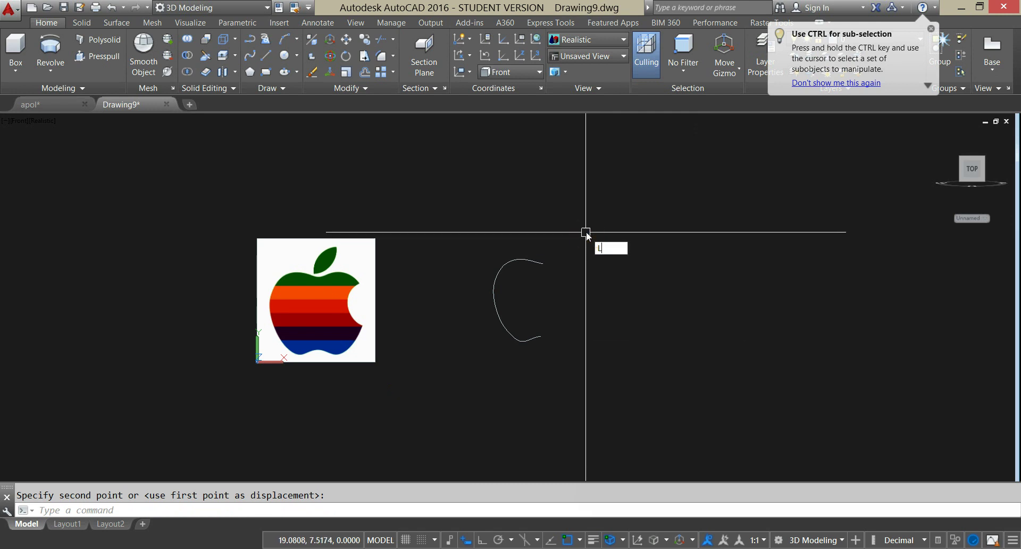
{"action": "type", "text": "L"}
{"action": "key", "text": "Return"}
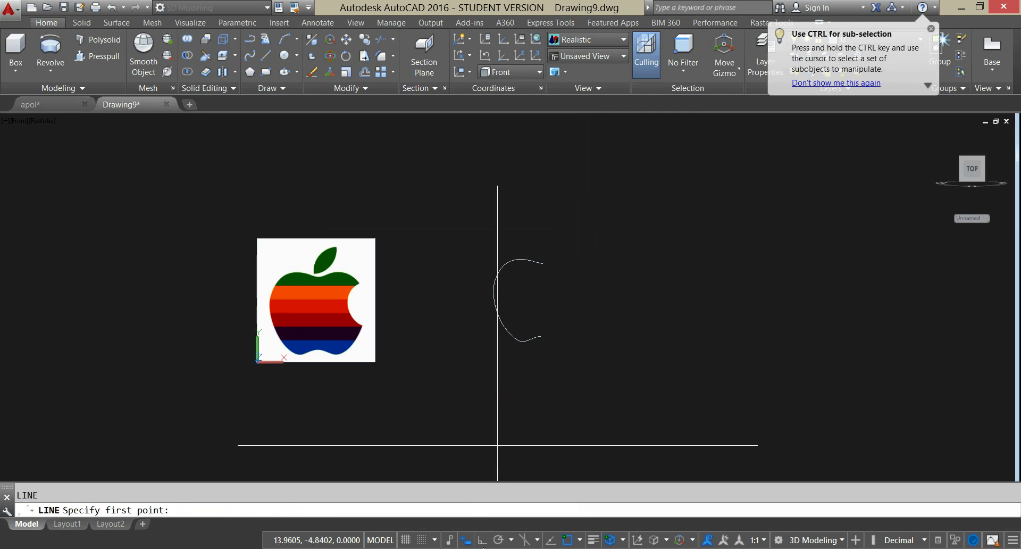
{"action": "left_click", "coordinate": [482, 539]}
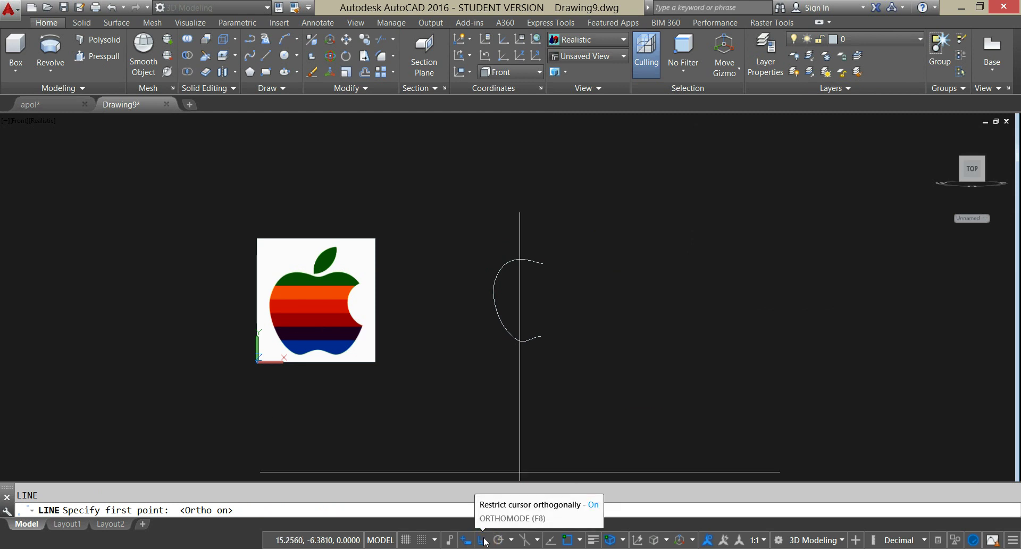
Step: Draw a vertical line from the spline's top endpoint straight down past the curve
{"action": "left_click", "coordinate": [542, 263]}
{"action": "key", "text": "Escape"}
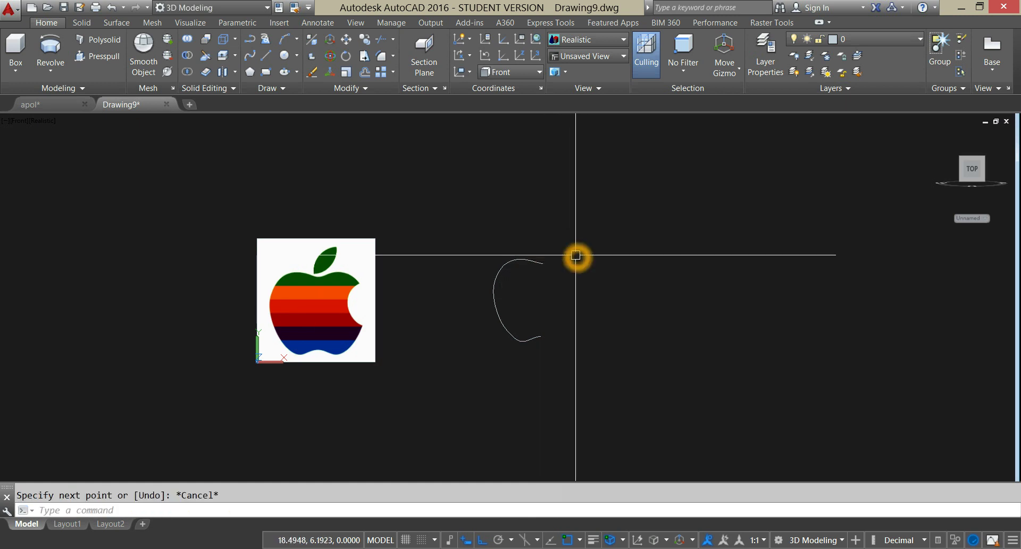
{"action": "left_click", "coordinate": [540, 351]}
{"action": "left_click", "coordinate": [563, 313]}
{"action": "right_click", "coordinate": [558, 284]}
{"action": "right_click", "coordinate": [558, 284], "text": "shift"}
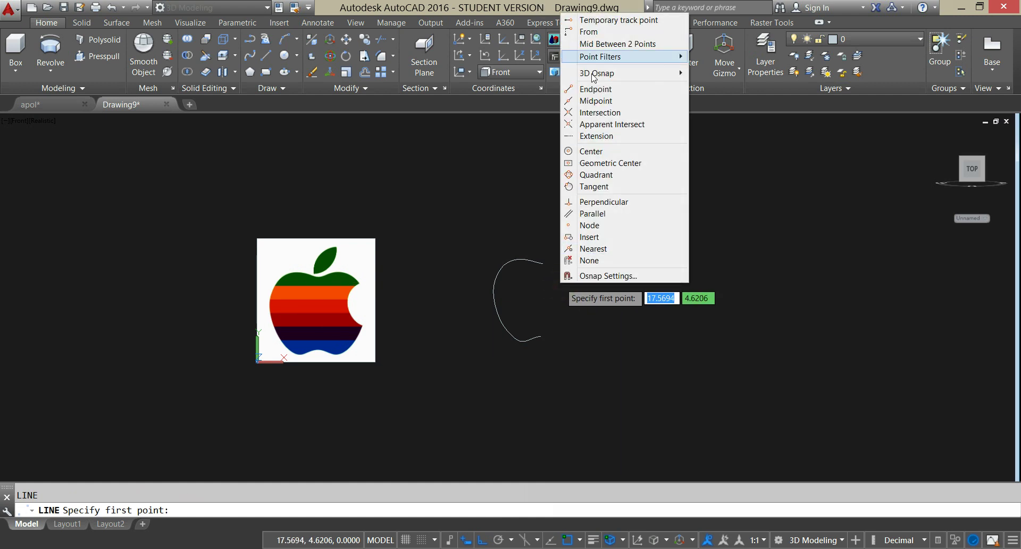
{"action": "left_click", "coordinate": [603, 94]}
{"action": "left_click", "coordinate": [542, 263]}
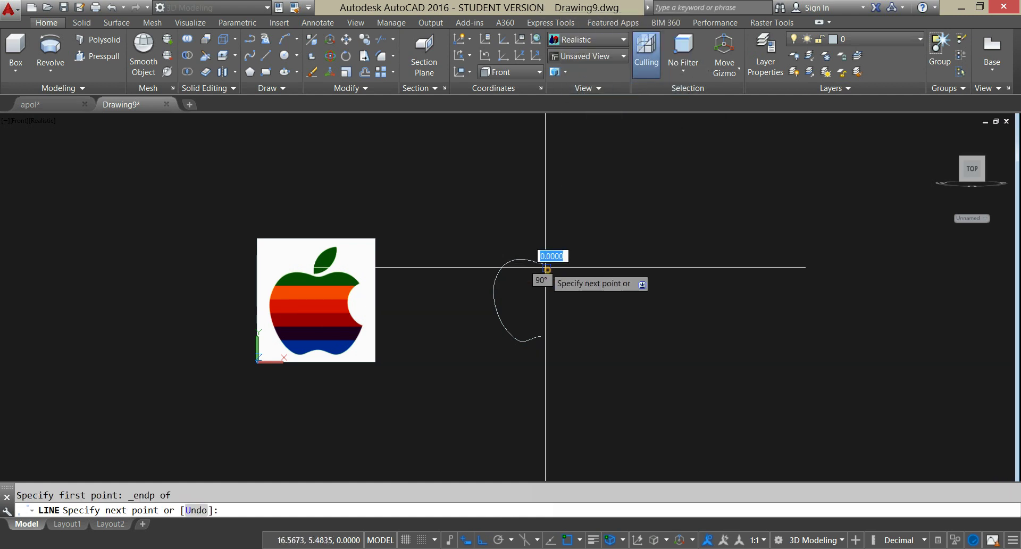
{"action": "left_click", "coordinate": [545, 406]}
{"action": "right_click", "coordinate": [584, 371]}
{"action": "left_click", "coordinate": [610, 376]}
Step: Extend the curve's end to meet the vertical line
{"action": "scroll", "coordinate": [547, 343], "scroll_direction": "up", "scroll_amount": 5}
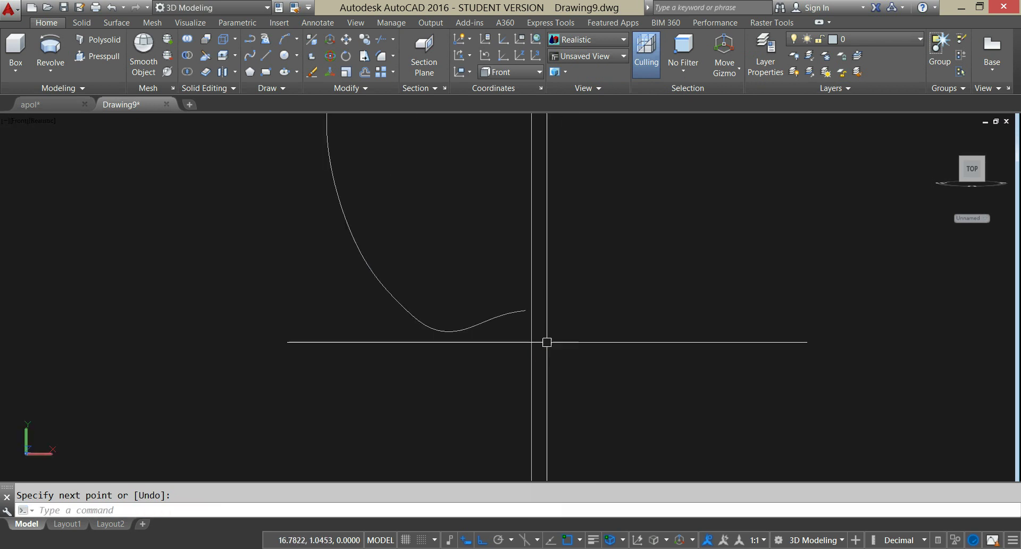
{"action": "type", "text": "x"}
{"action": "key", "text": "Return"}
{"action": "key", "text": "Return"}
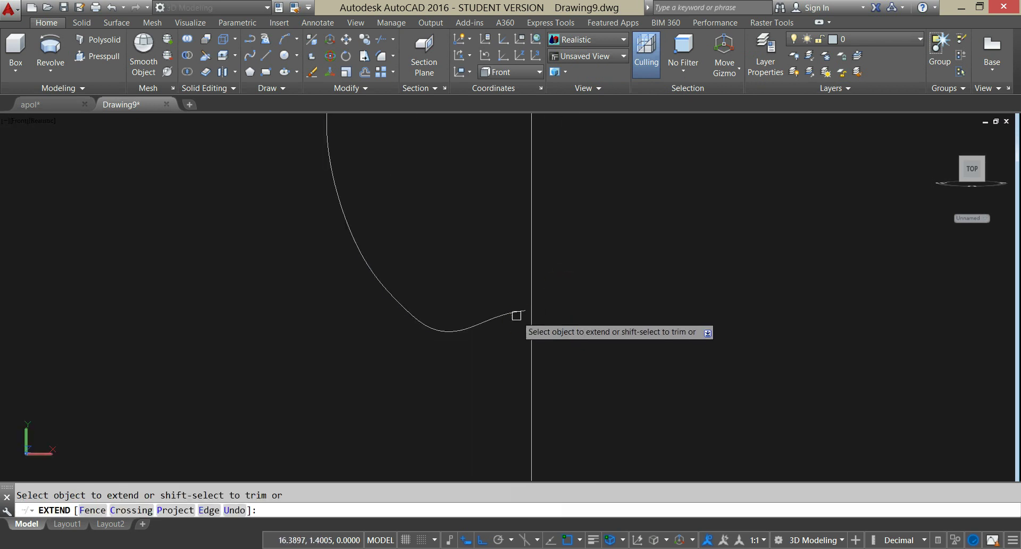
{"action": "right_click", "coordinate": [577, 300]}
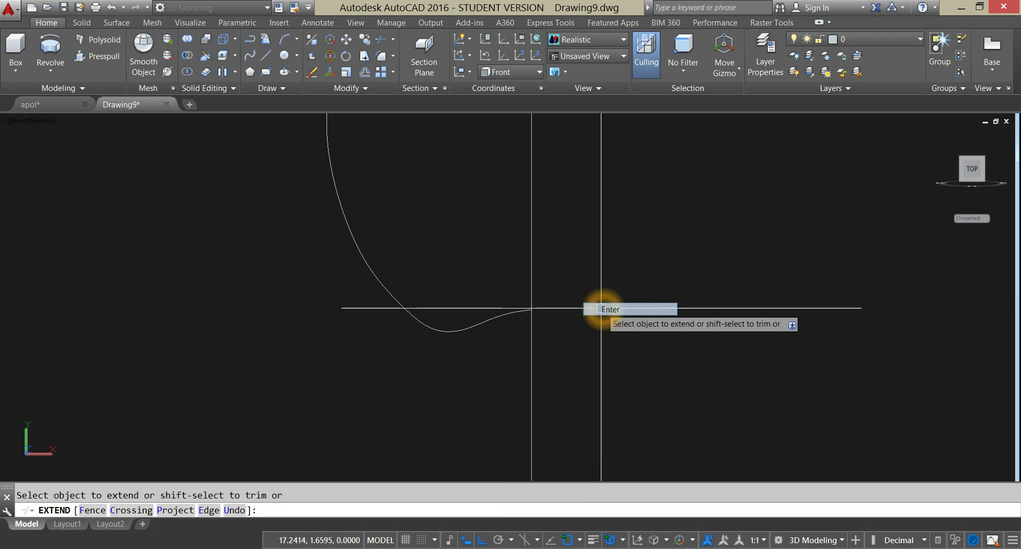
{"action": "left_click", "coordinate": [598, 307]}
Step: Trim away the part of the vertical line below the curve
{"action": "type", "text": "T"}
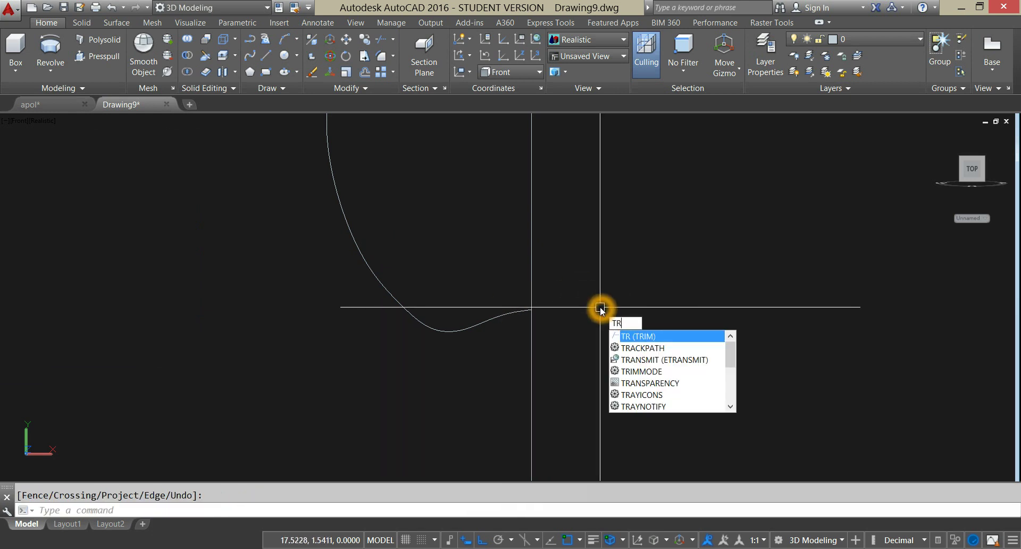
{"action": "type", "text": "R"}
{"action": "key", "text": "Return"}
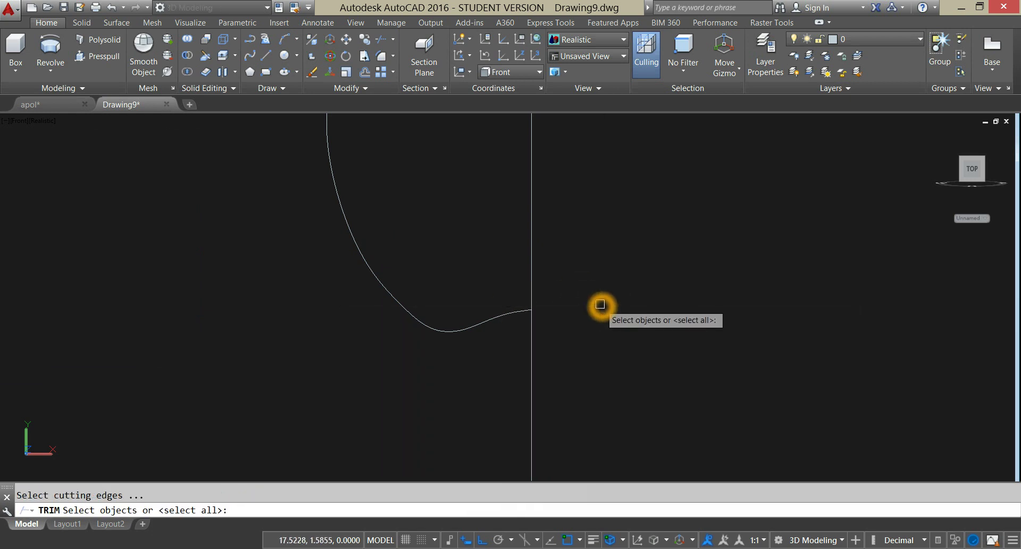
{"action": "right_click", "coordinate": [601, 306]}
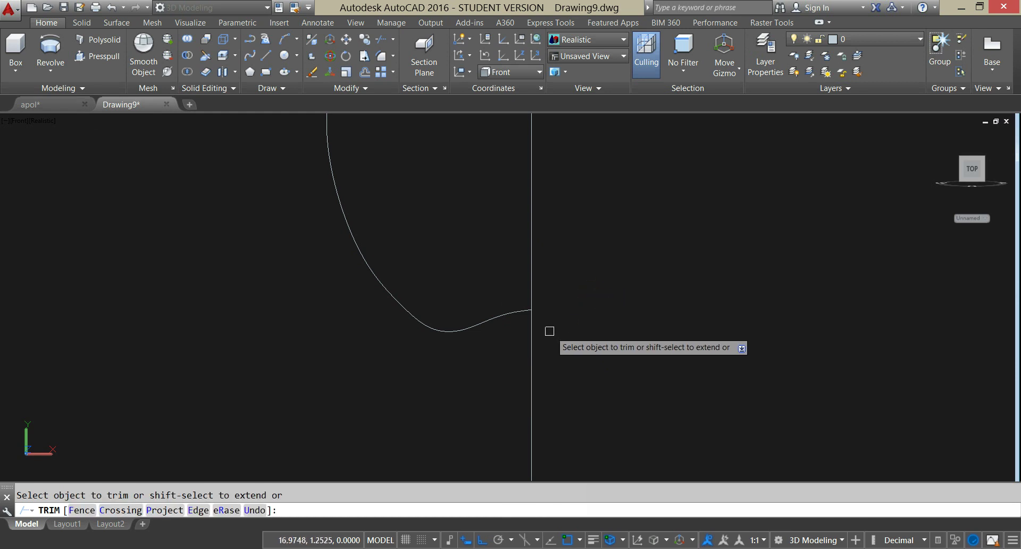
{"action": "left_click", "coordinate": [531, 339]}
{"action": "scroll", "coordinate": [534, 327], "scroll_direction": "down", "scroll_amount": 4}
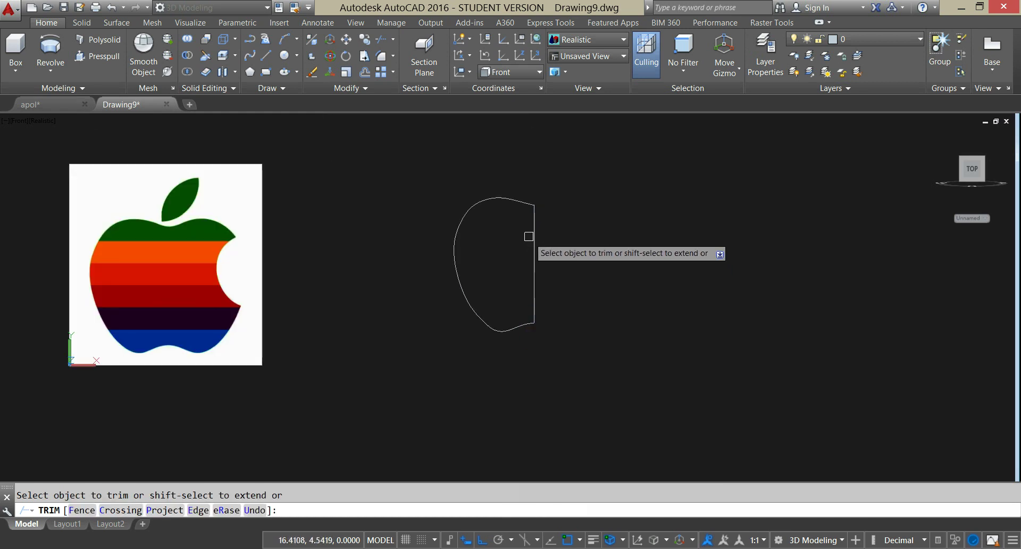
{"action": "scroll", "coordinate": [531, 232], "scroll_direction": "up", "scroll_amount": 5}
{"action": "right_click", "coordinate": [606, 216]}
{"action": "left_click", "coordinate": [620, 222]}
{"action": "scroll", "coordinate": [604, 247], "scroll_direction": "down", "scroll_amount": 4}
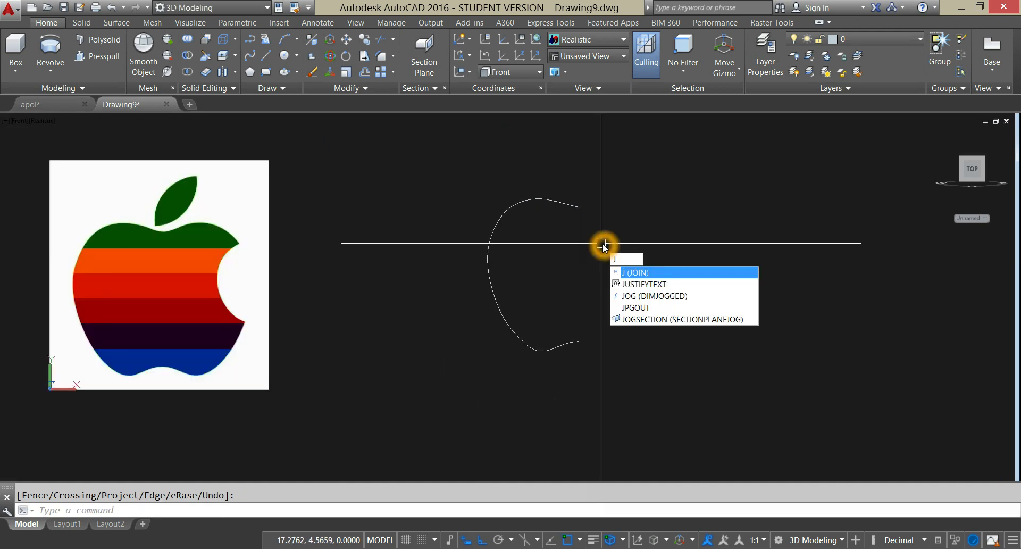
Step: Join the curve and the line into a single spline
{"action": "key", "text": "Return"}
{"action": "left_click", "coordinate": [613, 284]}
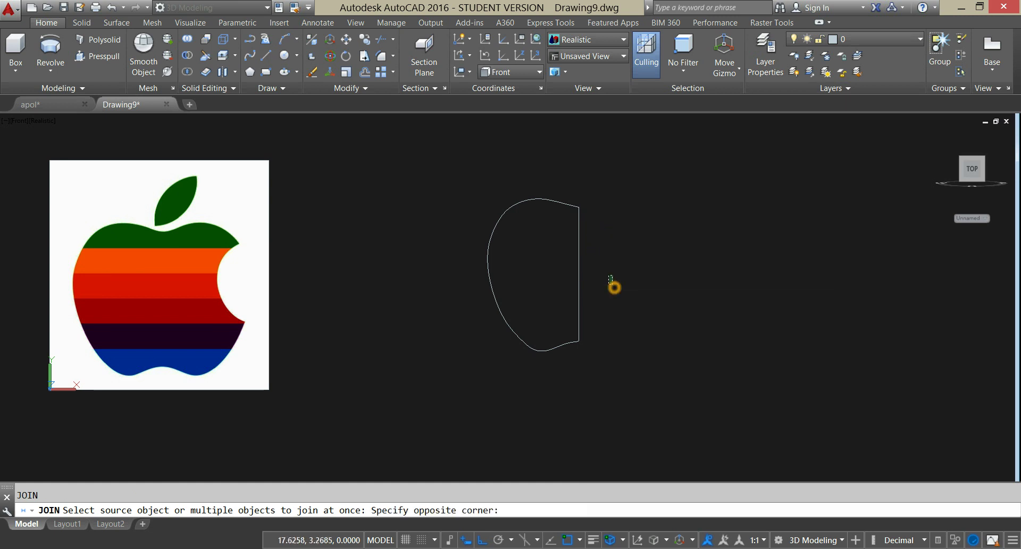
{"action": "left_click", "coordinate": [498, 187]}
{"action": "key", "text": "Return"}
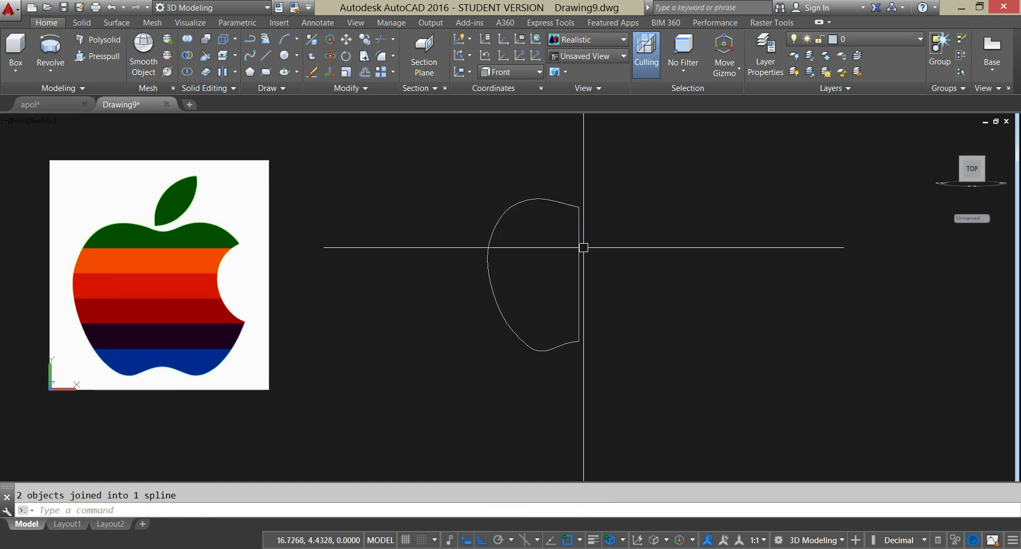
Step: Convert the joined spline to a polyline with precision 25
{"action": "double_click", "coordinate": [579, 250]}
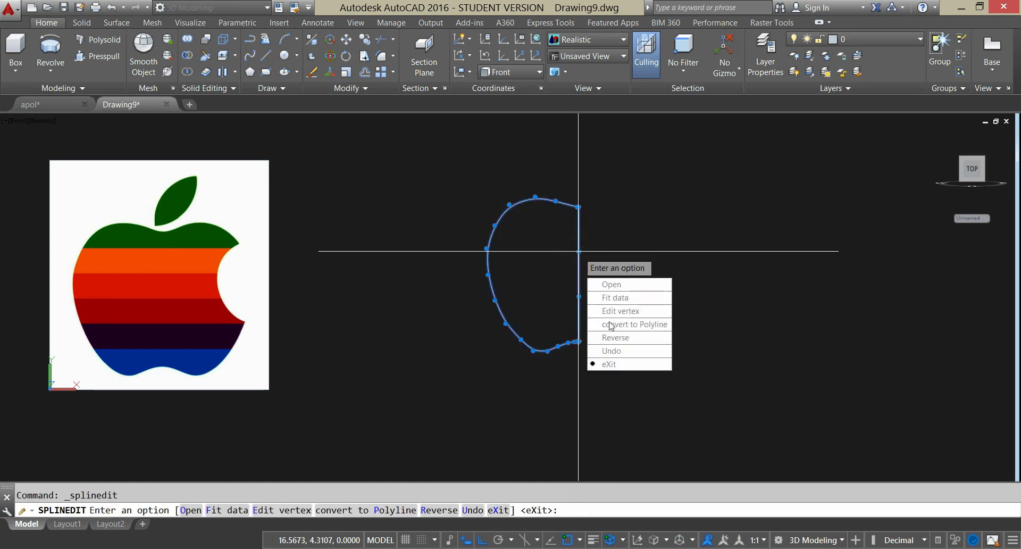
{"action": "left_click", "coordinate": [618, 325]}
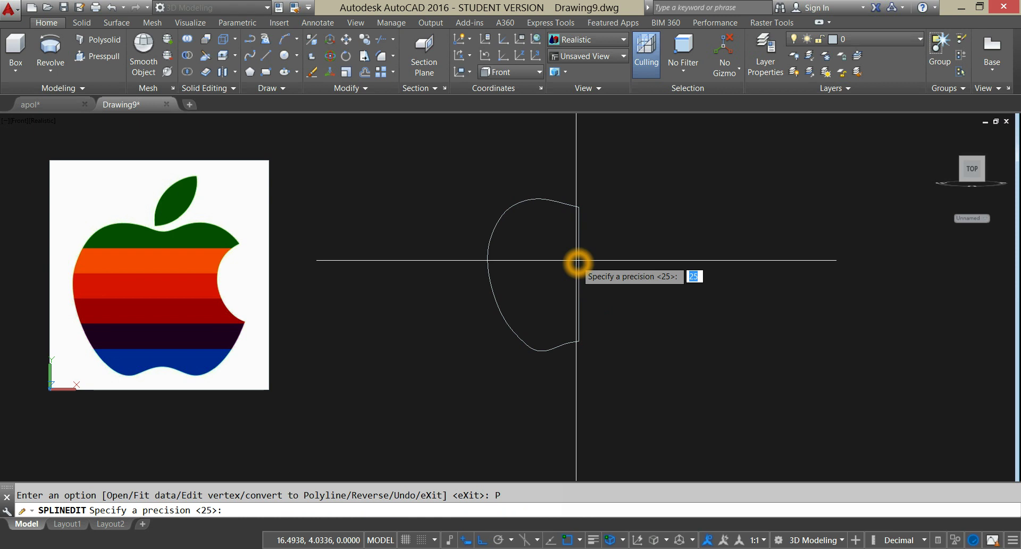
{"action": "key", "text": "Return"}
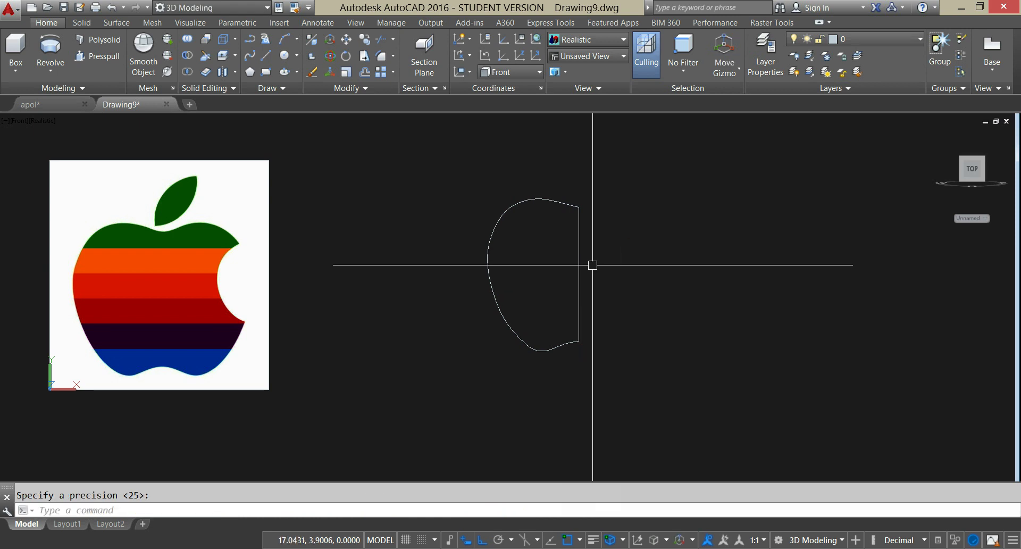
{"action": "left_click", "coordinate": [582, 270]}
{"action": "key", "text": "Escape"}
{"action": "middle_click_drag", "start_coordinate": [567, 266], "coordinate": [606, 263]}
Step: Draw the first 2-point circle across the profile's top, with Ortho off
{"action": "scroll", "coordinate": [607, 263], "scroll_direction": "up", "scroll_amount": 3}
{"action": "scroll", "coordinate": [608, 290], "scroll_direction": "down", "scroll_amount": 1}
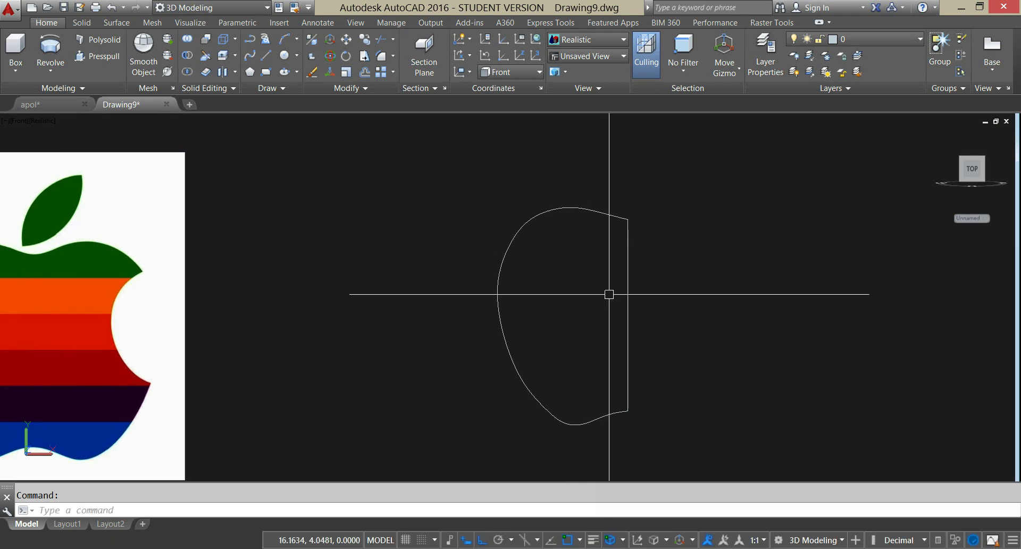
{"action": "left_click", "coordinate": [299, 57]}
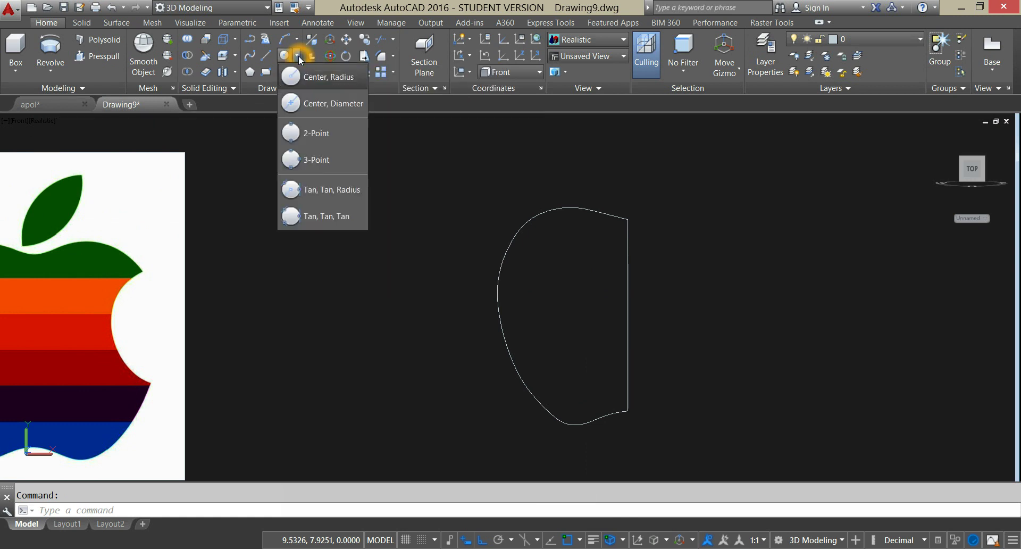
{"action": "left_click", "coordinate": [312, 136]}
{"action": "scroll", "coordinate": [605, 220], "scroll_direction": "up", "scroll_amount": 2}
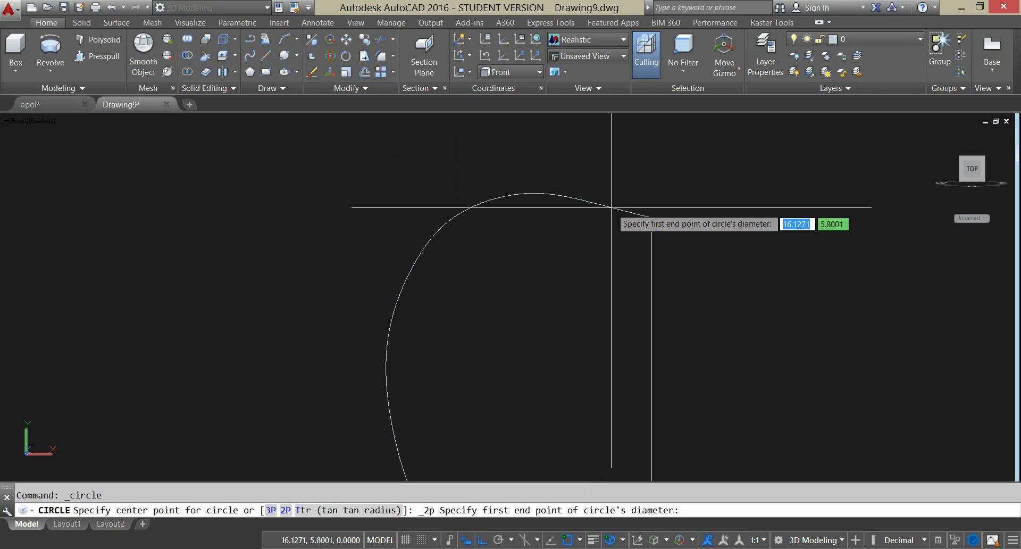
{"action": "scroll", "coordinate": [611, 216], "scroll_direction": "up", "scroll_amount": 2}
{"action": "scroll", "coordinate": [611, 217], "scroll_direction": "down", "scroll_amount": 3}
{"action": "scroll", "coordinate": [410, 204], "scroll_direction": "up", "scroll_amount": 3}
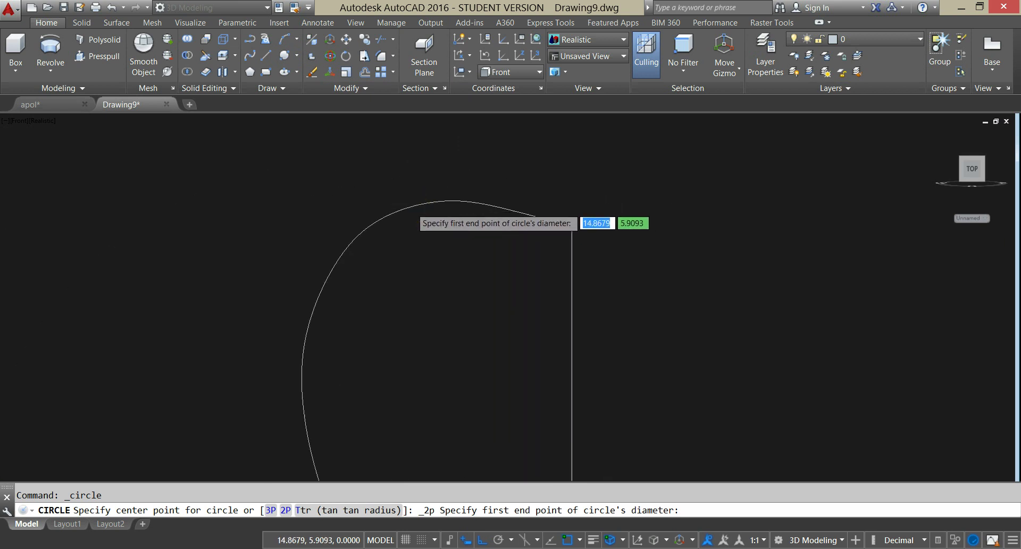
{"action": "left_click", "coordinate": [411, 206]}
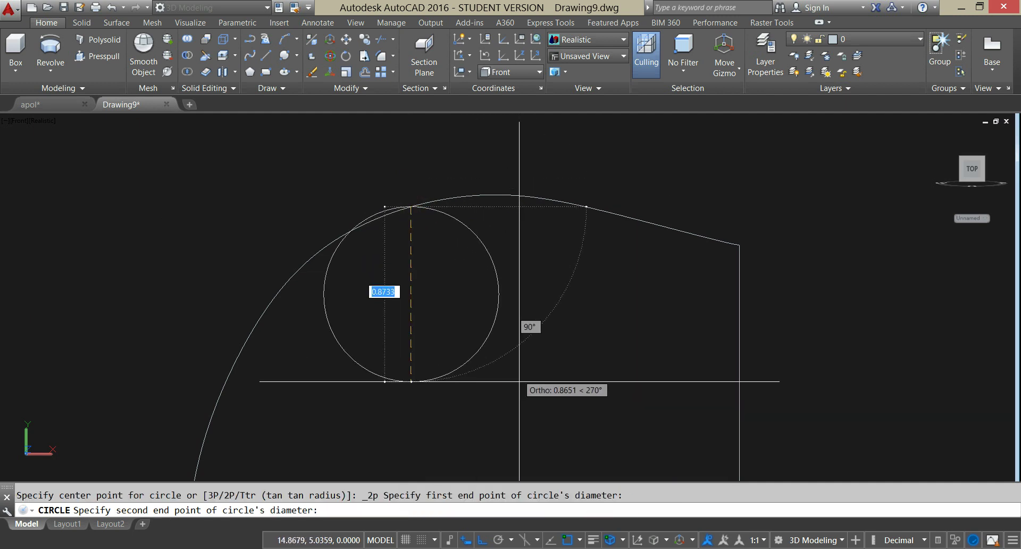
{"action": "left_click", "coordinate": [484, 541]}
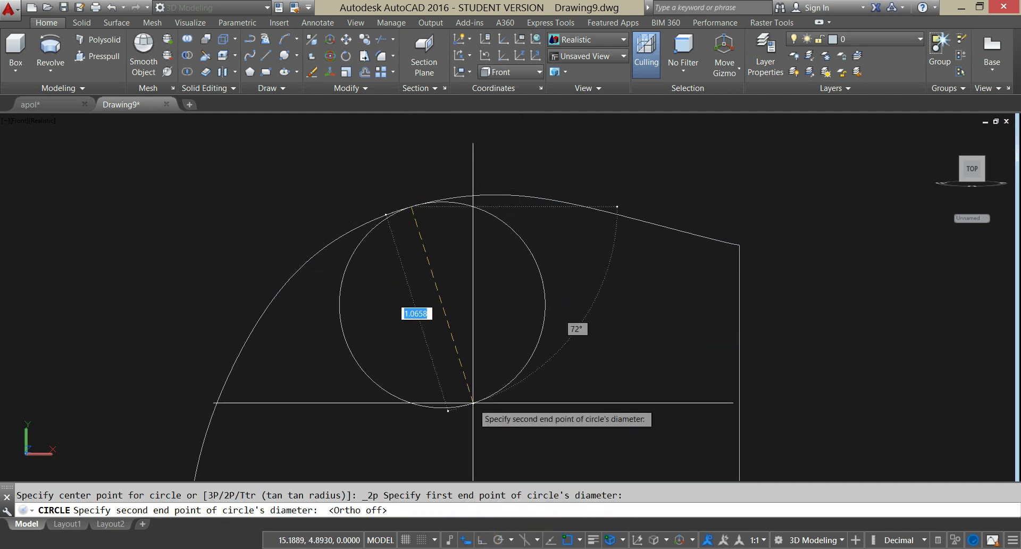
{"action": "middle_click_drag", "start_coordinate": [481, 445], "coordinate": [476, 423]}
{"action": "left_click", "coordinate": [477, 426]}
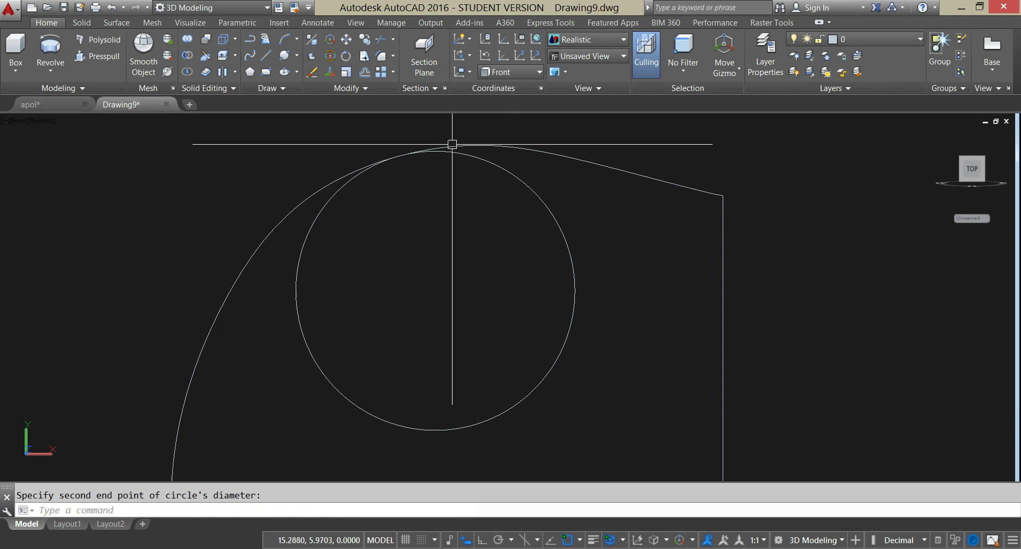
Step: Add two more 2-point circles spanning opposite edges of the outline
{"action": "left_click", "coordinate": [287, 56]}
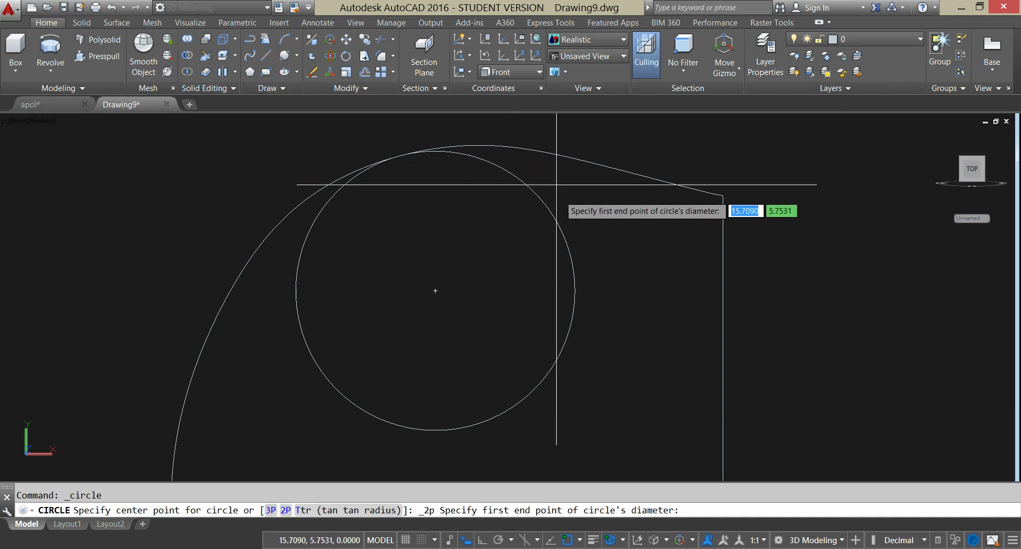
{"action": "left_click", "coordinate": [500, 147]}
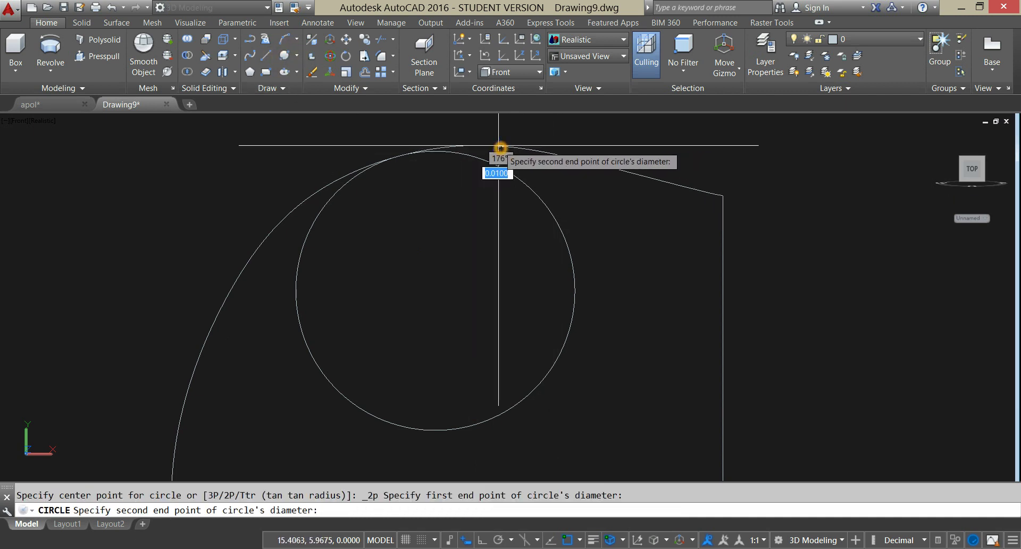
{"action": "left_click", "coordinate": [486, 402]}
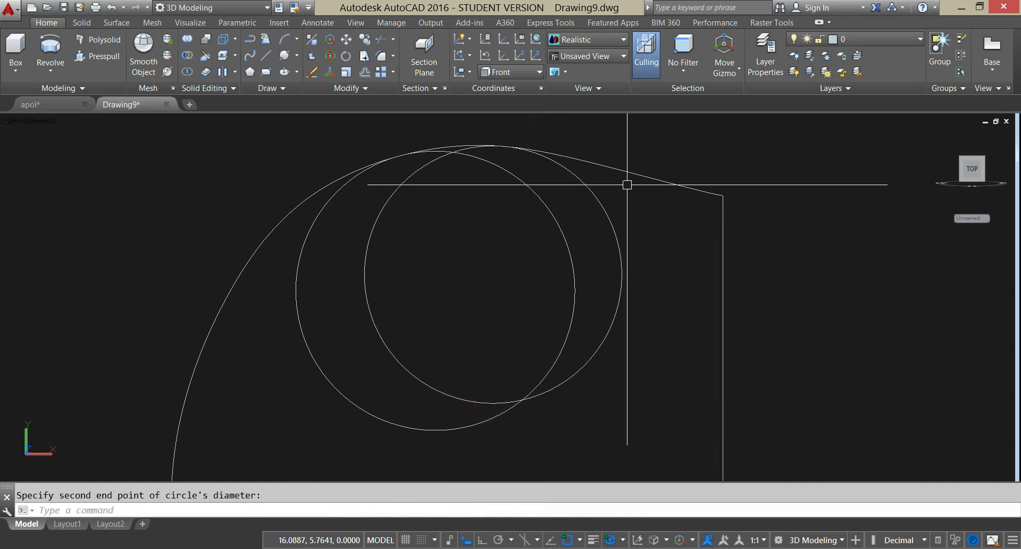
{"action": "scroll", "coordinate": [553, 250], "scroll_direction": "down", "scroll_amount": 2}
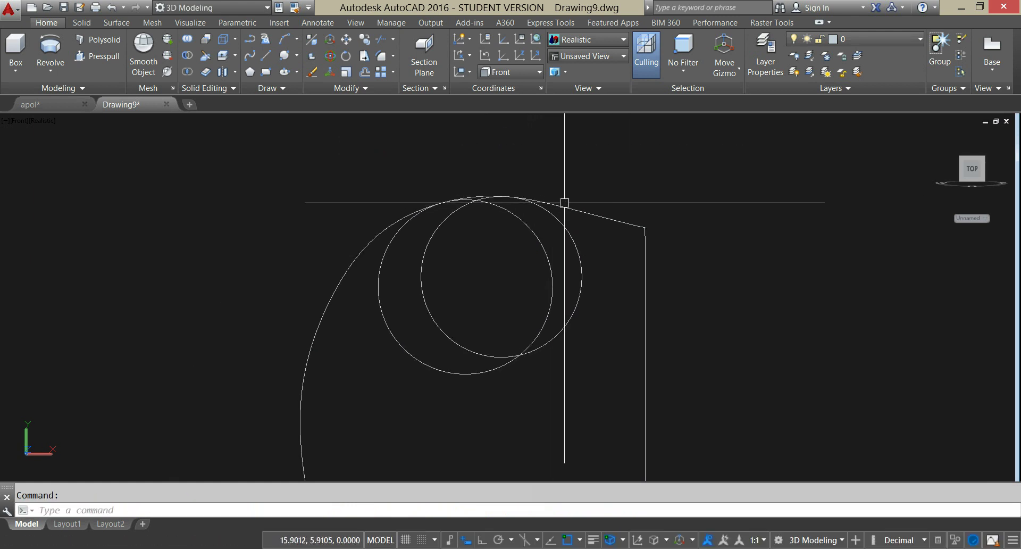
{"action": "left_click", "coordinate": [291, 65]}
{"action": "scroll", "coordinate": [322, 221], "scroll_direction": "up", "scroll_amount": 2}
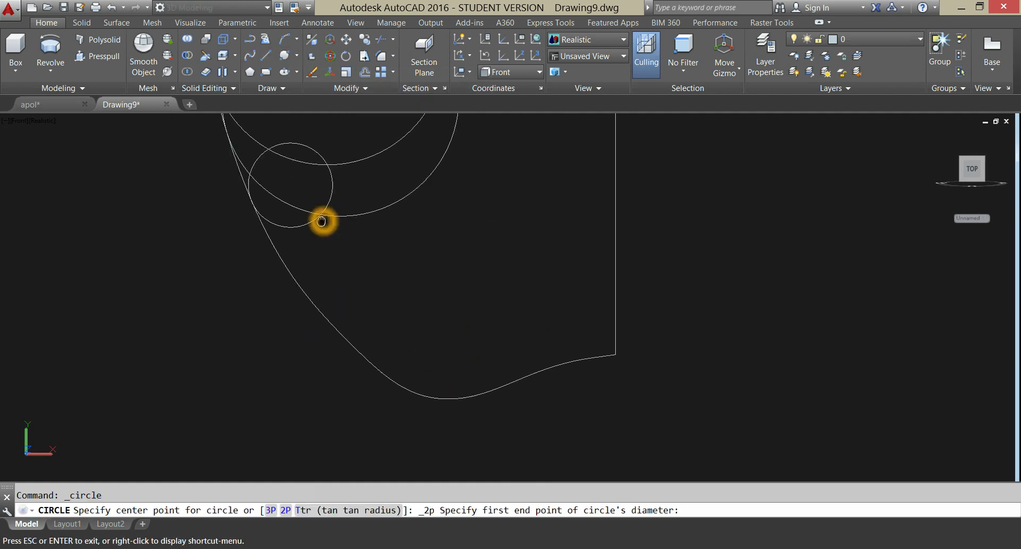
{"action": "left_click", "coordinate": [282, 261]}
{"action": "scroll", "coordinate": [471, 258], "scroll_direction": "up", "scroll_amount": 2}
{"action": "left_click", "coordinate": [372, 151]}
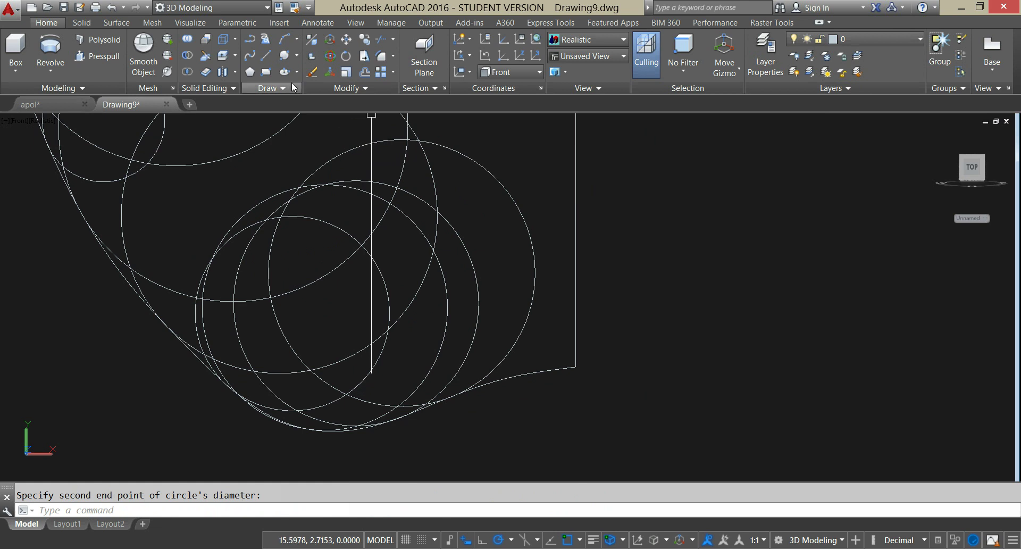
Step: Add a small circle near the bottom corner and another at the line–arc junction
{"action": "left_click", "coordinate": [286, 59]}
{"action": "left_click", "coordinate": [485, 379]}
{"action": "left_click", "coordinate": [486, 303]}
{"action": "left_click", "coordinate": [284, 56]}
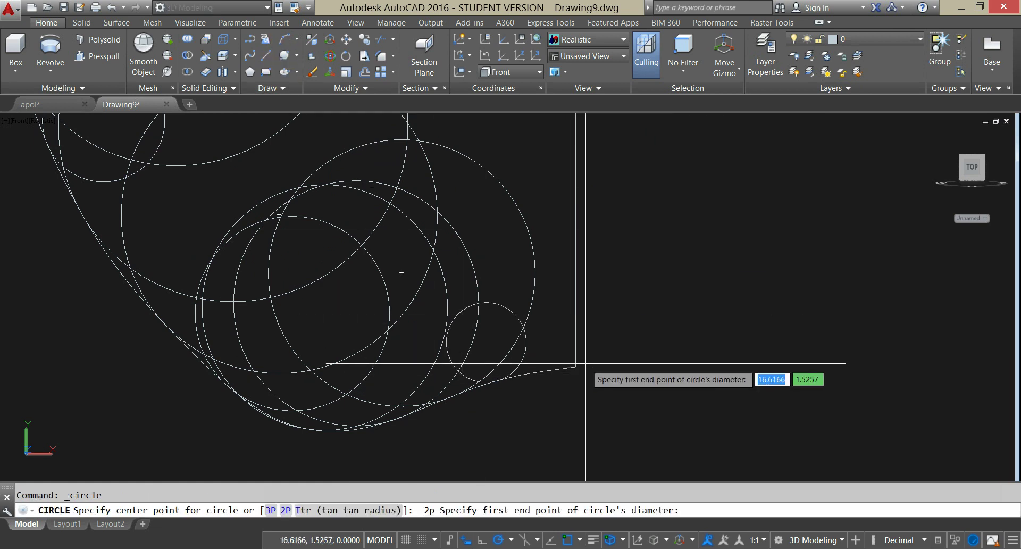
{"action": "left_click", "coordinate": [556, 369]}
{"action": "left_click", "coordinate": [511, 191]}
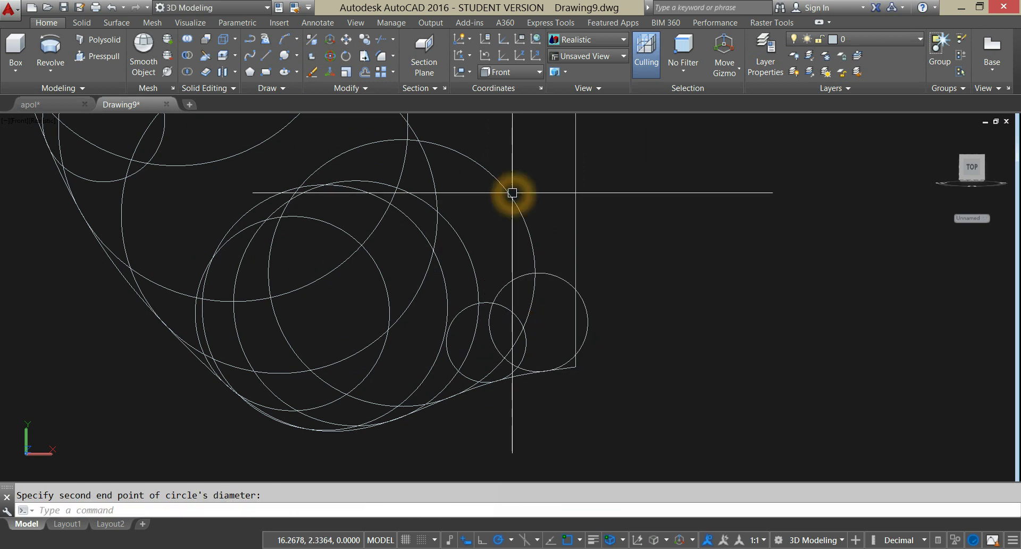
{"action": "scroll", "coordinate": [531, 252], "scroll_direction": "down", "scroll_amount": 5}
{"action": "middle_click_drag", "start_coordinate": [568, 312], "coordinate": [574, 367]}
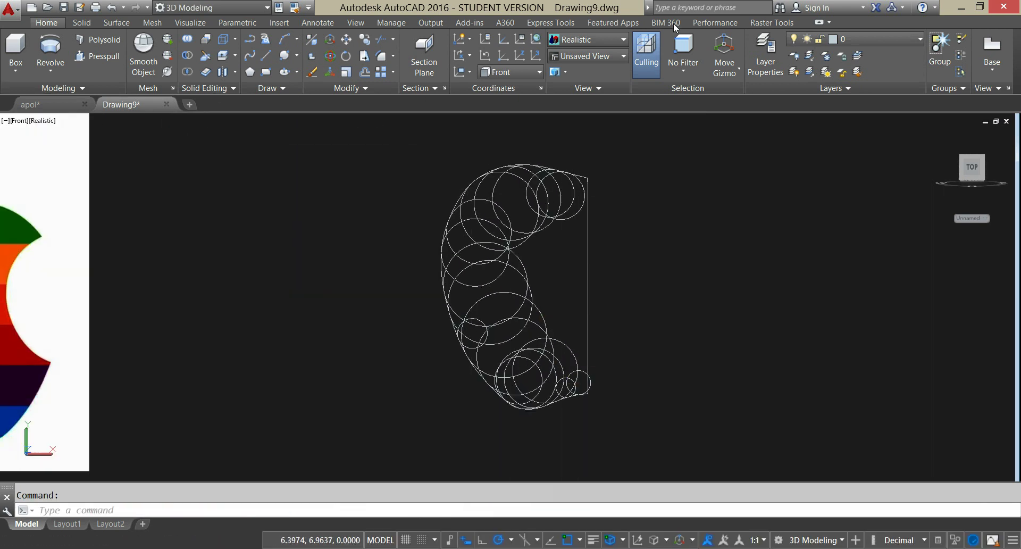
Step: Create a new layer, Layer1, in Layer Properties, initially giving it yellow
{"action": "left_click", "coordinate": [770, 50]}
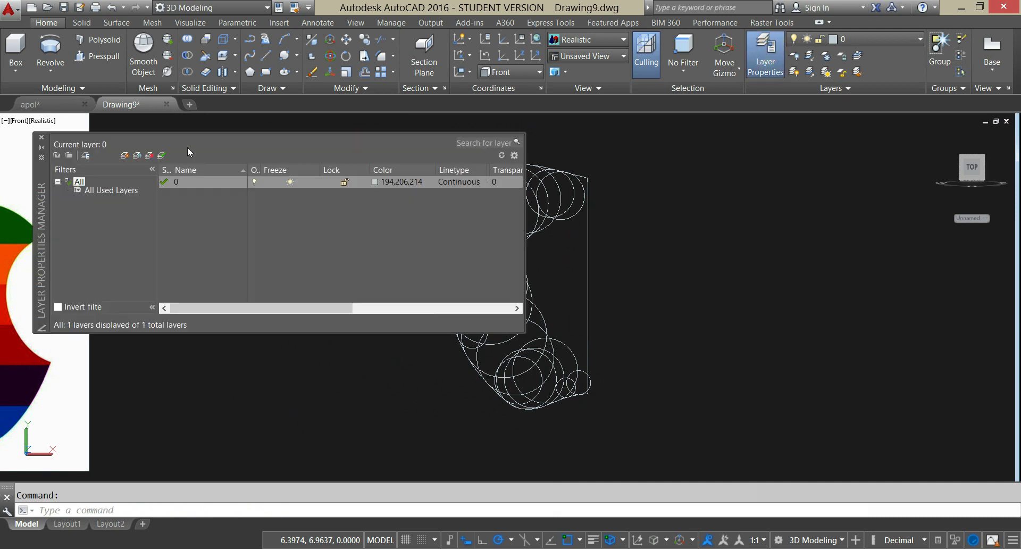
{"action": "left_click", "coordinate": [125, 156]}
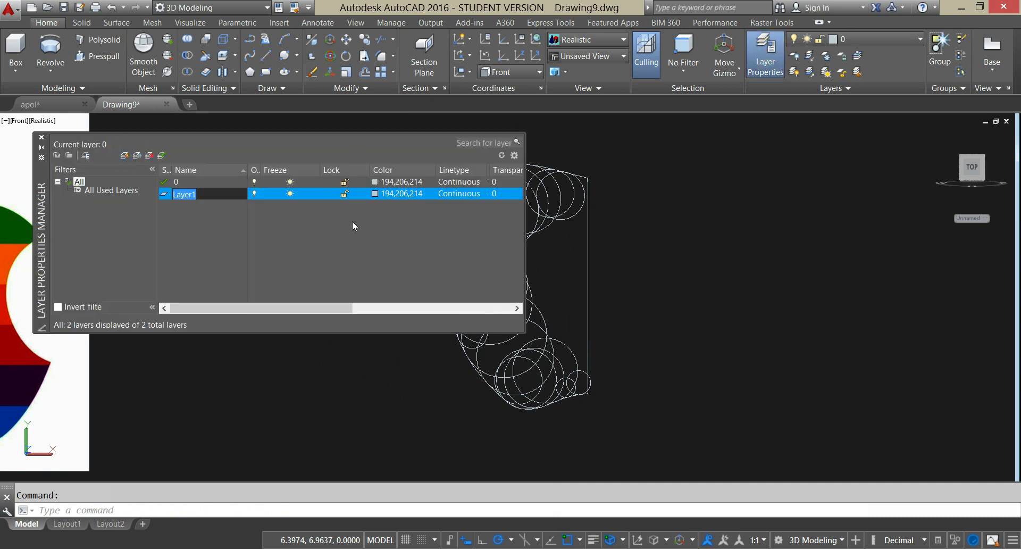
{"action": "left_click", "coordinate": [374, 195]}
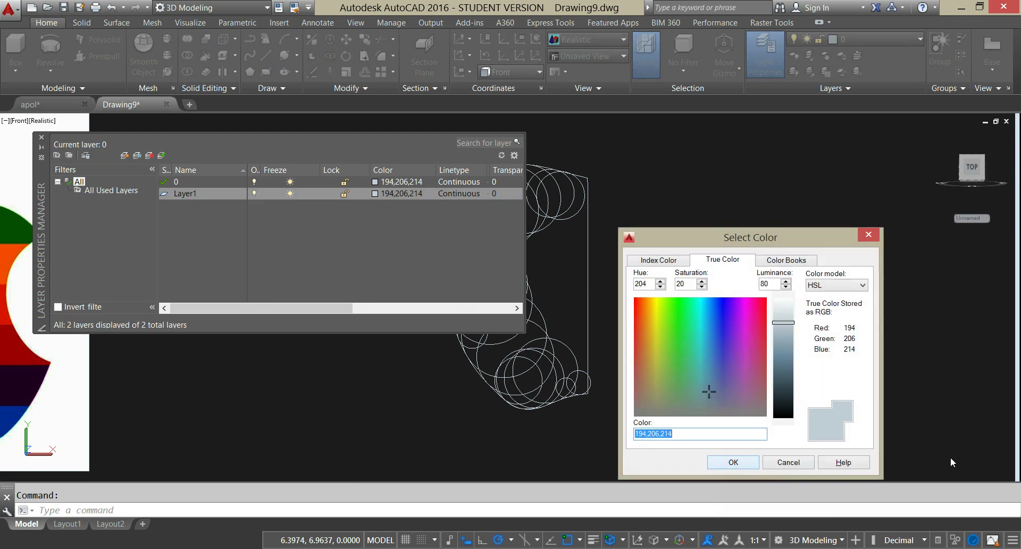
{"action": "left_click", "coordinate": [686, 264]}
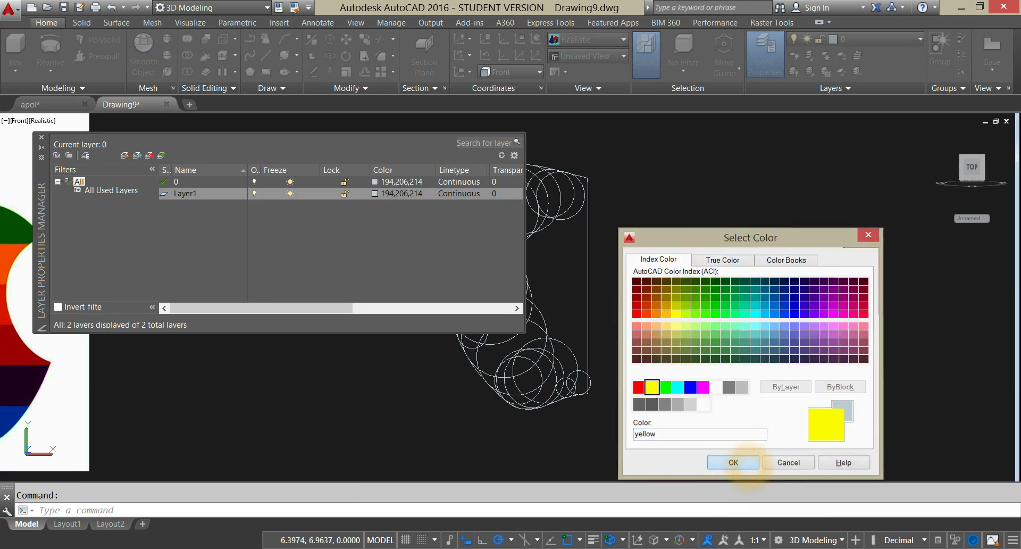
{"action": "left_click", "coordinate": [749, 465]}
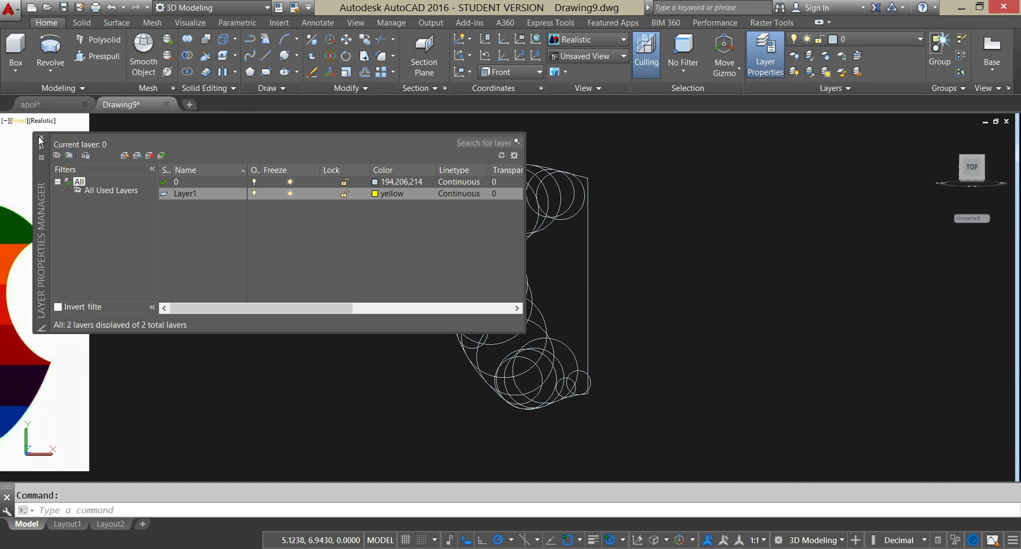
{"action": "left_click", "coordinate": [41, 140]}
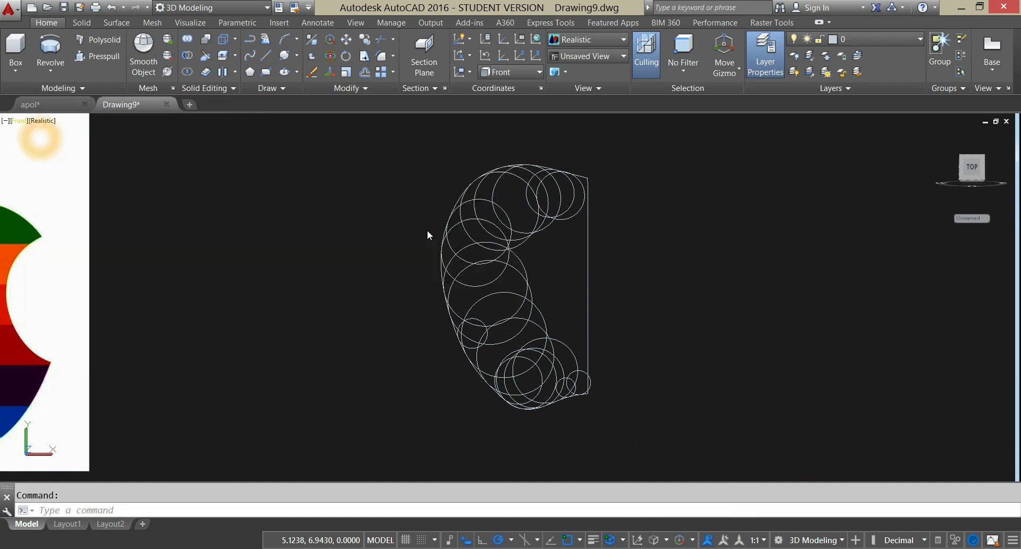
Step: Change Layer1's colour to red from the Layers dropdown
{"action": "left_click", "coordinate": [589, 253]}
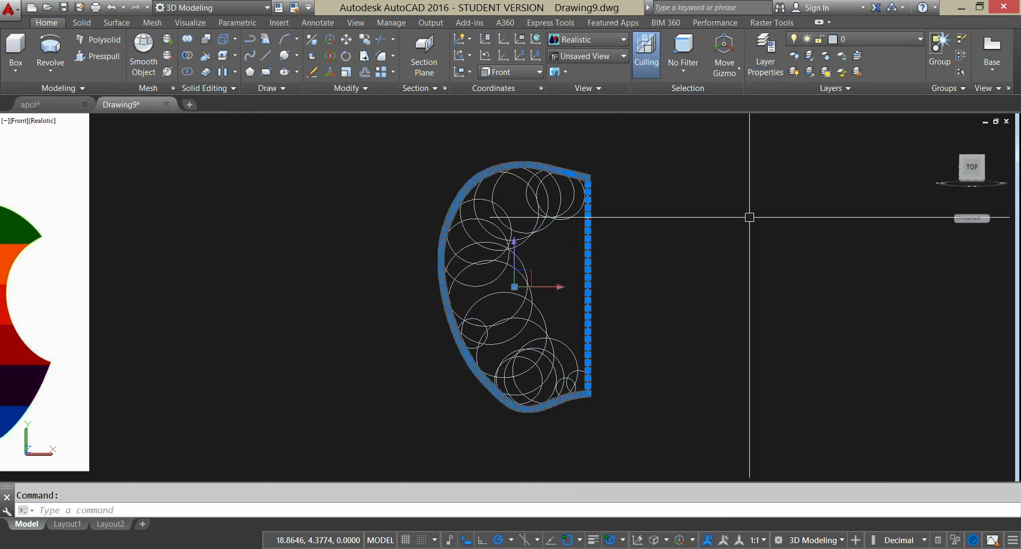
{"action": "left_click", "coordinate": [901, 38]}
{"action": "left_click", "coordinate": [836, 70]}
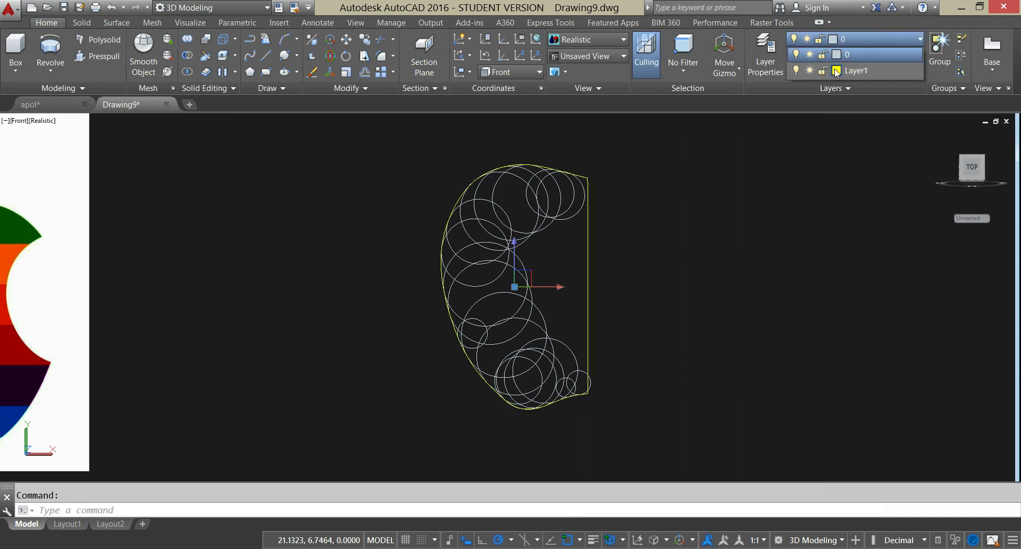
{"action": "left_click", "coordinate": [733, 461]}
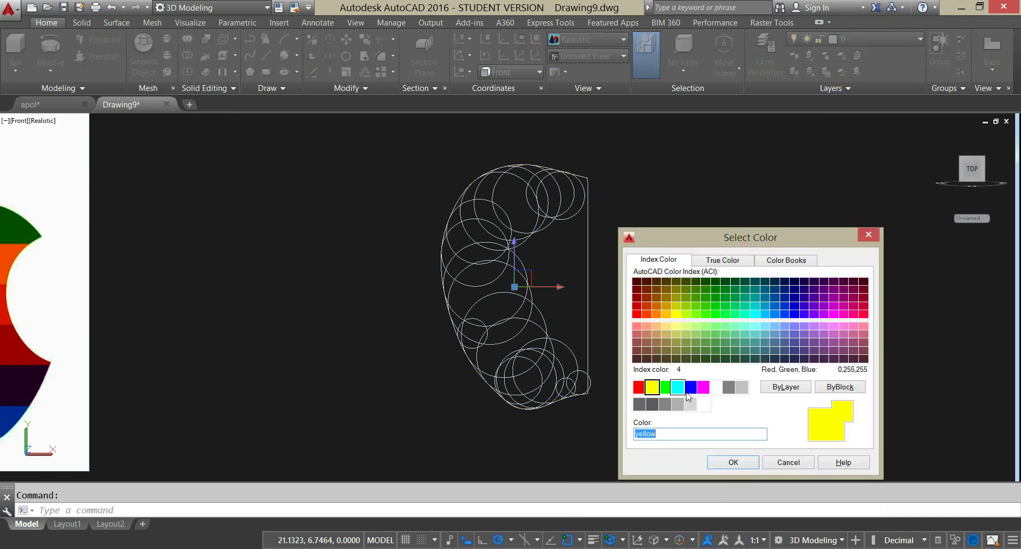
{"action": "left_click", "coordinate": [727, 468]}
{"action": "left_click", "coordinate": [670, 299]}
{"action": "key", "text": "Escape"}
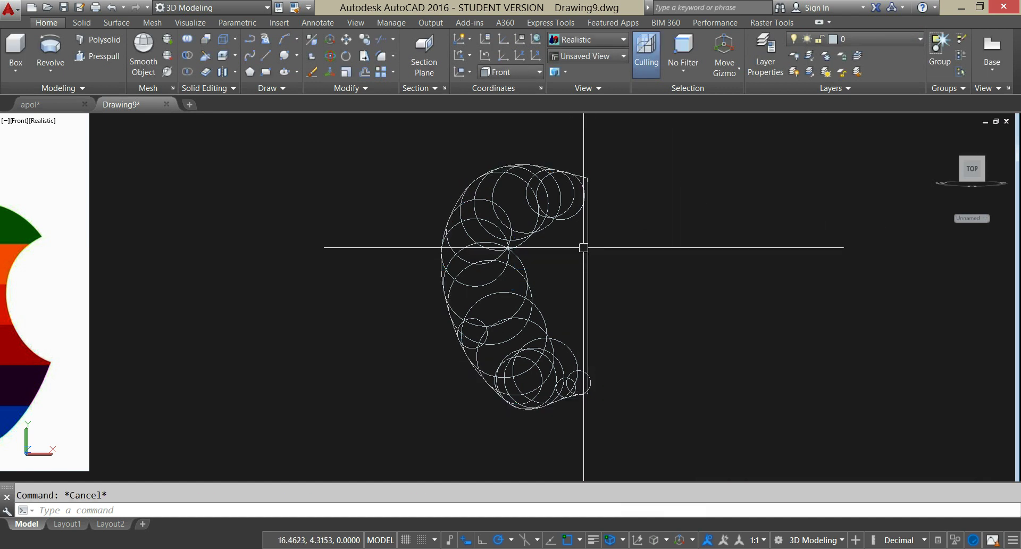
Step: Move the half-apple outline onto Layer1
{"action": "left_click", "coordinate": [584, 246]}
{"action": "left_click", "coordinate": [880, 47]}
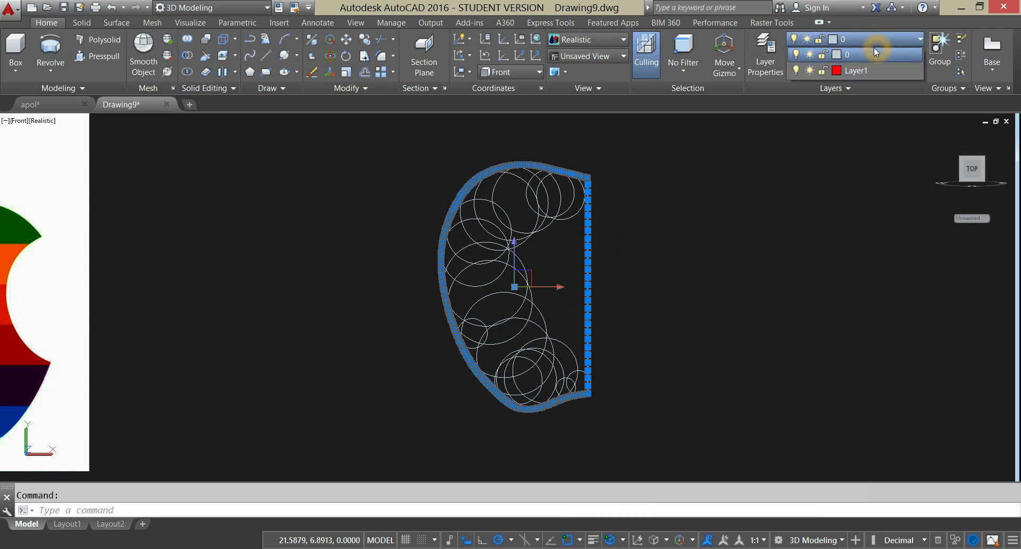
{"action": "left_click", "coordinate": [863, 71]}
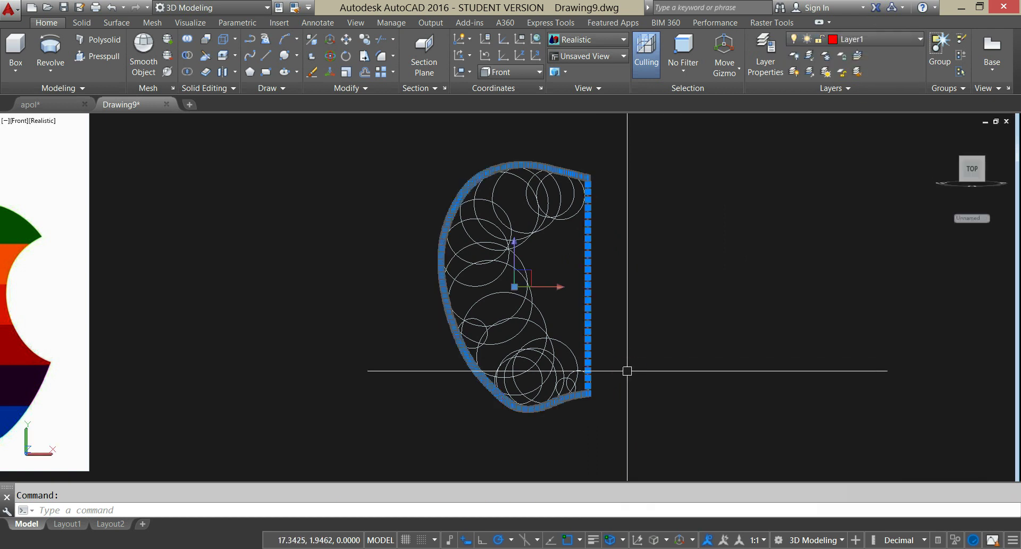
{"action": "key", "text": "Escape"}
Step: Zoom into the outline's top and move one upper circle against the red curve
{"action": "scroll", "coordinate": [422, 312], "scroll_direction": "up", "scroll_amount": 5}
{"action": "mouse_move", "coordinate": [421, 312]}
{"action": "middle_mouse_down"}
{"action": "mouse_move", "coordinate": [452, 386]}
{"action": "mouse_move", "coordinate": [520, 166]}
{"action": "mouse_move", "coordinate": [328, 174]}
{"action": "middle_mouse_up"}
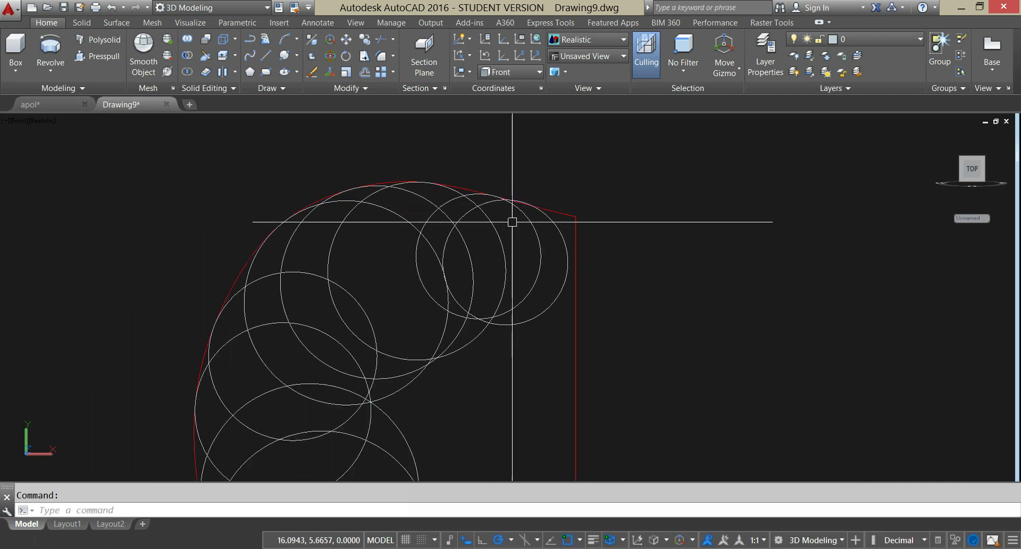
{"action": "scroll", "coordinate": [513, 222], "scroll_direction": "up", "scroll_amount": 6}
{"action": "left_click", "coordinate": [488, 204]}
{"action": "right_click", "coordinate": [540, 142]}
{"action": "left_click", "coordinate": [569, 228]}
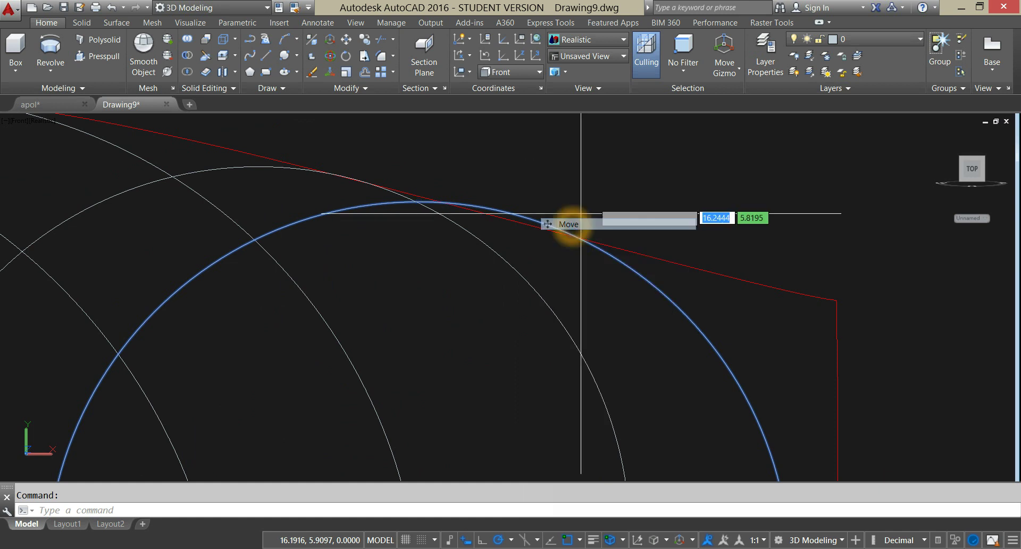
{"action": "left_click", "coordinate": [606, 179]}
{"action": "left_click", "coordinate": [606, 180]}
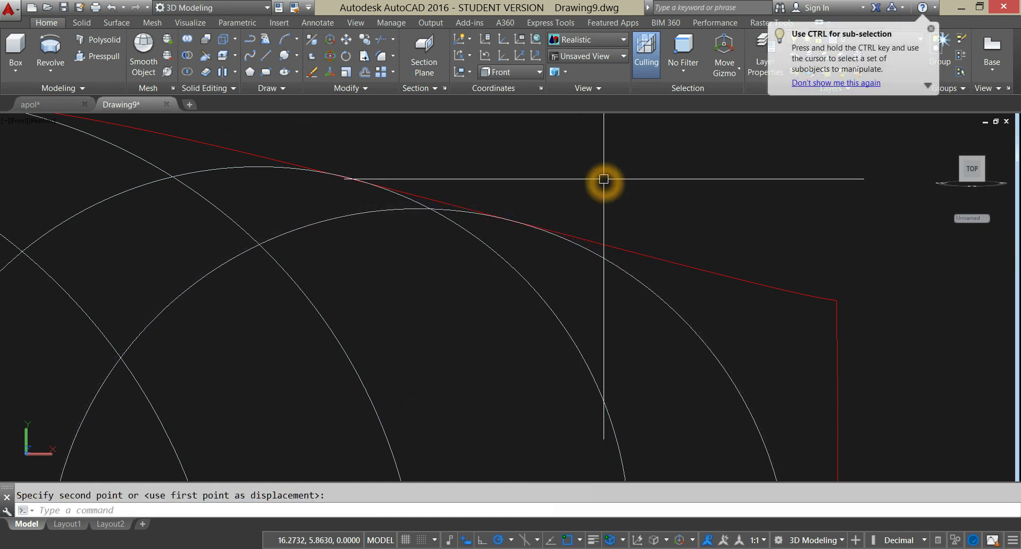
{"action": "scroll", "coordinate": [604, 178], "scroll_direction": "down", "scroll_amount": 3}
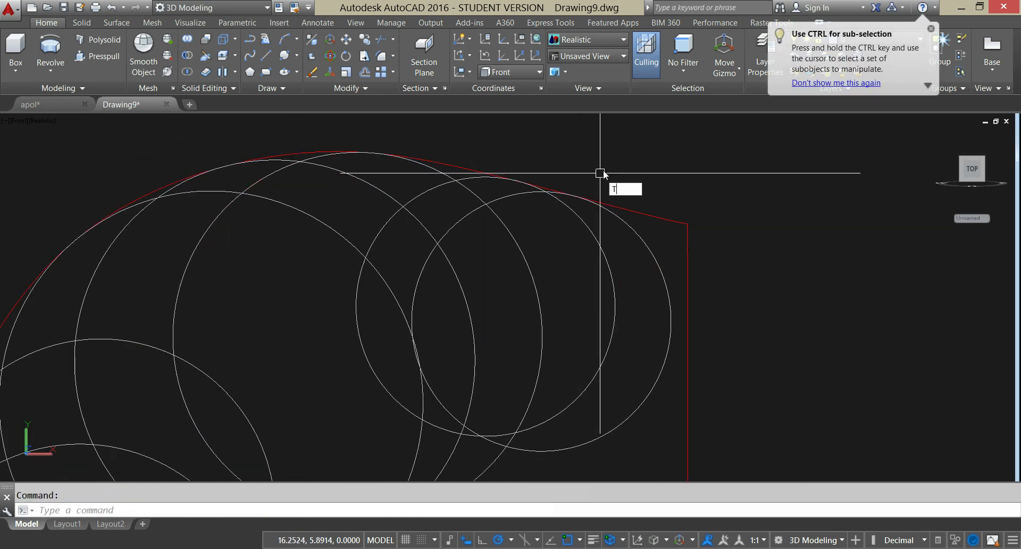
Step: Start TRIM with all objects as cutting edges and trim the arcs along the upper edge
{"action": "type", "text": "TR"}
{"action": "key", "text": "Return"}
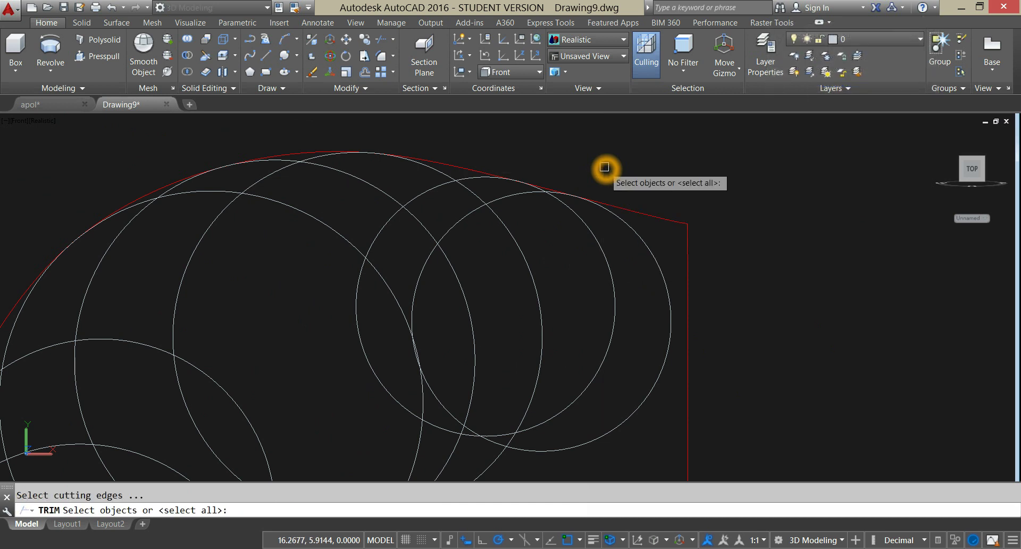
{"action": "key", "text": "Return"}
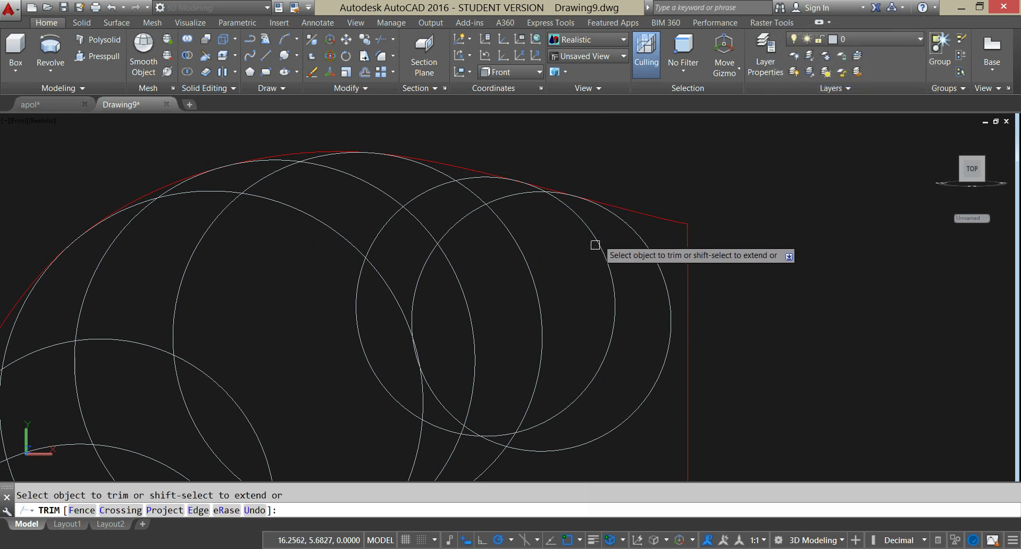
{"action": "scroll", "coordinate": [594, 245], "scroll_direction": "up", "scroll_amount": 2}
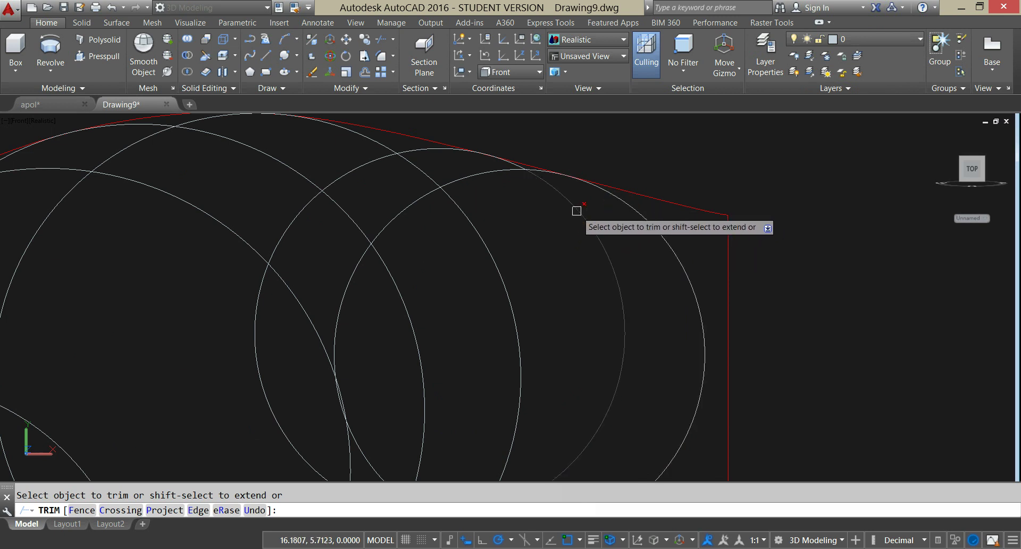
{"action": "left_click", "coordinate": [561, 205]}
{"action": "left_click", "coordinate": [490, 172]}
{"action": "left_click", "coordinate": [403, 163]}
{"action": "left_click", "coordinate": [372, 164]}
Step: Trim the overlapping arcs along the left and lower edge, then end TRIM
{"action": "middle_click_drag", "start_coordinate": [274, 155], "coordinate": [355, 227]}
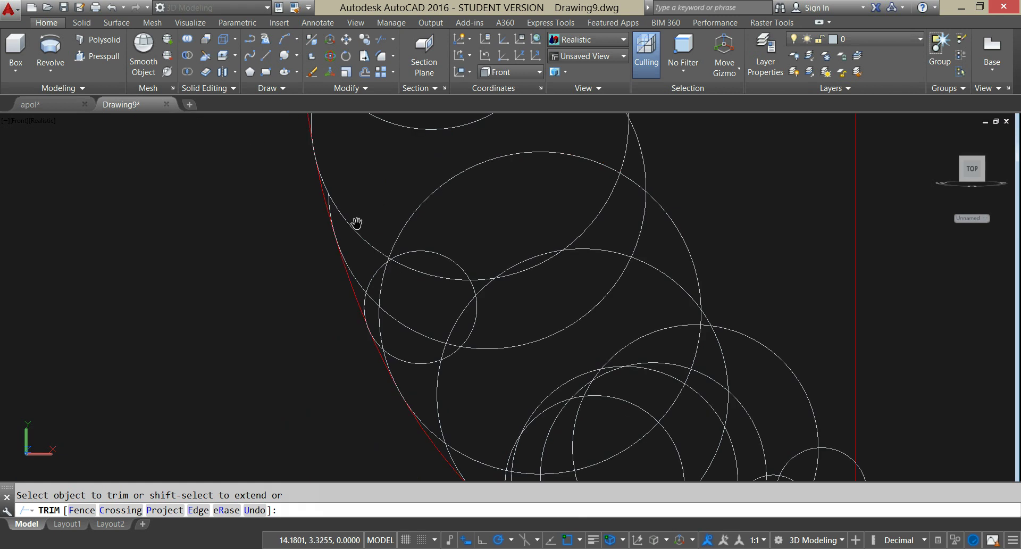
{"action": "left_click", "coordinate": [355, 231]}
{"action": "scroll", "coordinate": [375, 284], "scroll_direction": "up", "scroll_amount": 3}
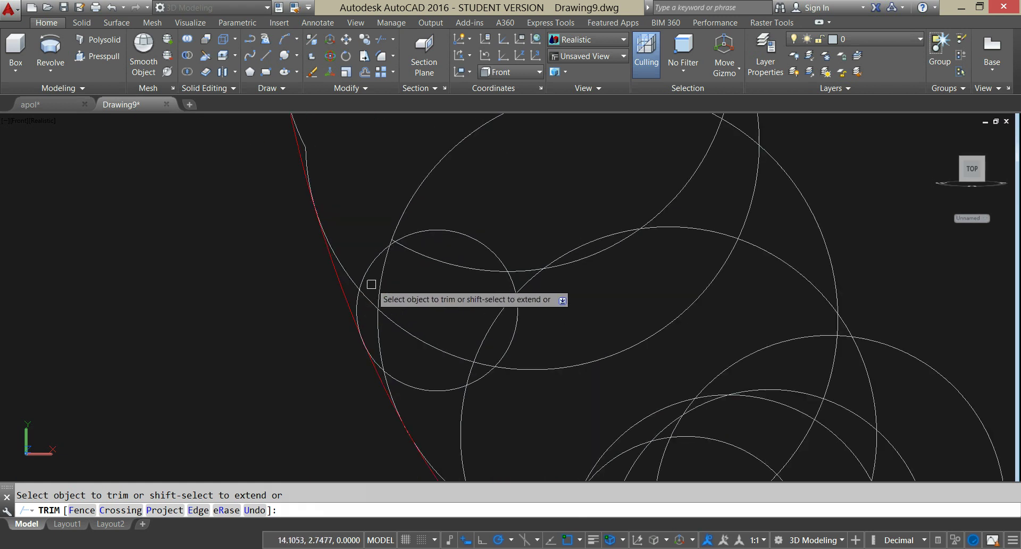
{"action": "left_click", "coordinate": [435, 367]}
{"action": "scroll", "coordinate": [372, 309], "scroll_direction": "down", "scroll_amount": 5}
{"action": "scroll", "coordinate": [713, 287], "scroll_direction": "up", "scroll_amount": 3}
{"action": "left_click", "coordinate": [738, 254]}
{"action": "left_click", "coordinate": [792, 235]}
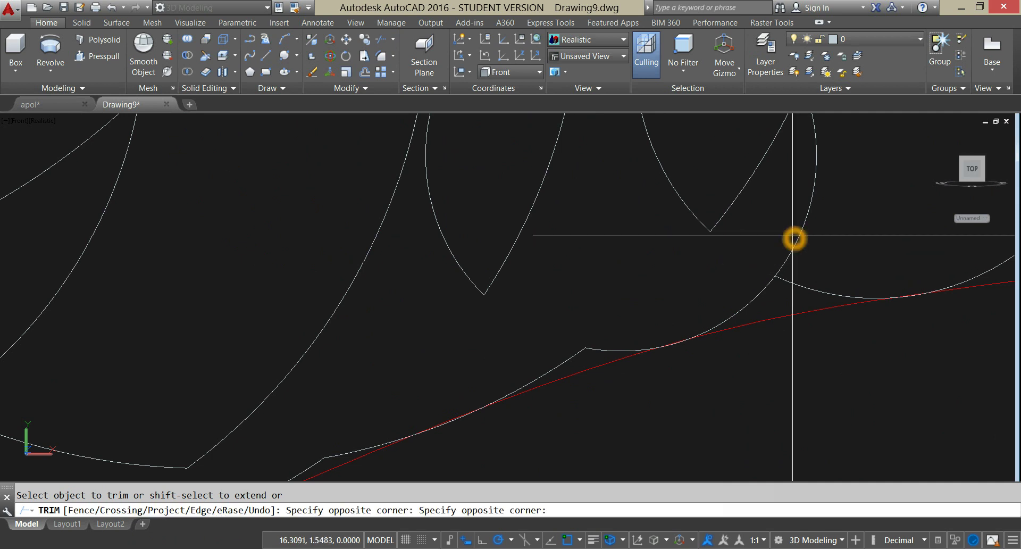
{"action": "middle_click_drag", "start_coordinate": [791, 234], "coordinate": [686, 292]}
{"action": "scroll", "coordinate": [761, 292], "scroll_direction": "up", "scroll_amount": 2}
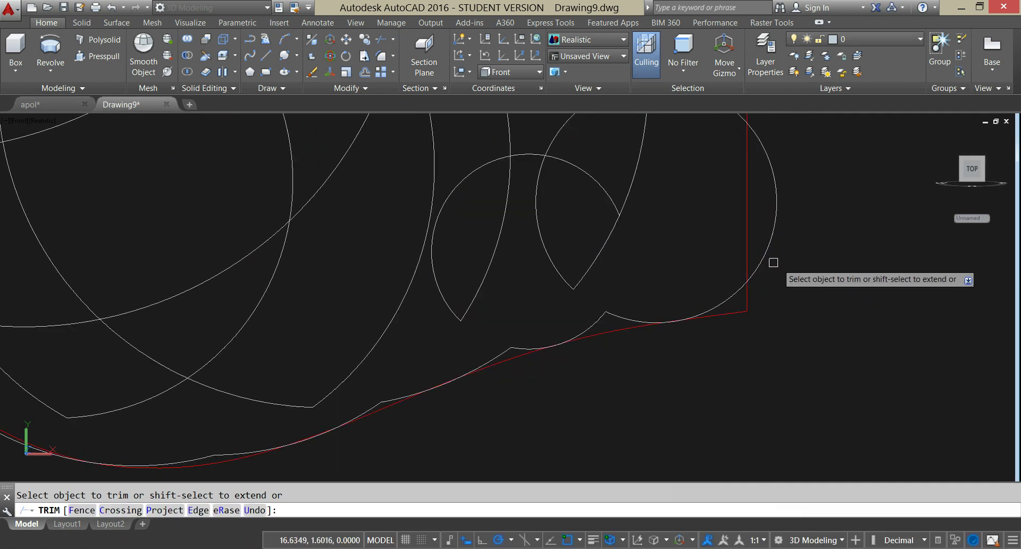
{"action": "middle_click_drag", "start_coordinate": [766, 256], "coordinate": [805, 298]}
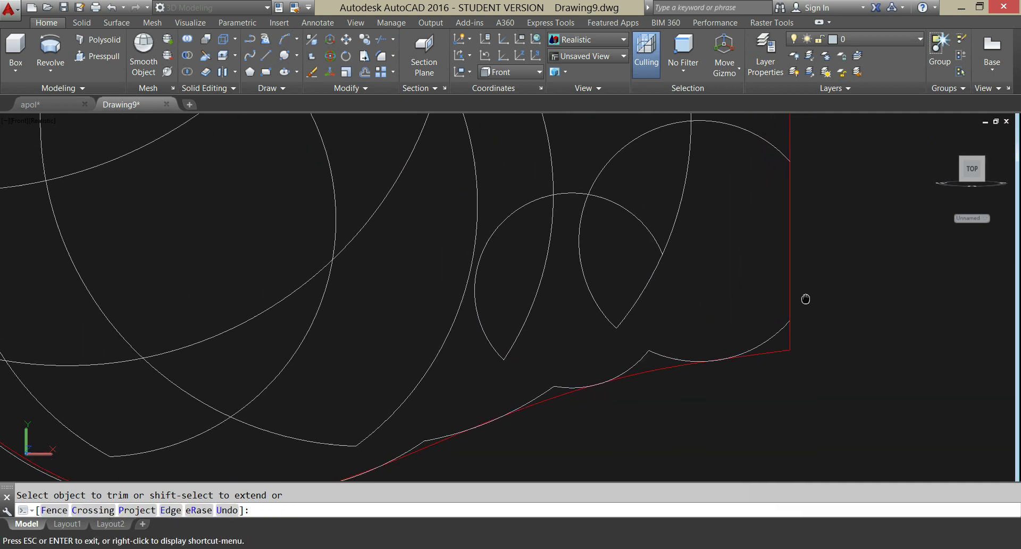
{"action": "right_click", "coordinate": [737, 244]}
{"action": "left_click", "coordinate": [750, 250]}
{"action": "scroll", "coordinate": [745, 248], "scroll_direction": "down", "scroll_amount": 3}
{"action": "scroll", "coordinate": [724, 252], "scroll_direction": "up", "scroll_amount": 2}
{"action": "middle_click_drag", "start_coordinate": [725, 252], "coordinate": [720, 337]}
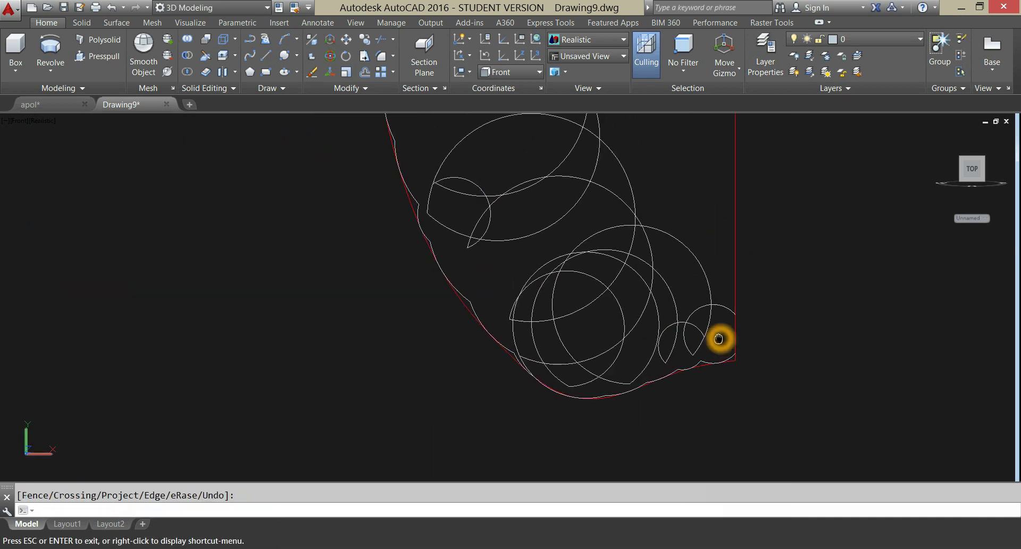
Step: Erase eight leftover circles and arcs, one stray arc, and two more circles
{"action": "left_click", "coordinate": [645, 338]}
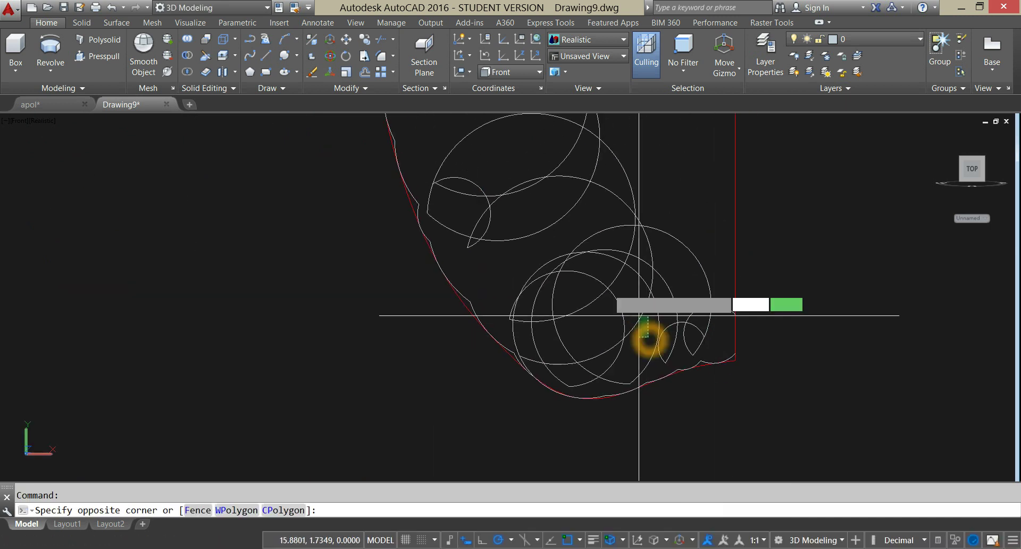
{"action": "left_click", "coordinate": [531, 135]}
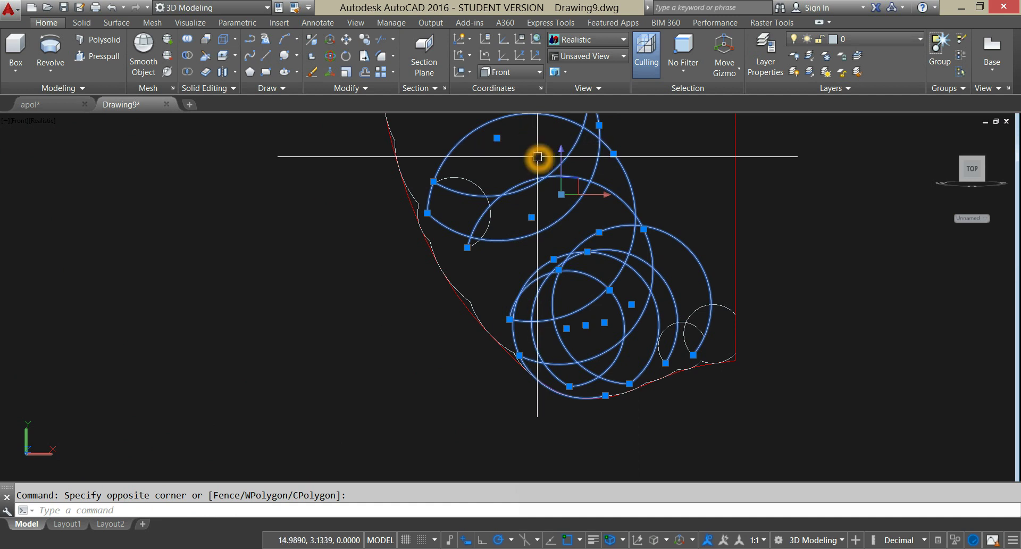
{"action": "key", "text": "Delete"}
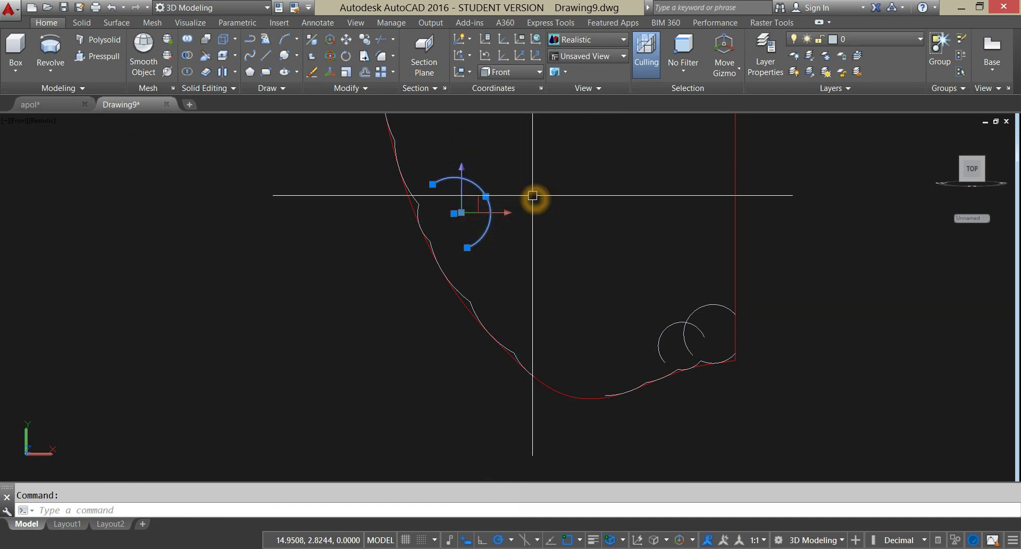
{"action": "key", "text": "Delete"}
{"action": "left_click", "coordinate": [718, 346]}
{"action": "left_click", "coordinate": [542, 255]}
{"action": "key", "text": "Delete"}
{"action": "middle_click_drag", "start_coordinate": [543, 255], "coordinate": [563, 340]}
{"action": "scroll", "coordinate": [615, 296], "scroll_direction": "up", "scroll_amount": 2}
Step: Erase two more groups of three leftover circles along the lower curve
{"action": "left_click", "coordinate": [616, 275]}
{"action": "left_click", "coordinate": [561, 153]}
{"action": "key", "text": "Delete"}
{"action": "middle_click_drag", "start_coordinate": [641, 214], "coordinate": [587, 374]}
{"action": "left_click", "coordinate": [693, 301]}
{"action": "left_click", "coordinate": [525, 183]}
{"action": "key", "text": "Delete"}
{"action": "middle_click_drag", "start_coordinate": [529, 184], "coordinate": [482, 80]}
{"action": "scroll", "coordinate": [480, 315], "scroll_direction": "down", "scroll_amount": 5}
{"action": "scroll", "coordinate": [508, 234], "scroll_direction": "up", "scroll_amount": 5}
{"action": "scroll", "coordinate": [462, 325], "scroll_direction": "up", "scroll_amount": 2}
{"action": "mouse_move", "coordinate": [462, 325]}
{"action": "middle_mouse_down"}
{"action": "mouse_move", "coordinate": [540, 159]}
{"action": "mouse_move", "coordinate": [475, 368]}
{"action": "mouse_move", "coordinate": [472, 331]}
{"action": "mouse_move", "coordinate": [425, 260]}
{"action": "mouse_move", "coordinate": [528, 240]}
{"action": "middle_mouse_up"}
{"action": "scroll", "coordinate": [473, 420], "scroll_direction": "up", "scroll_amount": 3}
Step: Stretch the curve's bottom end grip onto the red line's endpoint
{"action": "left_click", "coordinate": [521, 284]}
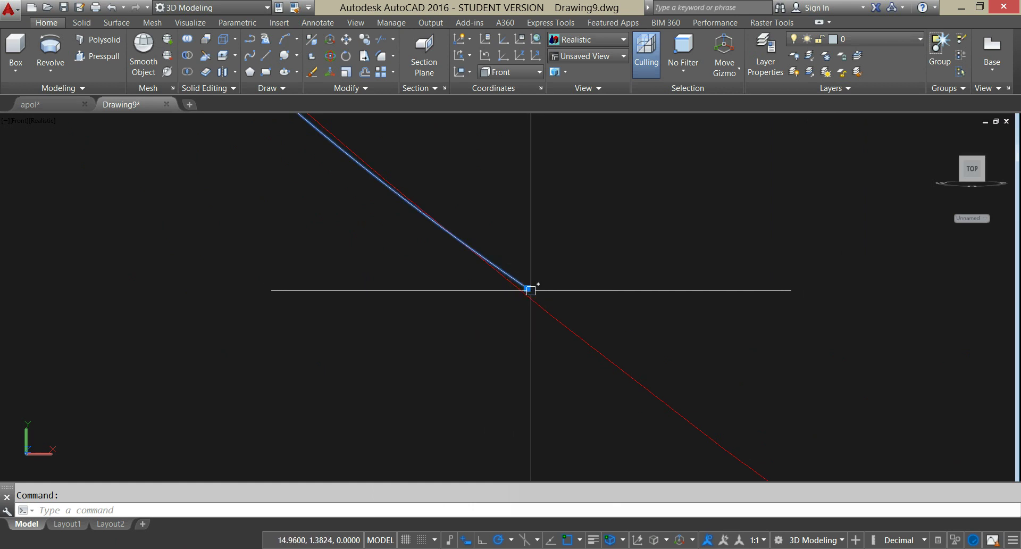
{"action": "left_click", "coordinate": [527, 287]}
{"action": "middle_click_drag", "start_coordinate": [597, 317], "coordinate": [301, 235]}
{"action": "middle_click_drag", "start_coordinate": [377, 301], "coordinate": [394, 314]}
{"action": "middle_click_drag", "start_coordinate": [481, 328], "coordinate": [480, 330]}
{"action": "left_click", "coordinate": [475, 322]}
{"action": "scroll", "coordinate": [489, 286], "scroll_direction": "down", "scroll_amount": 2}
{"action": "middle_click_drag", "start_coordinate": [493, 276], "coordinate": [447, 346]}
{"action": "scroll", "coordinate": [451, 332], "scroll_direction": "down", "scroll_amount": 2}
{"action": "scroll", "coordinate": [450, 332], "scroll_direction": "down", "scroll_amount": 3}
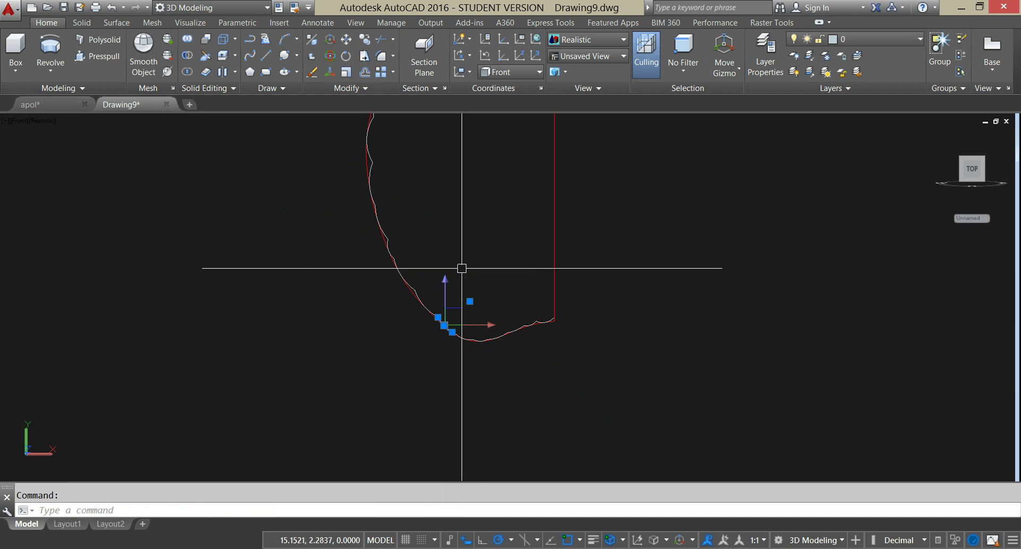
{"action": "key", "text": "Escape"}
Step: Stretch the curve's top endpoint onto the red line's upper corner
{"action": "middle_click_drag", "start_coordinate": [462, 268], "coordinate": [433, 372]}
{"action": "scroll", "coordinate": [470, 239], "scroll_direction": "up", "scroll_amount": 2}
{"action": "middle_click_drag", "start_coordinate": [469, 240], "coordinate": [367, 333]}
{"action": "scroll", "coordinate": [455, 296], "scroll_direction": "up", "scroll_amount": 2}
{"action": "scroll", "coordinate": [433, 290], "scroll_direction": "up", "scroll_amount": 2}
{"action": "scroll", "coordinate": [432, 291], "scroll_direction": "up", "scroll_amount": 2}
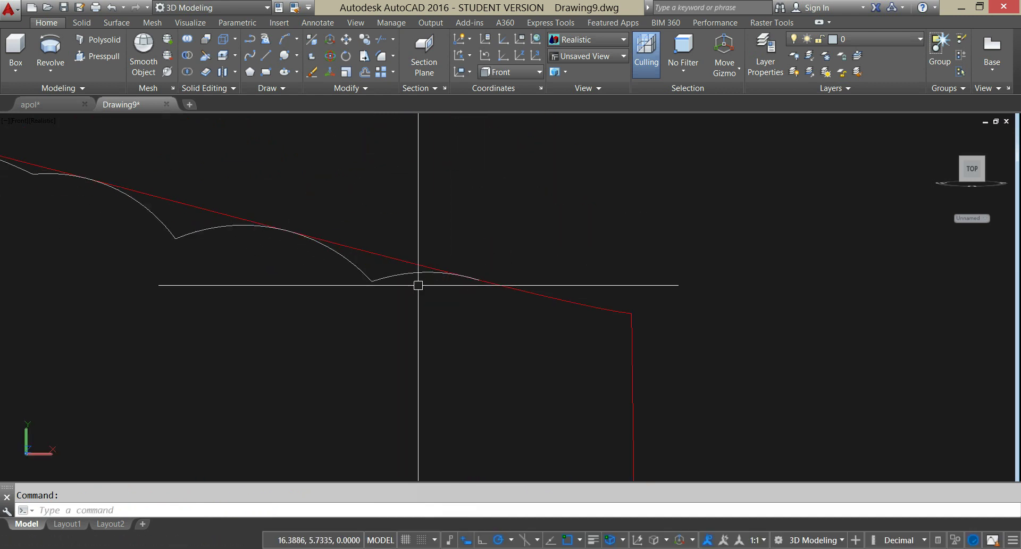
{"action": "left_click", "coordinate": [477, 281]}
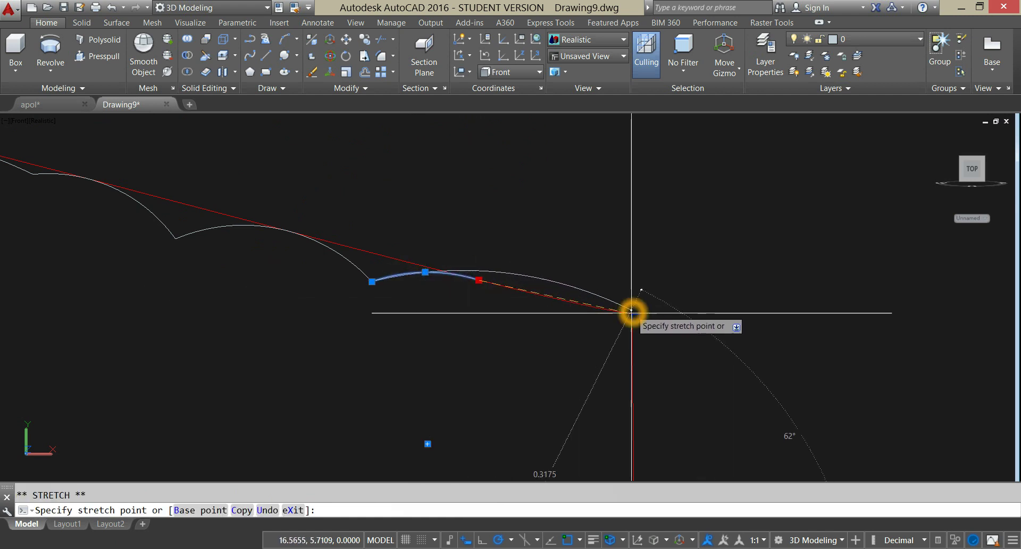
{"action": "left_click", "coordinate": [631, 314]}
{"action": "scroll", "coordinate": [629, 313], "scroll_direction": "down", "scroll_amount": 2}
{"action": "middle_click_drag", "start_coordinate": [629, 313], "coordinate": [611, 239]}
{"action": "key", "text": "Escape"}
{"action": "scroll", "coordinate": [597, 208], "scroll_direction": "down", "scroll_amount": 3}
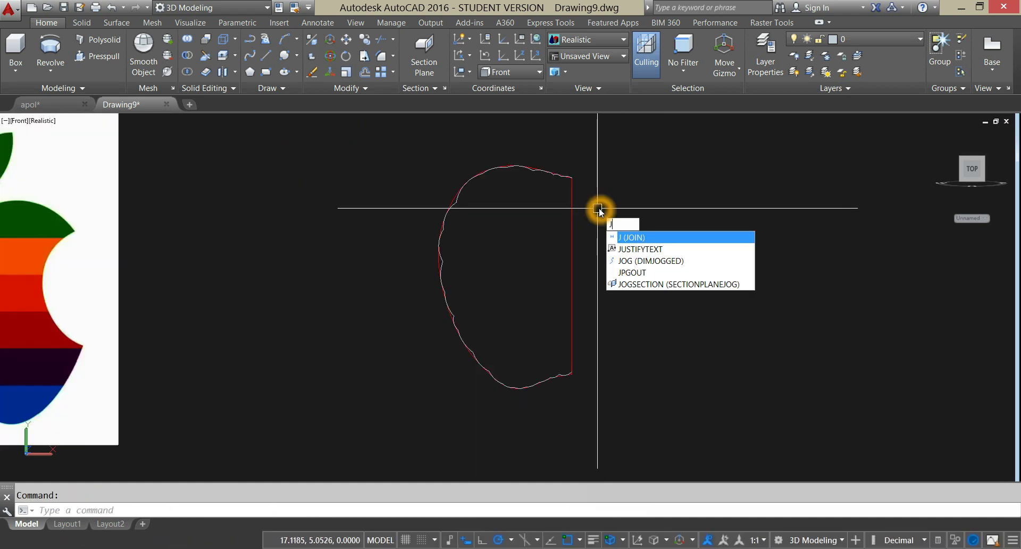
Step: JOIN all the scalloped arcs into a polyline, excluding the red guide line
{"action": "key", "text": "Return"}
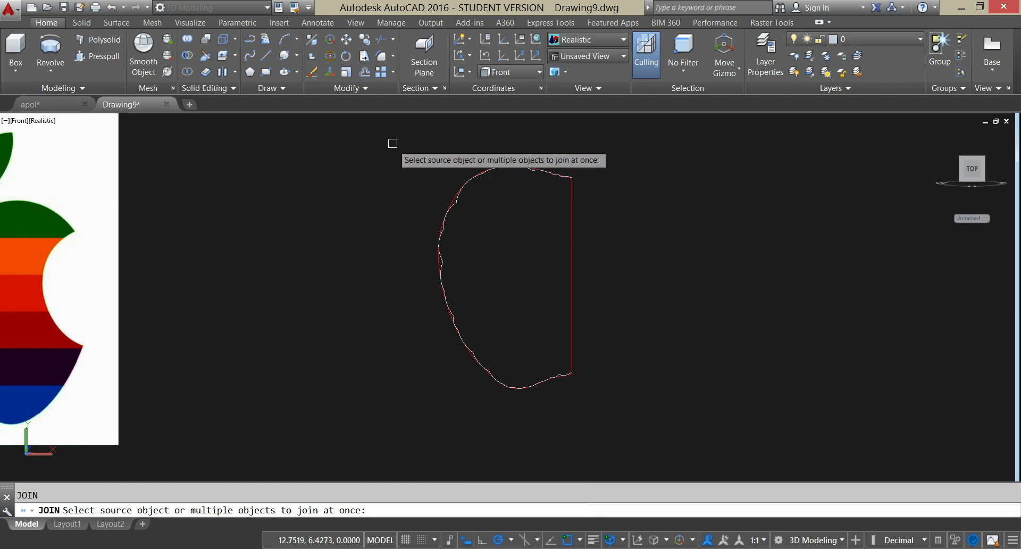
{"action": "left_click", "coordinate": [392, 143]}
{"action": "left_click", "coordinate": [645, 417]}
{"action": "left_click", "coordinate": [645, 415]}
{"action": "left_click", "coordinate": [396, 145]}
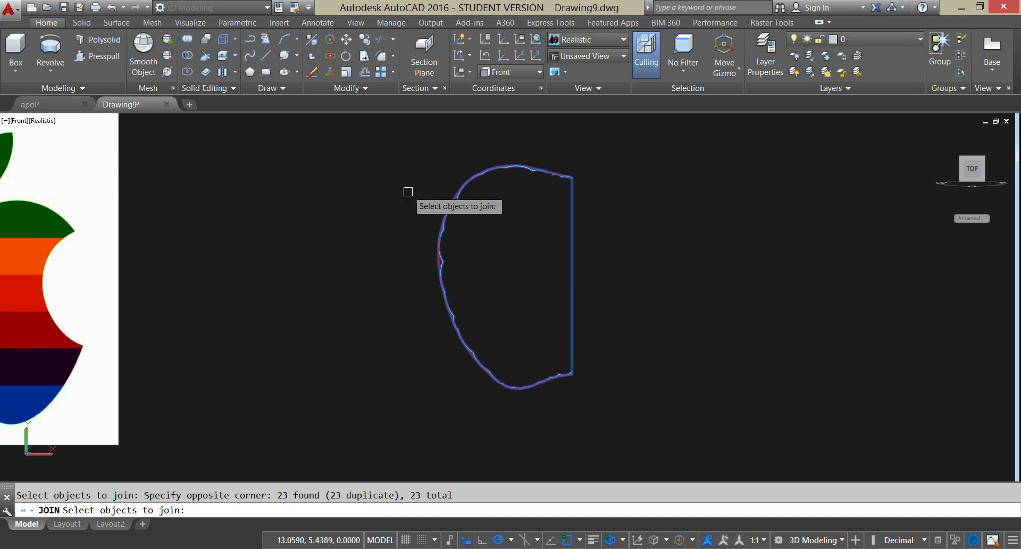
{"action": "scroll", "coordinate": [437, 262], "scroll_direction": "up", "scroll_amount": 5}
{"action": "left_click", "coordinate": [442, 254], "text": "shift"}
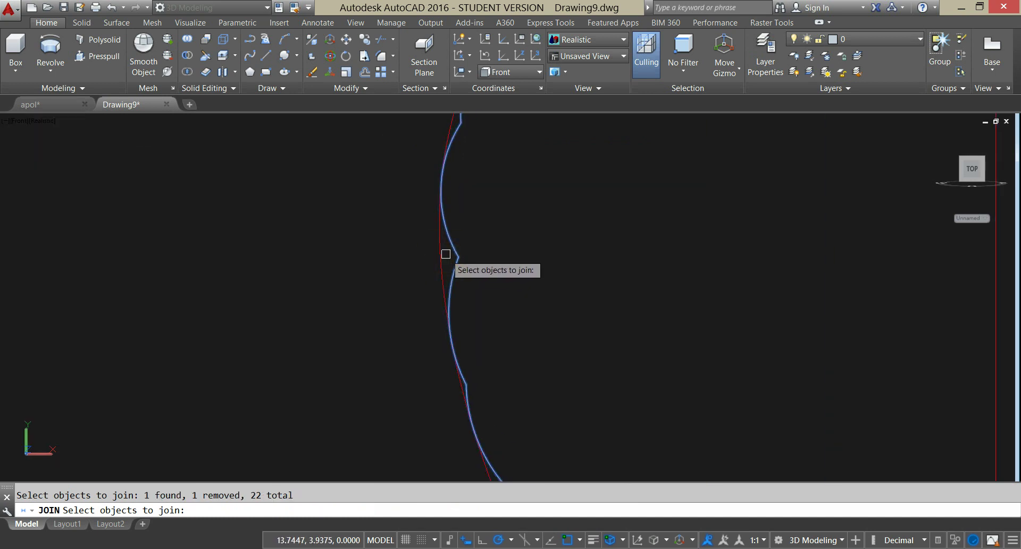
{"action": "scroll", "coordinate": [446, 248], "scroll_direction": "down", "scroll_amount": 3}
{"action": "right_click", "coordinate": [409, 169]}
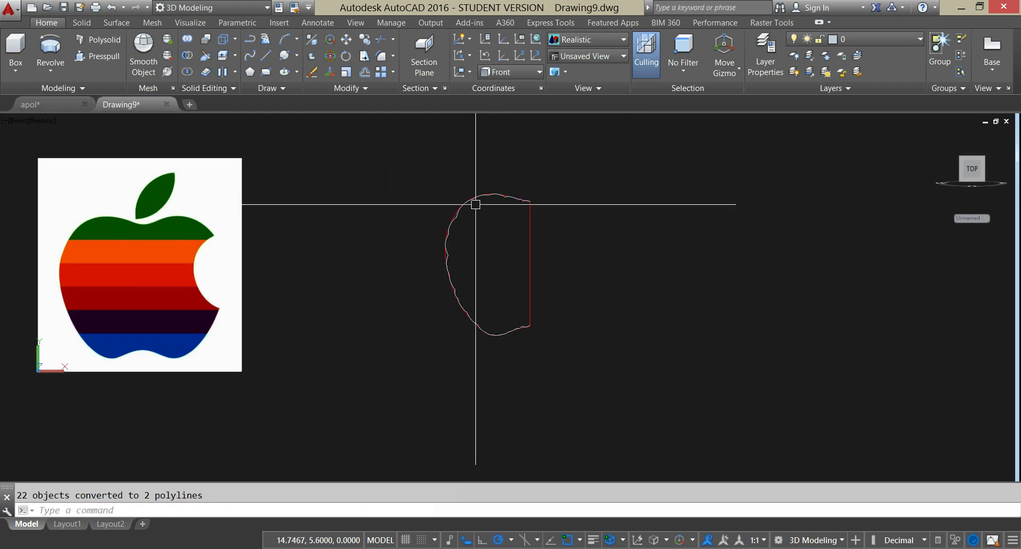
{"action": "scroll", "coordinate": [430, 231], "scroll_direction": "up", "scroll_amount": 3}
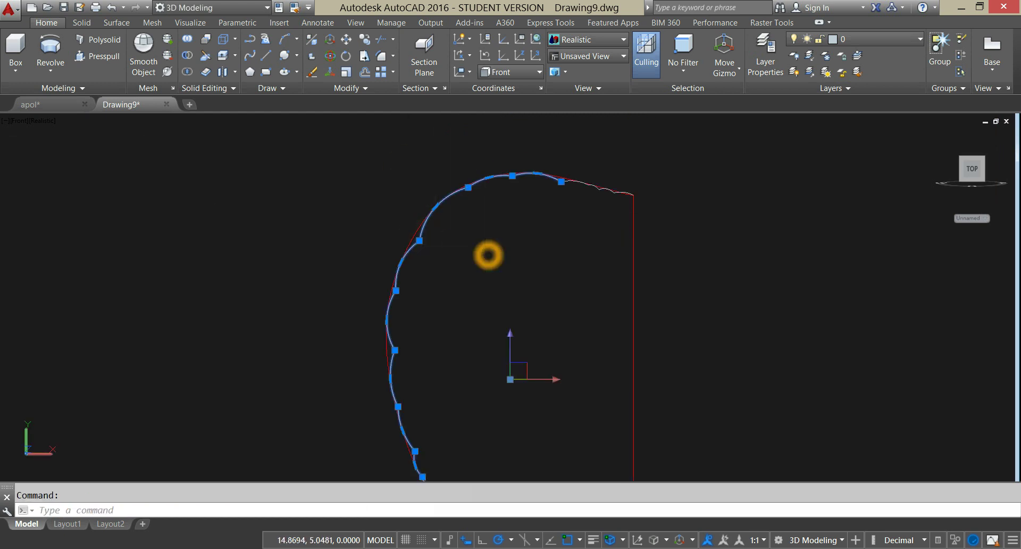
{"action": "middle_click_drag", "start_coordinate": [486, 243], "coordinate": [445, 279]}
{"action": "key", "text": "Escape"}
{"action": "scroll", "coordinate": [507, 223], "scroll_direction": "up", "scroll_amount": 4}
{"action": "middle_click_drag", "start_coordinate": [505, 239], "coordinate": [461, 275]}
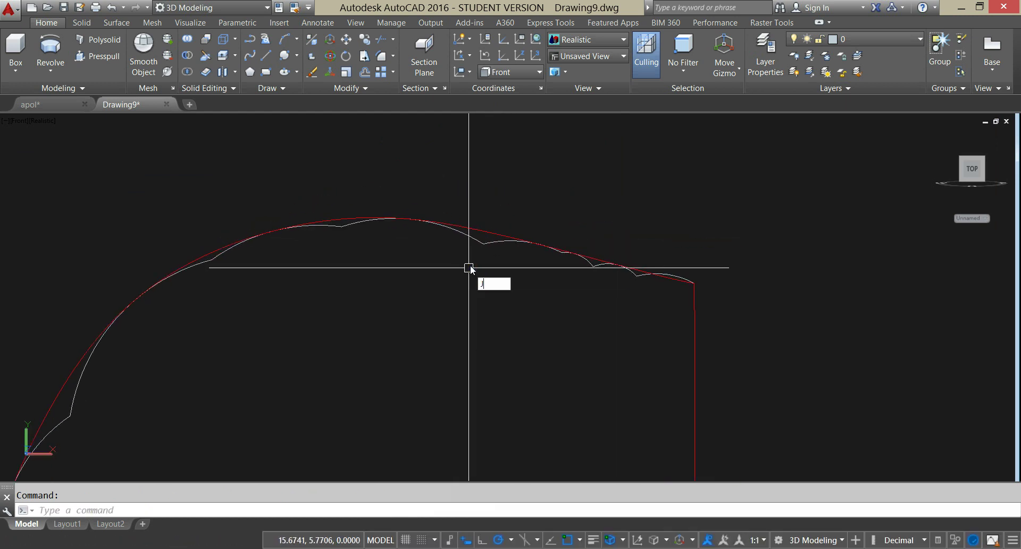
Step: Join the top curve pieces into a single polyline and check the result
{"action": "key", "text": "Return"}
{"action": "left_click", "coordinate": [457, 235]}
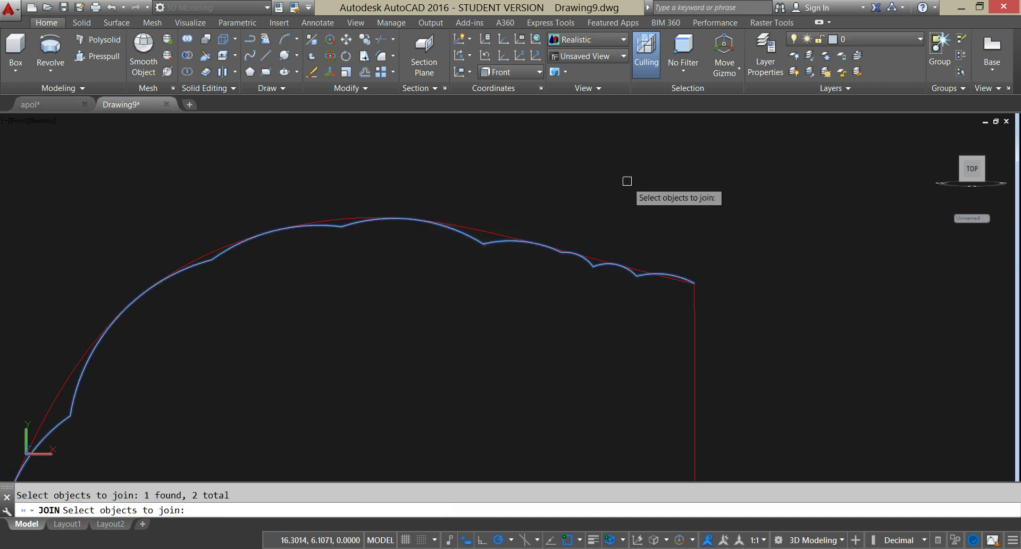
{"action": "key", "text": "Return"}
{"action": "middle_click_drag", "start_coordinate": [627, 182], "coordinate": [431, 278], "text": "shift"}
{"action": "scroll", "coordinate": [575, 238], "scroll_direction": "up", "scroll_amount": 3}
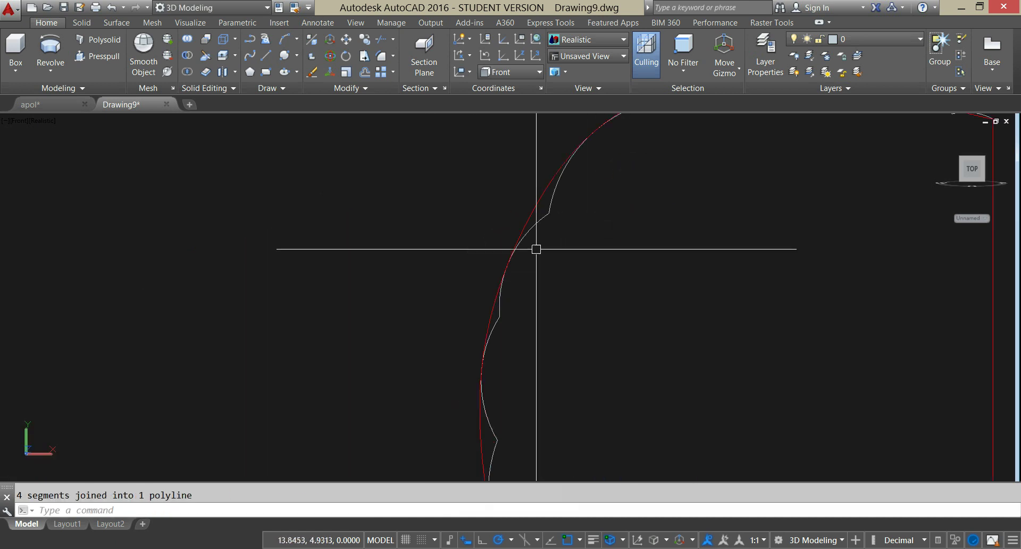
{"action": "left_click", "coordinate": [553, 208]}
{"action": "scroll", "coordinate": [576, 253], "scroll_direction": "down", "scroll_amount": 4}
{"action": "middle_click_drag", "start_coordinate": [577, 253], "coordinate": [498, 205]}
{"action": "scroll", "coordinate": [533, 219], "scroll_direction": "up", "scroll_amount": 3}
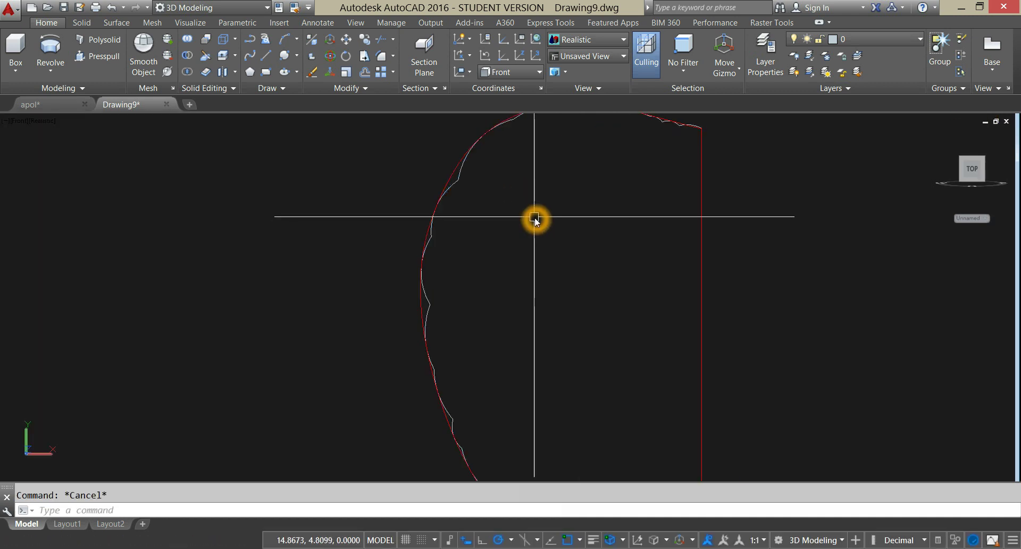
{"action": "scroll", "coordinate": [535, 219], "scroll_direction": "down", "scroll_amount": 4}
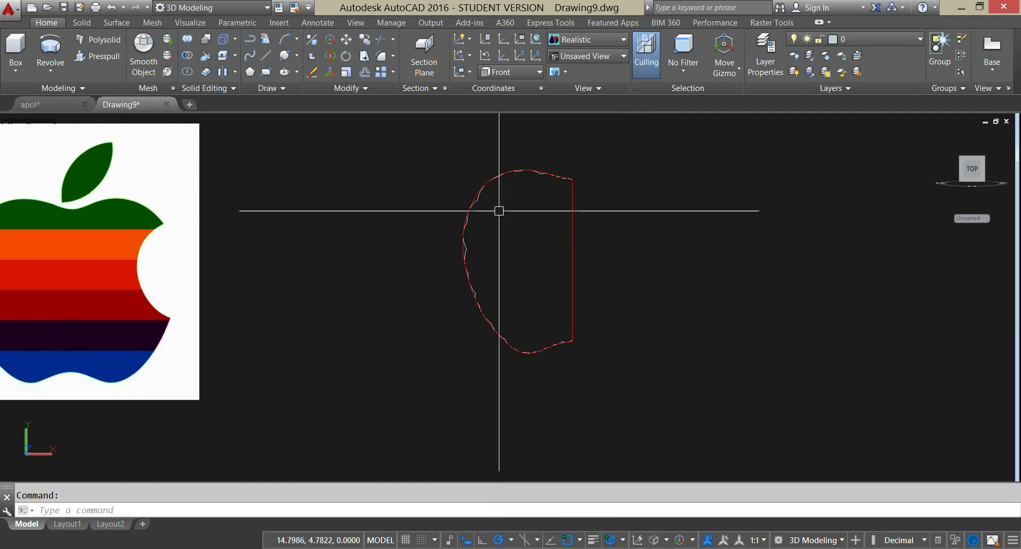
{"action": "scroll", "coordinate": [495, 207], "scroll_direction": "up", "scroll_amount": 5}
{"action": "middle_click_drag", "start_coordinate": [495, 207], "coordinate": [591, 251]}
Step: Stretch the curve's top-right end and cusp vertices onto the red guide line
{"action": "scroll", "coordinate": [709, 212], "scroll_direction": "up", "scroll_amount": 3}
{"action": "middle_click_drag", "start_coordinate": [709, 212], "coordinate": [575, 294]}
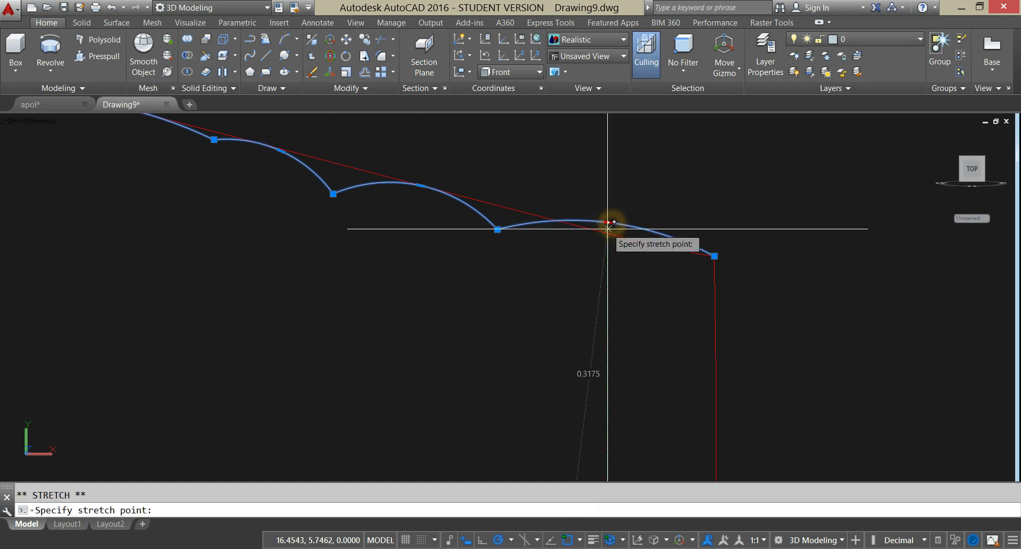
{"action": "left_click", "coordinate": [606, 233]}
{"action": "middle_click_drag", "start_coordinate": [517, 246], "coordinate": [567, 257]}
{"action": "left_click", "coordinate": [546, 239]}
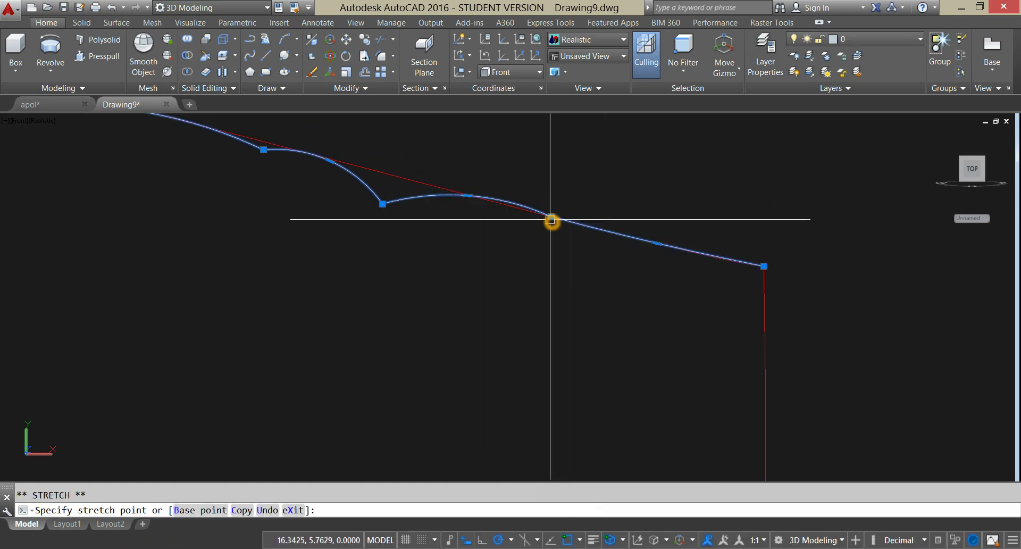
{"action": "middle_click_drag", "start_coordinate": [480, 293], "coordinate": [601, 336]}
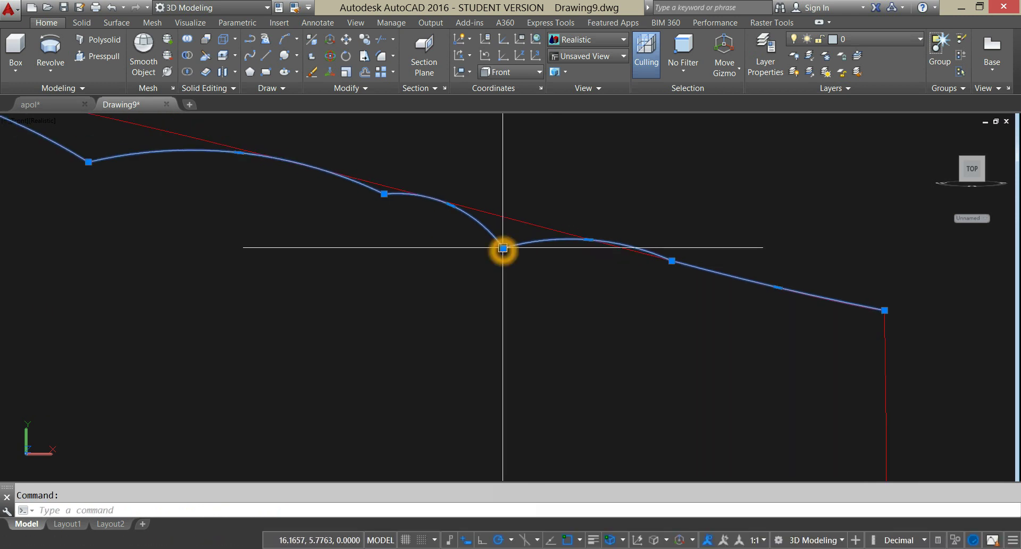
{"action": "left_click", "coordinate": [506, 218]}
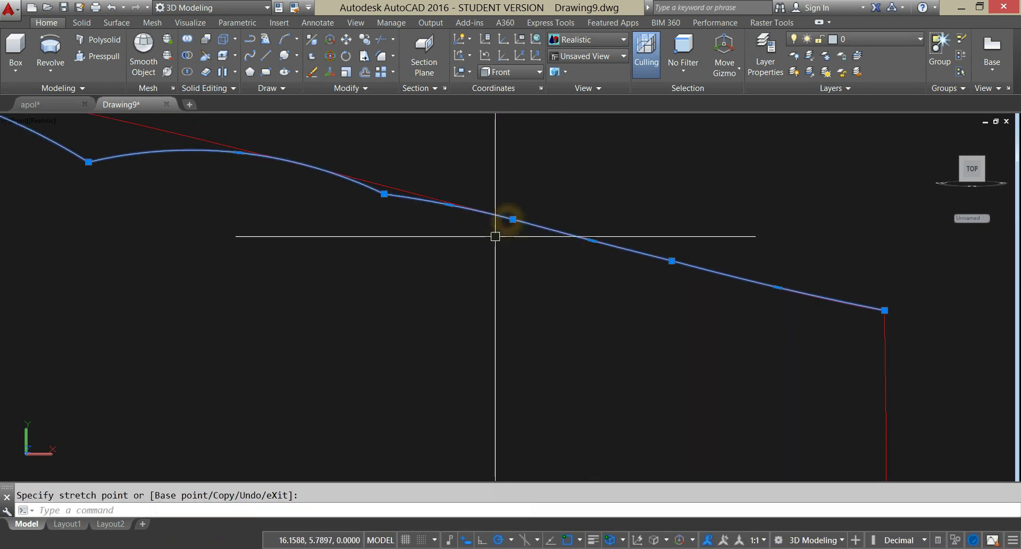
{"action": "middle_click_drag", "start_coordinate": [495, 234], "coordinate": [639, 278]}
{"action": "scroll", "coordinate": [527, 231], "scroll_direction": "up", "scroll_amount": 4}
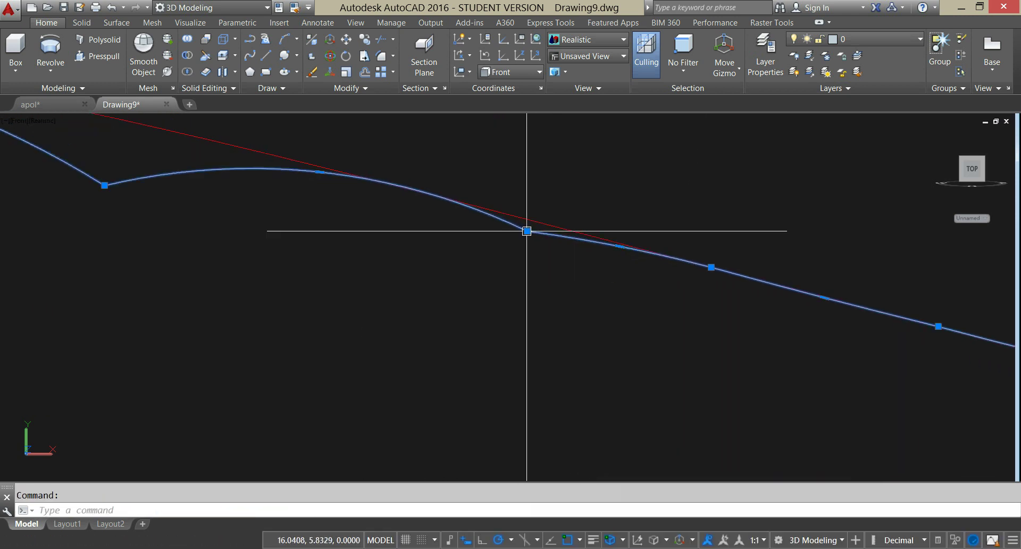
{"action": "left_click", "coordinate": [525, 230]}
{"action": "middle_click_drag", "start_coordinate": [512, 242], "coordinate": [689, 285]}
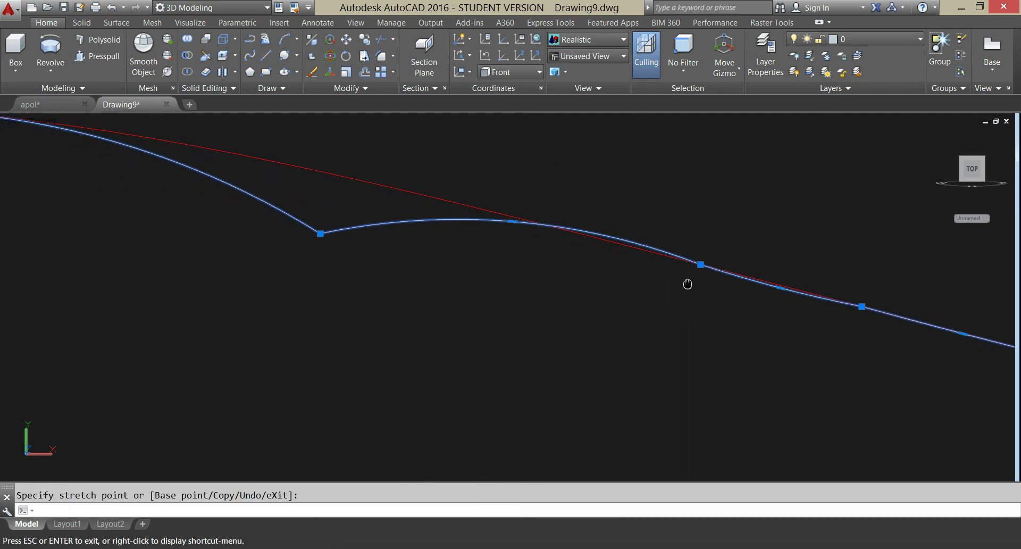
{"action": "left_click", "coordinate": [327, 173]}
Step: Reshape the curve's midpoint and lower control points to smooth the bend
{"action": "left_click", "coordinate": [513, 220]}
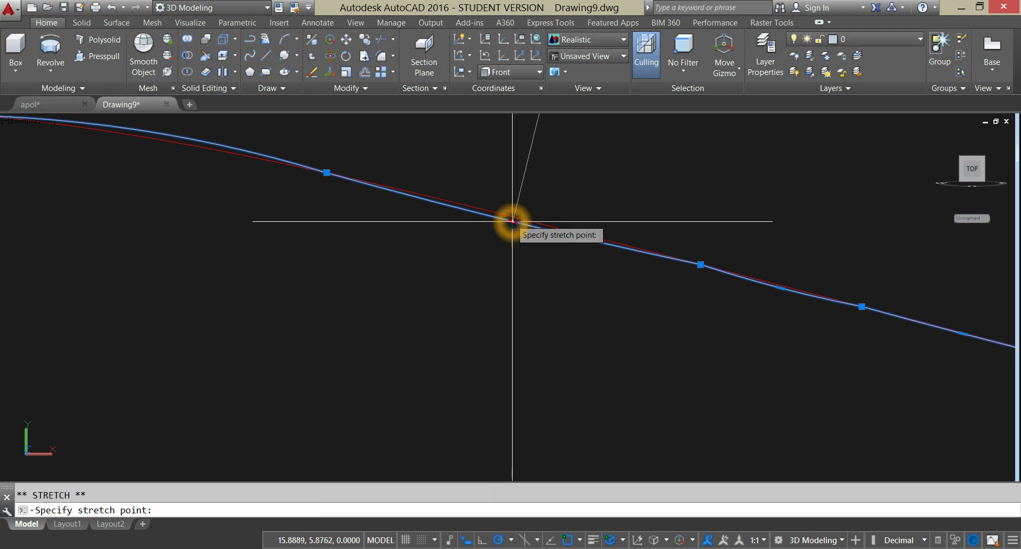
{"action": "middle_click_drag", "start_coordinate": [474, 246], "coordinate": [713, 303]}
{"action": "left_click", "coordinate": [486, 325]}
{"action": "scroll", "coordinate": [485, 336], "scroll_direction": "up", "scroll_amount": 5}
{"action": "scroll", "coordinate": [479, 347], "scroll_direction": "down", "scroll_amount": 4}
{"action": "middle_click_drag", "start_coordinate": [470, 339], "coordinate": [438, 330]}
{"action": "scroll", "coordinate": [501, 358], "scroll_direction": "up", "scroll_amount": 4}
{"action": "middle_click_drag", "start_coordinate": [505, 360], "coordinate": [369, 253]}
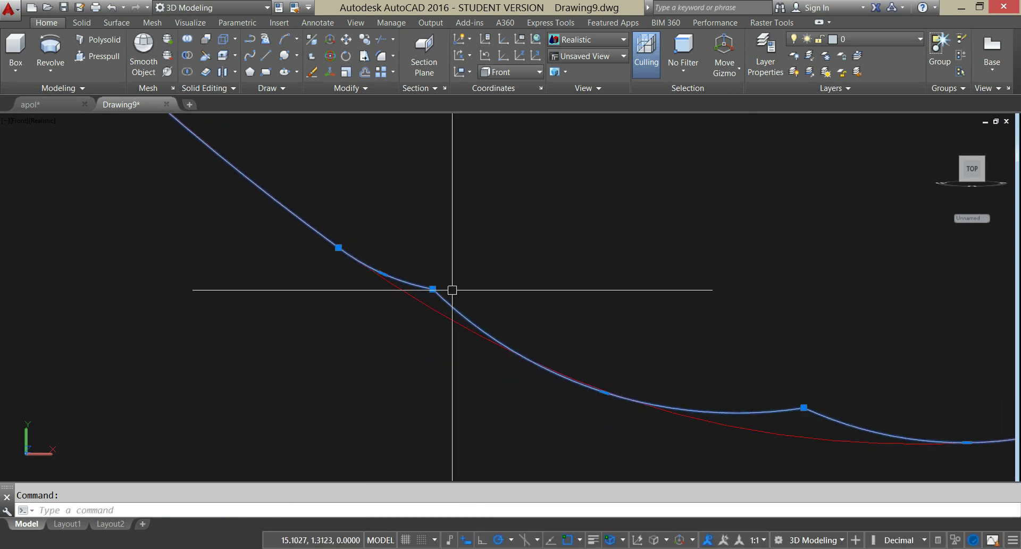
{"action": "left_click", "coordinate": [435, 291]}
{"action": "scroll", "coordinate": [731, 239], "scroll_direction": "down", "scroll_amount": 3}
{"action": "left_click", "coordinate": [732, 239]}
{"action": "middle_click_drag", "start_coordinate": [732, 240], "coordinate": [611, 274]}
{"action": "left_click", "coordinate": [578, 257]}
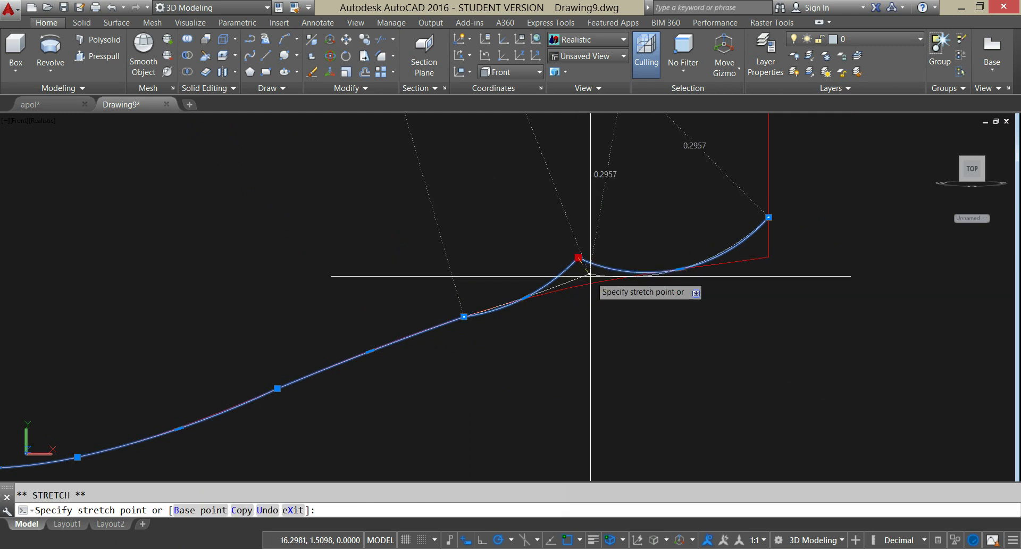
{"action": "left_click", "coordinate": [595, 283]}
Step: Stretch the curve's end point down to its new position and deselect the curve
{"action": "scroll", "coordinate": [531, 310], "scroll_direction": "up", "scroll_amount": 3}
{"action": "scroll", "coordinate": [570, 310], "scroll_direction": "down", "scroll_amount": 2}
{"action": "middle_click_drag", "start_coordinate": [569, 310], "coordinate": [458, 319]}
{"action": "left_click", "coordinate": [755, 211]}
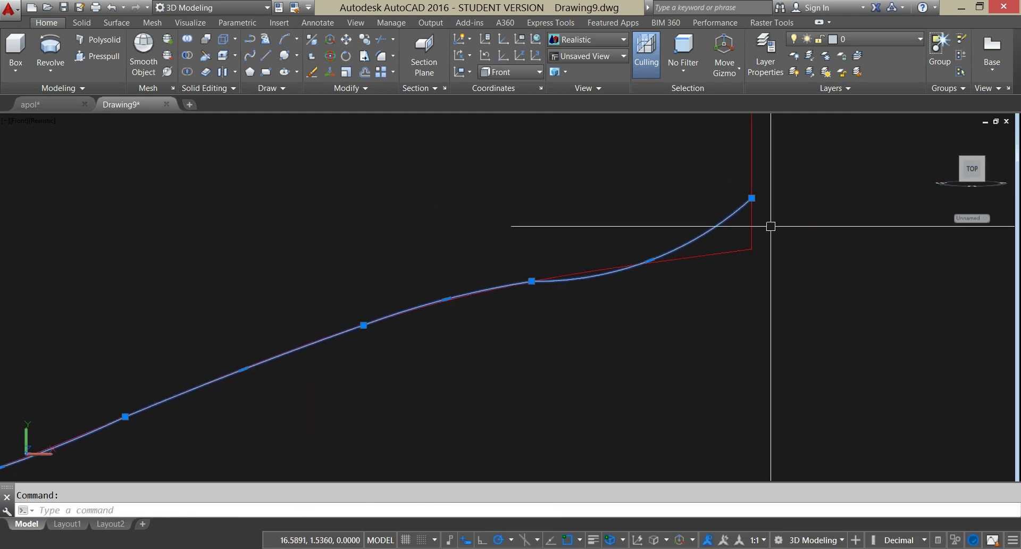
{"action": "left_click", "coordinate": [751, 198]}
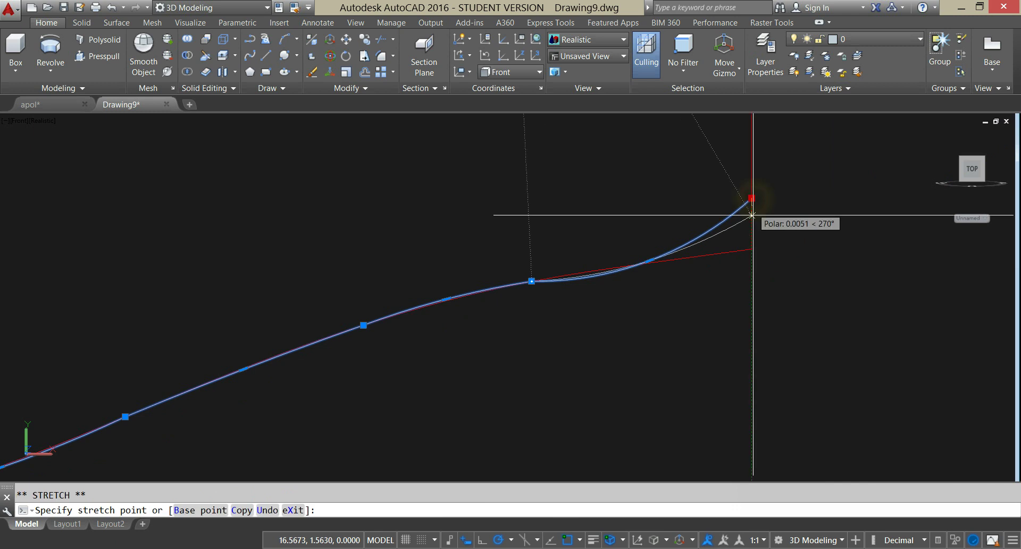
{"action": "left_click", "coordinate": [751, 248]}
{"action": "scroll", "coordinate": [647, 264], "scroll_direction": "up", "scroll_amount": 3}
{"action": "scroll", "coordinate": [646, 276], "scroll_direction": "down", "scroll_amount": 3}
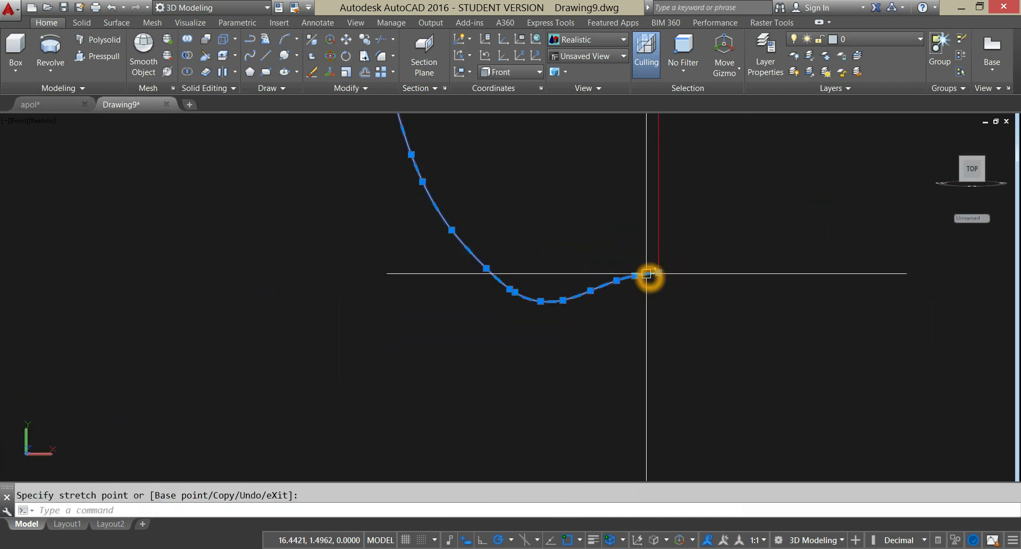
{"action": "middle_click_drag", "start_coordinate": [648, 278], "coordinate": [620, 317]}
{"action": "left_click", "coordinate": [628, 316]}
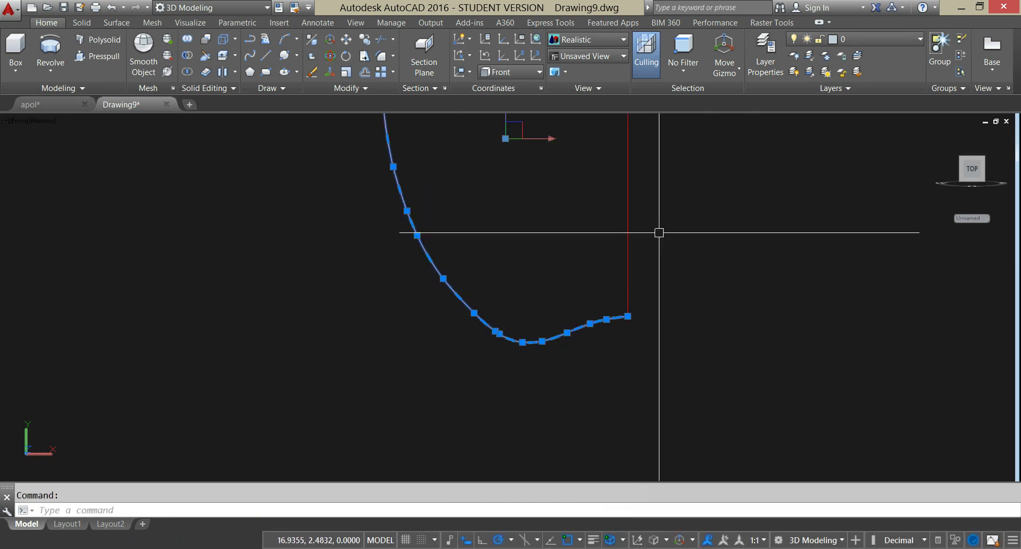
{"action": "key", "text": "Escape"}
{"action": "middle_click_drag", "start_coordinate": [659, 234], "coordinate": [612, 270]}
Step: Delete the extra red curve
{"action": "left_click", "coordinate": [592, 253]}
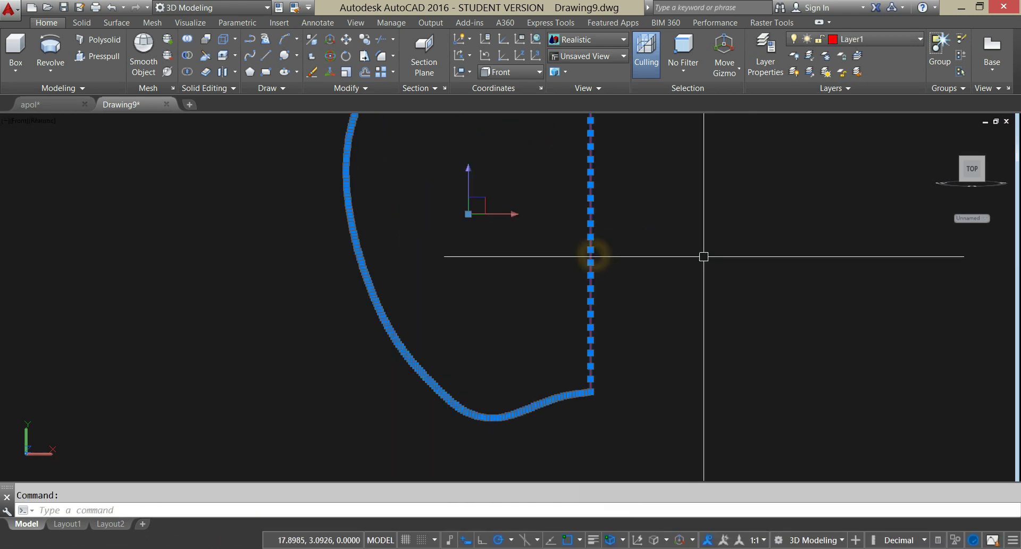
{"action": "key", "text": "Delete"}
{"action": "middle_click_drag", "start_coordinate": [684, 262], "coordinate": [690, 314]}
{"action": "scroll", "coordinate": [622, 303], "scroll_direction": "down", "scroll_amount": 3}
Step: Draw a vertical line from the arc's upper endpoint straight down past the curve
{"action": "left_click", "coordinate": [566, 284]}
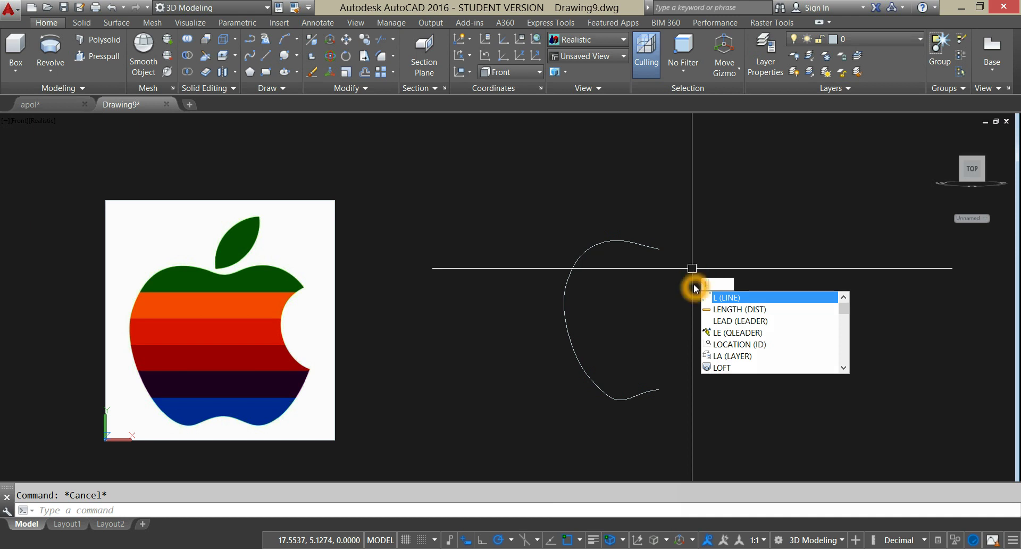
{"action": "key", "text": "Return"}
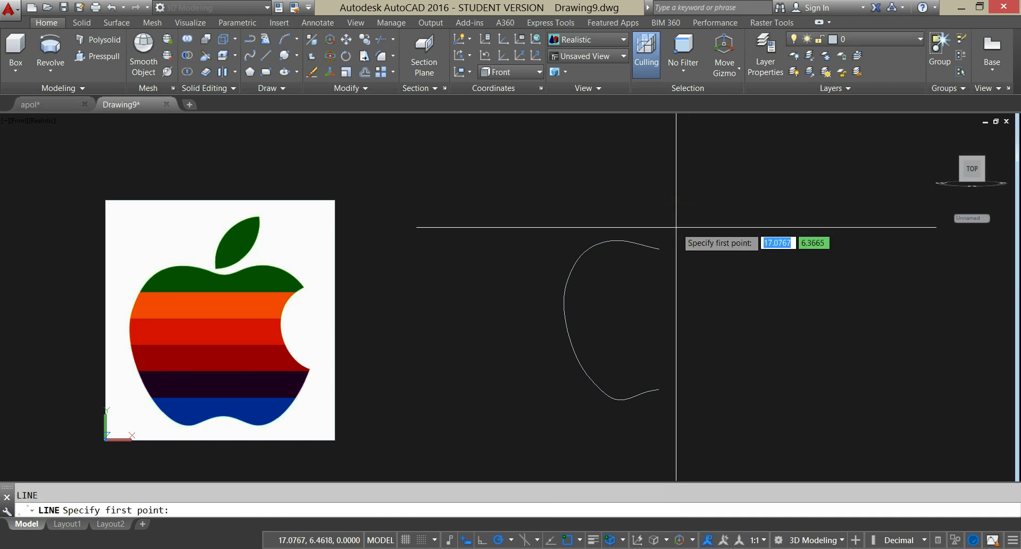
{"action": "right_click", "coordinate": [677, 229], "text": "shift"}
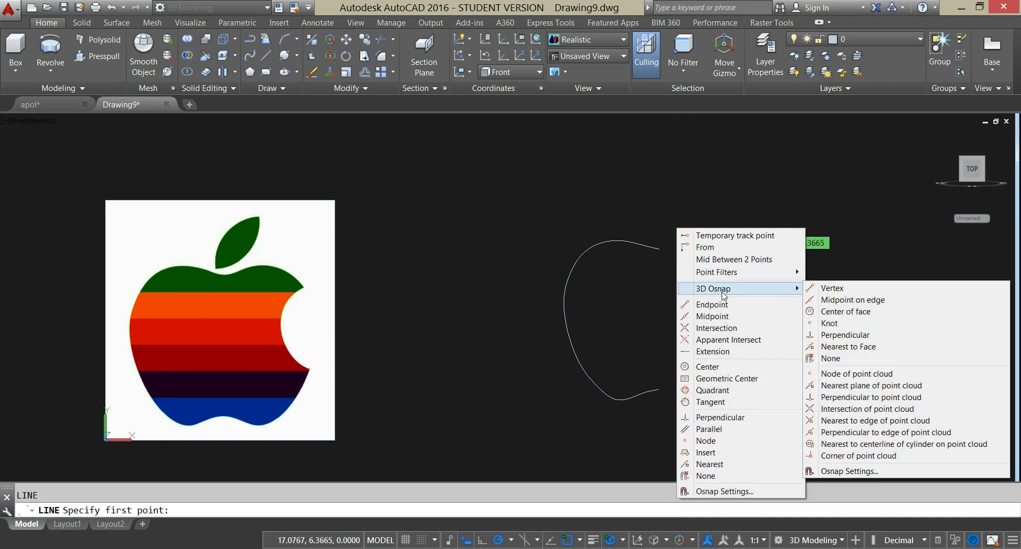
{"action": "left_click", "coordinate": [697, 282]}
{"action": "left_click", "coordinate": [659, 248]}
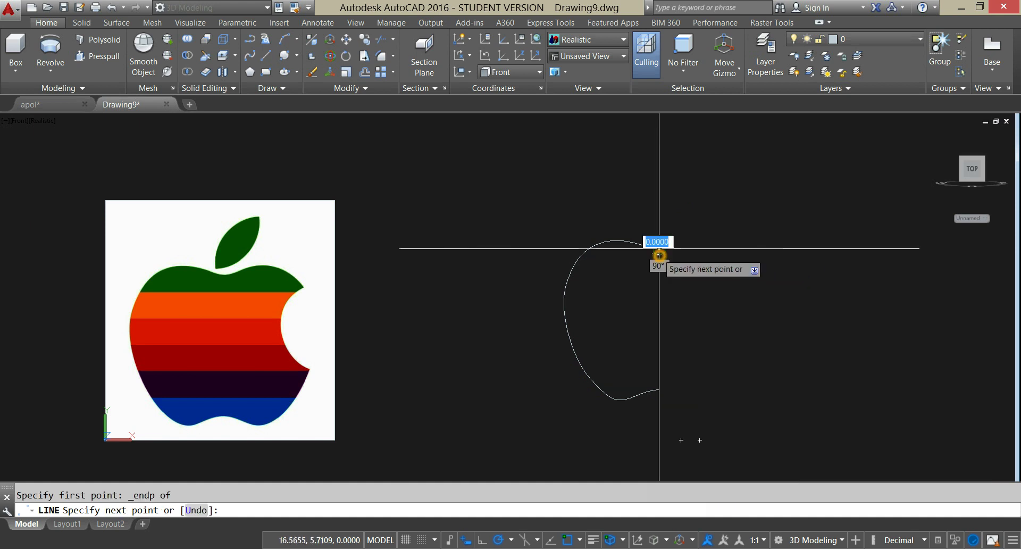
{"action": "middle_click_drag", "start_coordinate": [695, 342], "coordinate": [646, 227]}
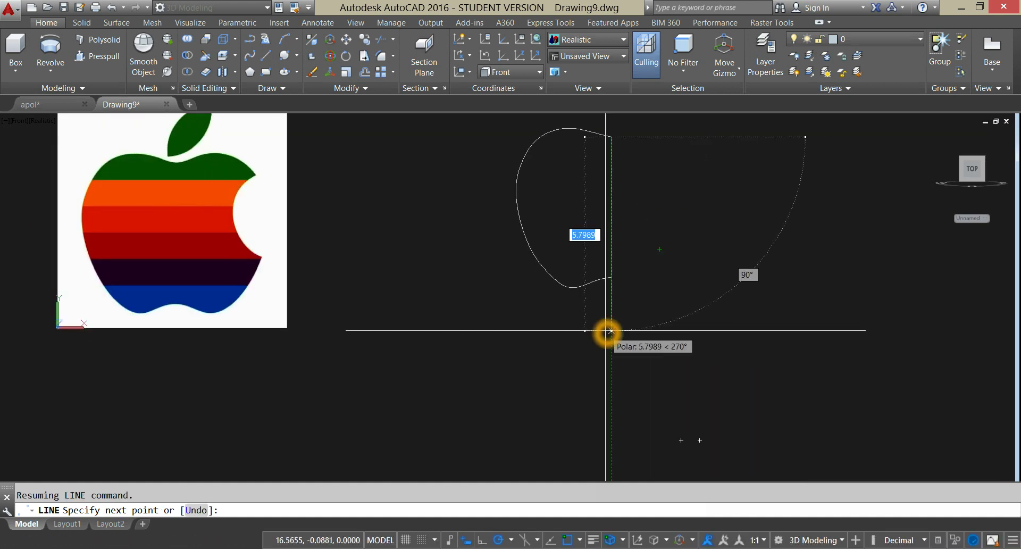
{"action": "left_click", "coordinate": [611, 343]}
{"action": "right_click", "coordinate": [653, 275]}
{"action": "left_click", "coordinate": [672, 280]}
{"action": "scroll", "coordinate": [671, 280], "scroll_direction": "up", "scroll_amount": 5}
{"action": "scroll", "coordinate": [639, 259], "scroll_direction": "up", "scroll_amount": 5}
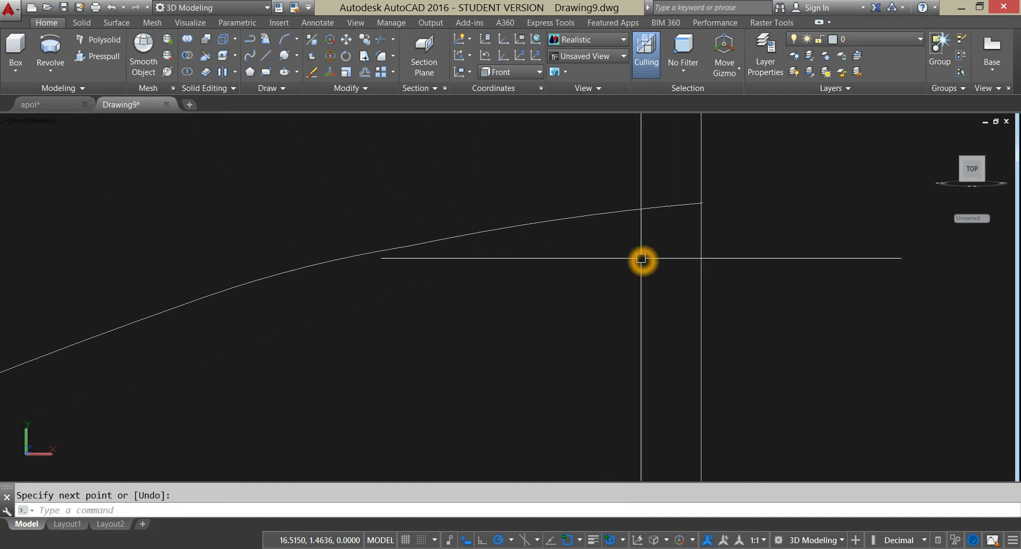
{"action": "scroll", "coordinate": [641, 259], "scroll_direction": "down", "scroll_amount": 4}
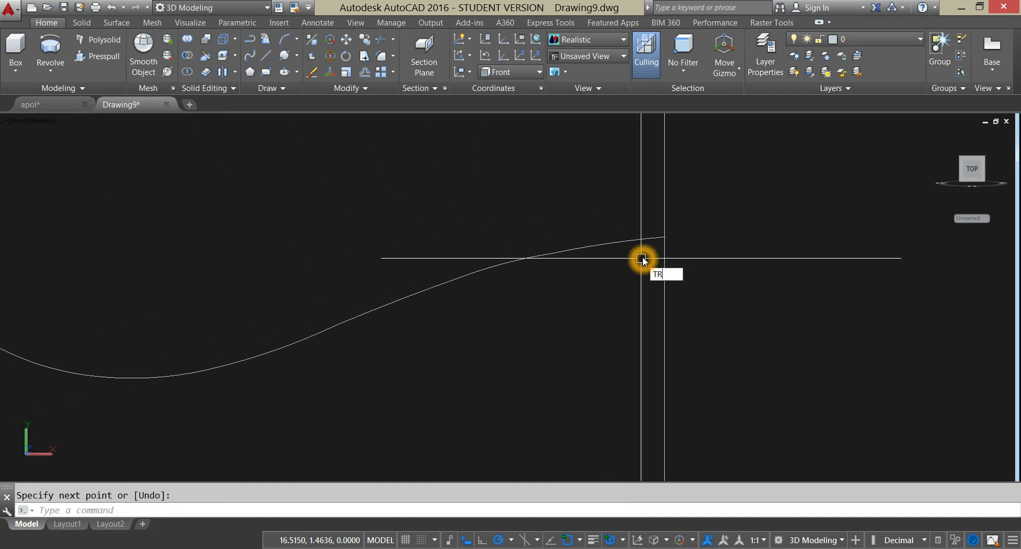
Step: Trim the overhanging curve, using all objects as cutting edges
{"action": "key", "text": "Return"}
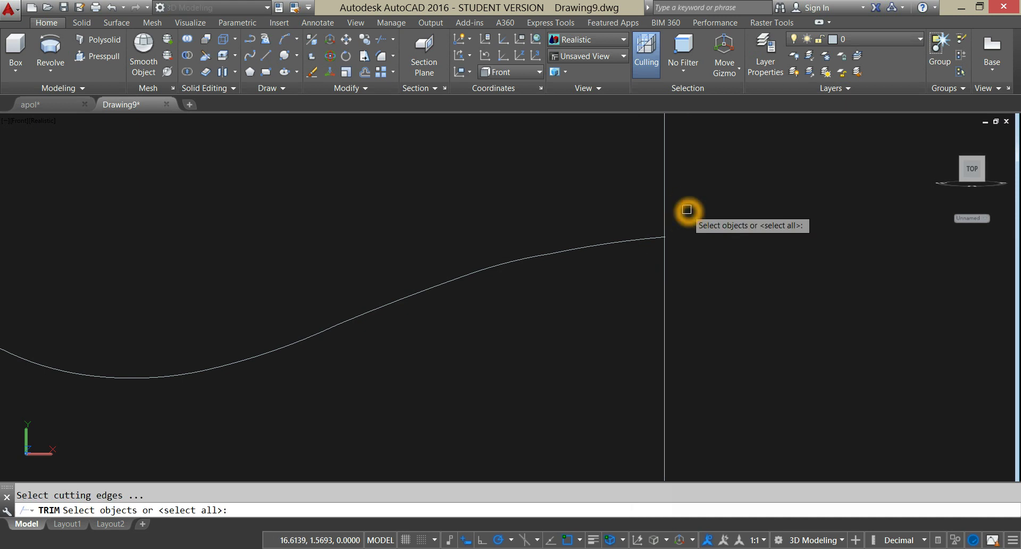
{"action": "right_click", "coordinate": [688, 212]}
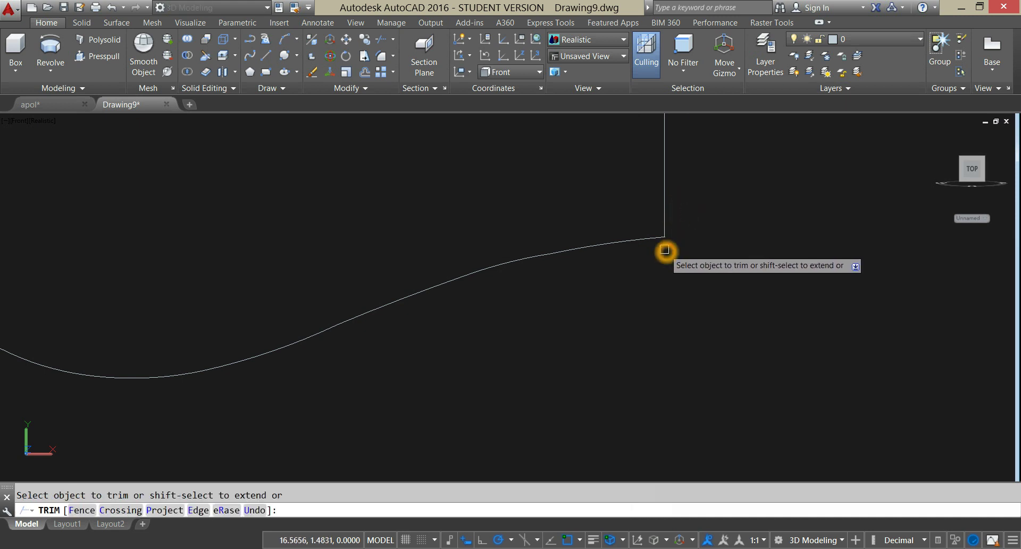
{"action": "scroll", "coordinate": [665, 250], "scroll_direction": "up", "scroll_amount": 3}
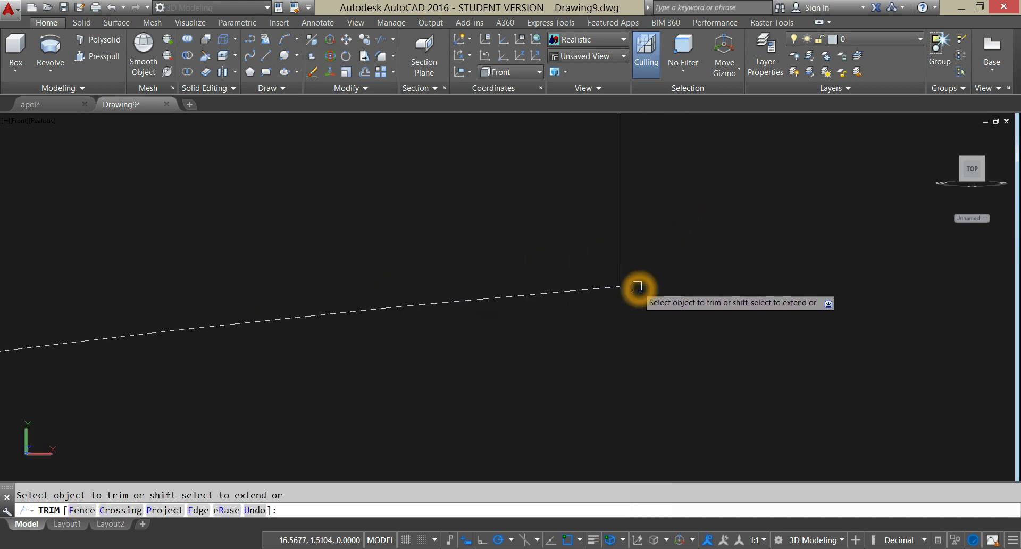
{"action": "right_click", "coordinate": [661, 244]}
{"action": "left_click", "coordinate": [686, 247]}
{"action": "scroll", "coordinate": [681, 251], "scroll_direction": "down", "scroll_amount": 4}
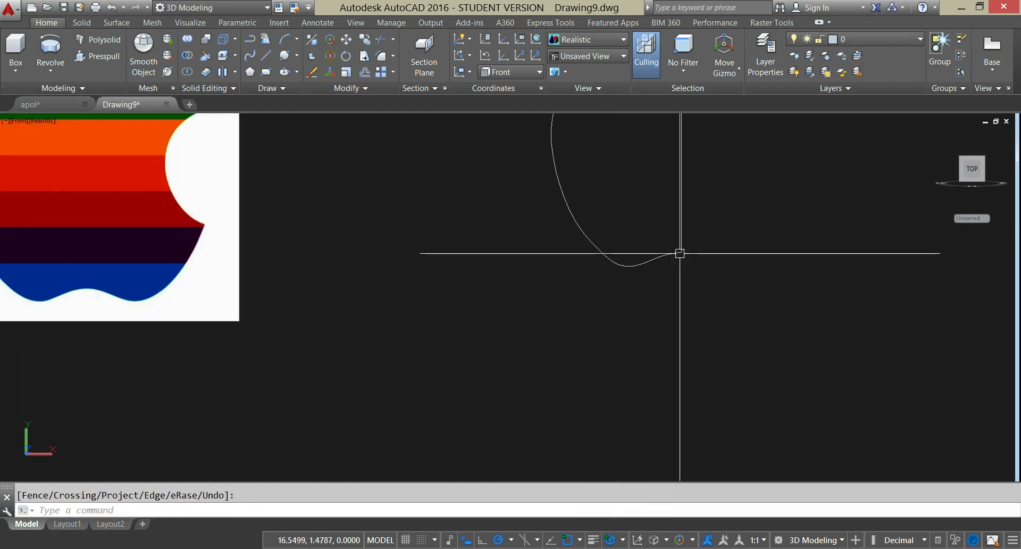
{"action": "left_click", "coordinate": [667, 257]}
{"action": "key", "text": "Escape"}
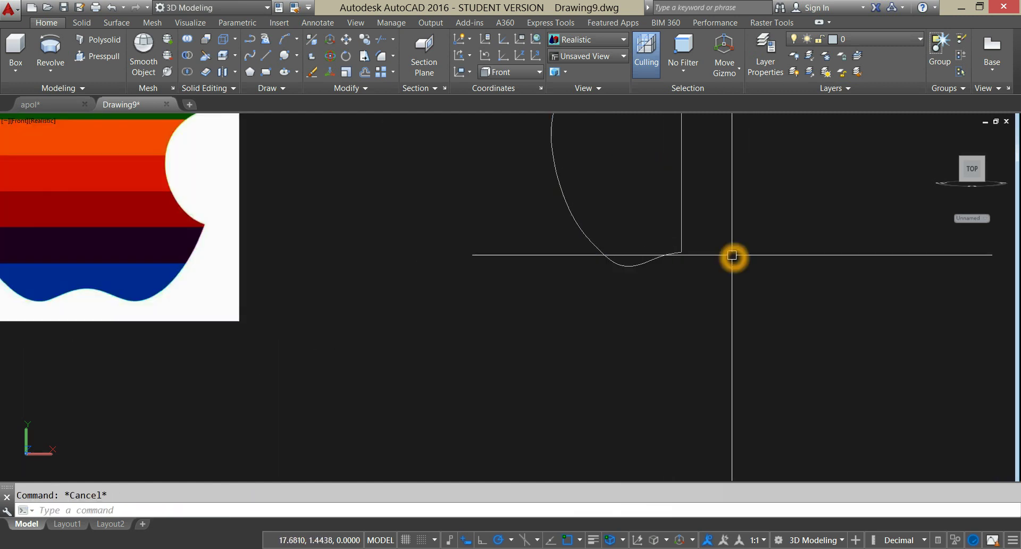
Step: Use JOIN to merge the vertical line and the white curve into one polyline
{"action": "middle_click_drag", "start_coordinate": [729, 258], "coordinate": [681, 318]}
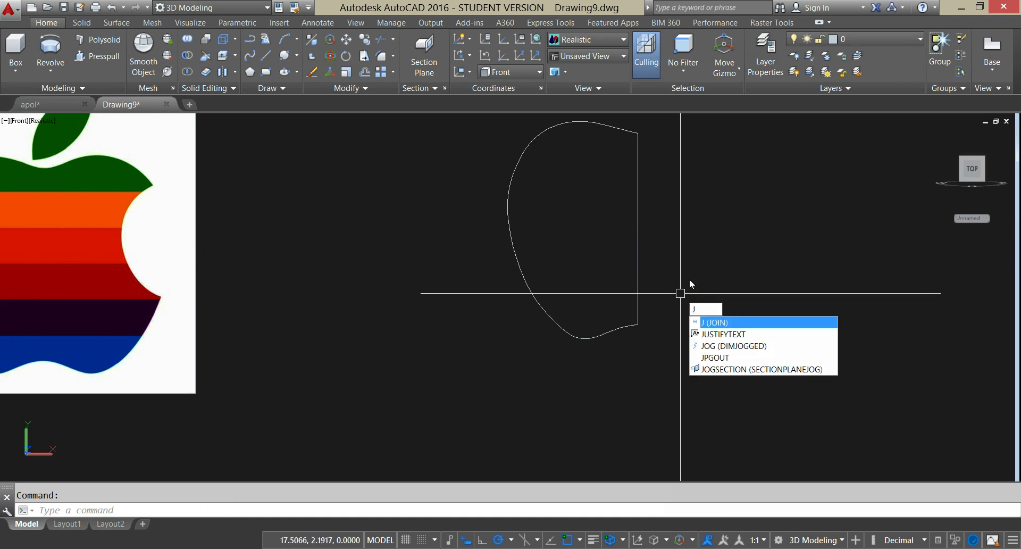
{"action": "key", "text": "Return"}
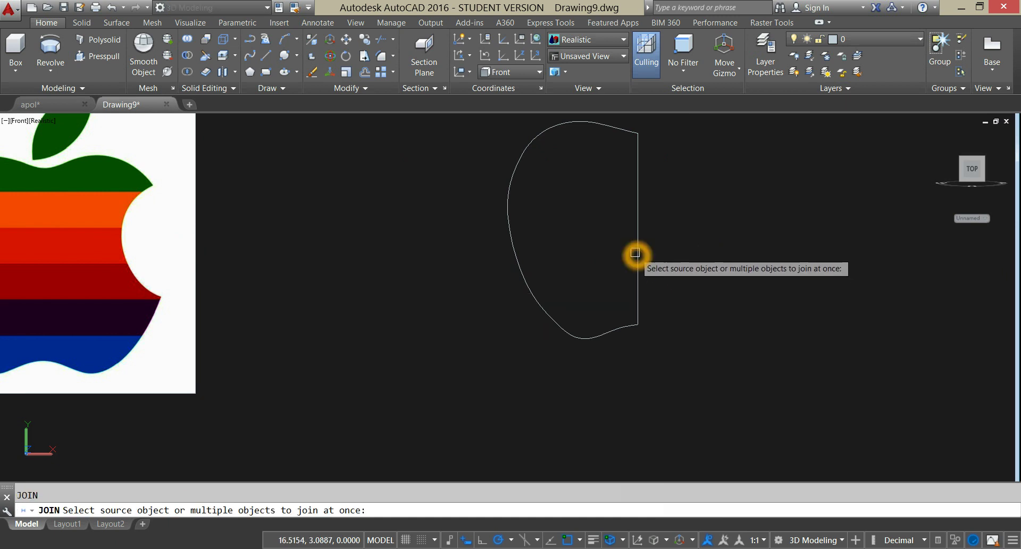
{"action": "left_click", "coordinate": [637, 255]}
{"action": "left_click", "coordinate": [520, 270]}
{"action": "right_click", "coordinate": [649, 234]}
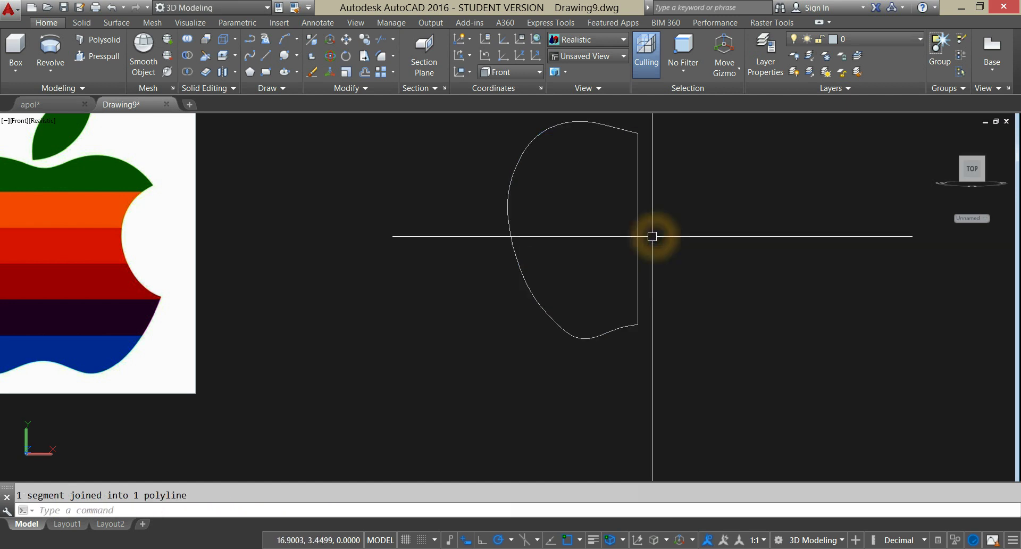
{"action": "left_click", "coordinate": [639, 242]}
{"action": "key", "text": "Escape"}
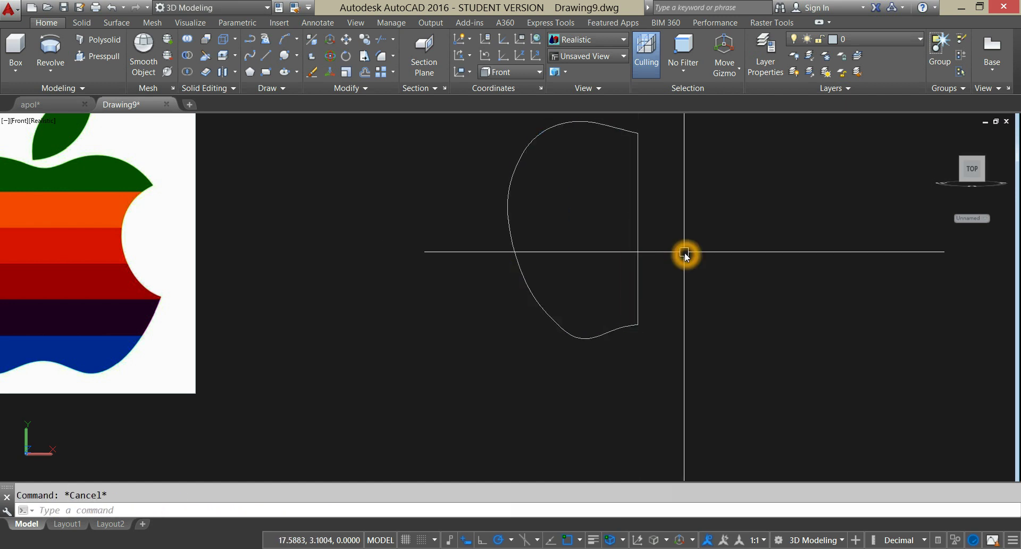
{"action": "middle_click_drag", "start_coordinate": [683, 253], "coordinate": [631, 303]}
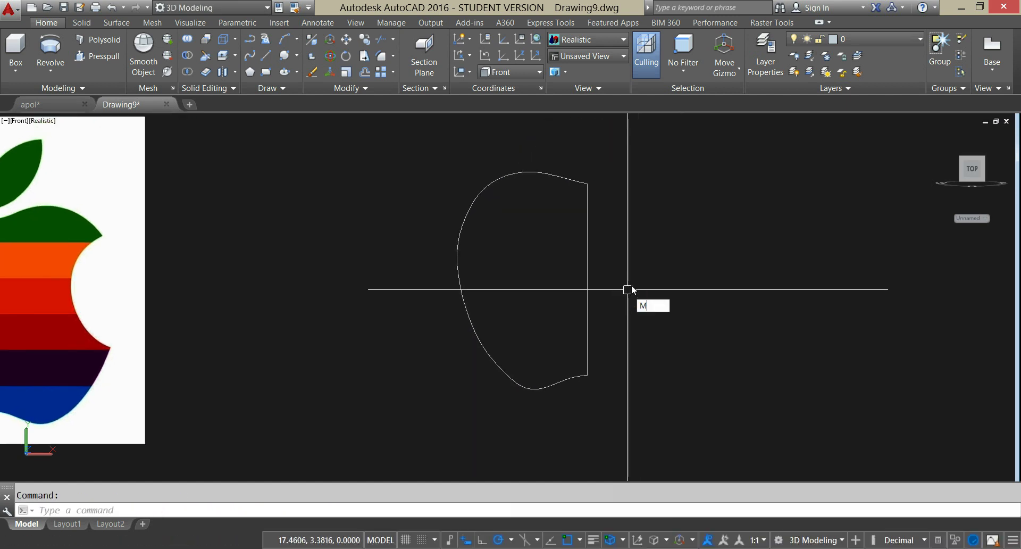
Step: Mirror the half-apple polyline about its top-to-bottom vertical edge, keeping the original
{"action": "type", "text": "MI"}
{"action": "key", "text": "Return"}
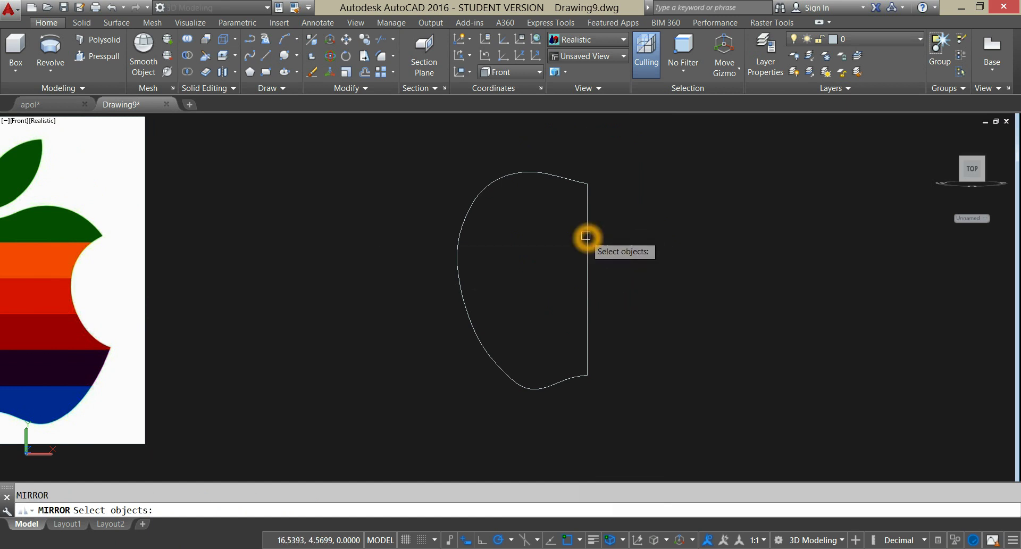
{"action": "left_click", "coordinate": [586, 236]}
{"action": "key", "text": "Return"}
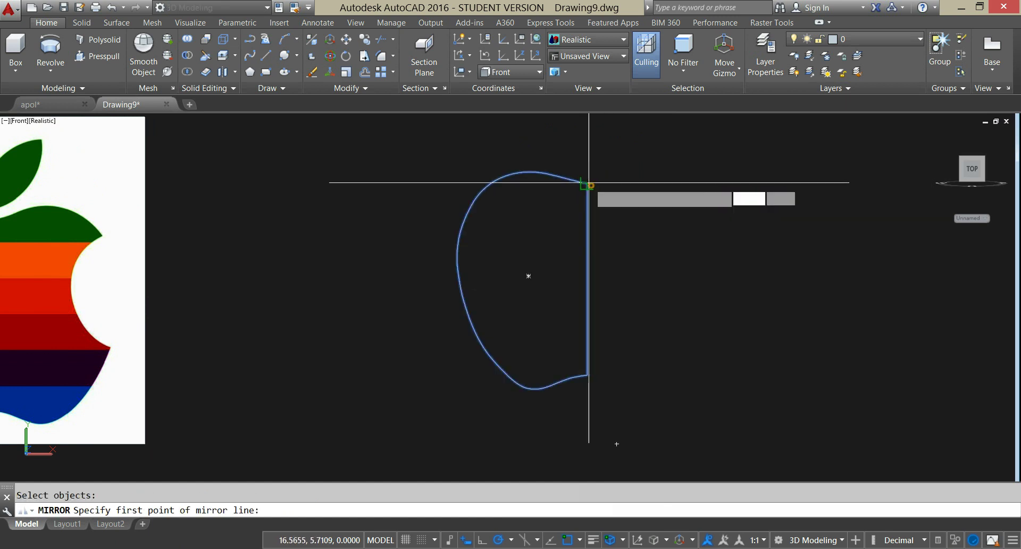
{"action": "left_click", "coordinate": [587, 183]}
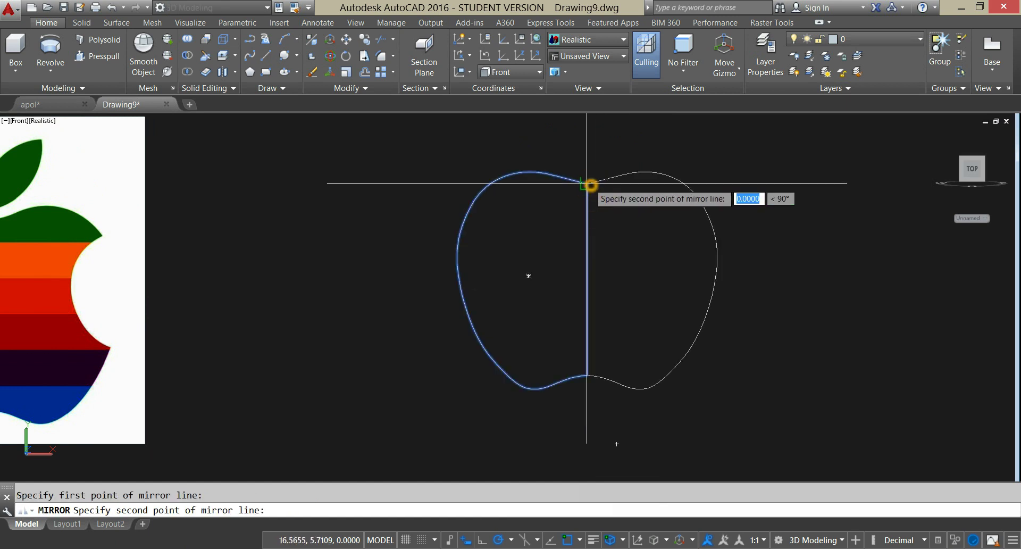
{"action": "left_click", "coordinate": [591, 427]}
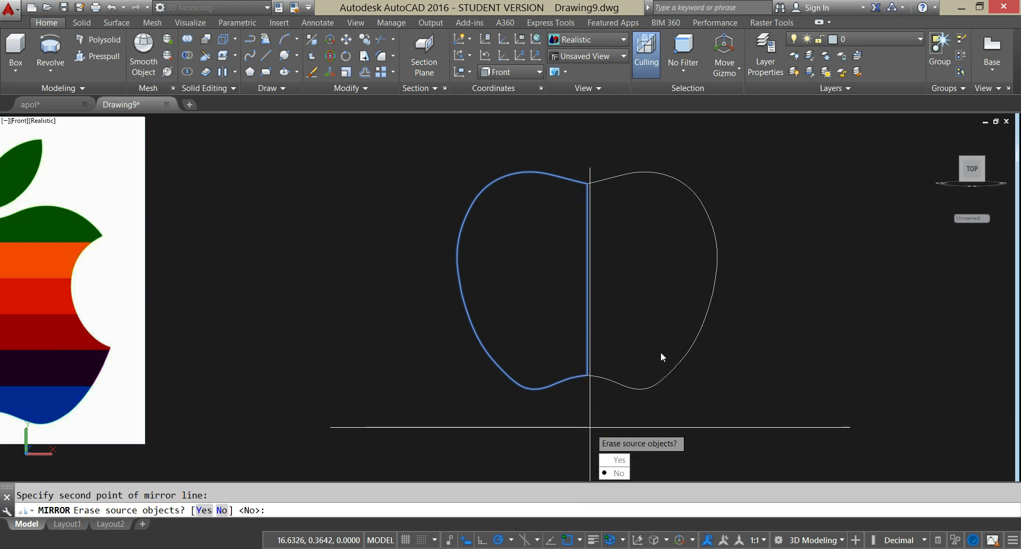
{"action": "left_click", "coordinate": [625, 474]}
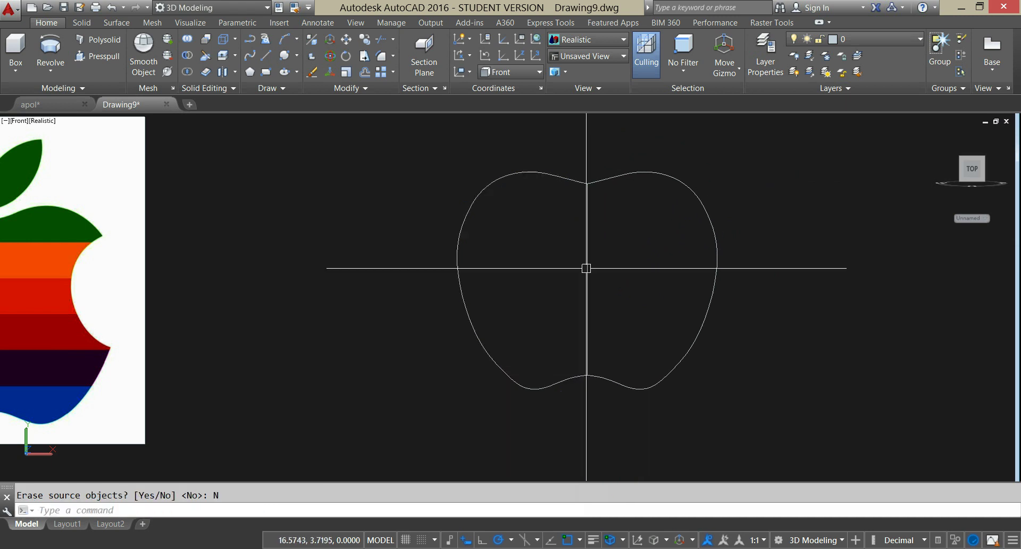
{"action": "left_click", "coordinate": [597, 178]}
Step: Copy the selected right apple half and place it to the right of the full outline
{"action": "right_click", "coordinate": [539, 203]}
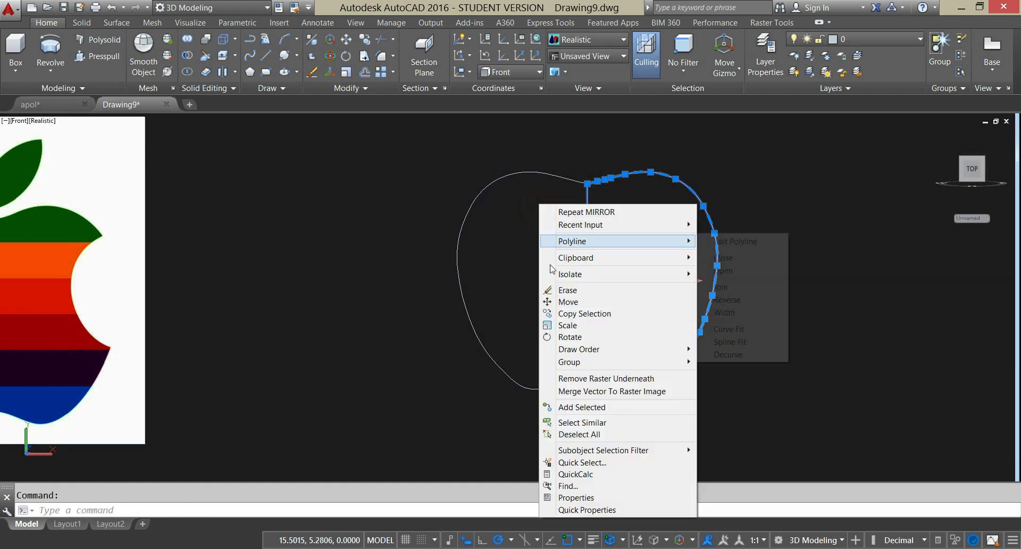
{"action": "left_click", "coordinate": [563, 312]}
{"action": "left_click", "coordinate": [541, 312]}
{"action": "left_click", "coordinate": [792, 313]}
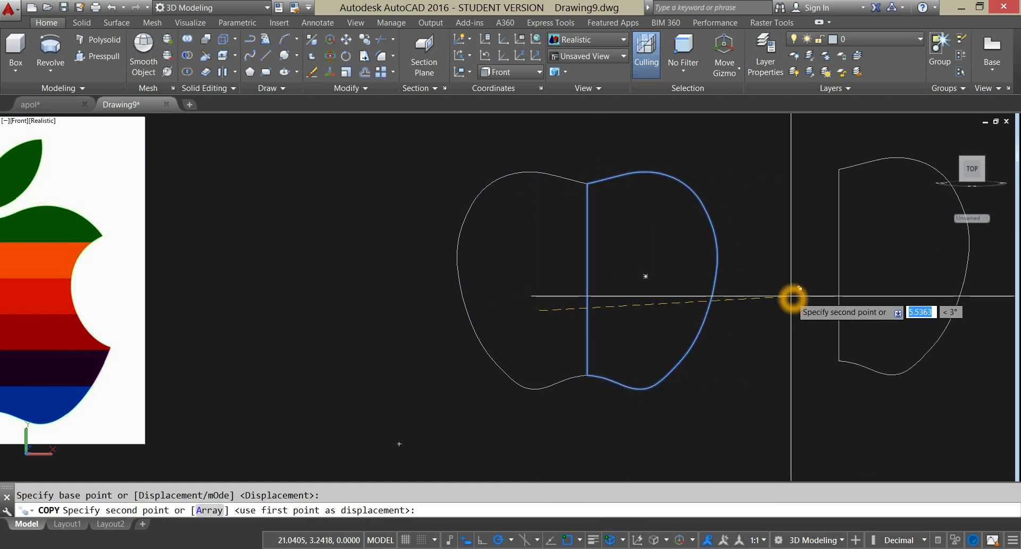
{"action": "right_click", "coordinate": [755, 312]}
{"action": "left_click", "coordinate": [766, 316]}
{"action": "scroll", "coordinate": [748, 317], "scroll_direction": "down", "scroll_amount": 3}
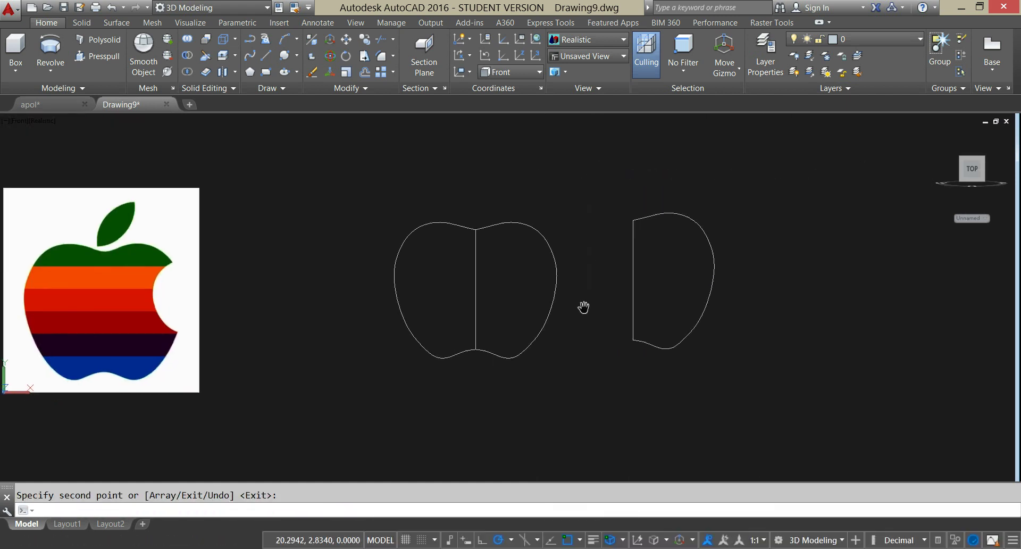
{"action": "middle_click_drag", "start_coordinate": [593, 284], "coordinate": [662, 315], "text": "shift"}
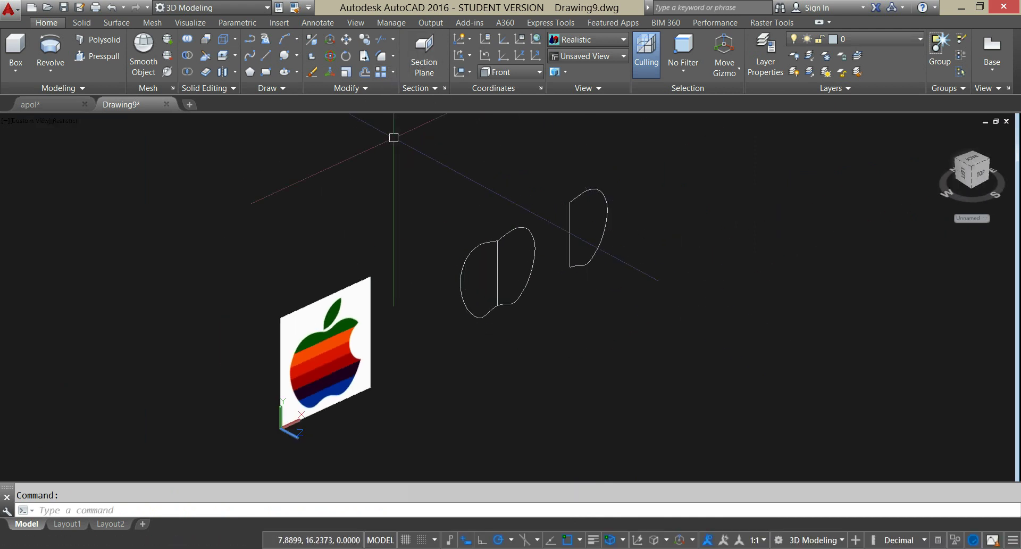
Step: Rotate the copied half profile about a vertical axis with 3DROTATE, using Ortho for the angle
{"action": "left_click", "coordinate": [331, 57]}
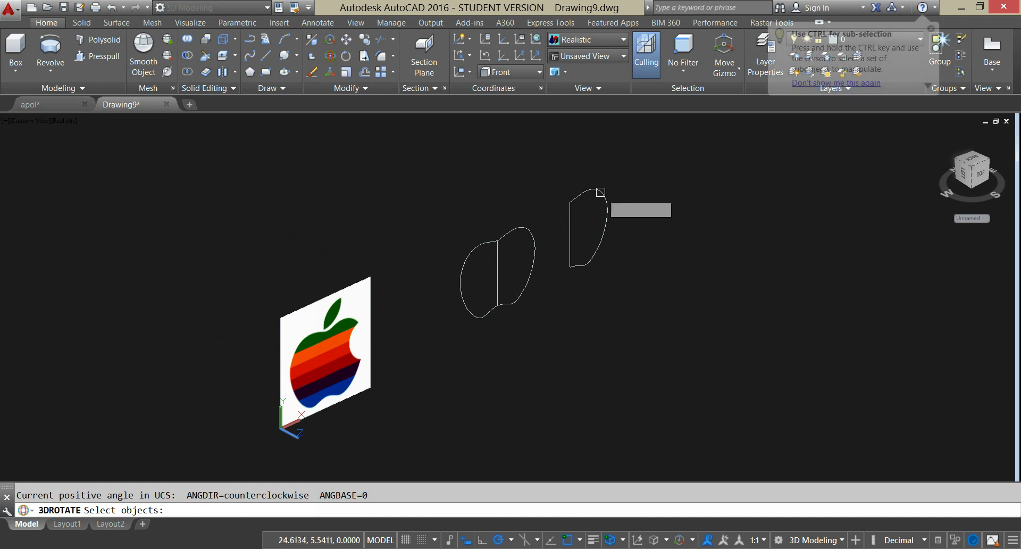
{"action": "left_click", "coordinate": [598, 193]}
{"action": "key", "text": "Return"}
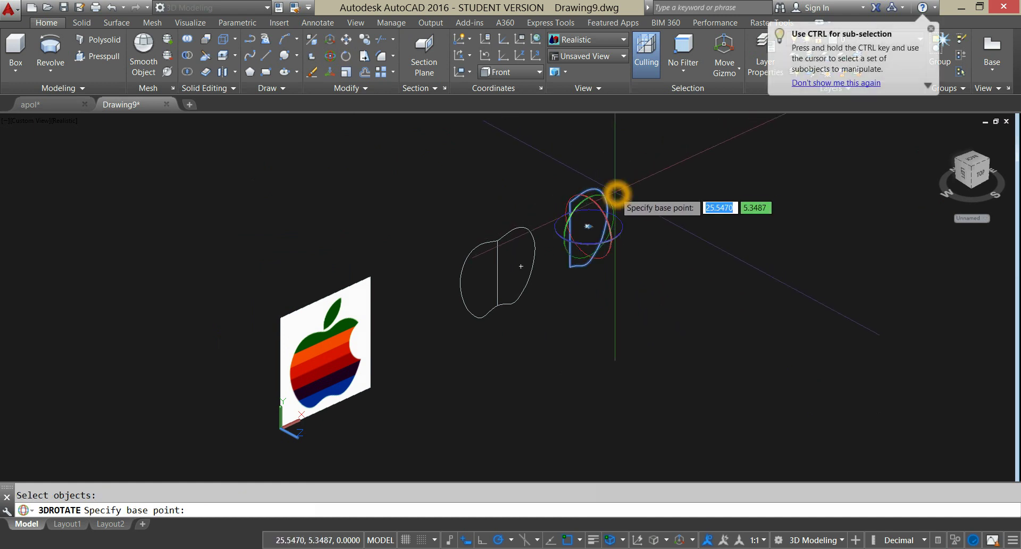
{"action": "scroll", "coordinate": [615, 197], "scroll_direction": "up", "scroll_amount": 3}
{"action": "left_click", "coordinate": [561, 262]}
{"action": "left_click", "coordinate": [580, 278]}
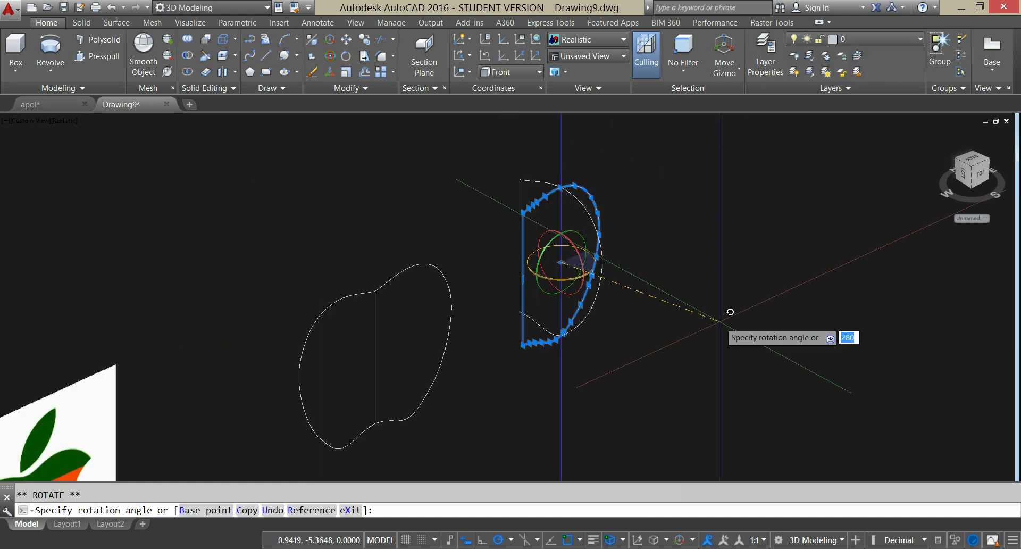
{"action": "left_click", "coordinate": [487, 540]}
{"action": "left_click", "coordinate": [695, 397]}
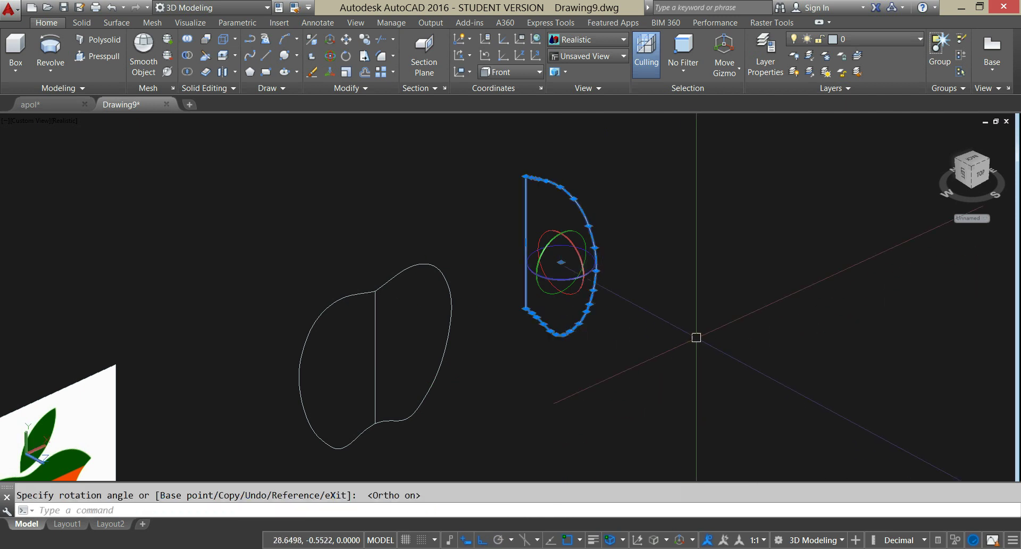
{"action": "key", "text": "Escape"}
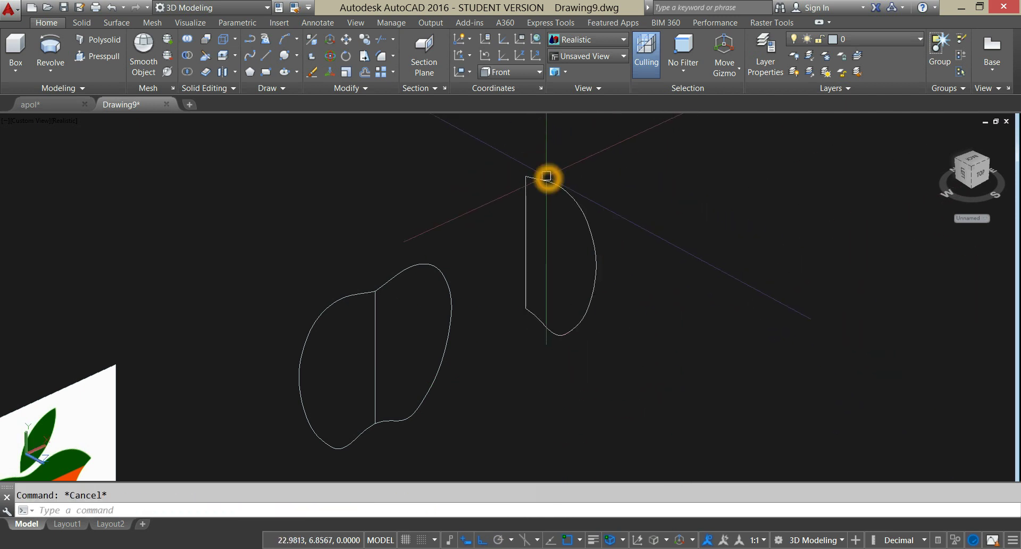
{"action": "left_click", "coordinate": [547, 178]}
{"action": "right_click", "coordinate": [597, 141]}
Step: Move the half profile so its top corner snaps onto the other outline's top point
{"action": "left_click", "coordinate": [626, 245]}
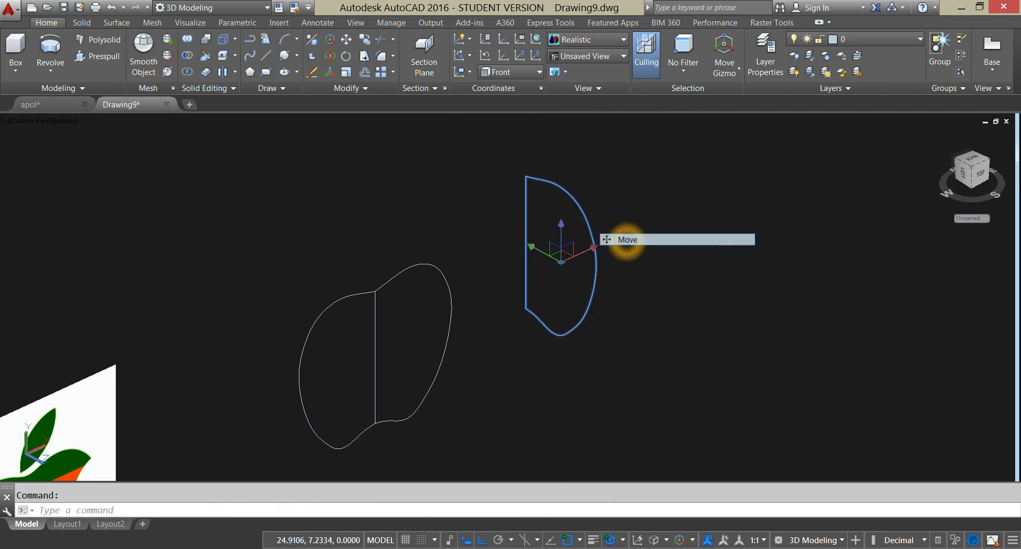
{"action": "scroll", "coordinate": [512, 165], "scroll_direction": "up", "scroll_amount": 5}
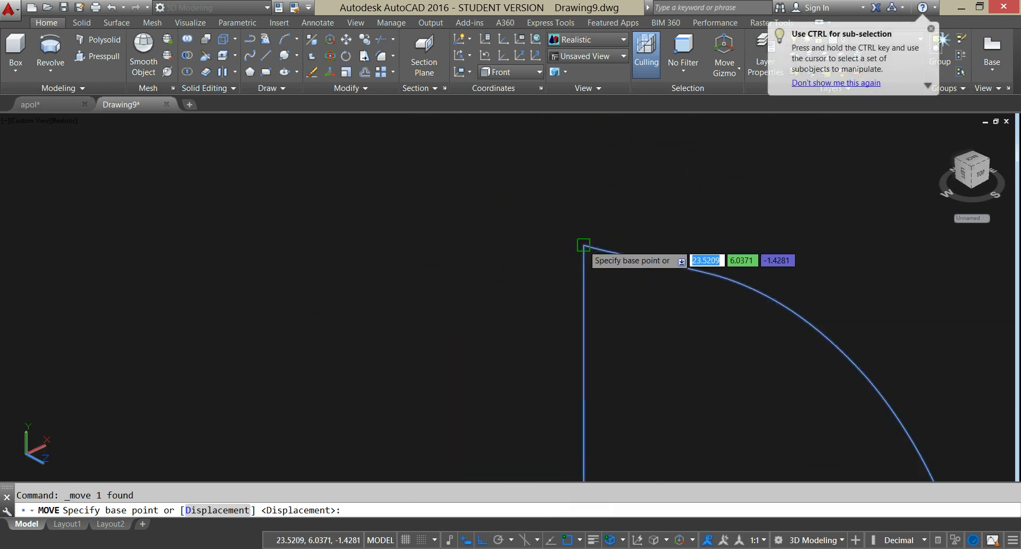
{"action": "left_click", "coordinate": [584, 247]}
{"action": "scroll", "coordinate": [594, 234], "scroll_direction": "down", "scroll_amount": 6}
{"action": "scroll", "coordinate": [572, 144], "scroll_direction": "up", "scroll_amount": 6}
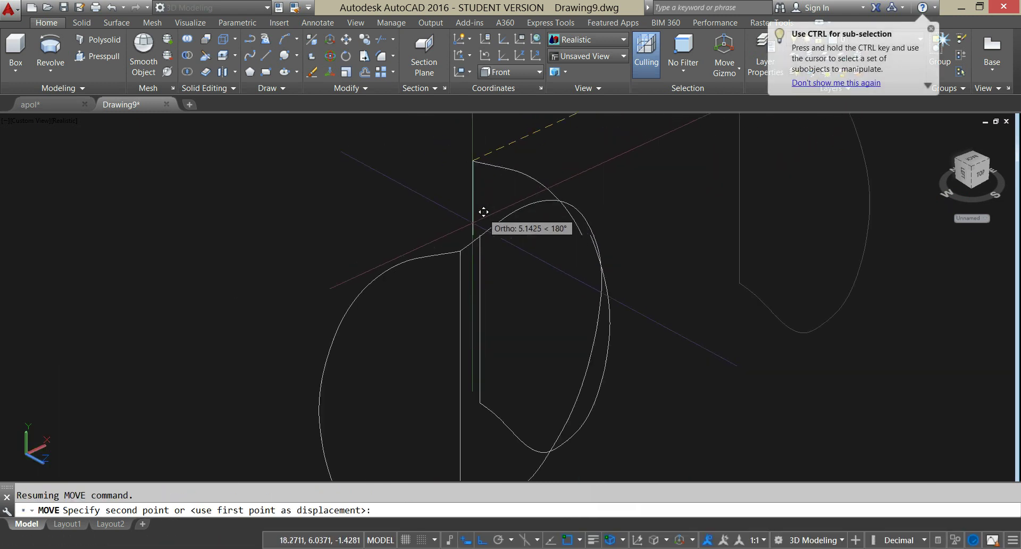
{"action": "left_click", "coordinate": [455, 261]}
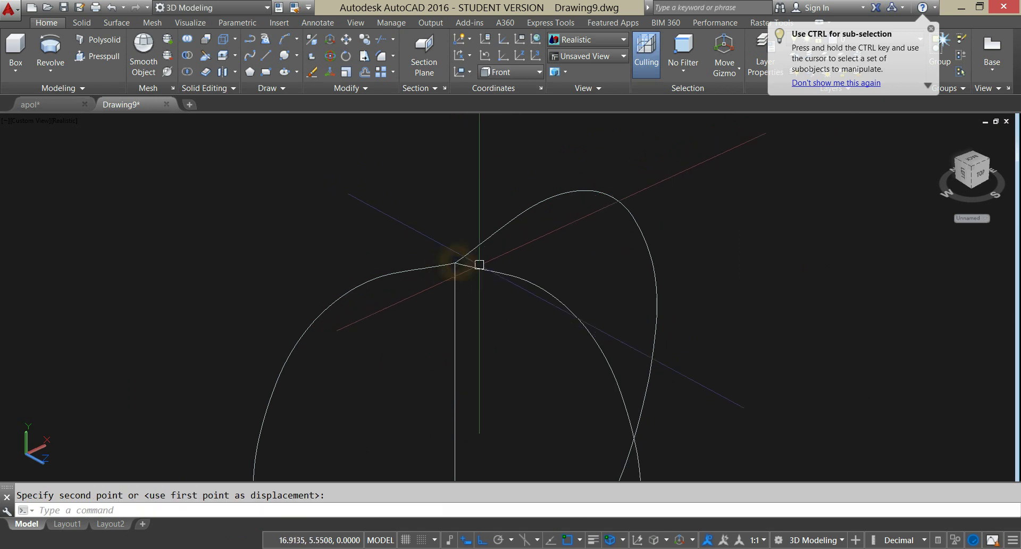
{"action": "scroll", "coordinate": [489, 267], "scroll_direction": "down", "scroll_amount": 5}
Step: Orbit around the joined profiles, then switch to Drawing3's preset viewport views
{"action": "middle_click_drag", "start_coordinate": [588, 241], "coordinate": [574, 258], "text": "shift"}
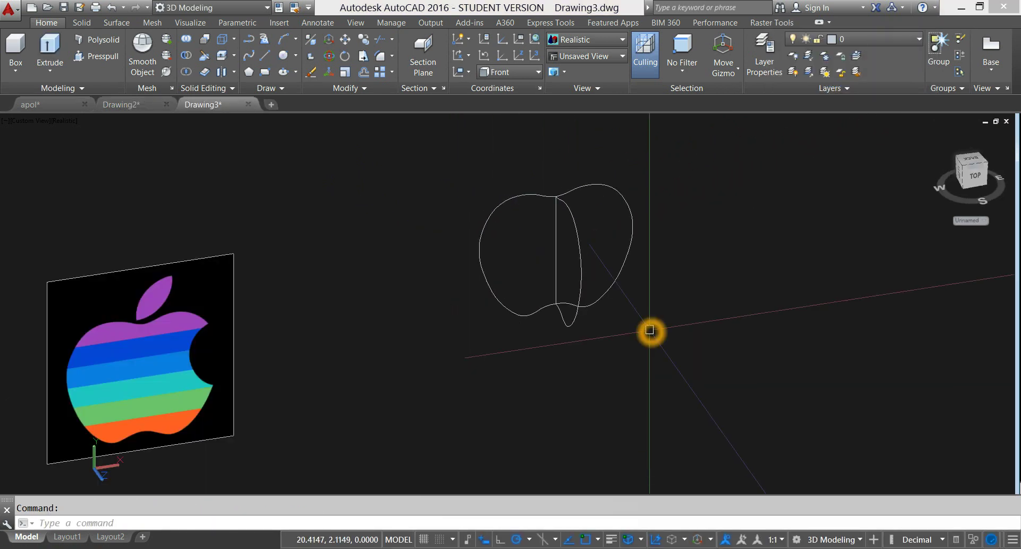
{"action": "middle_click_drag", "start_coordinate": [649, 330], "coordinate": [625, 330], "text": "shift"}
{"action": "left_click", "coordinate": [625, 331]}
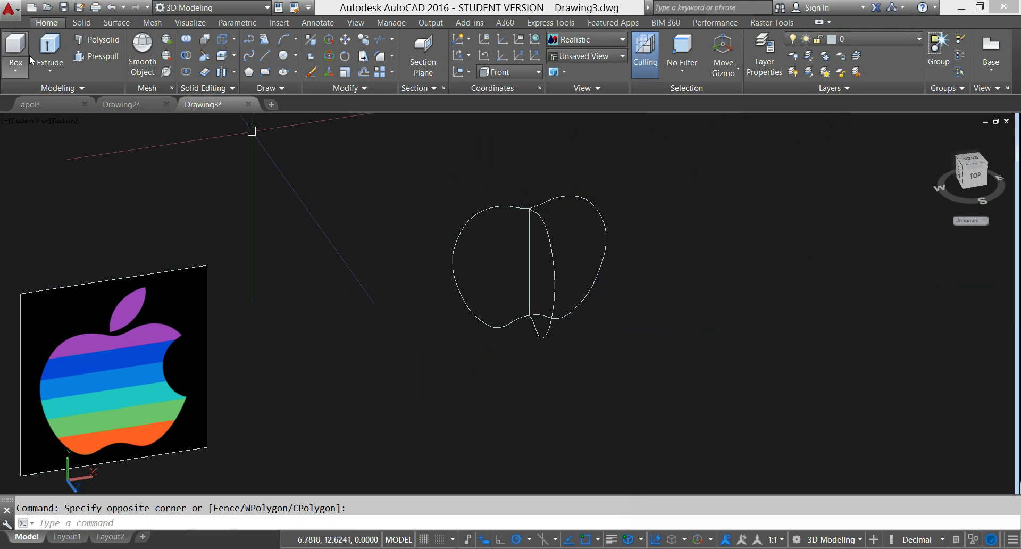
{"action": "left_click", "coordinate": [21, 122]}
Step: Switch to Front view and draw a circle to the right of the apple
{"action": "left_click", "coordinate": [77, 201]}
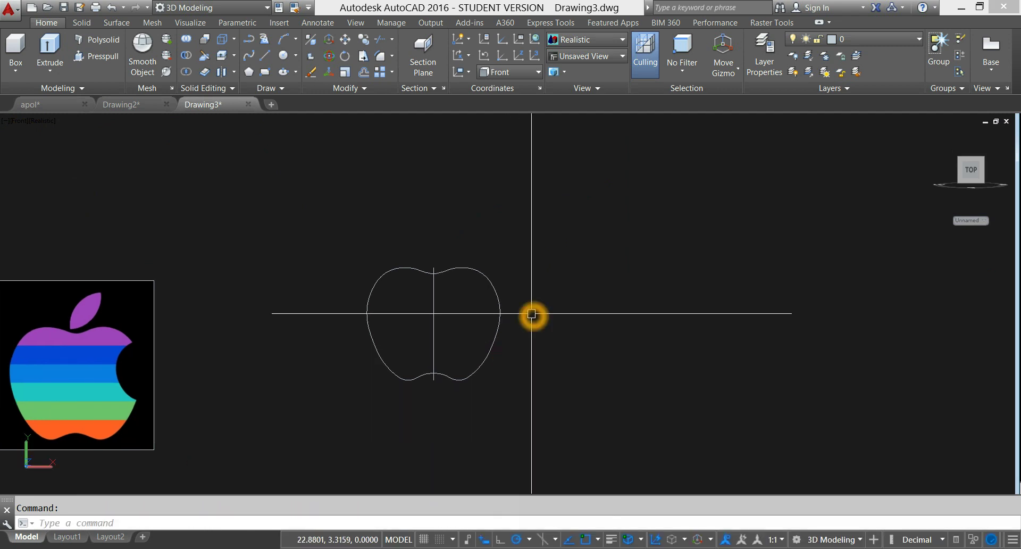
{"action": "type", "text": "C"}
{"action": "key", "text": "Return"}
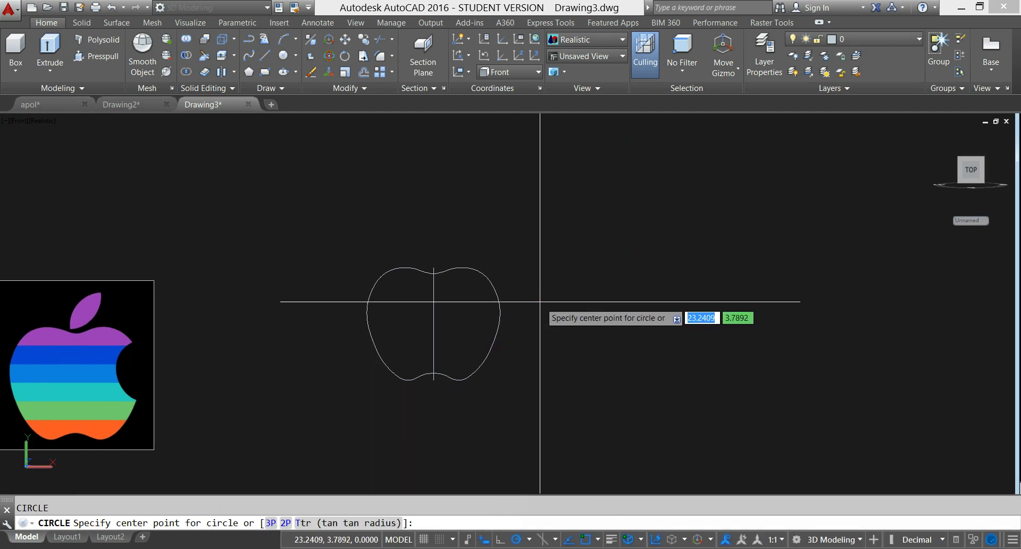
{"action": "left_click", "coordinate": [556, 321]}
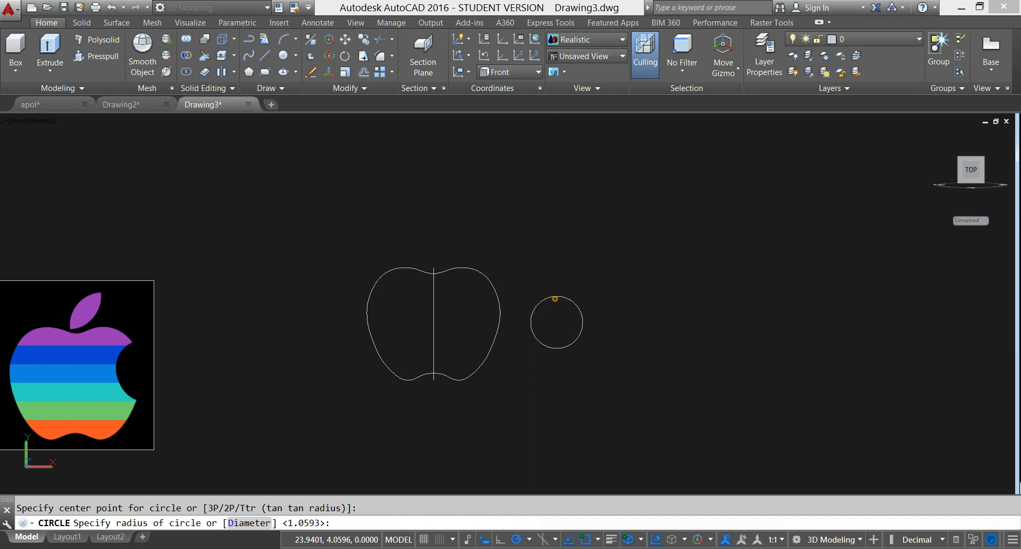
{"action": "left_click", "coordinate": [554, 297]}
Step: Move the circle so it overlaps the apple's right edge
{"action": "left_click", "coordinate": [557, 296]}
{"action": "right_click", "coordinate": [567, 235]}
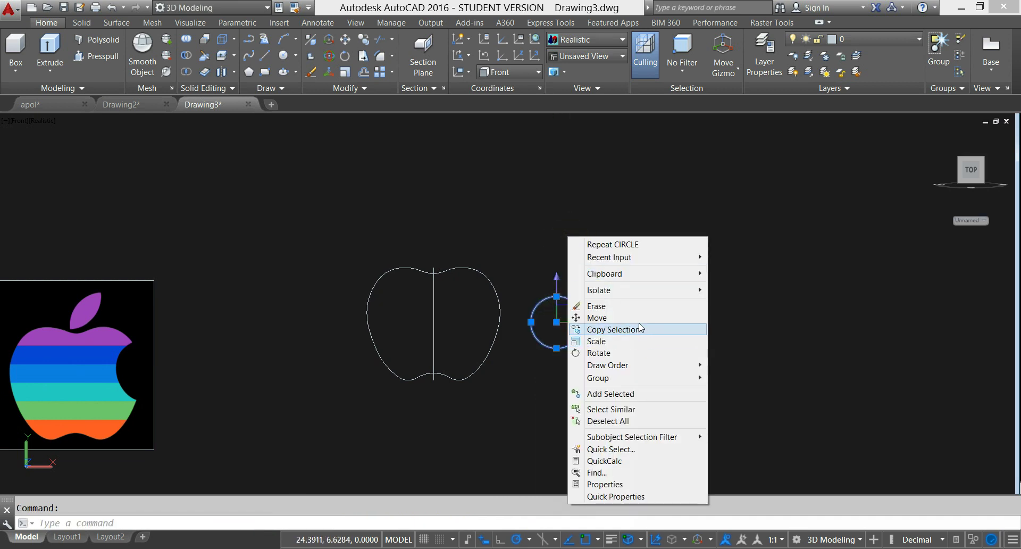
{"action": "left_click", "coordinate": [639, 319]}
{"action": "left_click", "coordinate": [672, 329]}
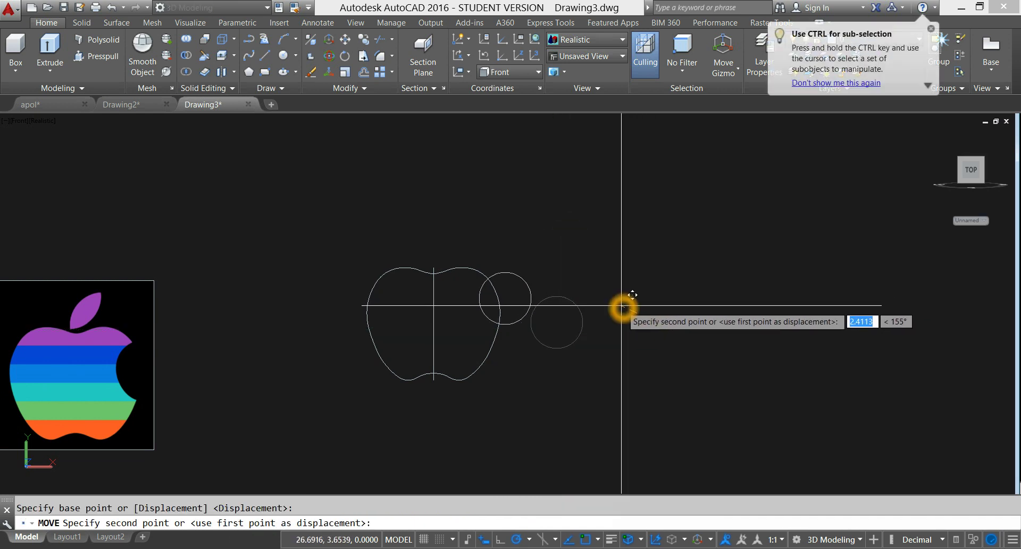
{"action": "left_click", "coordinate": [620, 308]}
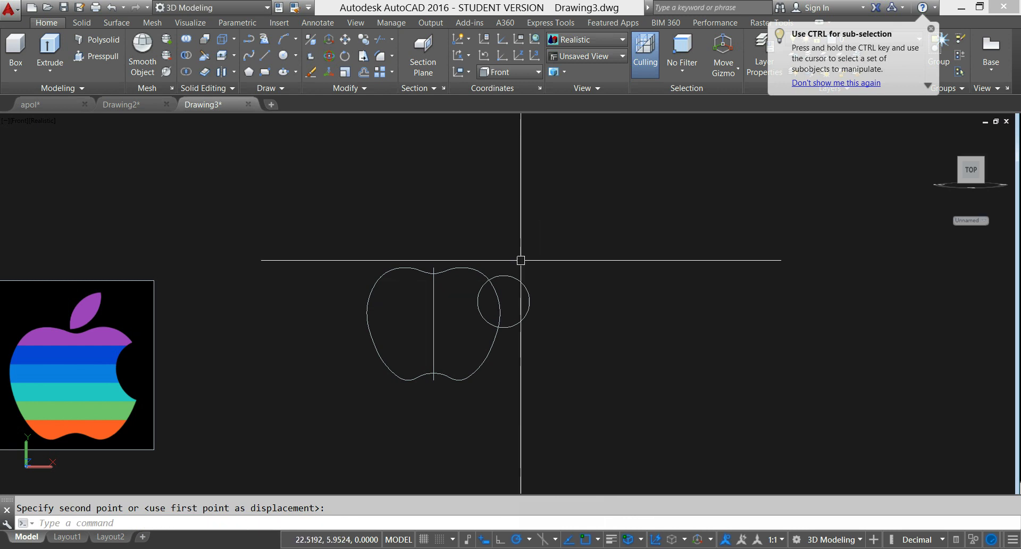
Step: Copy the bite circle to a spot right of the apple
{"action": "left_click", "coordinate": [515, 277]}
{"action": "right_click", "coordinate": [530, 204]}
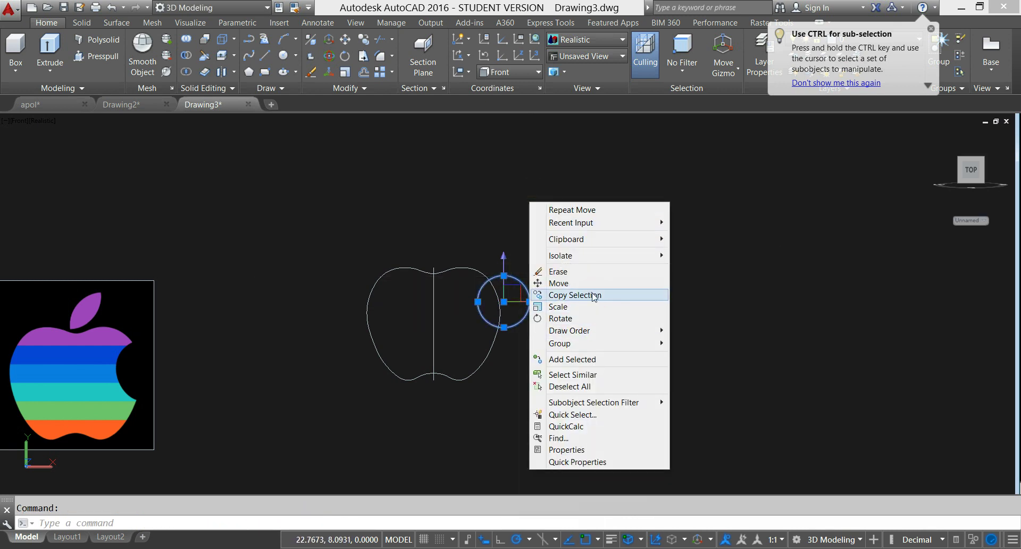
{"action": "left_click", "coordinate": [598, 292]}
{"action": "left_click", "coordinate": [629, 308]}
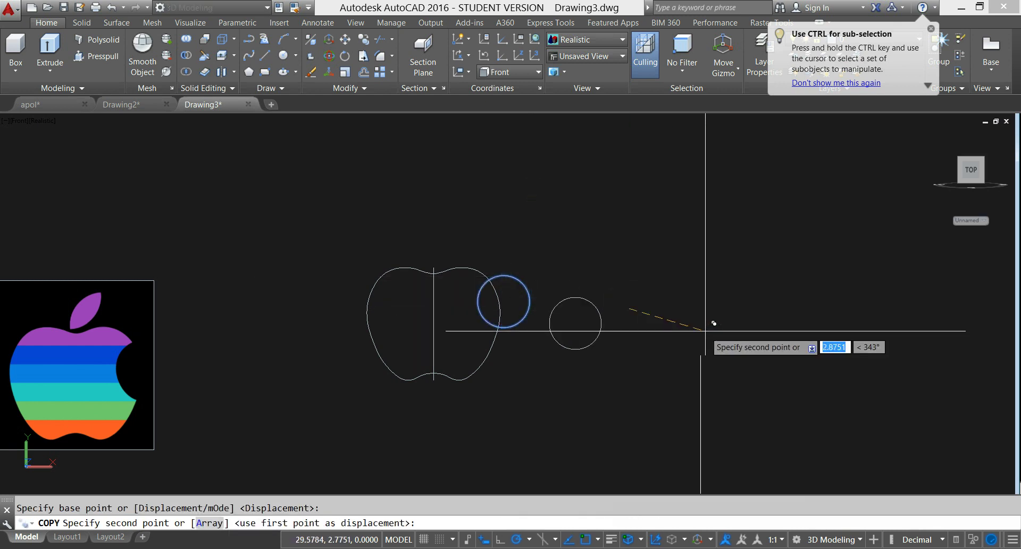
{"action": "left_click", "coordinate": [736, 309]}
{"action": "right_click", "coordinate": [686, 334]}
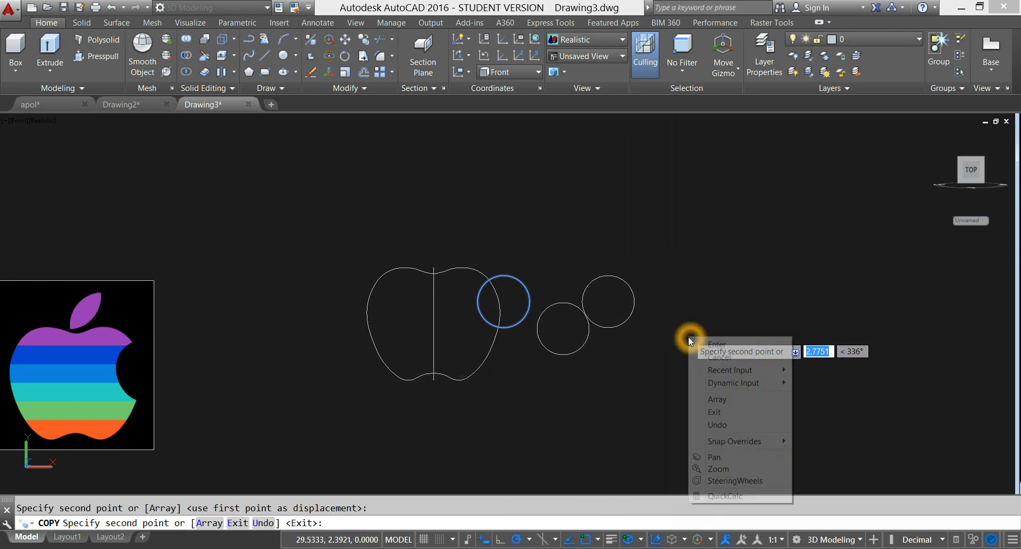
{"action": "left_click", "coordinate": [708, 342]}
Step: Begin a second copy of the right-hand circle, picking its base point
{"action": "left_click", "coordinate": [620, 286]}
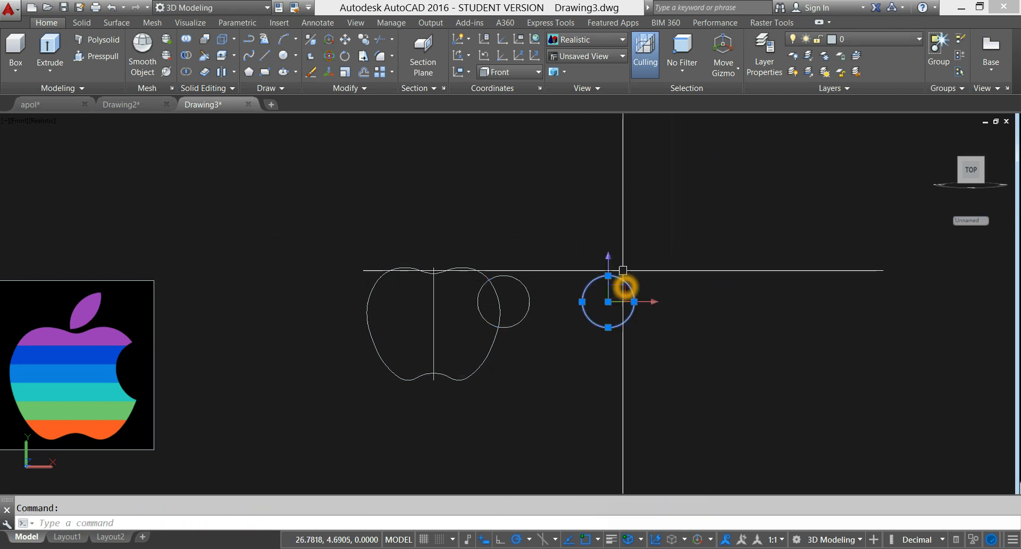
{"action": "right_click", "coordinate": [601, 217]}
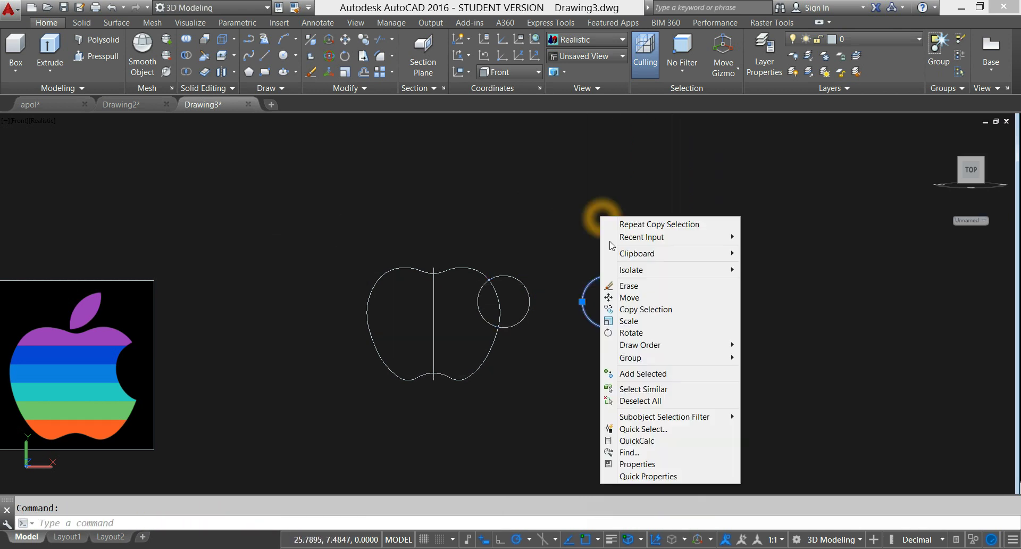
{"action": "left_click", "coordinate": [645, 309]}
{"action": "left_click", "coordinate": [696, 296]}
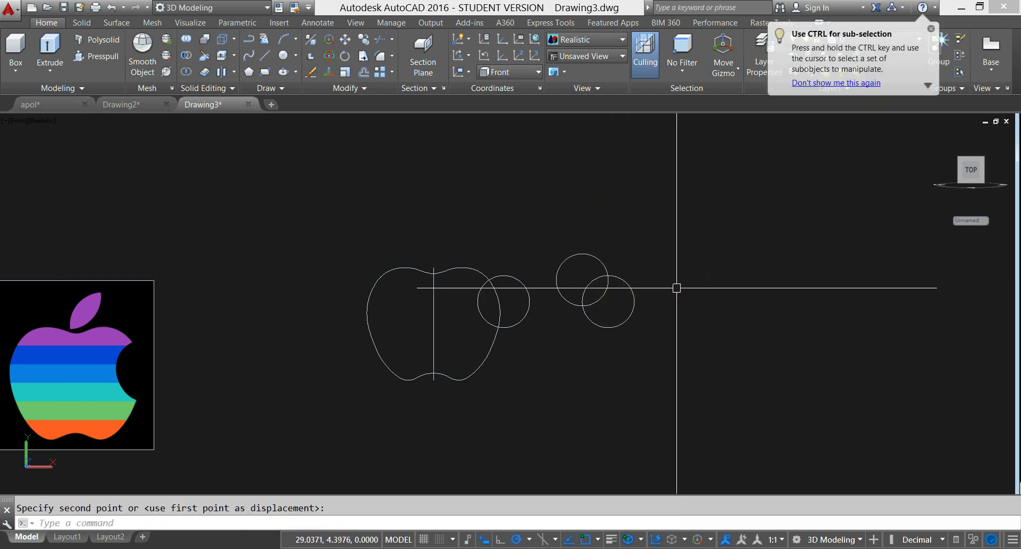
Step: Place the circle copy overlapping the other circle and trim away the lower circle's outer arc
{"action": "left_click", "coordinate": [637, 230]}
{"action": "type", "text": "ts or"}
{"action": "key", "text": "Return"}
{"action": "left_click", "coordinate": [600, 260]}
{"action": "key", "text": "Return"}
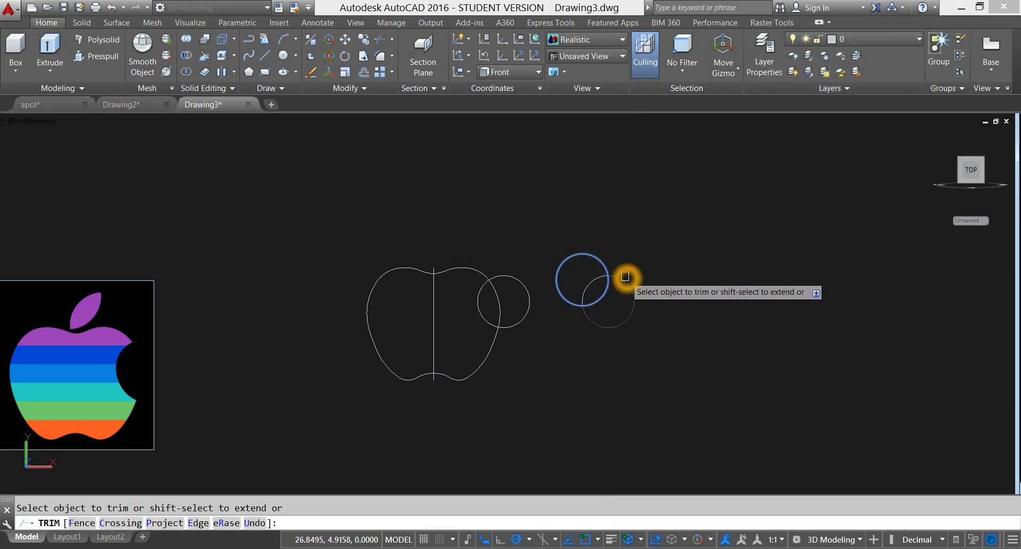
{"action": "left_click", "coordinate": [625, 277]}
{"action": "right_click", "coordinate": [612, 230]}
{"action": "left_click", "coordinate": [635, 239]}
Step: Trim the remaining outer arc so only the leaf shape is left
{"action": "right_click", "coordinate": [633, 236]}
{"action": "left_click", "coordinate": [646, 242]}
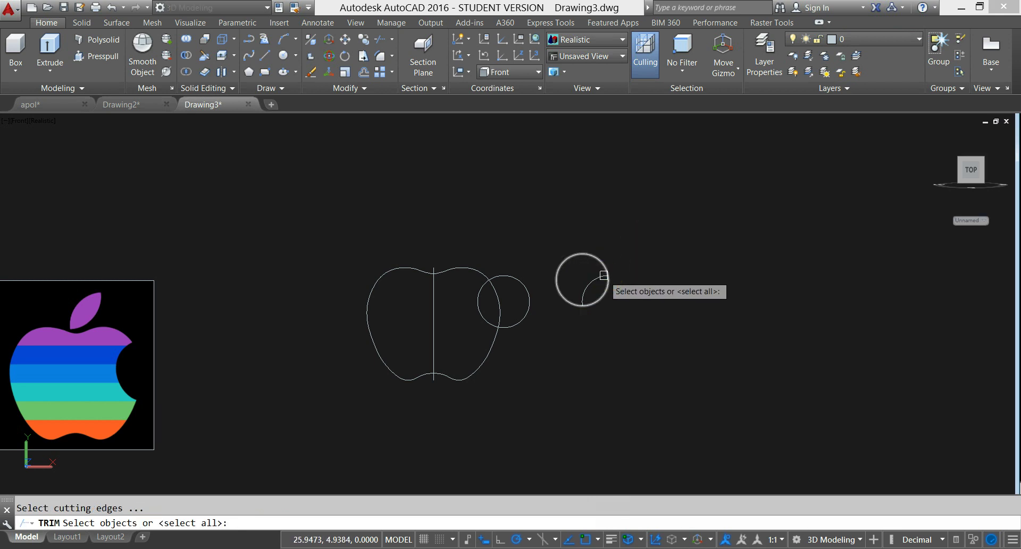
{"action": "right_click", "coordinate": [610, 256]}
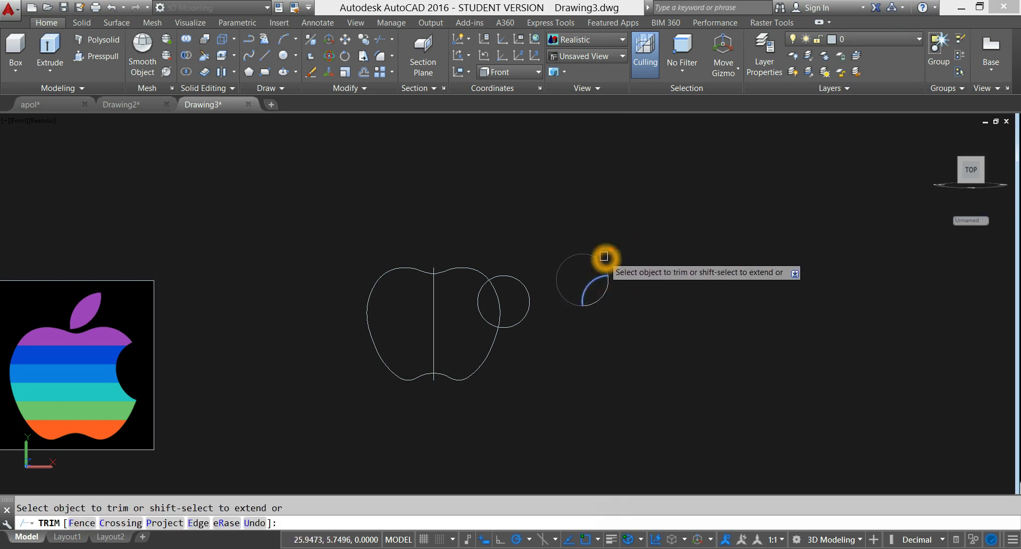
{"action": "right_click", "coordinate": [620, 246]}
{"action": "left_click", "coordinate": [645, 250]}
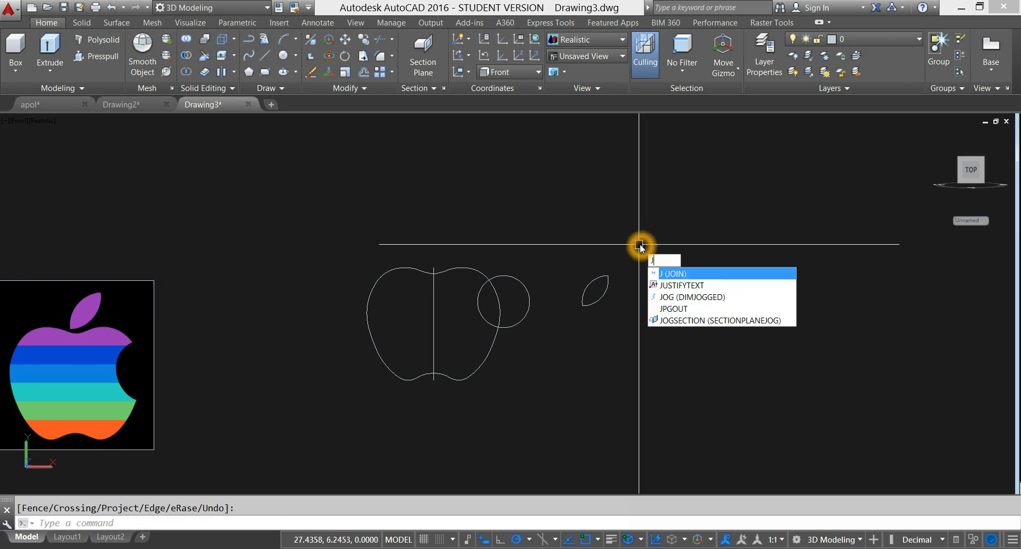
Step: Join the two leaf arcs into a single polyline
{"action": "key", "text": "Return"}
{"action": "left_click", "coordinate": [638, 311]}
{"action": "left_click", "coordinate": [567, 220]}
{"action": "key", "text": "Return"}
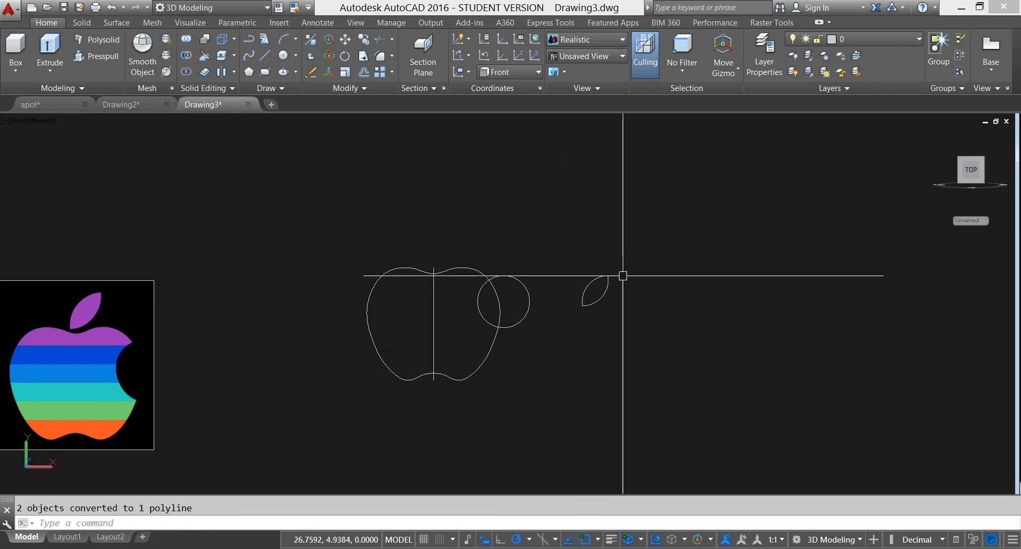
Step: Move the leaf above the apple's top, with polar tracking turned off
{"action": "right_click", "coordinate": [620, 219]}
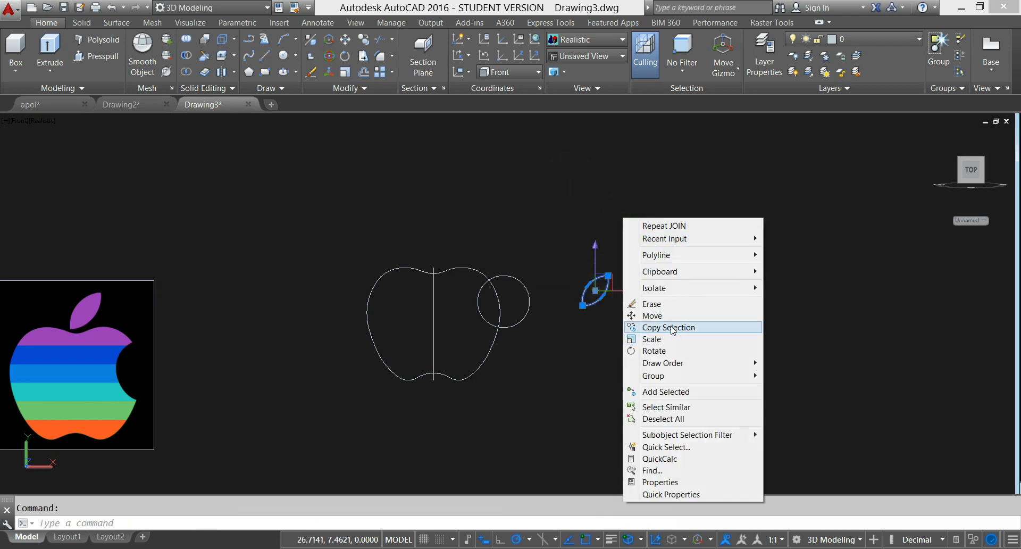
{"action": "left_click", "coordinate": [668, 320]}
{"action": "left_click", "coordinate": [639, 316]}
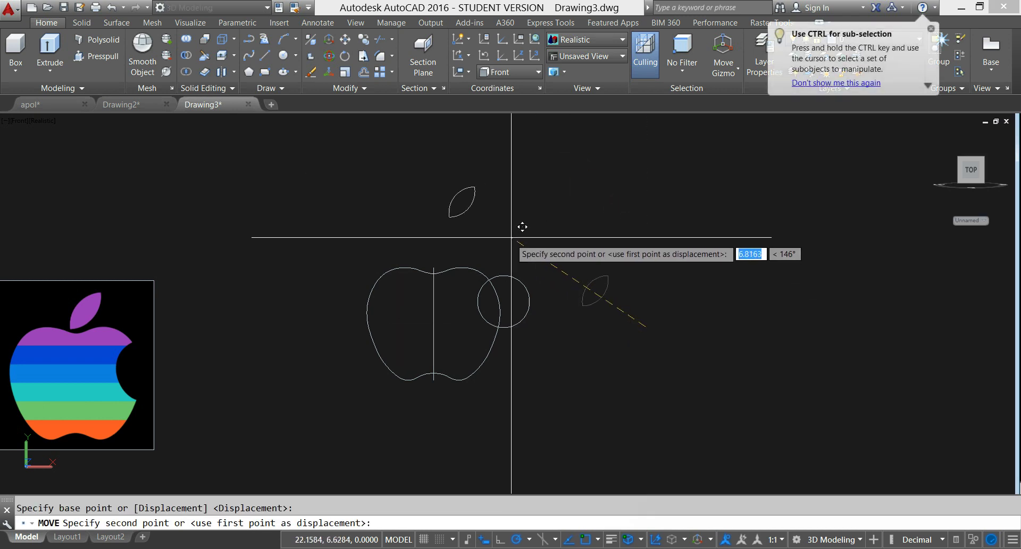
{"action": "scroll", "coordinate": [514, 242], "scroll_direction": "up", "scroll_amount": 4}
{"action": "key", "text": "F10"}
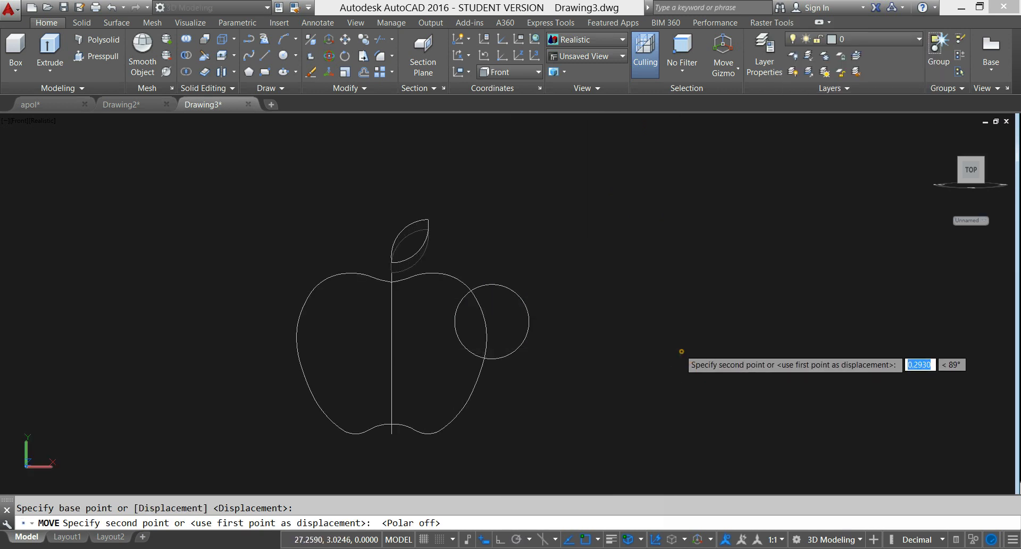
{"action": "left_click", "coordinate": [679, 353]}
{"action": "scroll", "coordinate": [686, 355], "scroll_direction": "down", "scroll_amount": 3}
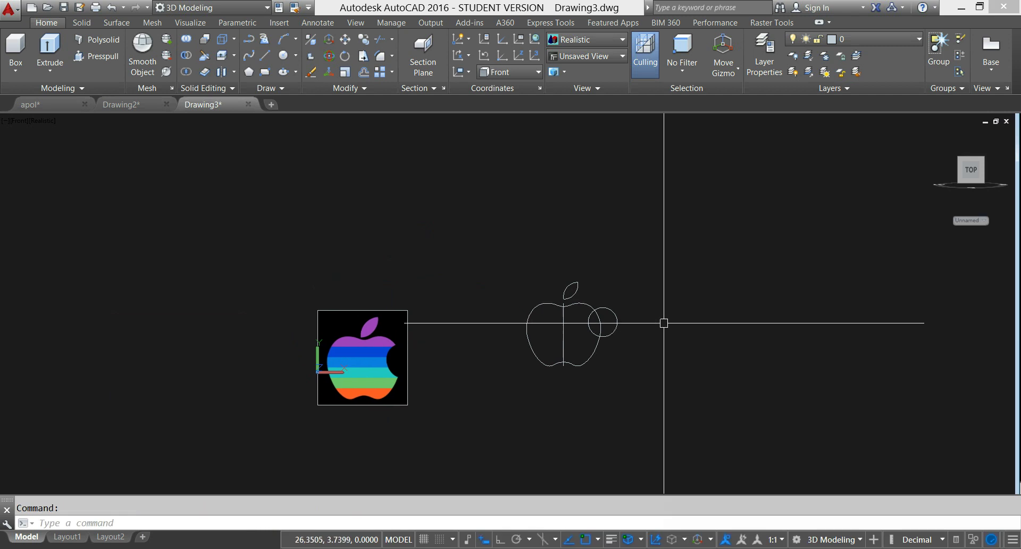
Step: Rotate the leaf around its lower end into a tilted angle
{"action": "left_click", "coordinate": [345, 62]}
{"action": "scroll", "coordinate": [513, 255], "scroll_direction": "up", "scroll_amount": 5}
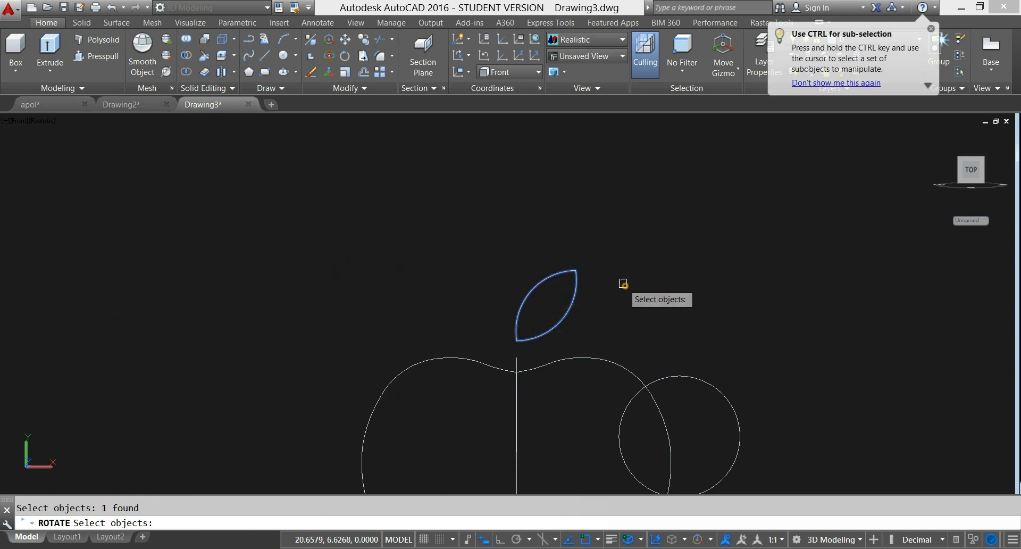
{"action": "key", "text": "Return"}
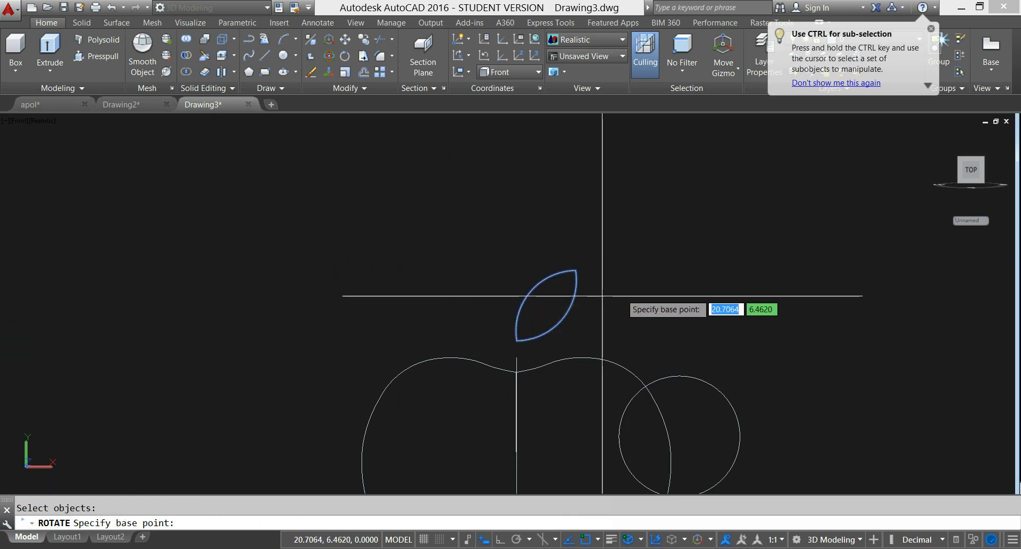
{"action": "left_click", "coordinate": [519, 340]}
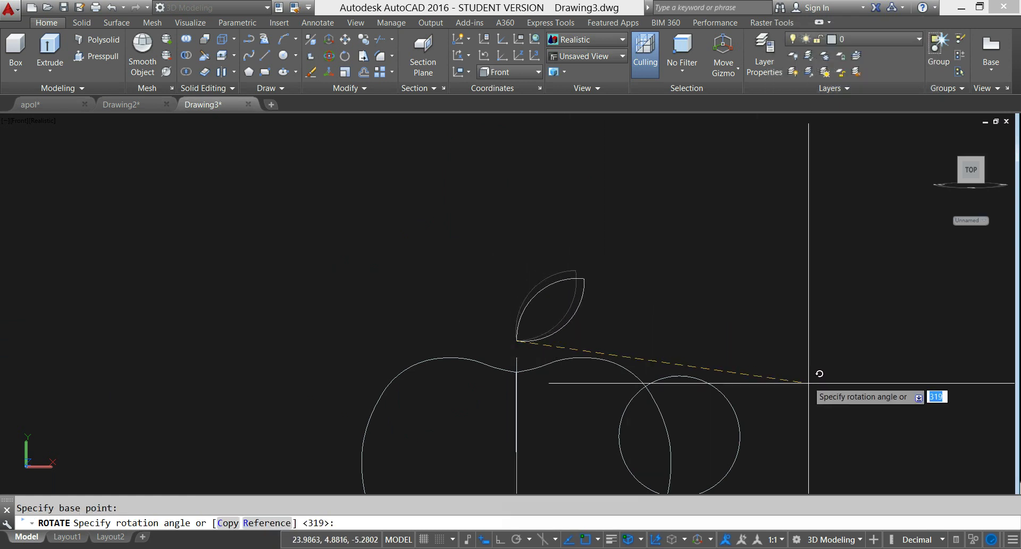
{"action": "left_click", "coordinate": [808, 402]}
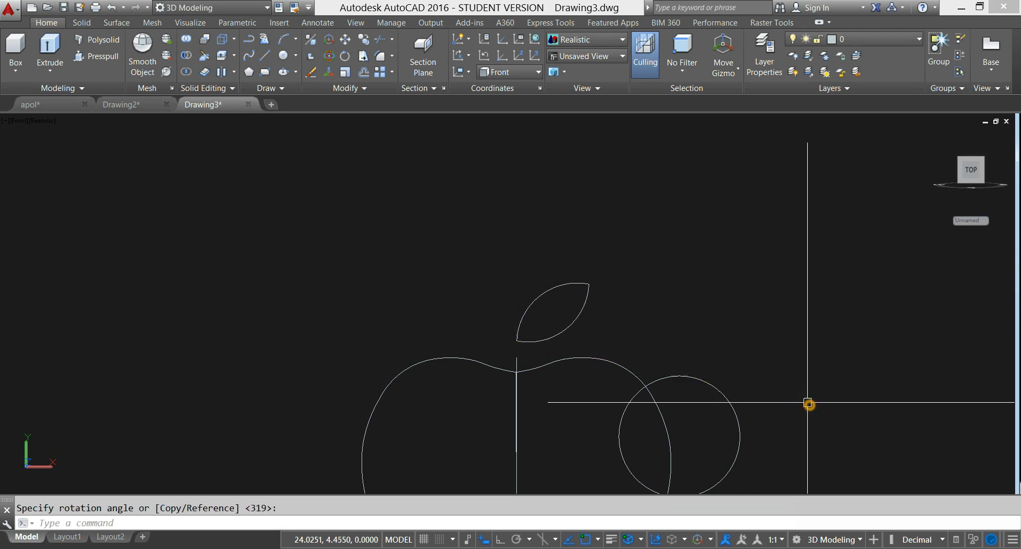
{"action": "scroll", "coordinate": [792, 396], "scroll_direction": "down", "scroll_amount": 5}
Step: Extrude the leaf outline into a solid 0.5 units thick
{"action": "left_click", "coordinate": [49, 46]}
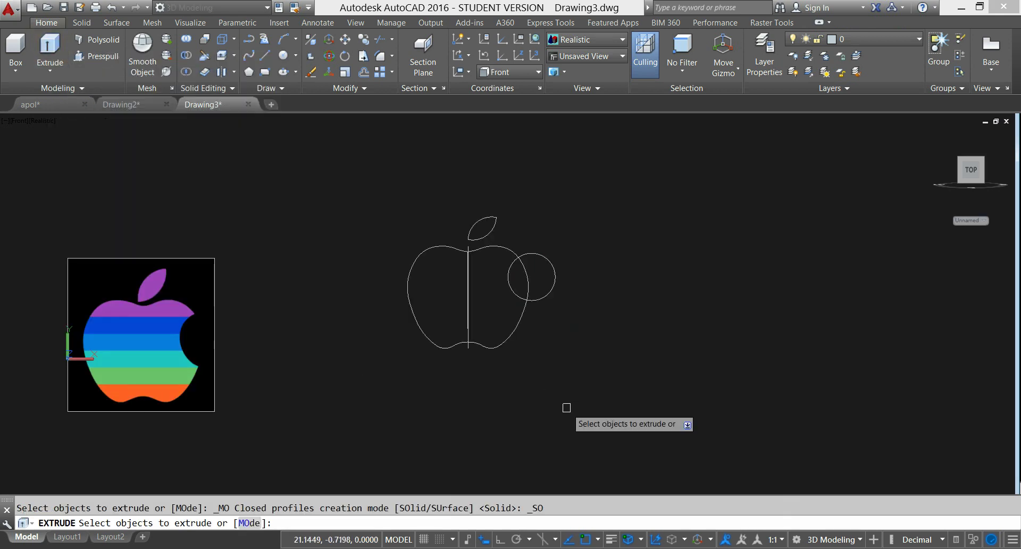
{"action": "left_click", "coordinate": [489, 232]}
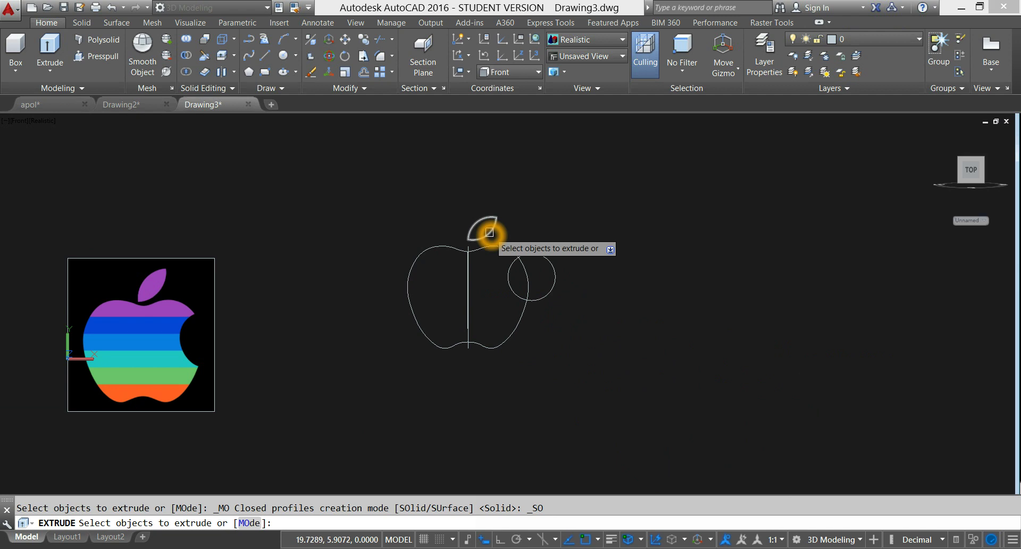
{"action": "right_click", "coordinate": [510, 209]}
{"action": "left_click", "coordinate": [524, 216]}
{"action": "middle_click_drag", "start_coordinate": [525, 215], "coordinate": [611, 264], "text": "shift"}
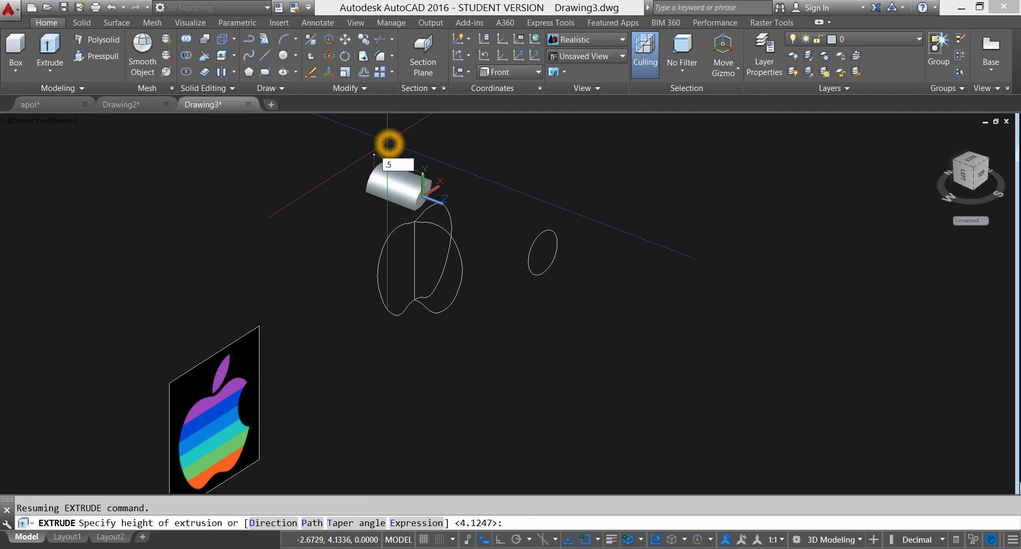
{"action": "key", "text": "Return"}
{"action": "middle_click_drag", "start_coordinate": [487, 213], "coordinate": [438, 241], "text": "shift"}
{"action": "key", "text": "ctrl+z"}
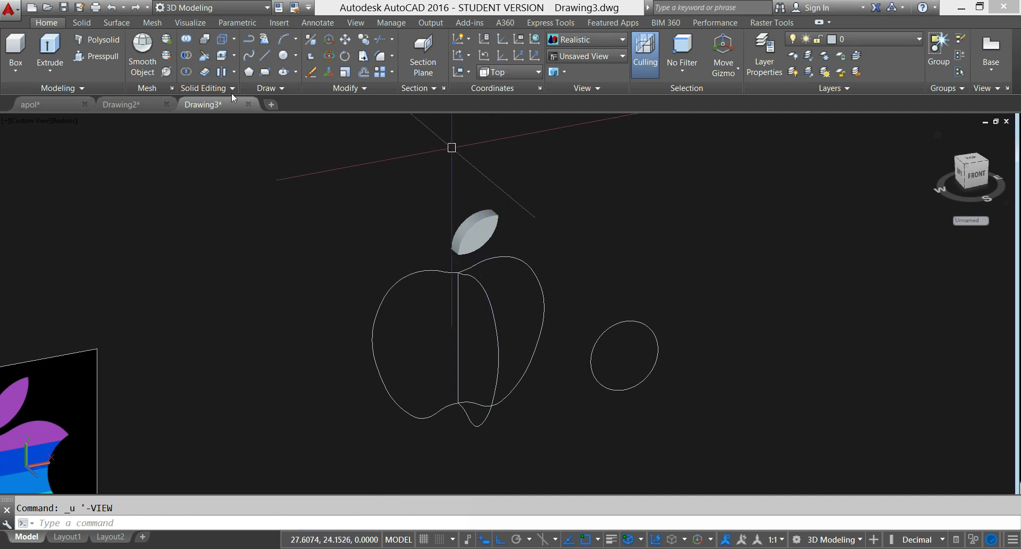
Step: Switch to Revolve and select the apple's left half profile
{"action": "left_click", "coordinate": [54, 73]}
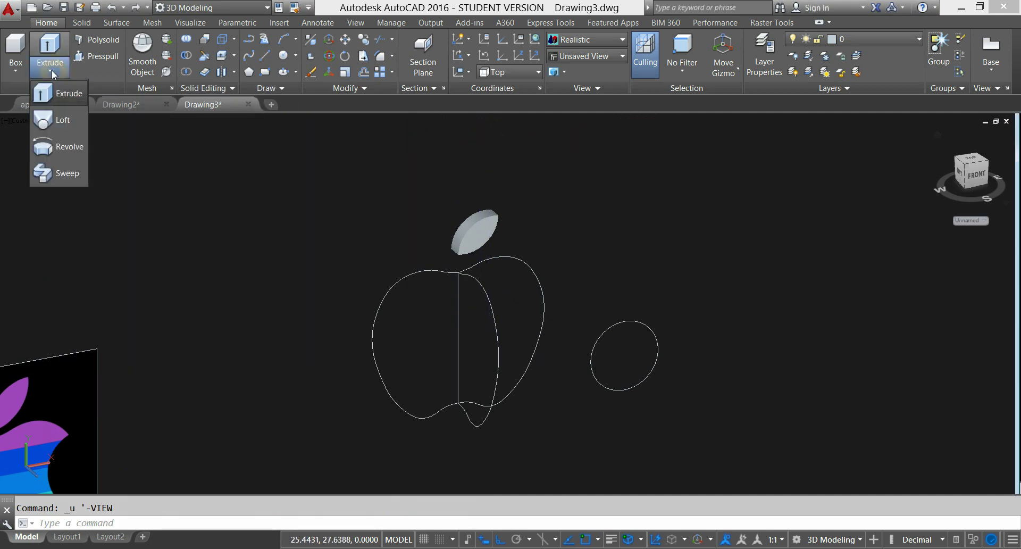
{"action": "left_click", "coordinate": [67, 150]}
{"action": "left_click", "coordinate": [395, 285]}
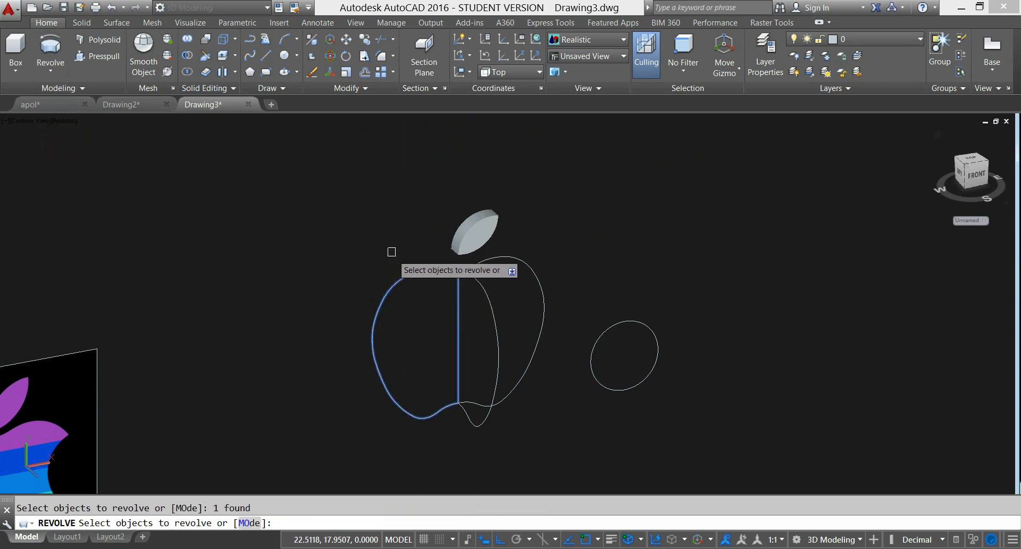
{"action": "right_click", "coordinate": [384, 219]}
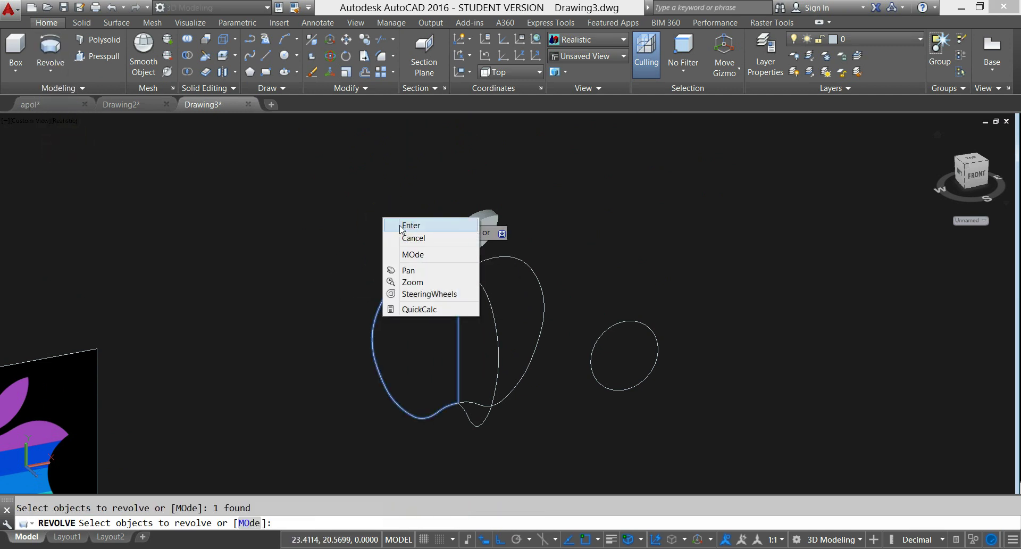
{"action": "left_click", "coordinate": [410, 225]}
Step: Revolve the profile 360° about the axis from the stem point to the apple's base
{"action": "scroll", "coordinate": [473, 268], "scroll_direction": "up", "scroll_amount": 4}
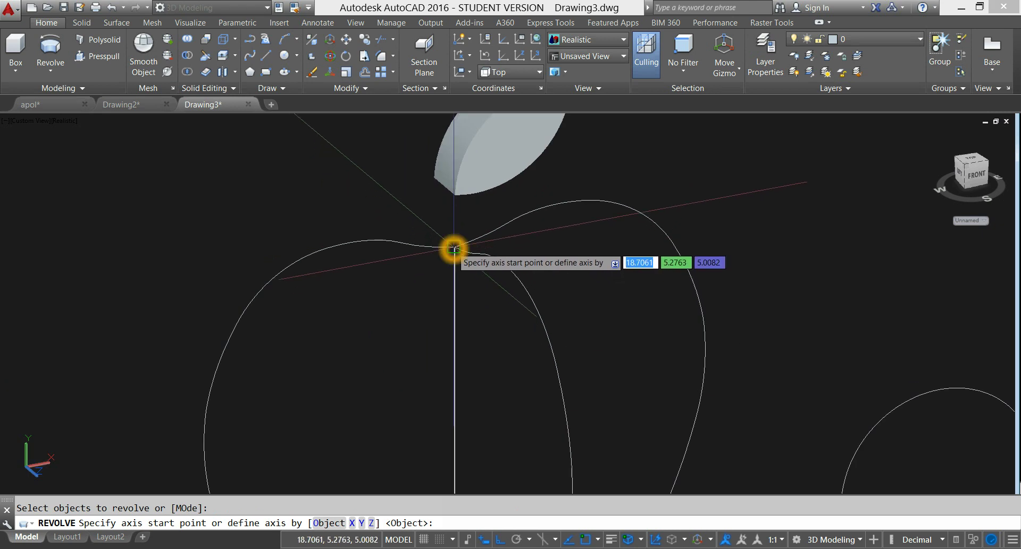
{"action": "right_click", "coordinate": [452, 228], "text": "shift"}
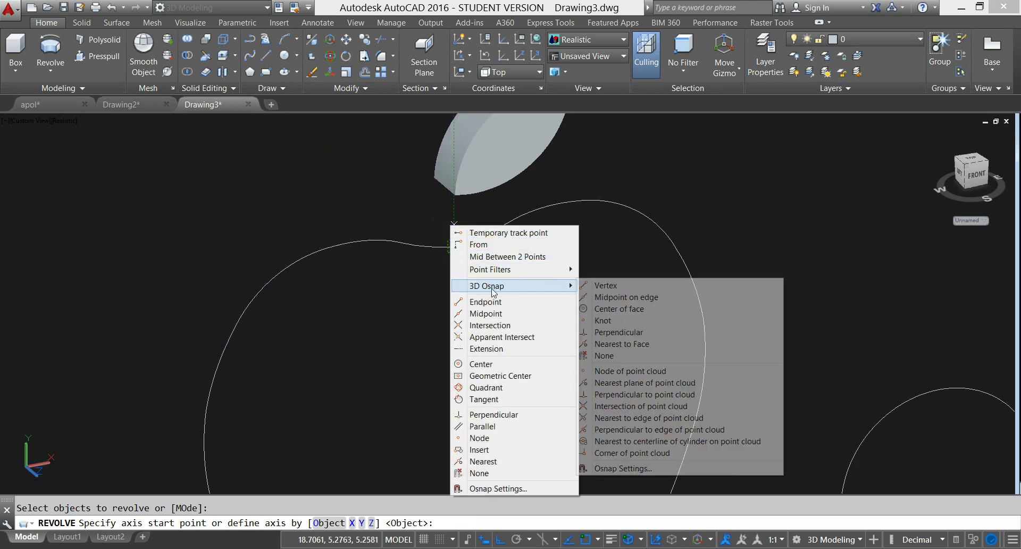
{"action": "left_click", "coordinate": [485, 302]}
{"action": "left_click", "coordinate": [447, 324]}
{"action": "scroll", "coordinate": [469, 321], "scroll_direction": "up", "scroll_amount": 3}
{"action": "scroll", "coordinate": [469, 322], "scroll_direction": "down", "scroll_amount": 5}
{"action": "scroll", "coordinate": [420, 371], "scroll_direction": "up", "scroll_amount": 4}
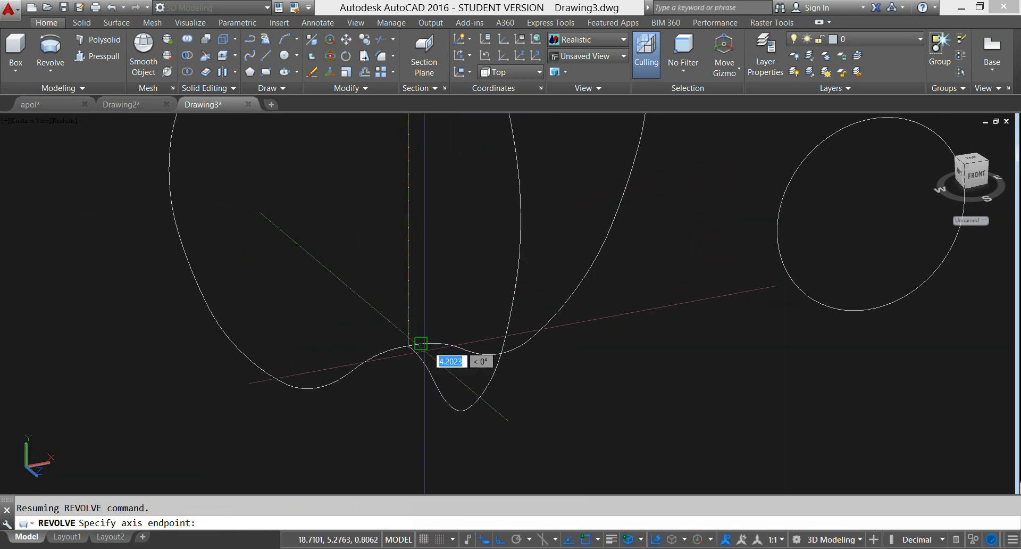
{"action": "left_click", "coordinate": [405, 409]}
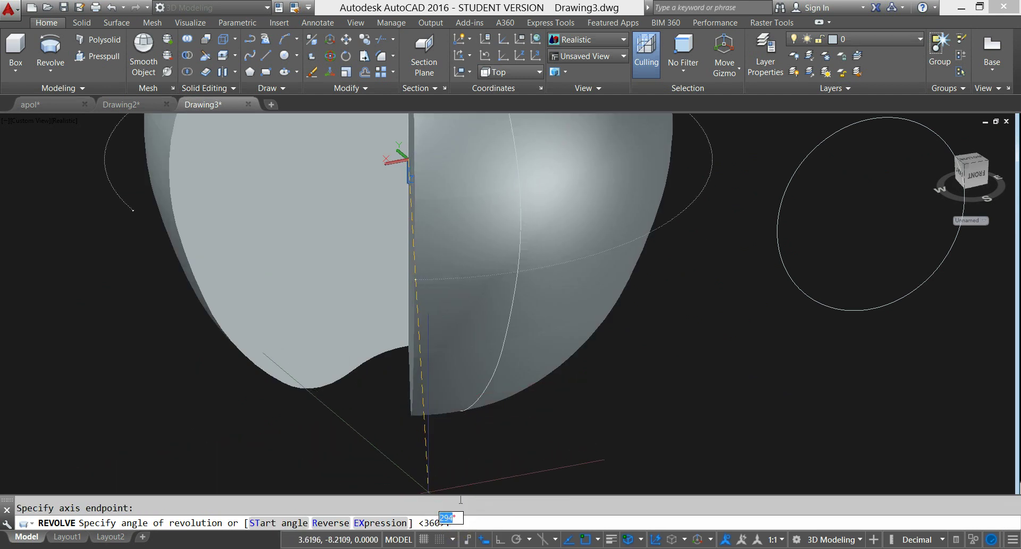
{"action": "left_click", "coordinate": [463, 473]}
{"action": "key", "text": "Return"}
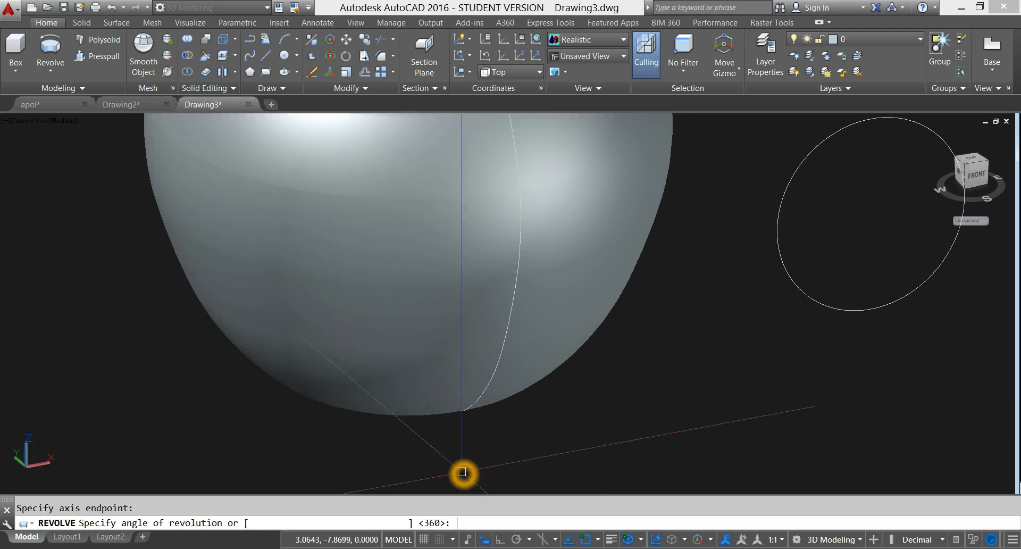
{"action": "scroll", "coordinate": [463, 426], "scroll_direction": "down", "scroll_amount": 10}
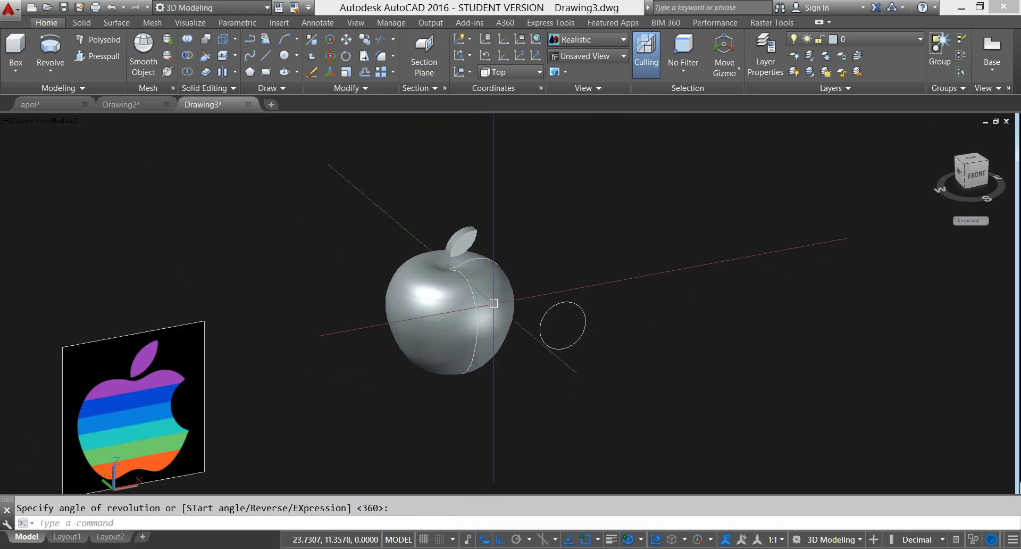
Step: Extrude the small bite circle into a long cylinder alongside the apple
{"action": "middle_click_drag", "start_coordinate": [492, 304], "coordinate": [371, 323]}
{"action": "key", "text": "Return"}
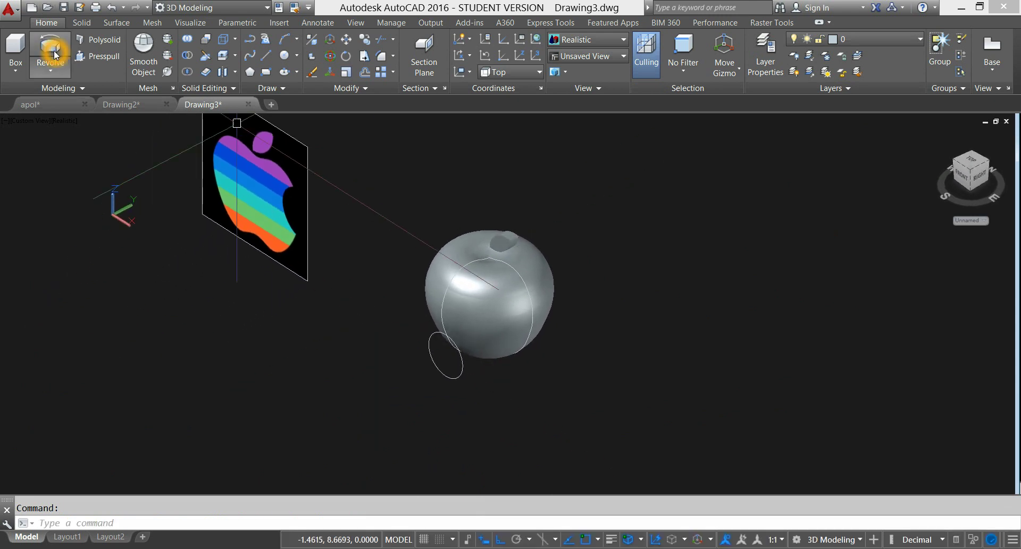
{"action": "left_click", "coordinate": [51, 68]}
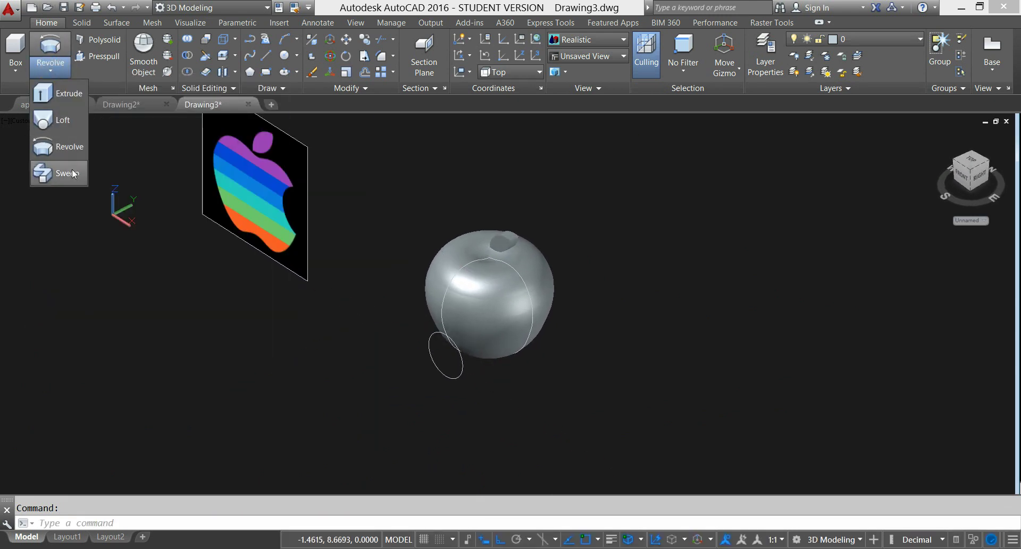
{"action": "left_click", "coordinate": [61, 93]}
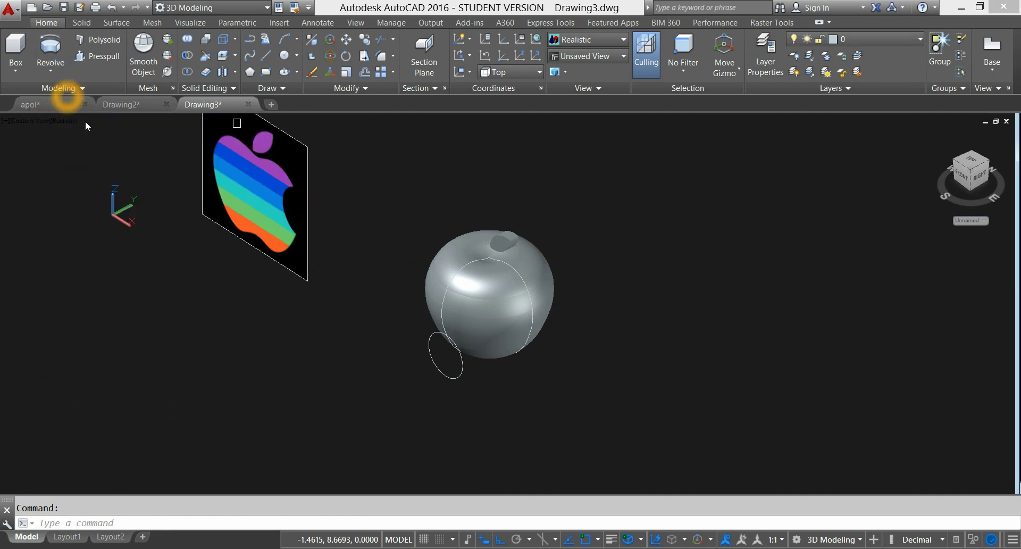
{"action": "left_click", "coordinate": [461, 373]}
{"action": "right_click", "coordinate": [609, 257]}
{"action": "left_click", "coordinate": [632, 264]}
{"action": "left_click", "coordinate": [692, 267]}
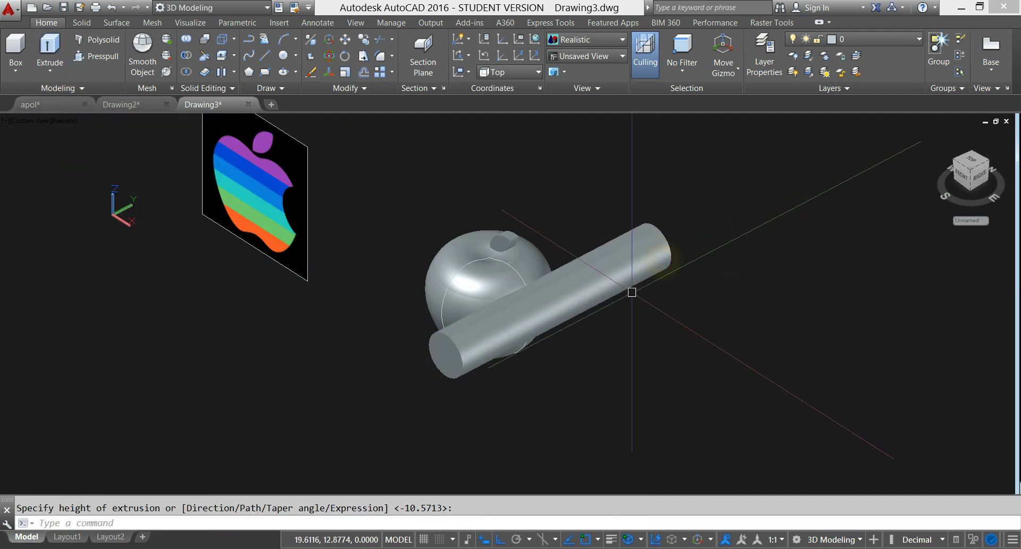
{"action": "middle_click_drag", "start_coordinate": [624, 301], "coordinate": [680, 296], "text": "shift"}
{"action": "scroll", "coordinate": [637, 295], "scroll_direction": "up", "scroll_amount": 2}
{"action": "left_click", "coordinate": [618, 384]}
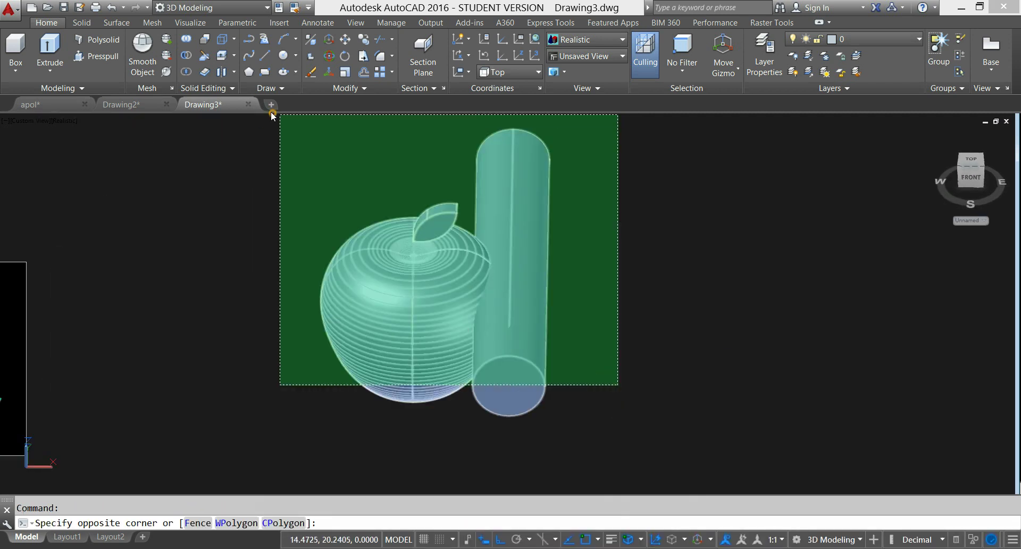
Step: Copy the apple, leaf and cylinder to a spot on the right
{"action": "left_click", "coordinate": [291, 151]}
{"action": "scroll", "coordinate": [292, 151], "scroll_direction": "down", "scroll_amount": 3}
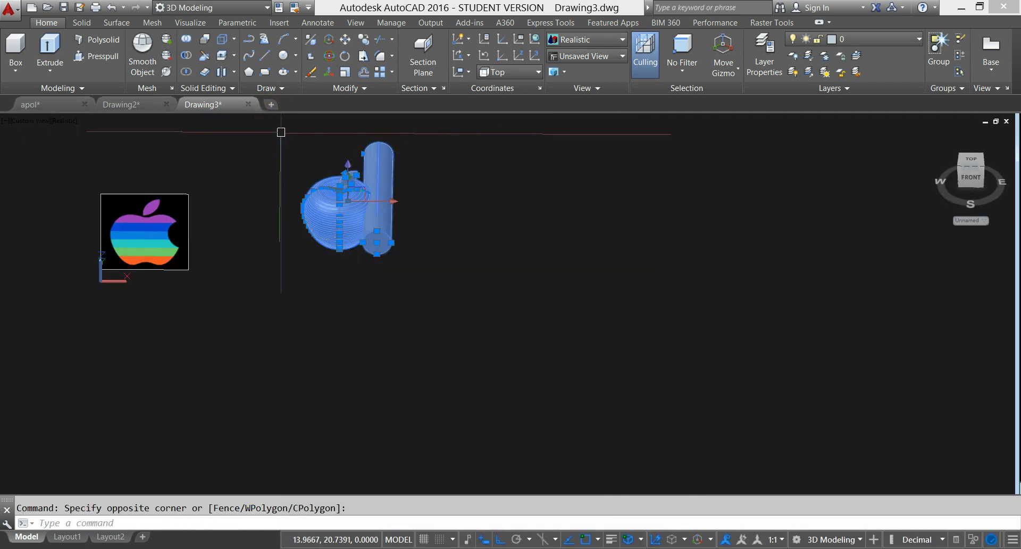
{"action": "right_click", "coordinate": [281, 137]}
{"action": "left_click", "coordinate": [323, 231]}
{"action": "left_click", "coordinate": [299, 262]}
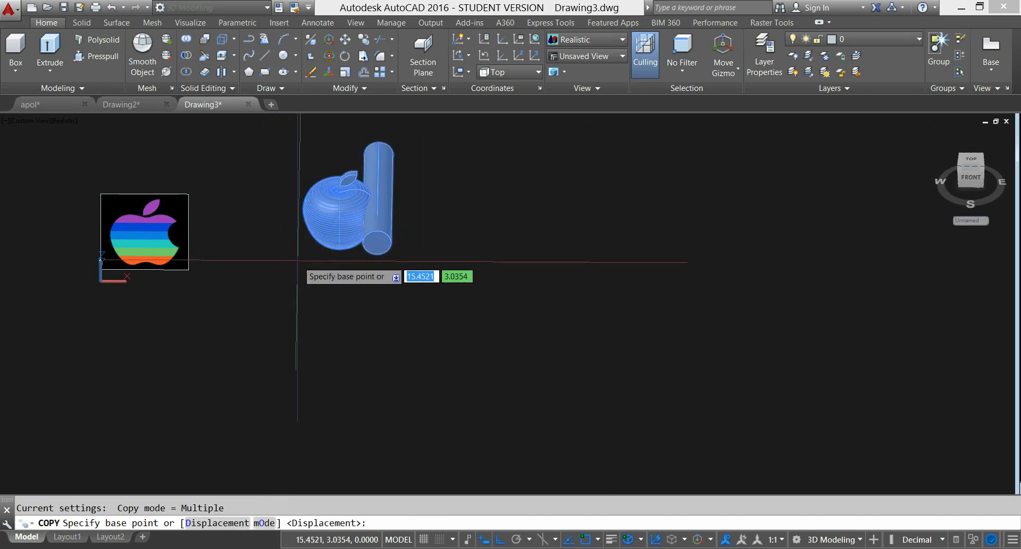
{"action": "left_click", "coordinate": [449, 303]}
{"action": "right_click", "coordinate": [461, 290]}
{"action": "left_click", "coordinate": [470, 296]}
Step: Scale the copied apple and cylinder by a factor of 0.25
{"action": "left_click", "coordinate": [574, 447]}
{"action": "left_click", "coordinate": [574, 446]}
{"action": "type", "text": "Scale"}
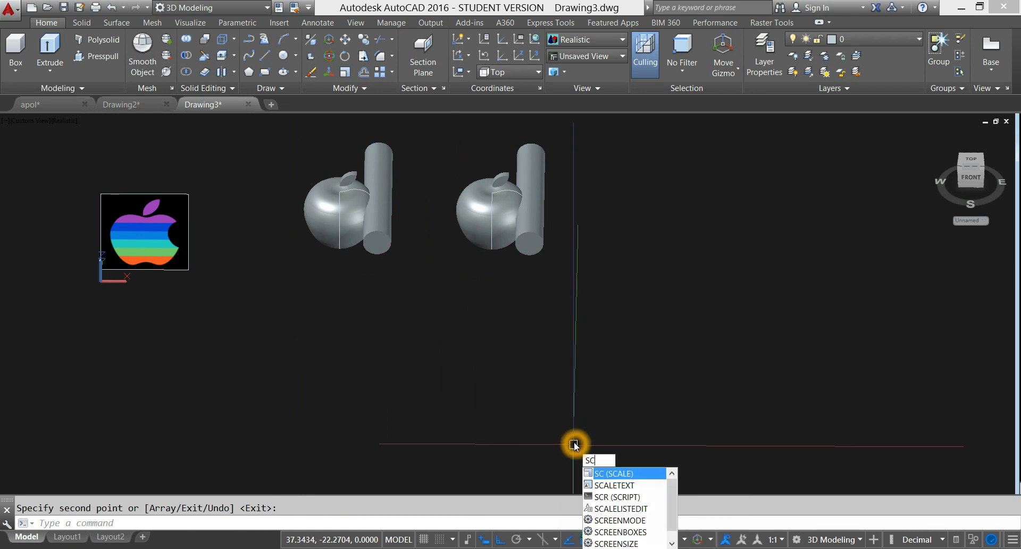
{"action": "key", "text": "Return"}
{"action": "middle_click_drag", "start_coordinate": [525, 240], "coordinate": [524, 300]}
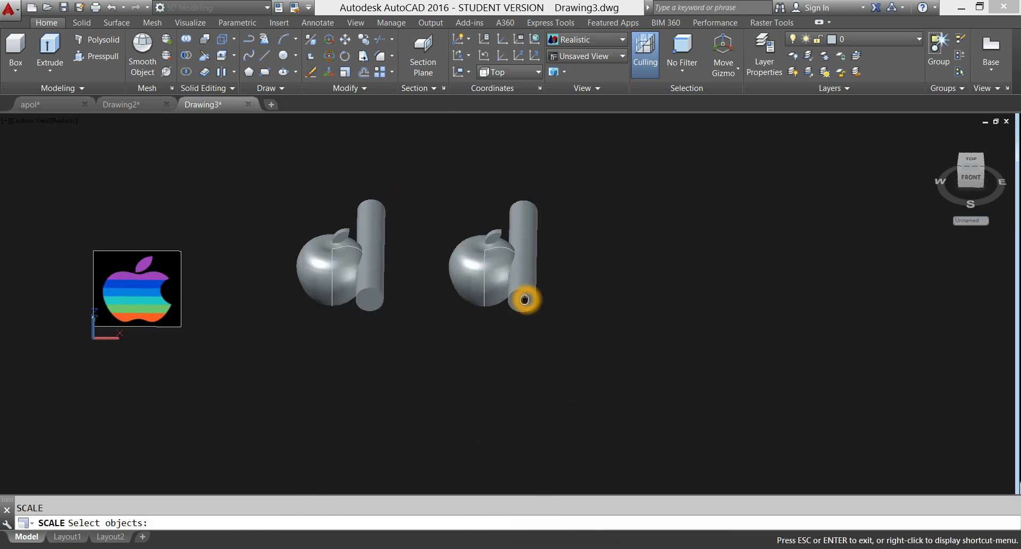
{"action": "left_click", "coordinate": [575, 324]}
{"action": "left_click", "coordinate": [415, 167]}
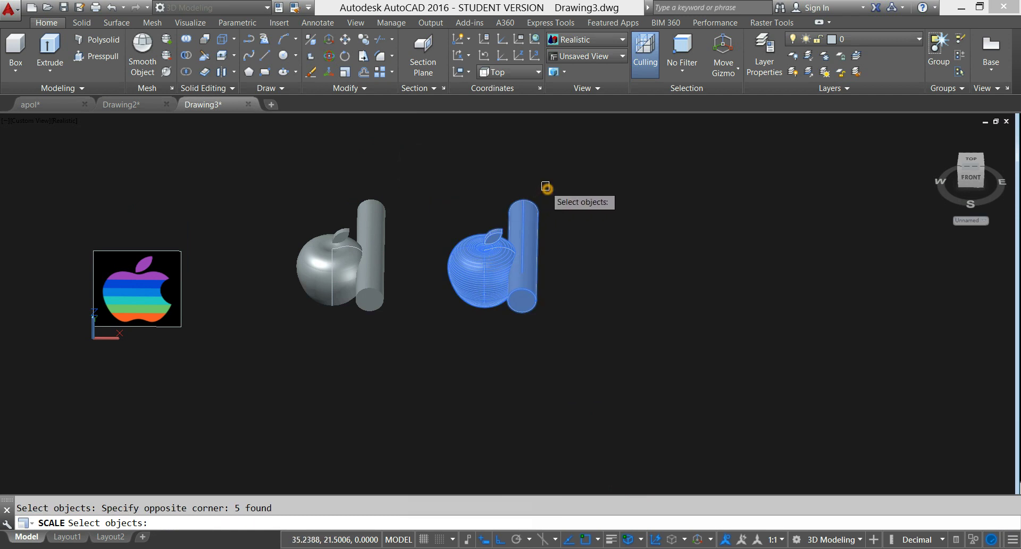
{"action": "key", "text": "Return"}
{"action": "left_click", "coordinate": [555, 267]}
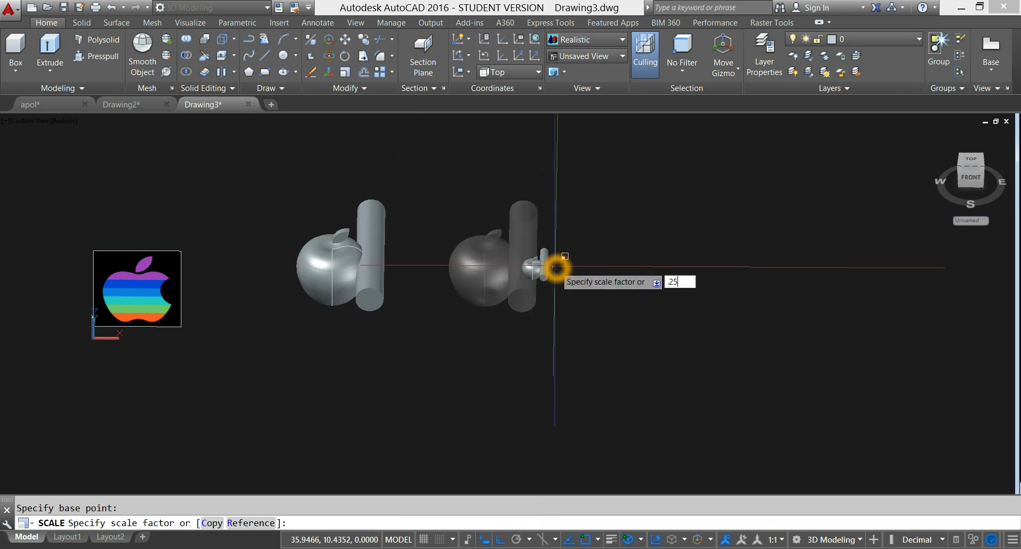
{"action": "key", "text": "Return"}
{"action": "middle_click_drag", "start_coordinate": [415, 250], "coordinate": [281, 126], "text": "shift"}
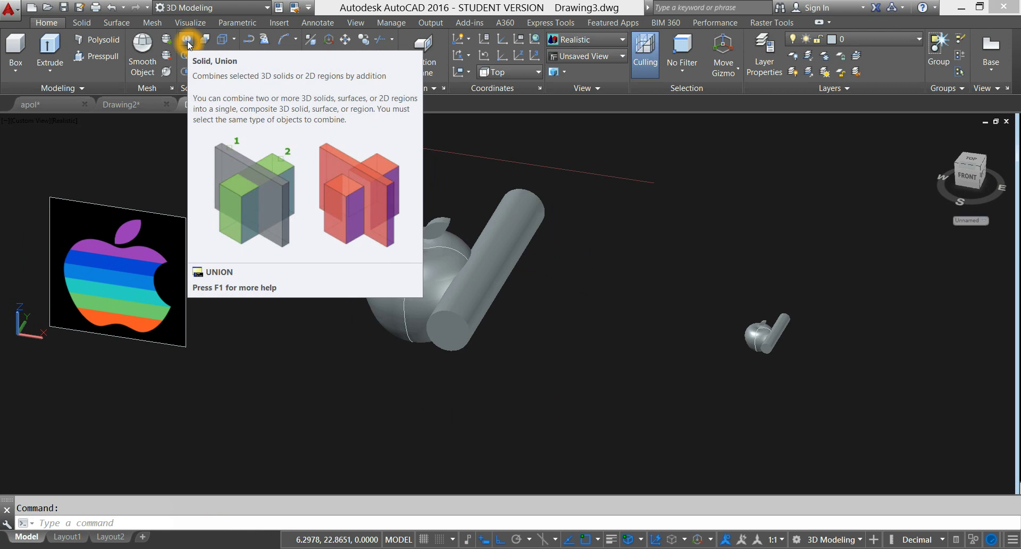
Step: Union the first apple's leaf and body into one solid
{"action": "left_click", "coordinate": [189, 45]}
{"action": "scroll", "coordinate": [441, 287], "scroll_direction": "up", "scroll_amount": 2}
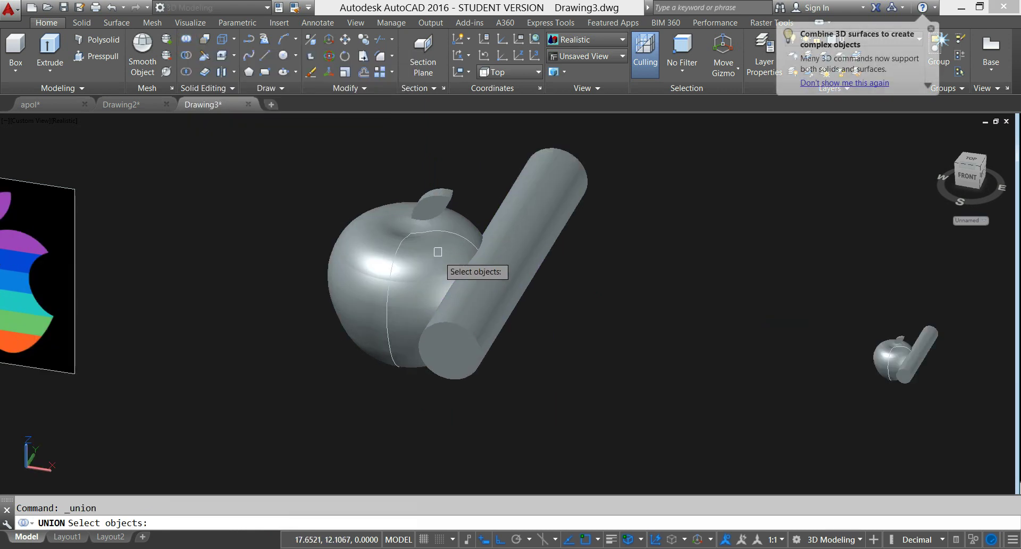
{"action": "left_click", "coordinate": [432, 208]}
{"action": "left_click", "coordinate": [429, 247]}
{"action": "middle_click_drag", "start_coordinate": [701, 379], "coordinate": [474, 301]}
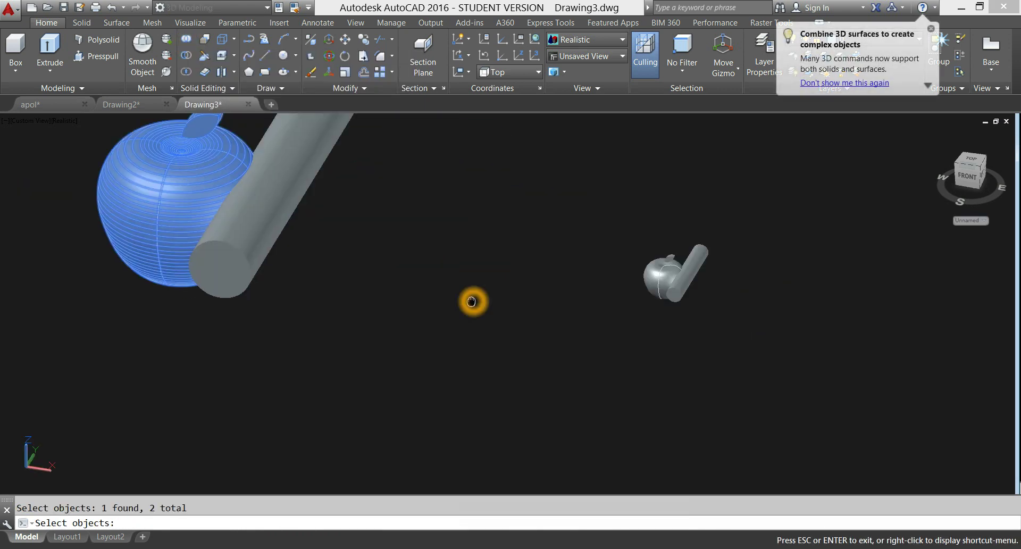
{"action": "key", "text": "Return"}
Step: Union the second apple's leaf and body, then pan to reveal the Apple-logo plane
{"action": "right_click", "coordinate": [462, 259]}
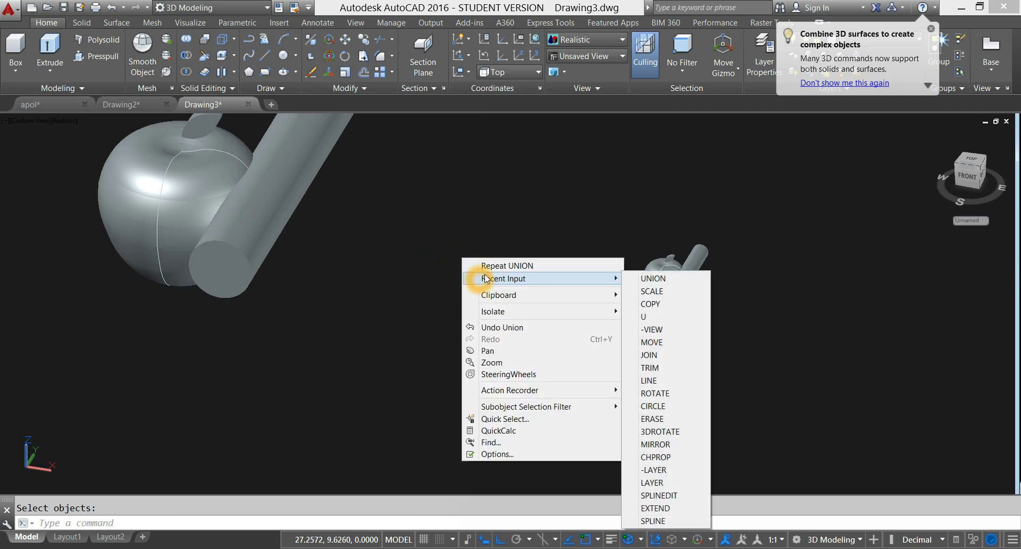
{"action": "left_click", "coordinate": [525, 267]}
{"action": "scroll", "coordinate": [669, 309], "scroll_direction": "up", "scroll_amount": 3}
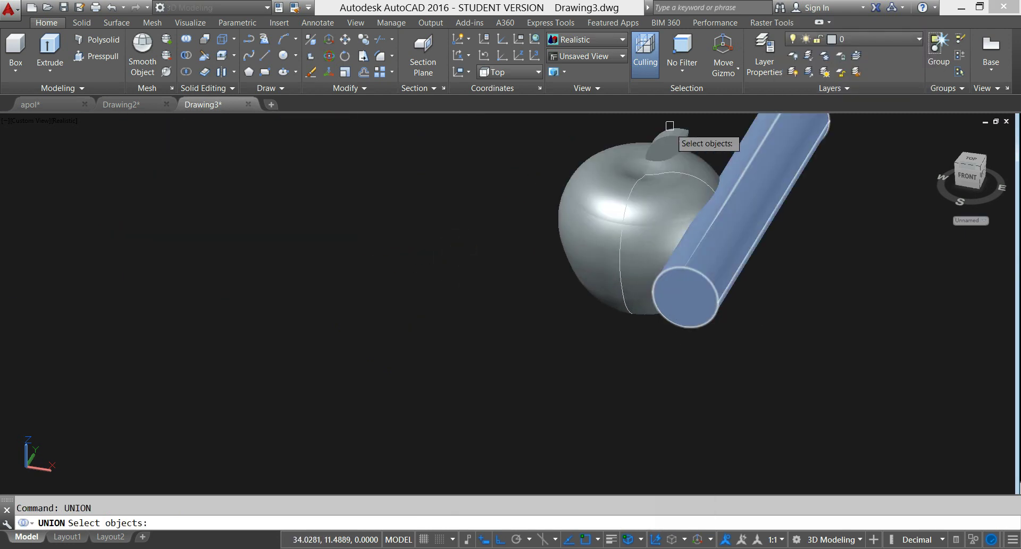
{"action": "left_click", "coordinate": [602, 176]}
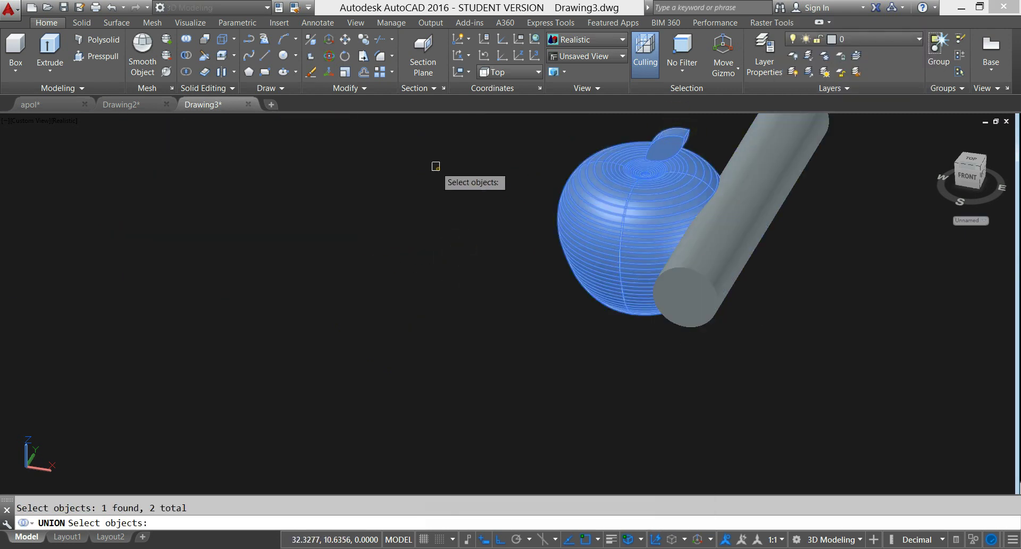
{"action": "key", "text": "Return"}
{"action": "scroll", "coordinate": [437, 171], "scroll_direction": "down", "scroll_amount": 5}
{"action": "middle_click_drag", "start_coordinate": [438, 172], "coordinate": [637, 299]}
{"action": "scroll", "coordinate": [455, 249], "scroll_direction": "down", "scroll_amount": 2}
{"action": "middle_click_drag", "start_coordinate": [455, 248], "coordinate": [551, 254]}
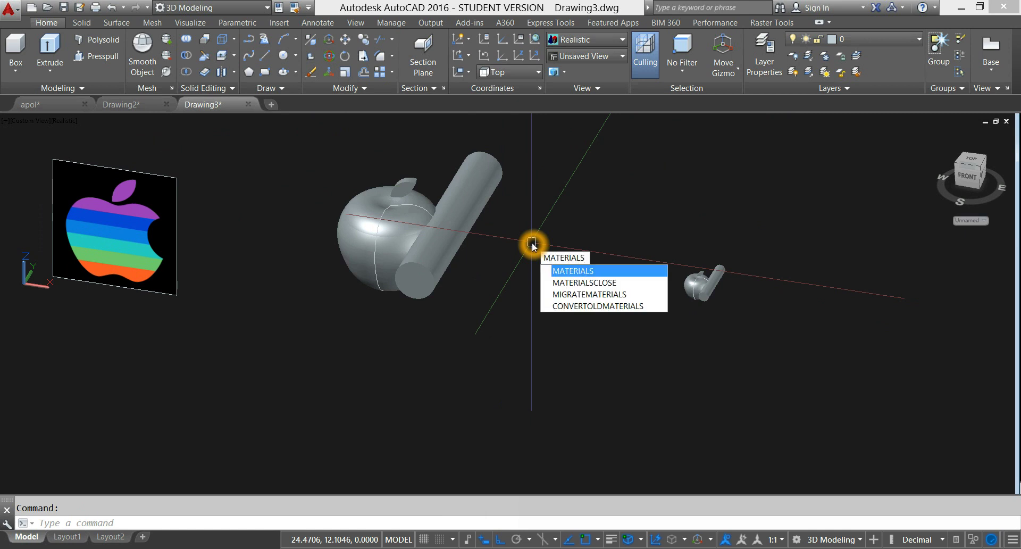
Step: Open the Materials Browser and apply Glazed - Firebrick to the large apple
{"action": "key", "text": "Return"}
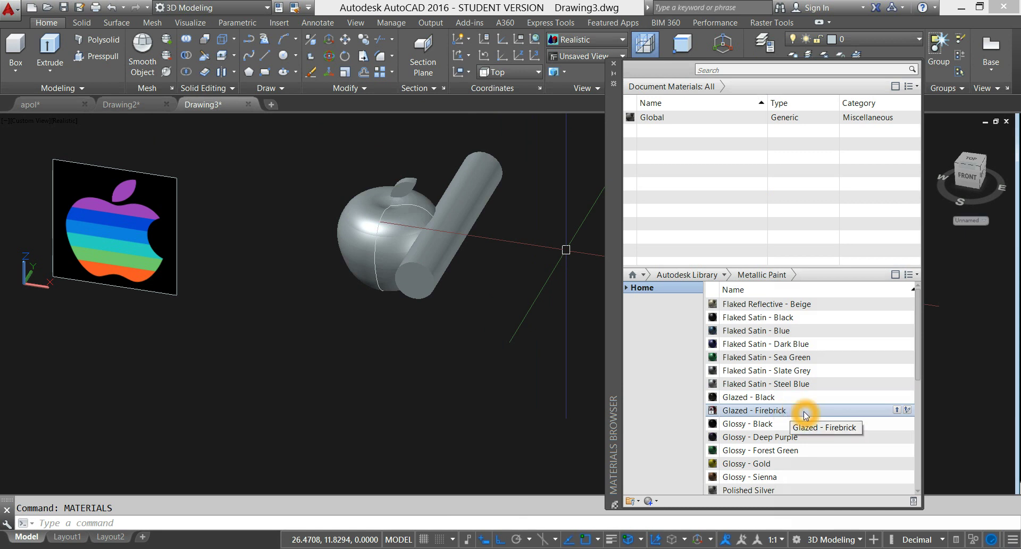
{"action": "left_click_drag", "start_coordinate": [804, 414], "coordinate": [486, 282]}
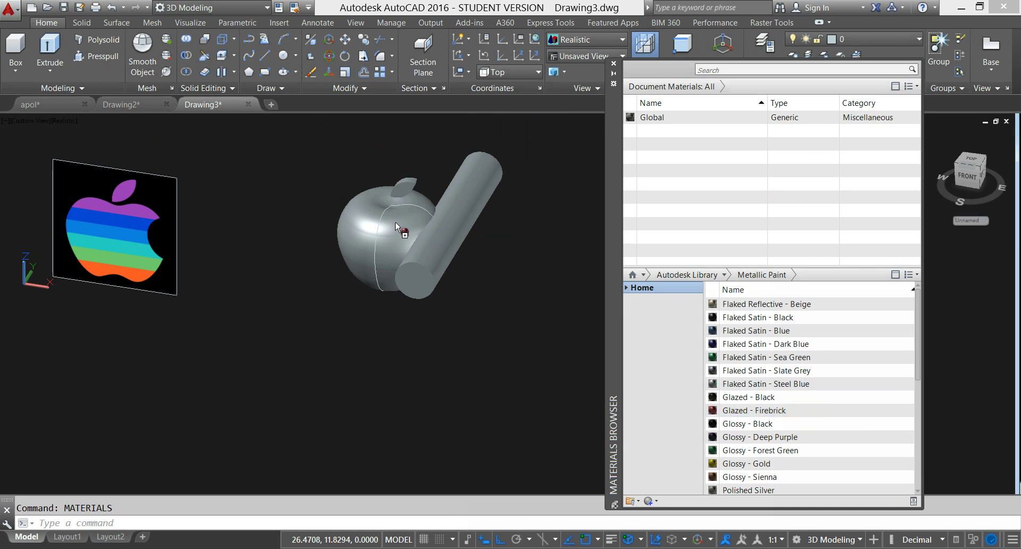
{"action": "left_click_drag", "start_coordinate": [396, 228], "coordinate": [396, 228]}
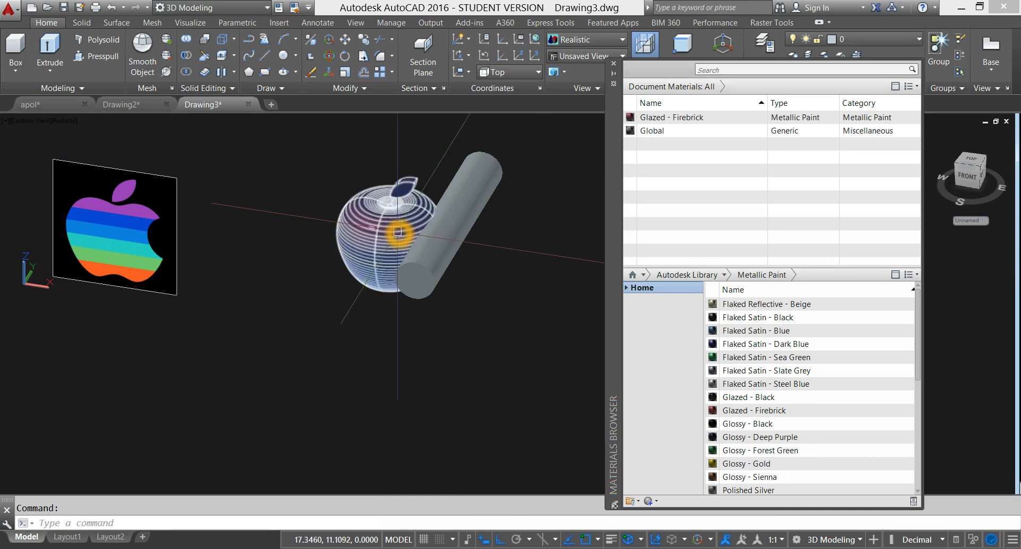
Step: Apply Glazed - Firebrick to the small apple and close the Materials Browser
{"action": "left_click_drag", "start_coordinate": [609, 261], "coordinate": [168, 191]}
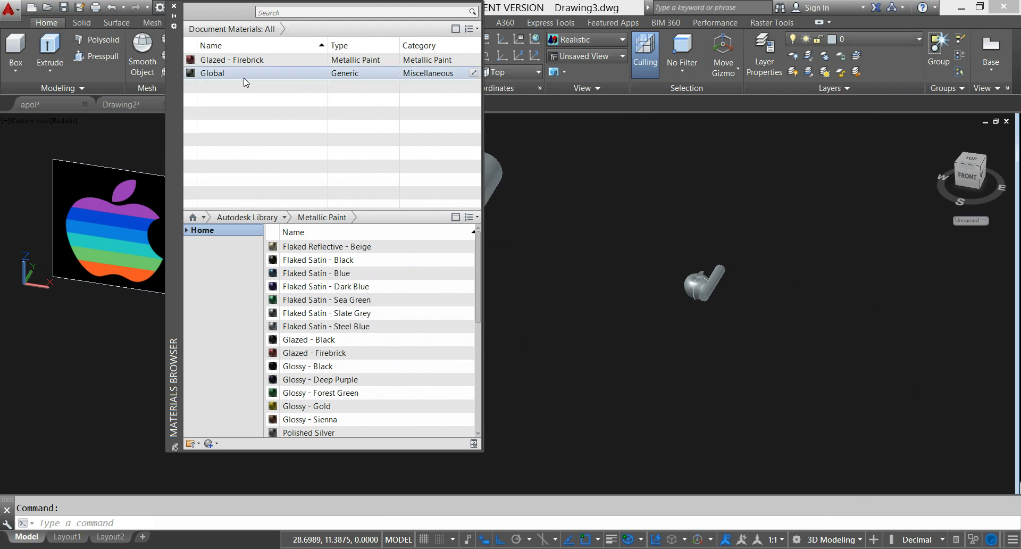
{"action": "left_click_drag", "start_coordinate": [257, 61], "coordinate": [717, 379]}
{"action": "left_click_drag", "start_coordinate": [690, 294], "coordinate": [689, 289]}
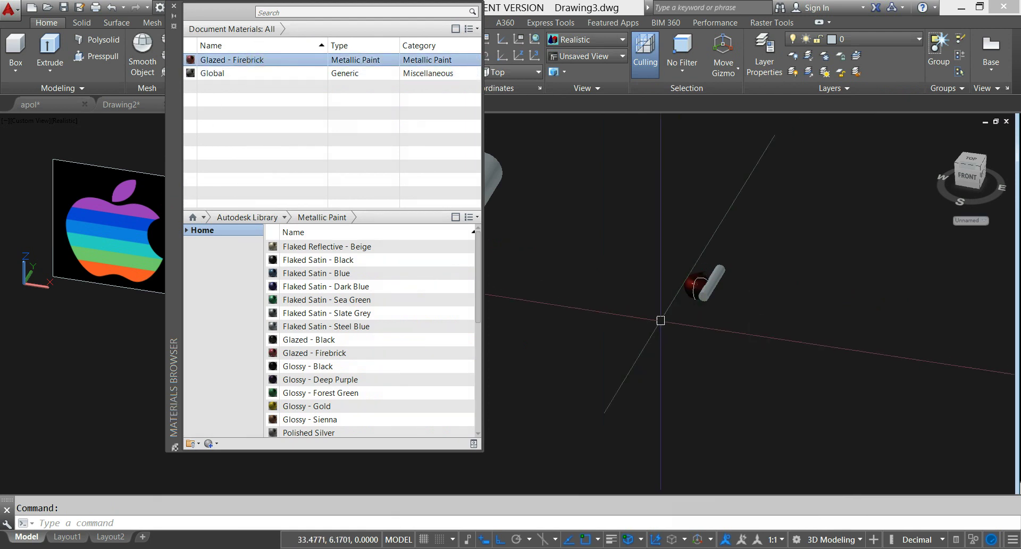
{"action": "left_click", "coordinate": [174, 6]}
{"action": "middle_click_drag", "start_coordinate": [620, 326], "coordinate": [593, 349]}
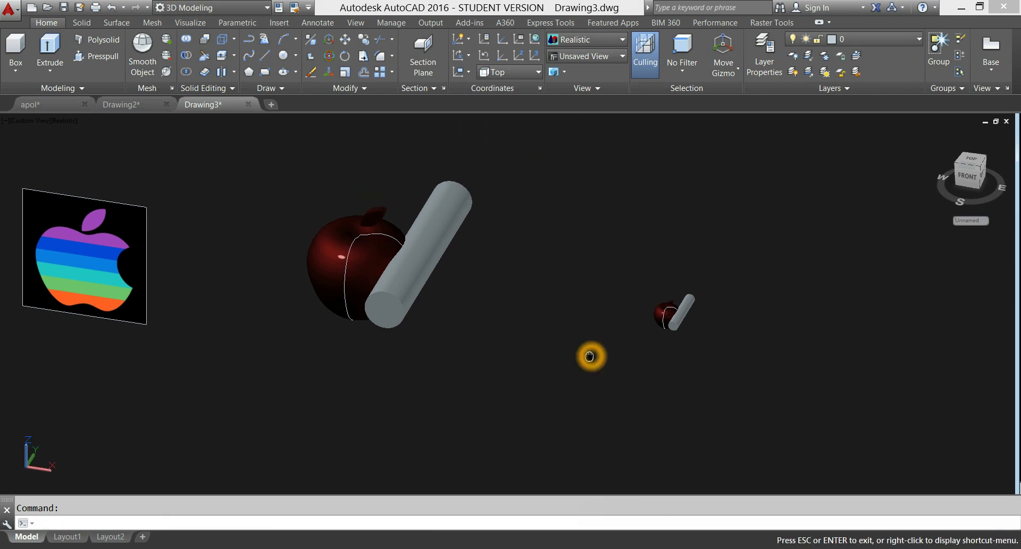
{"action": "scroll", "coordinate": [462, 257], "scroll_direction": "up", "scroll_amount": 2}
{"action": "scroll", "coordinate": [462, 256], "scroll_direction": "down", "scroll_amount": 3}
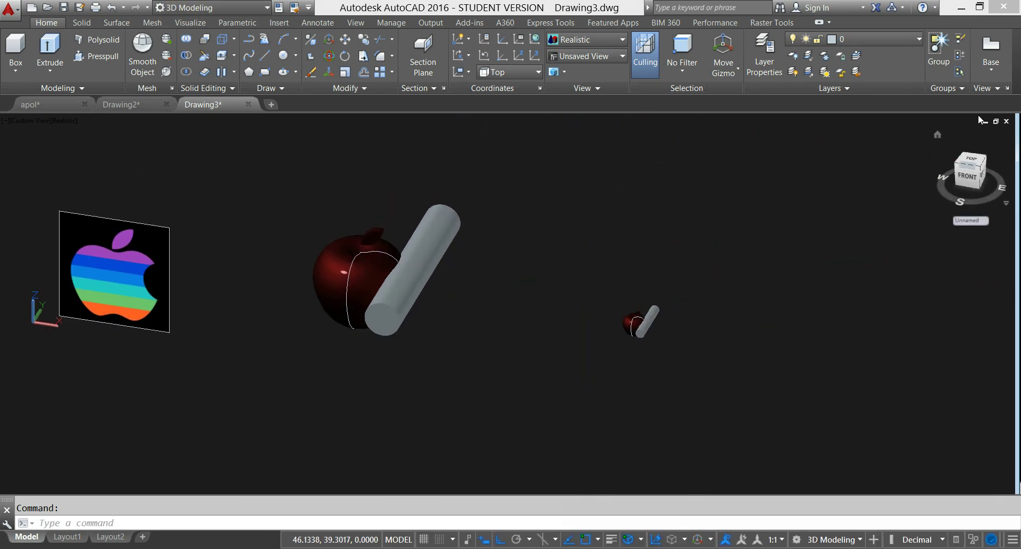
Step: Set layer 0's colour to red (index colour 10) from the Layers list
{"action": "left_click", "coordinate": [874, 41]}
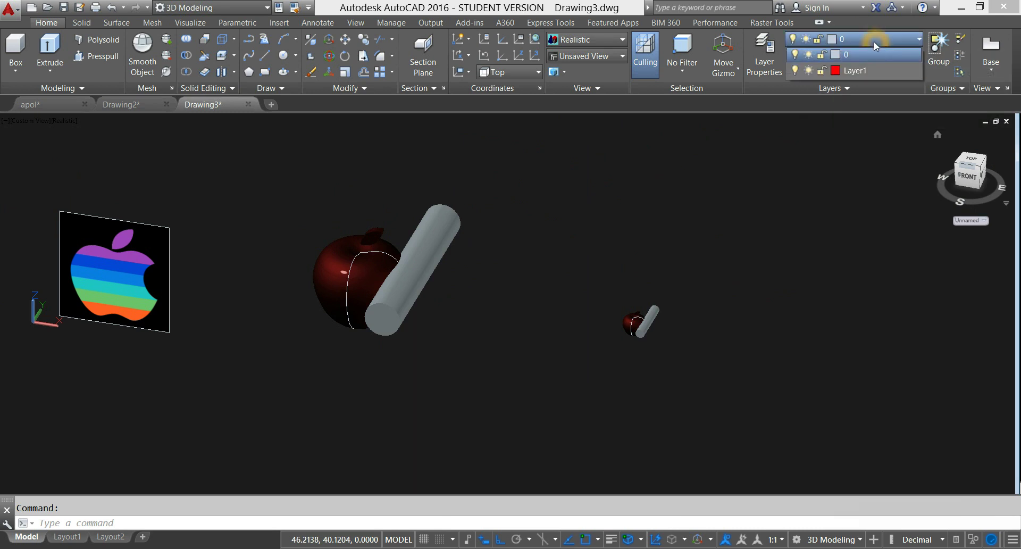
{"action": "left_click", "coordinate": [838, 56]}
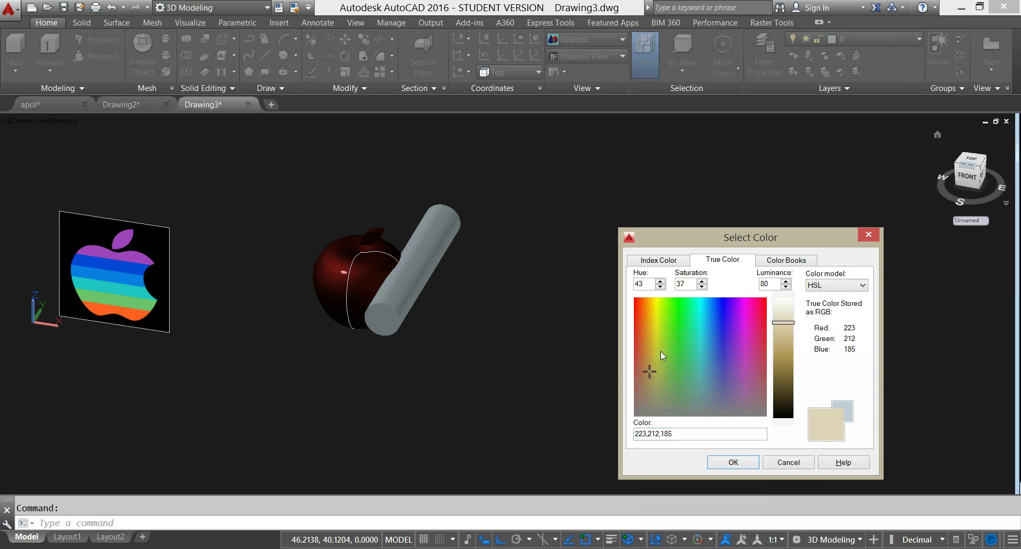
{"action": "left_click", "coordinate": [668, 263]}
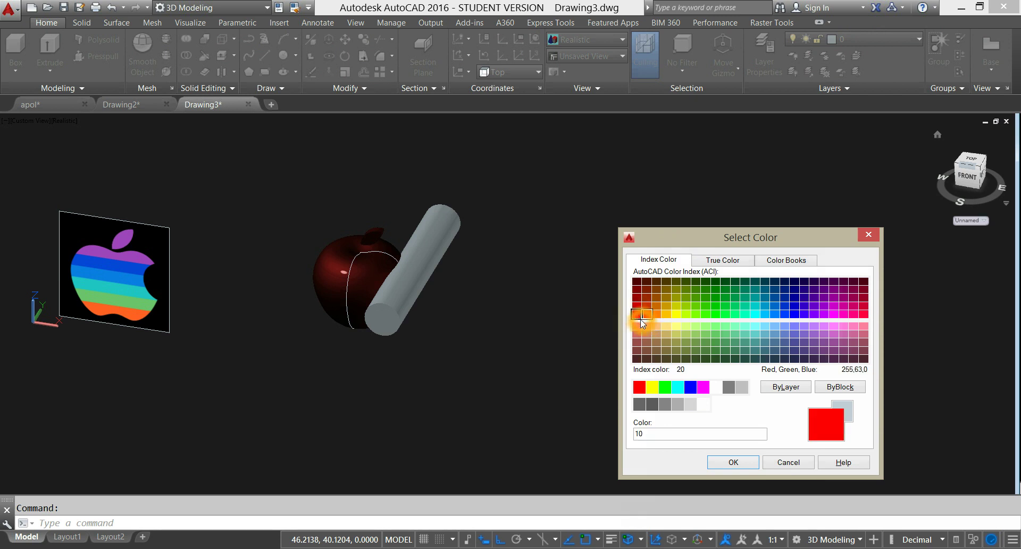
{"action": "left_click", "coordinate": [739, 463]}
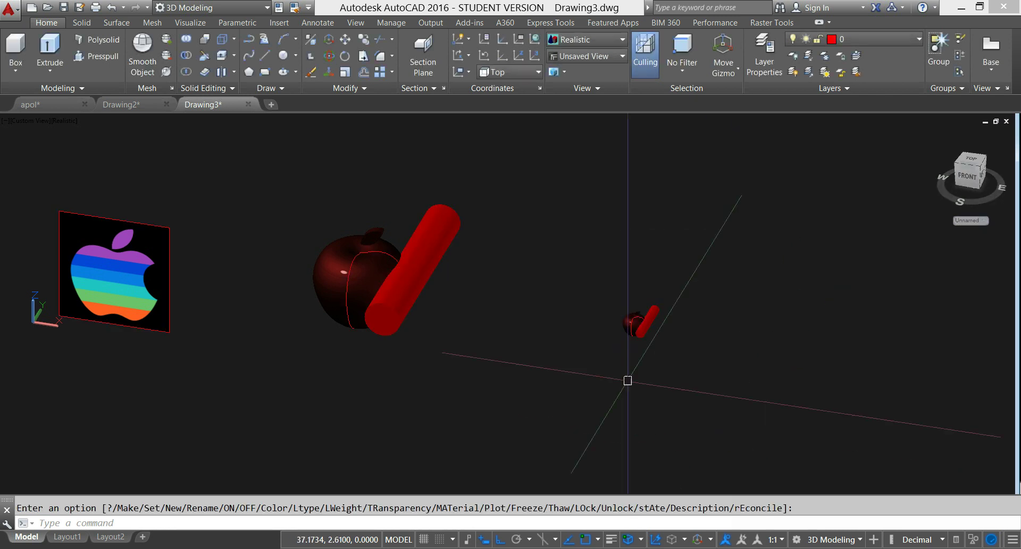
{"action": "scroll", "coordinate": [468, 281], "scroll_direction": "down", "scroll_amount": 2}
{"action": "key", "text": "Return"}
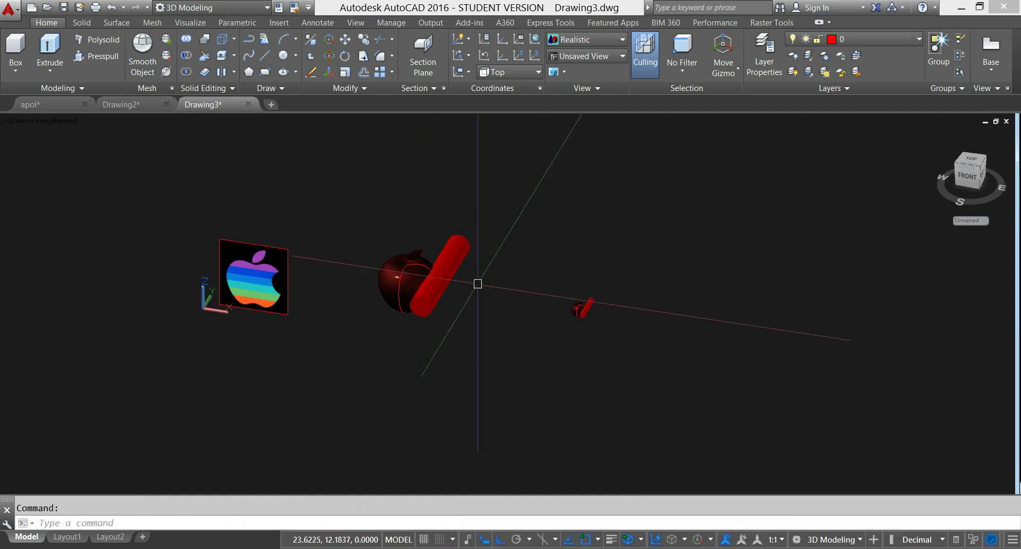
{"action": "scroll", "coordinate": [478, 285], "scroll_direction": "up", "scroll_amount": 3}
{"action": "middle_click_drag", "start_coordinate": [478, 285], "coordinate": [480, 287]}
{"action": "middle_click", "coordinate": [482, 289]}
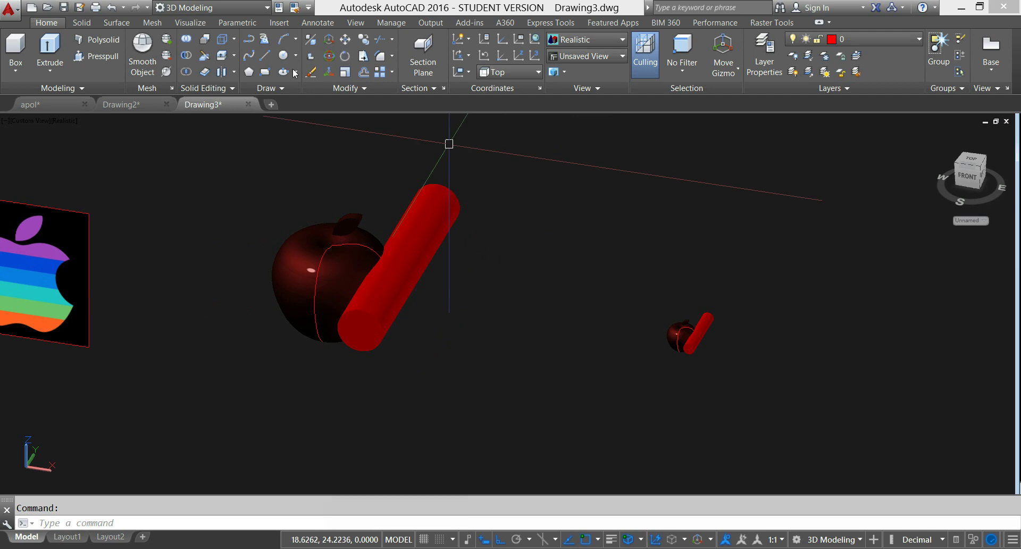
Step: Subtract the cylinder from the large apple to carve its bite
{"action": "left_click", "coordinate": [186, 56]}
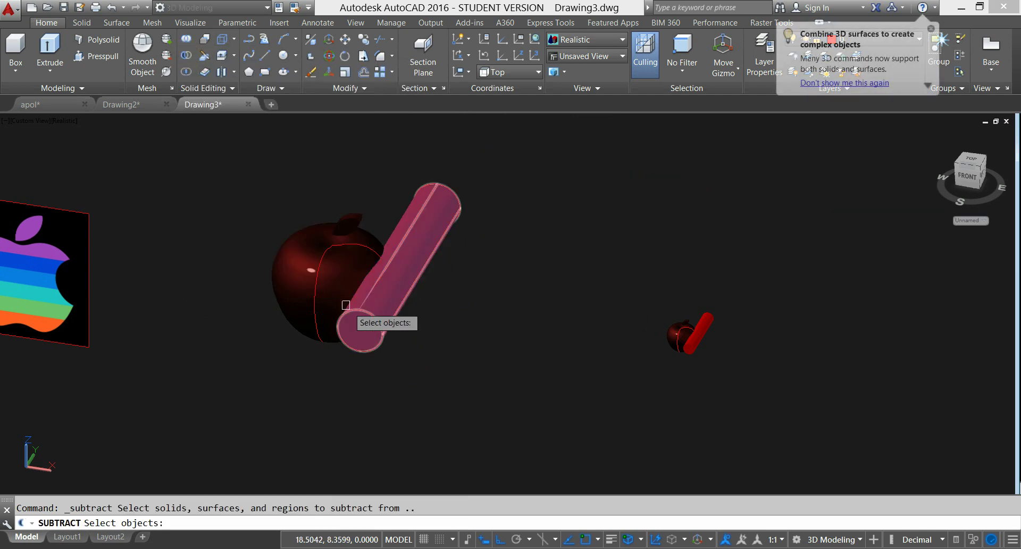
{"action": "left_click", "coordinate": [309, 272]}
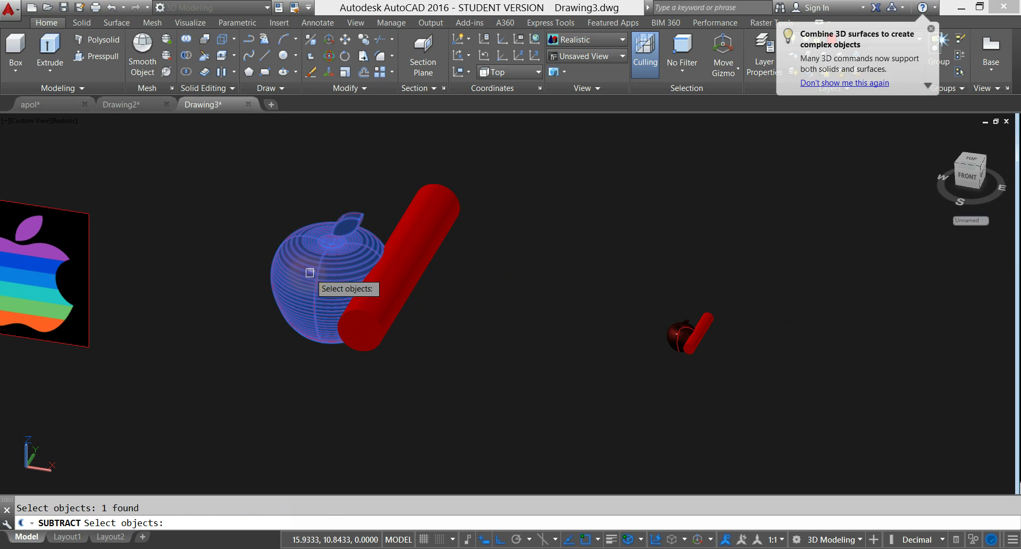
{"action": "right_click", "coordinate": [452, 259]}
{"action": "left_click", "coordinate": [439, 250]}
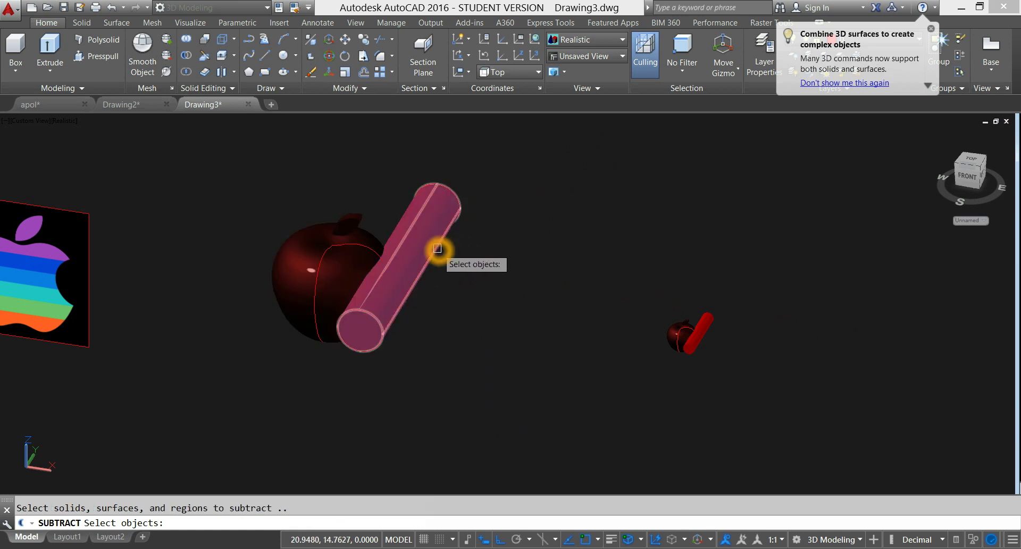
{"action": "right_click", "coordinate": [464, 261]}
{"action": "middle_click_drag", "start_coordinate": [462, 263], "coordinate": [540, 289], "text": "shift"}
Step: Subtract the small cylinder from the small apple the same way
{"action": "left_click", "coordinate": [612, 289]}
{"action": "scroll", "coordinate": [612, 289], "scroll_direction": "up", "scroll_amount": 2}
{"action": "right_click", "coordinate": [504, 223]}
{"action": "left_click", "coordinate": [524, 230]}
{"action": "scroll", "coordinate": [588, 292], "scroll_direction": "up", "scroll_amount": 3}
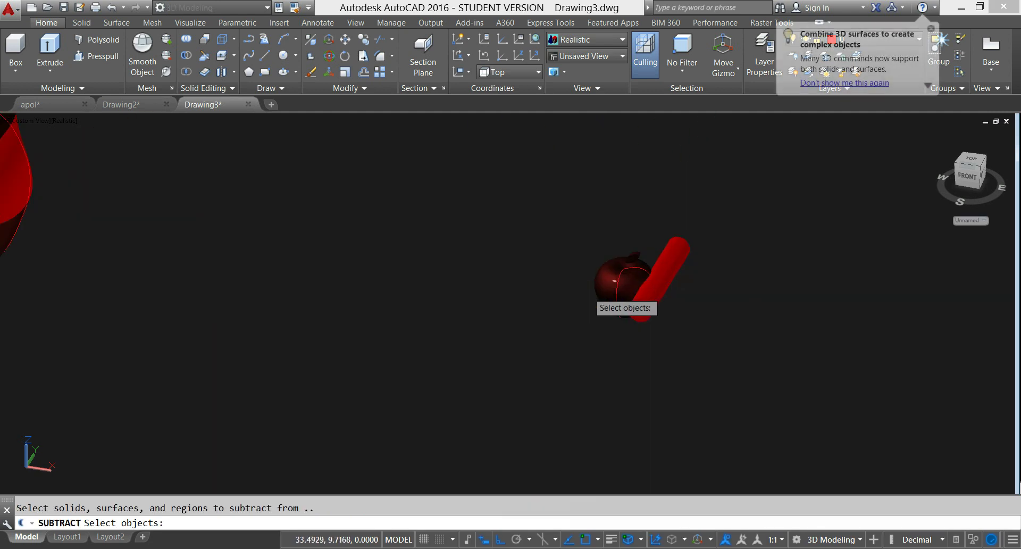
{"action": "left_click", "coordinate": [519, 267]}
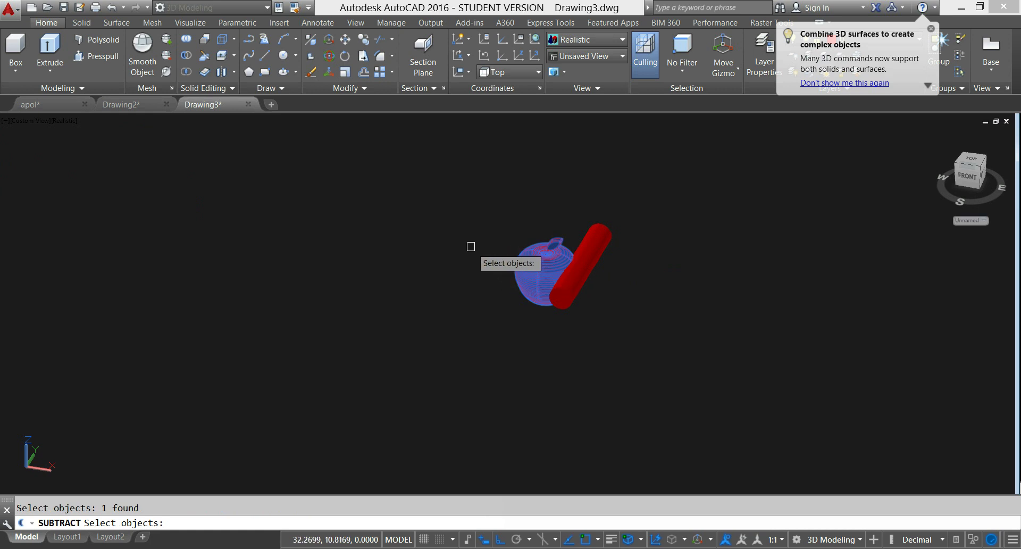
{"action": "right_click", "coordinate": [461, 234]}
{"action": "left_click", "coordinate": [579, 286]}
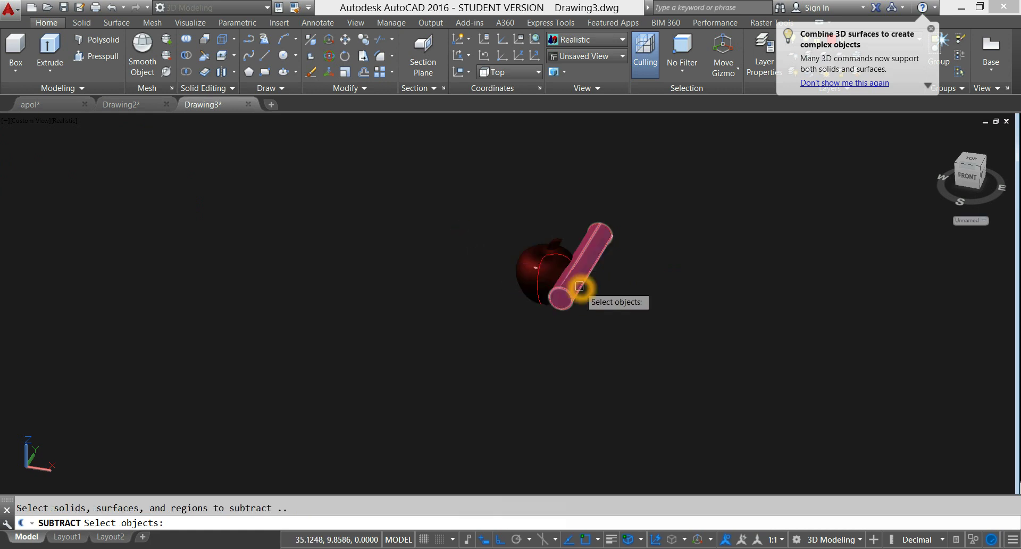
{"action": "right_click", "coordinate": [618, 277]}
{"action": "scroll", "coordinate": [616, 278], "scroll_direction": "down", "scroll_amount": 5}
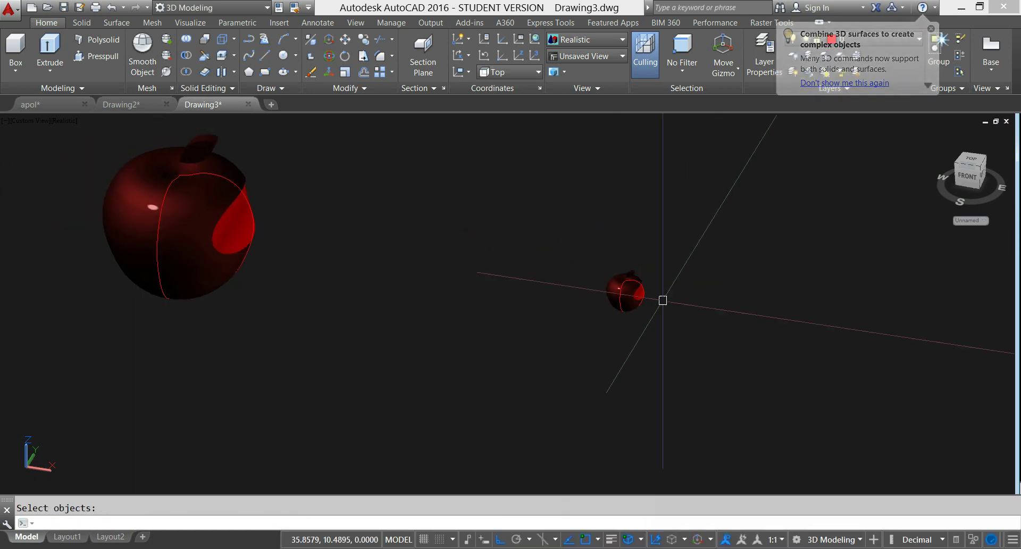
{"action": "scroll", "coordinate": [656, 302], "scroll_direction": "up", "scroll_amount": 3}
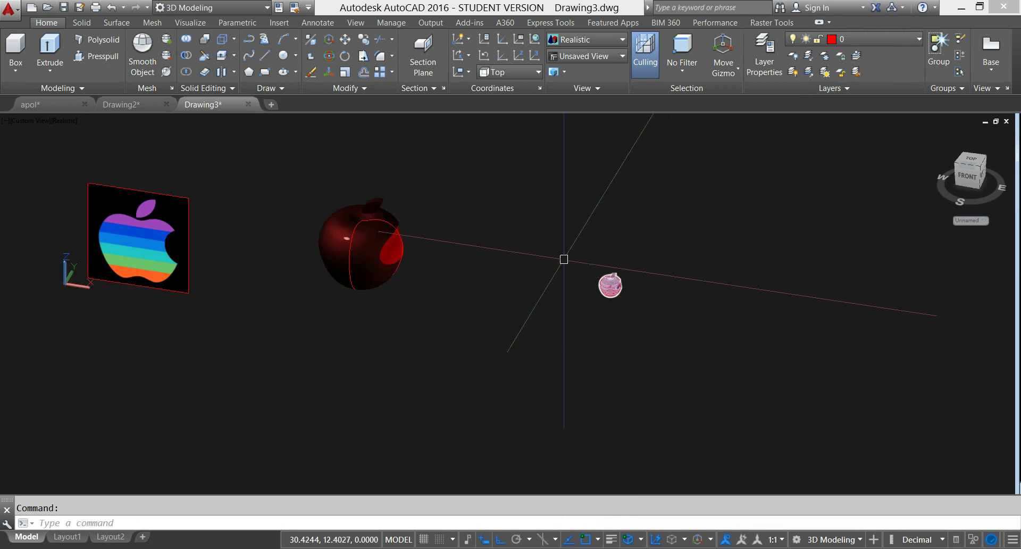
Step: Window-select the small cut apple and move it along 180° toward the main apple
{"action": "left_click", "coordinate": [564, 257]}
{"action": "left_click", "coordinate": [686, 342]}
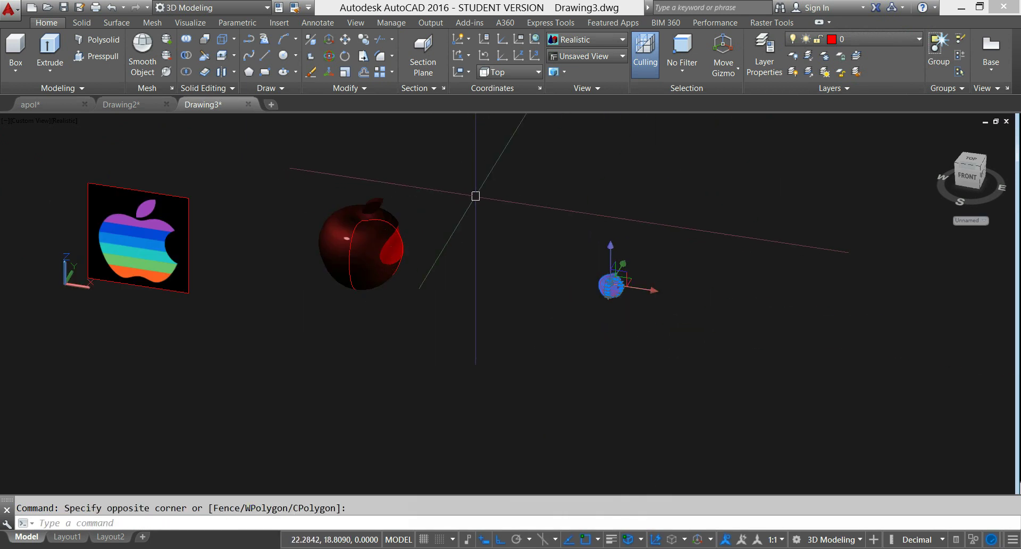
{"action": "right_click", "coordinate": [478, 196]}
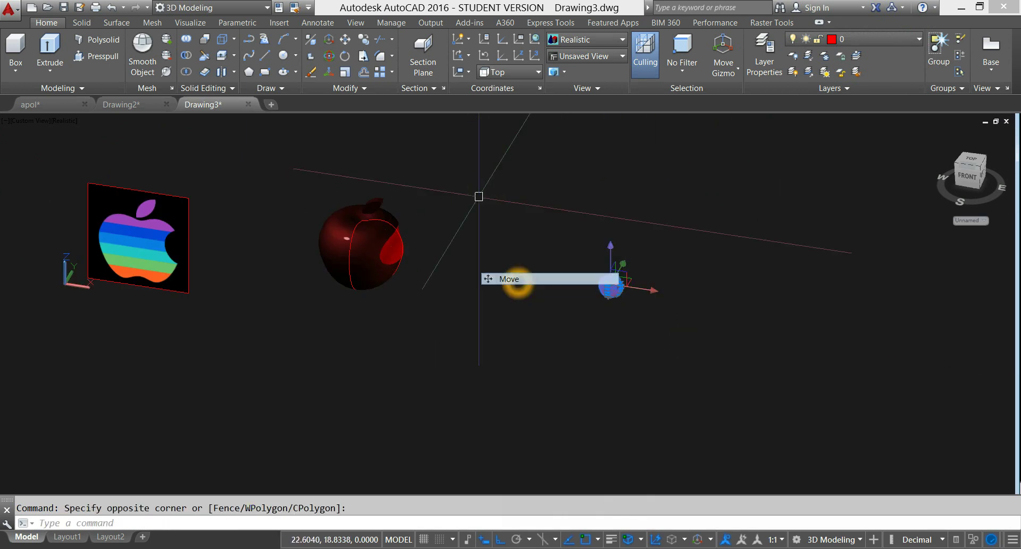
{"action": "key", "text": "Return"}
{"action": "scroll", "coordinate": [617, 292], "scroll_direction": "up", "scroll_amount": 8}
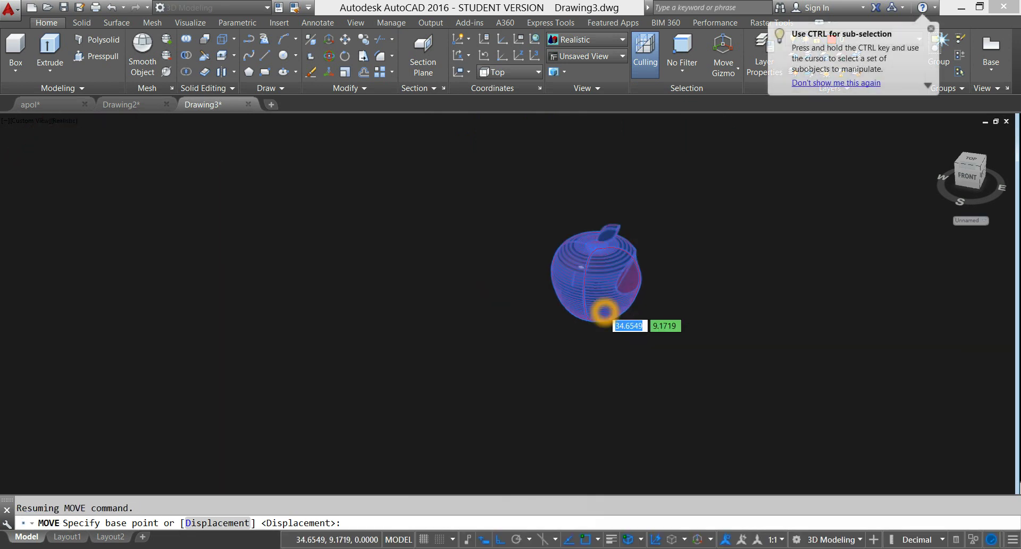
{"action": "scroll", "coordinate": [585, 306], "scroll_direction": "up", "scroll_amount": 3}
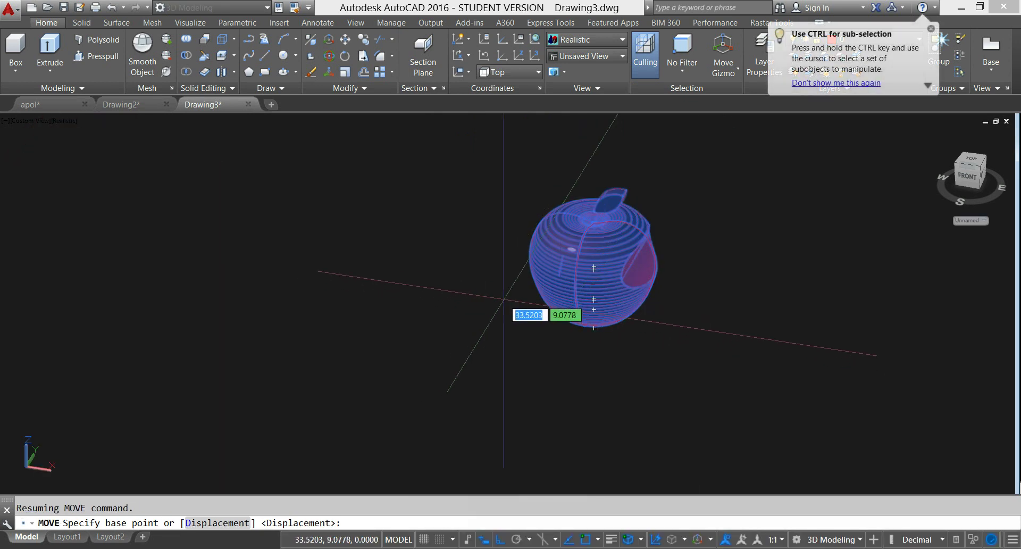
{"action": "left_click", "coordinate": [579, 281]}
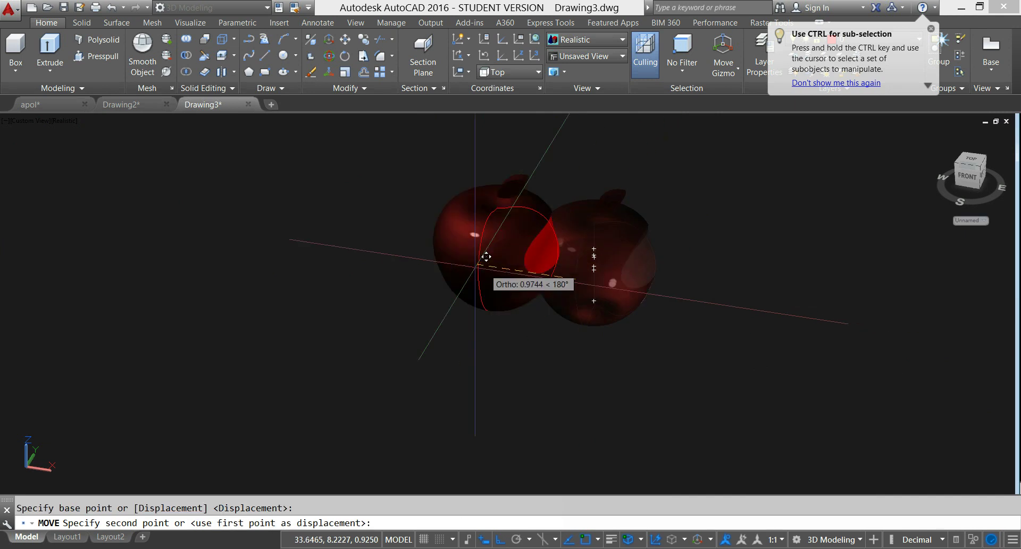
{"action": "scroll", "coordinate": [468, 262], "scroll_direction": "down", "scroll_amount": 5}
{"action": "scroll", "coordinate": [548, 329], "scroll_direction": "up", "scroll_amount": 6}
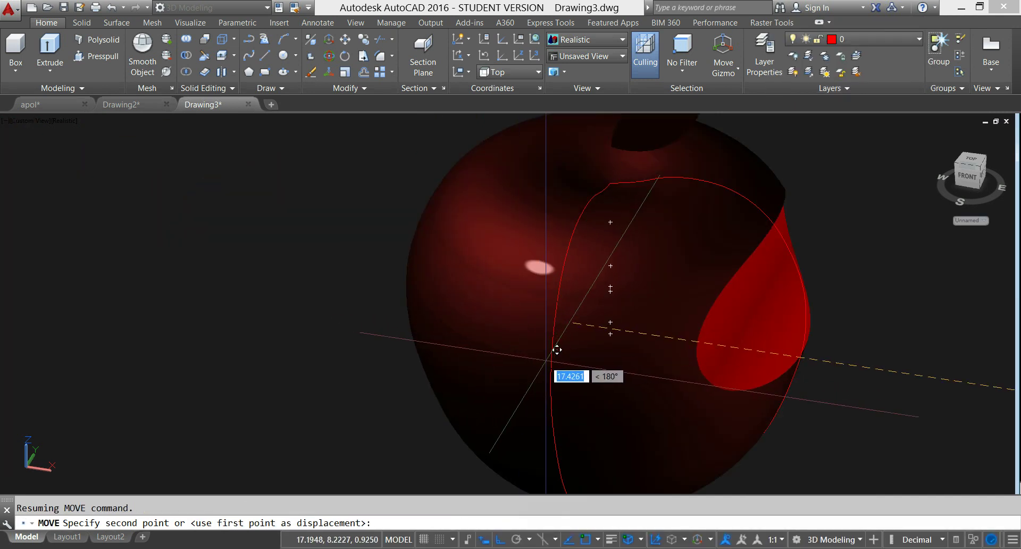
{"action": "scroll", "coordinate": [547, 372], "scroll_direction": "down", "scroll_amount": 4}
{"action": "left_click", "coordinate": [383, 266]}
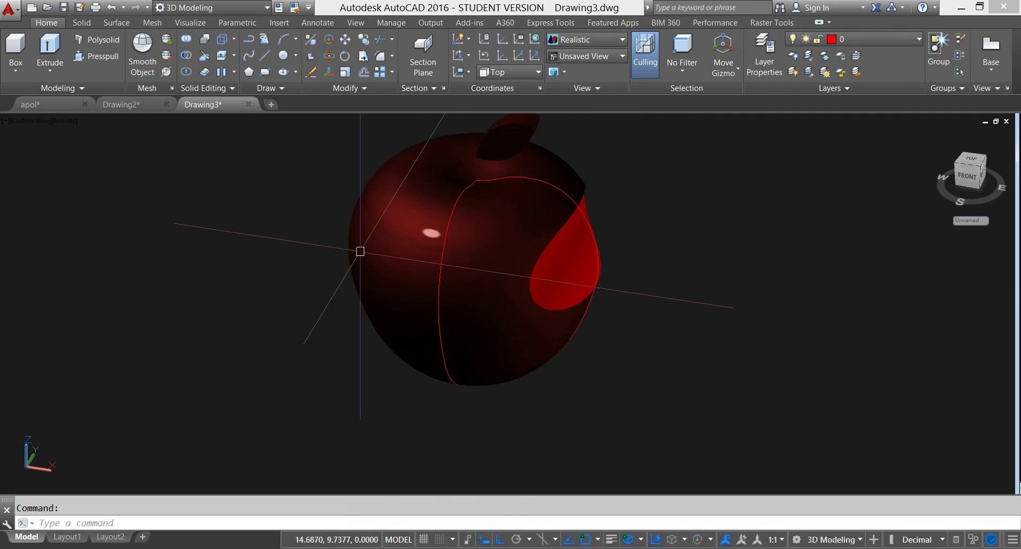
Step: Switch the viewport visual style to 2D Wireframe and select the small logo apple
{"action": "left_click", "coordinate": [67, 120]}
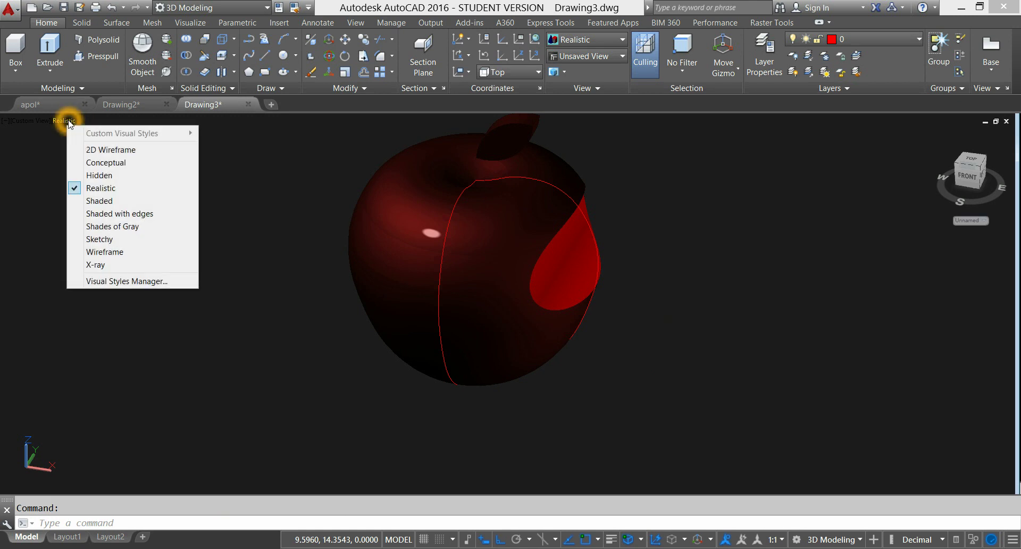
{"action": "left_click", "coordinate": [113, 150]}
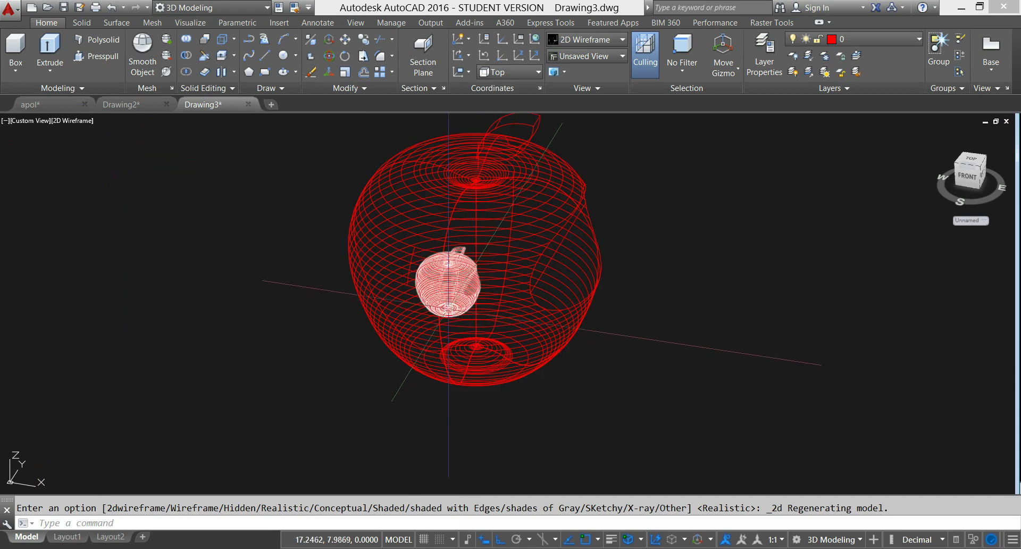
{"action": "left_click", "coordinate": [449, 306]}
Step: Pan the view and switch the viewport to the Right preset view
{"action": "middle_click_drag", "start_coordinate": [472, 323], "coordinate": [534, 321]}
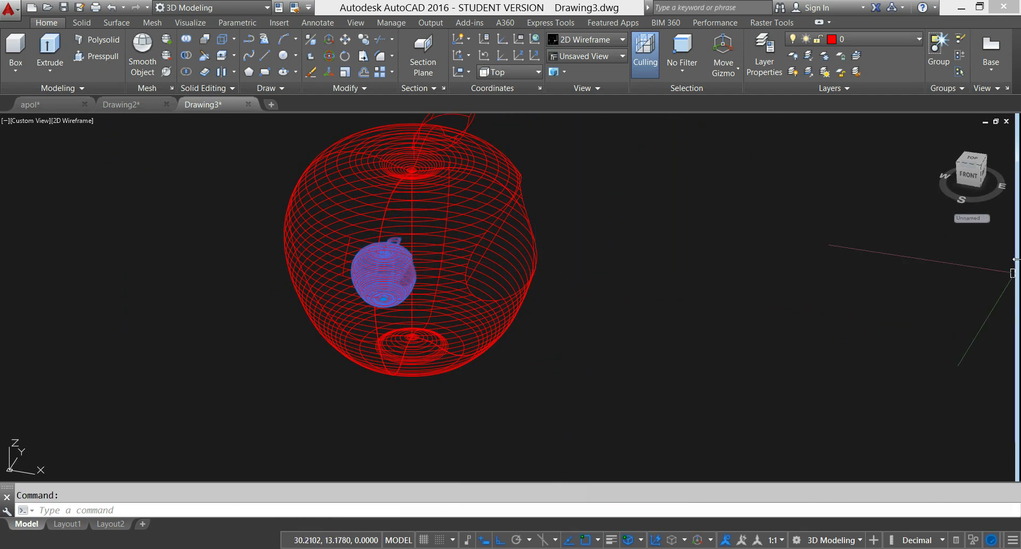
{"action": "left_click", "coordinate": [968, 175]}
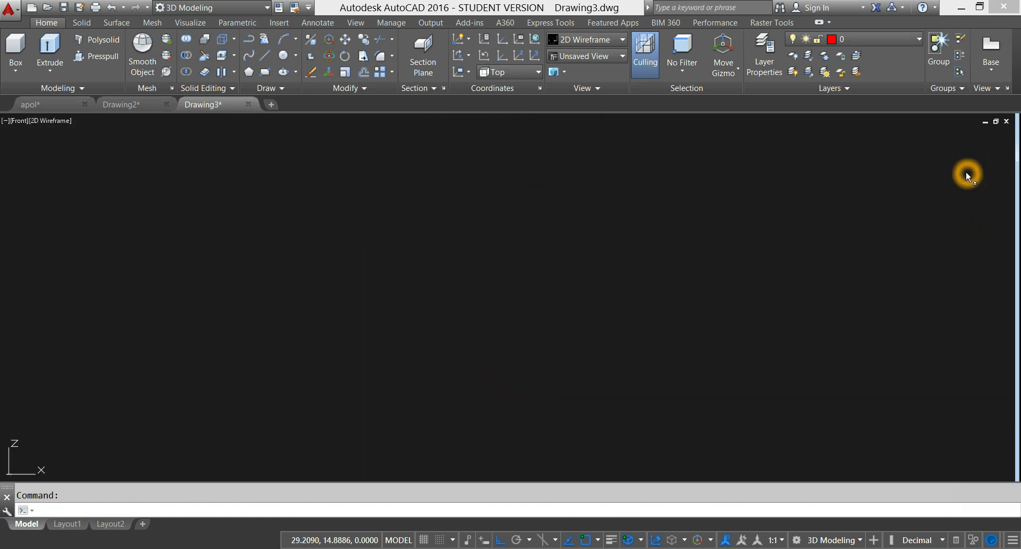
{"action": "left_click", "coordinate": [953, 168]}
{"action": "left_click", "coordinate": [17, 120]}
{"action": "left_click", "coordinate": [61, 189]}
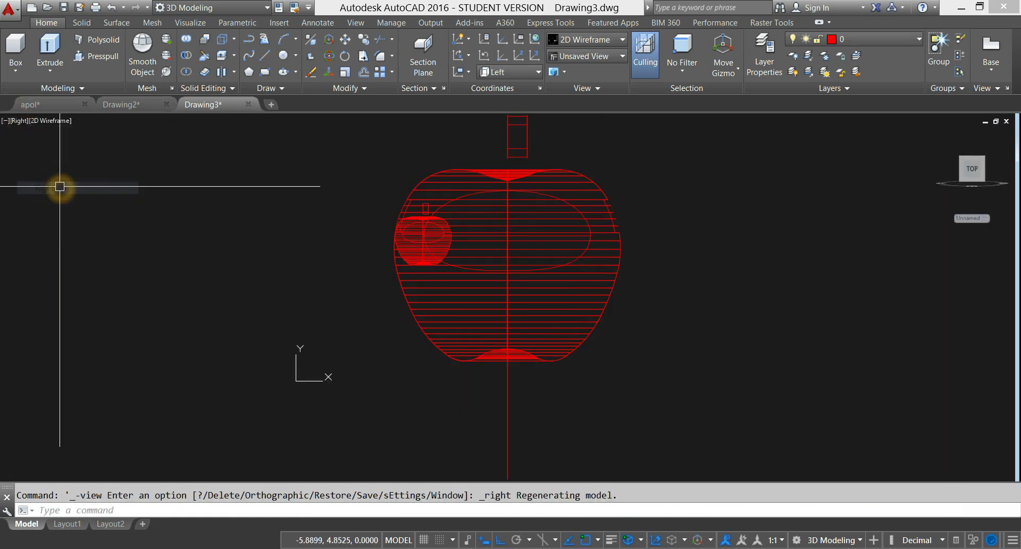
Step: Move the small logo apple to the big apple's left edge, then orbit back to perspective
{"action": "left_click", "coordinate": [432, 239]}
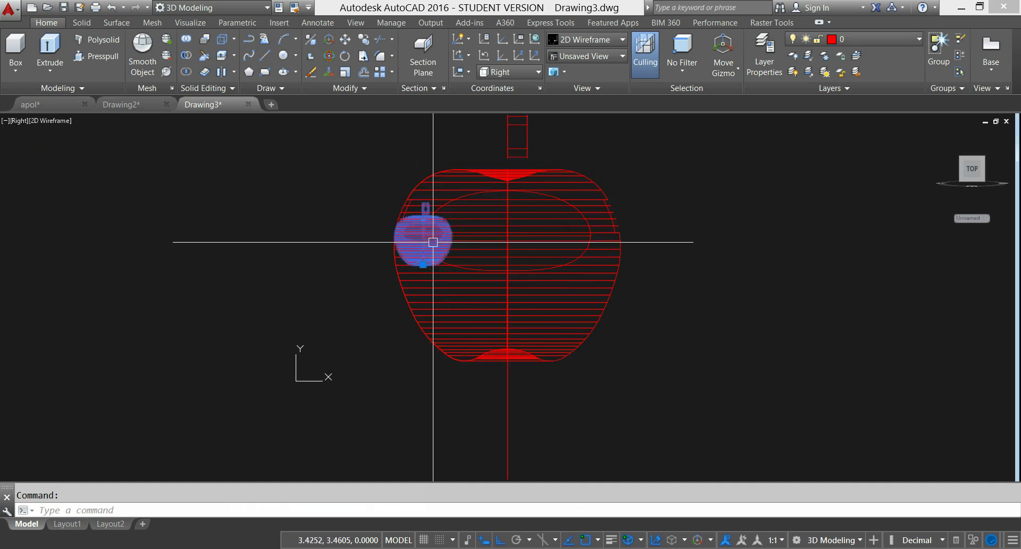
{"action": "right_click", "coordinate": [320, 198]}
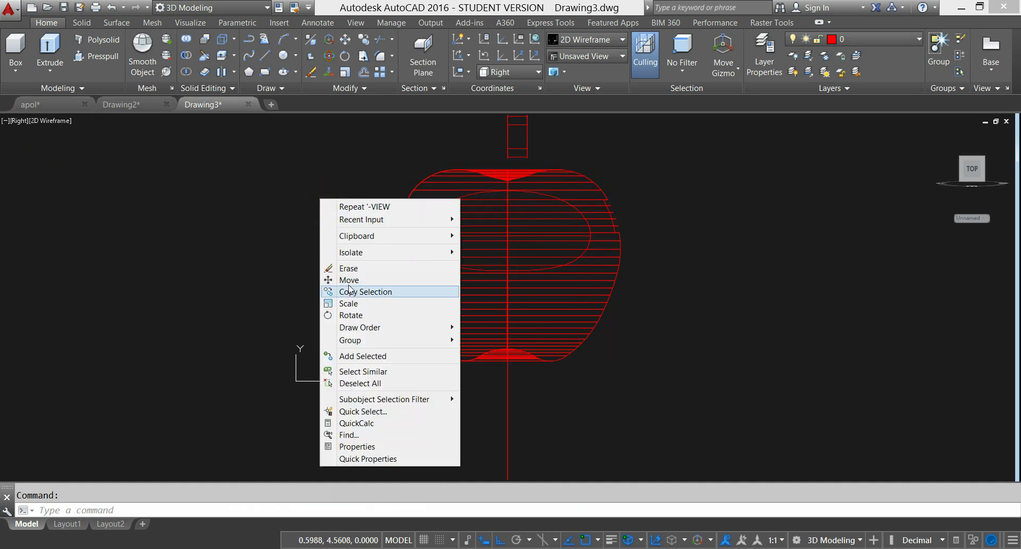
{"action": "left_click", "coordinate": [349, 280]}
{"action": "left_click", "coordinate": [715, 290]}
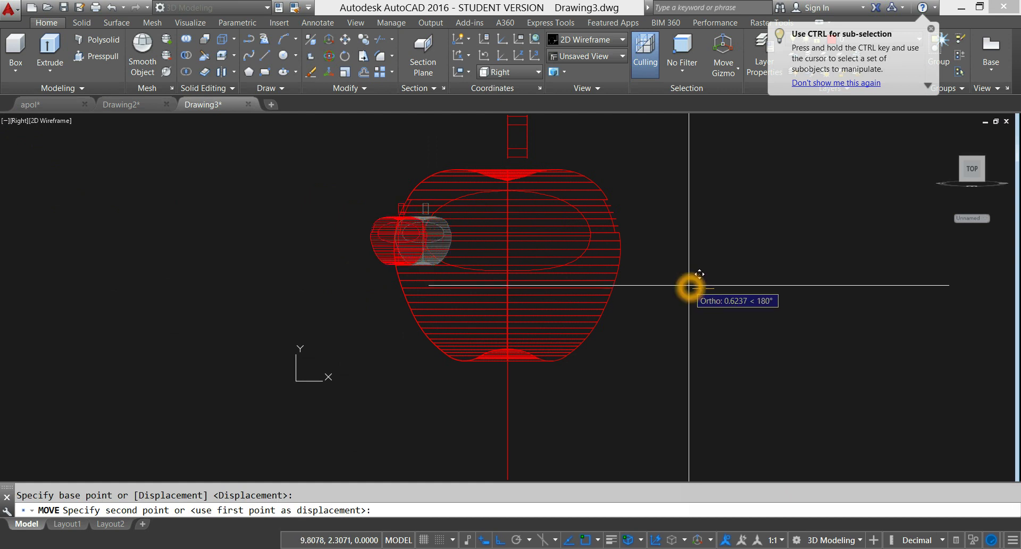
{"action": "left_click", "coordinate": [690, 287]}
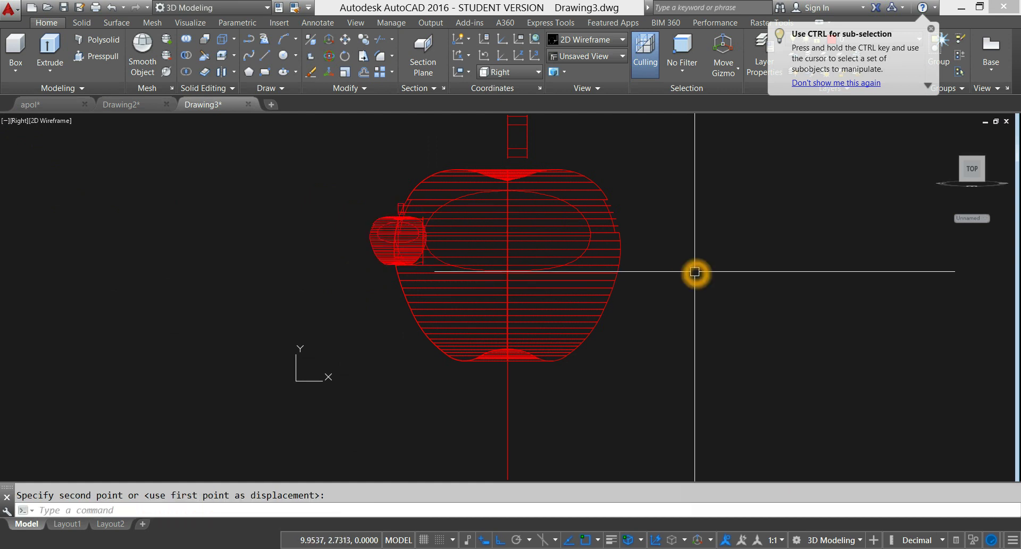
{"action": "middle_click_drag", "start_coordinate": [695, 271], "coordinate": [778, 305], "text": "shift"}
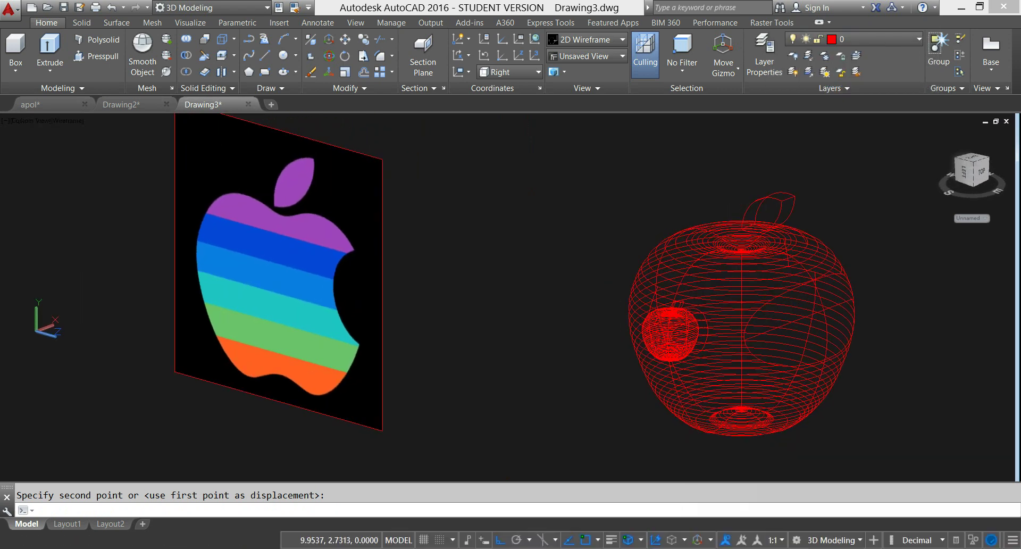
Step: Set the visual style to Realistic, then delete and detach the rainbow logo reference image
{"action": "left_click", "coordinate": [86, 119]}
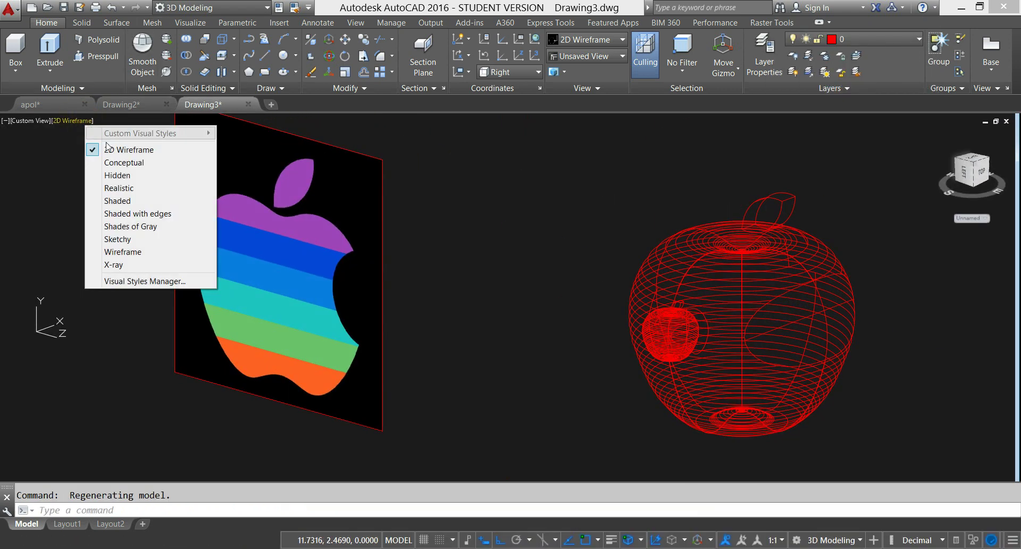
{"action": "left_click", "coordinate": [133, 190]}
{"action": "middle_click_drag", "start_coordinate": [558, 303], "coordinate": [504, 296]}
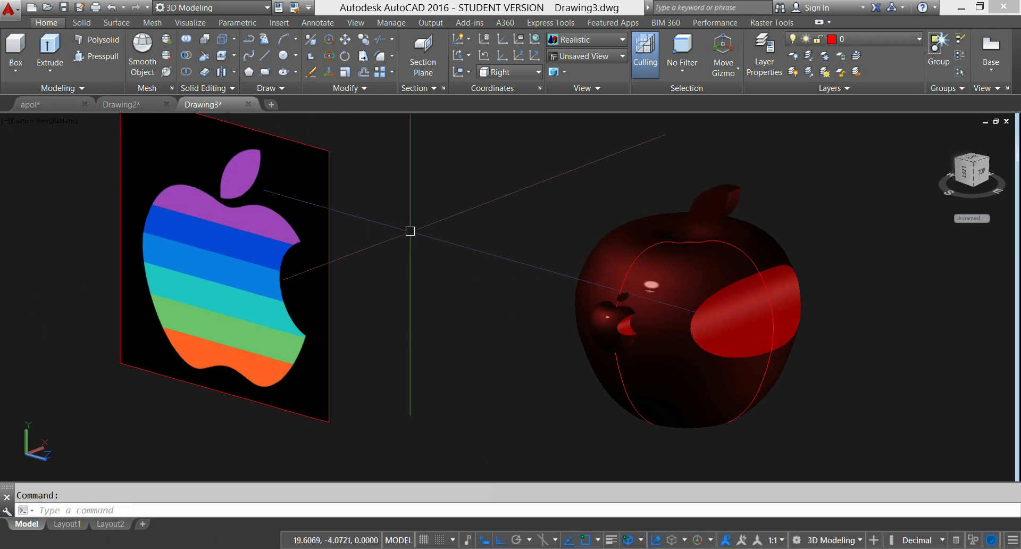
{"action": "left_click", "coordinate": [330, 181]}
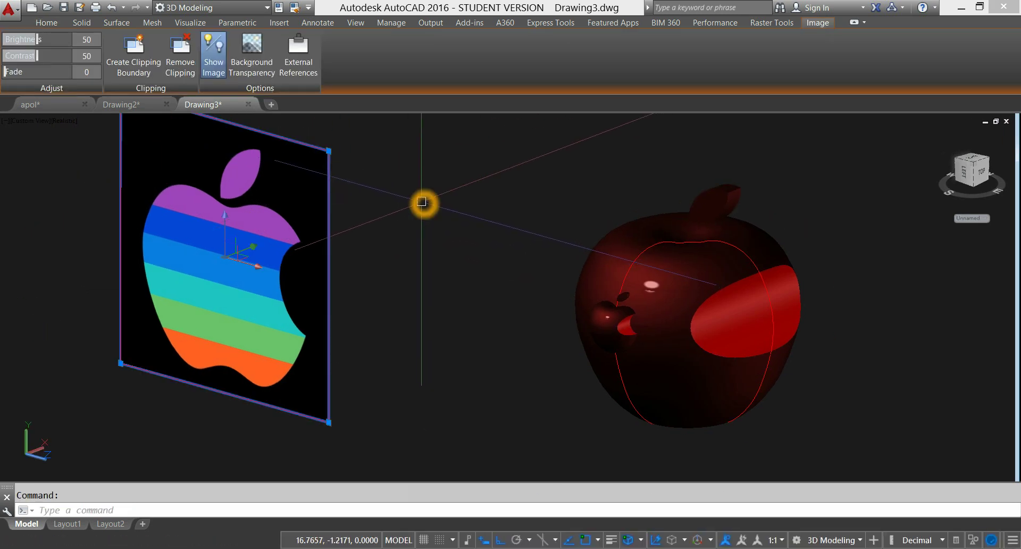
{"action": "key", "text": "Delete"}
{"action": "left_click", "coordinate": [513, 303]}
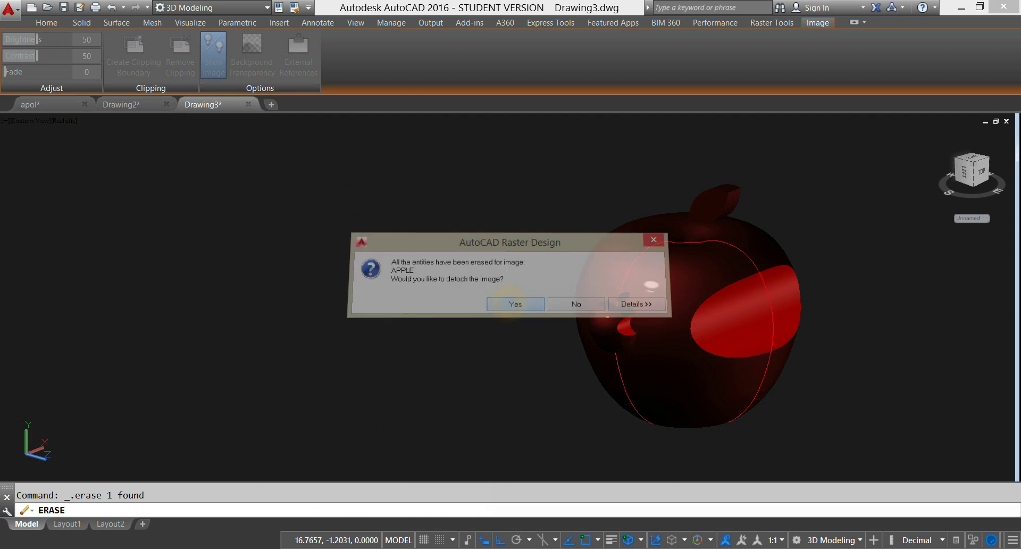
{"action": "scroll", "coordinate": [397, 250], "scroll_direction": "up", "scroll_amount": 5}
{"action": "middle_click_drag", "start_coordinate": [398, 250], "coordinate": [490, 269], "text": "shift"}
{"action": "scroll", "coordinate": [468, 243], "scroll_direction": "up", "scroll_amount": 5}
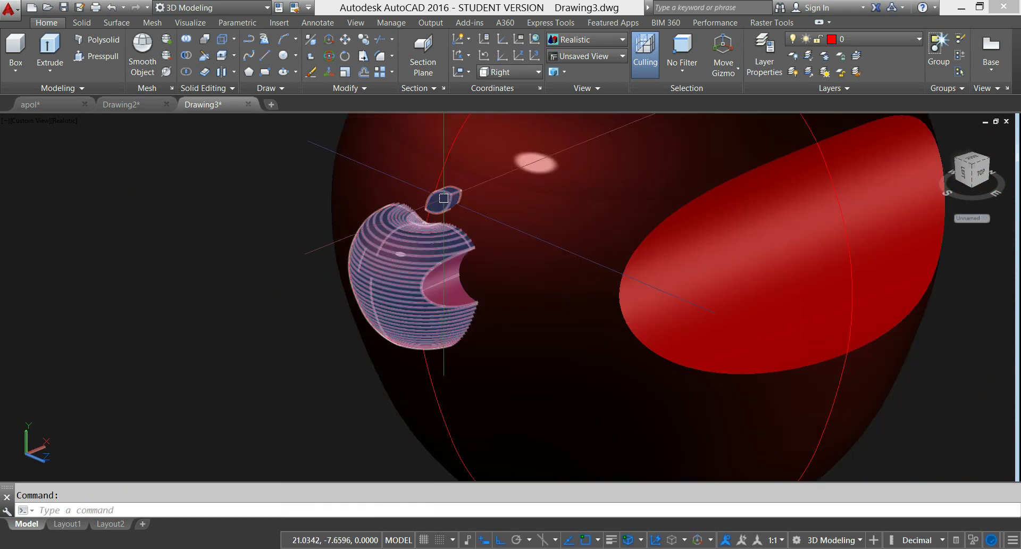
Step: Move the small logo solid slightly deeper into the apple's left surface
{"action": "left_click", "coordinate": [444, 198]}
{"action": "right_click", "coordinate": [212, 153]}
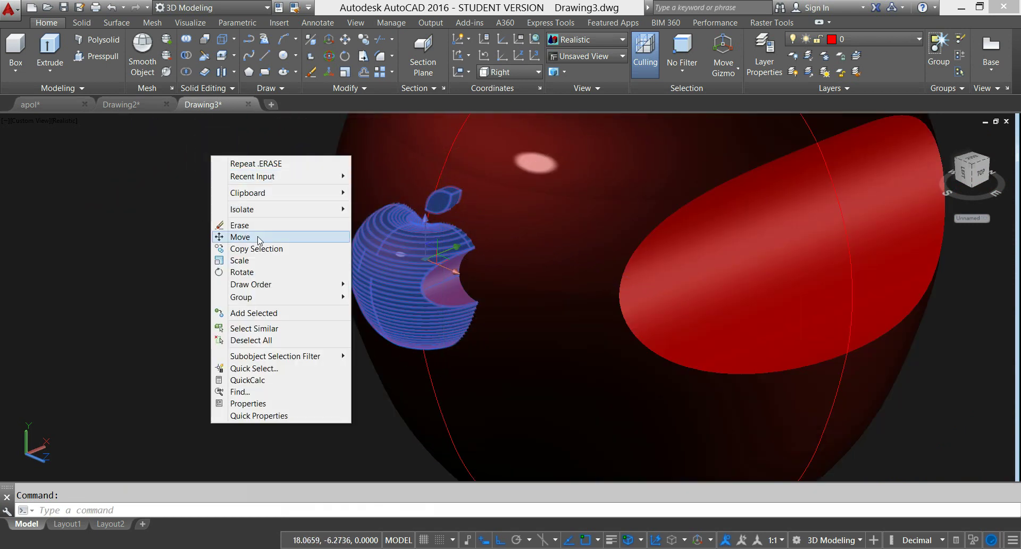
{"action": "left_click", "coordinate": [258, 236]}
{"action": "left_click", "coordinate": [234, 236]}
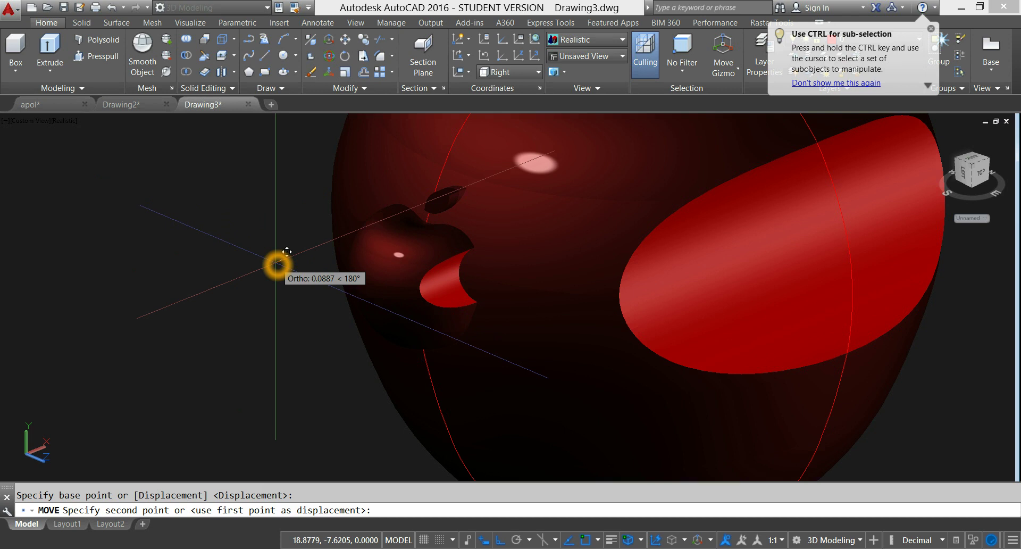
{"action": "left_click", "coordinate": [278, 265]}
{"action": "scroll", "coordinate": [262, 242], "scroll_direction": "down", "scroll_amount": 5}
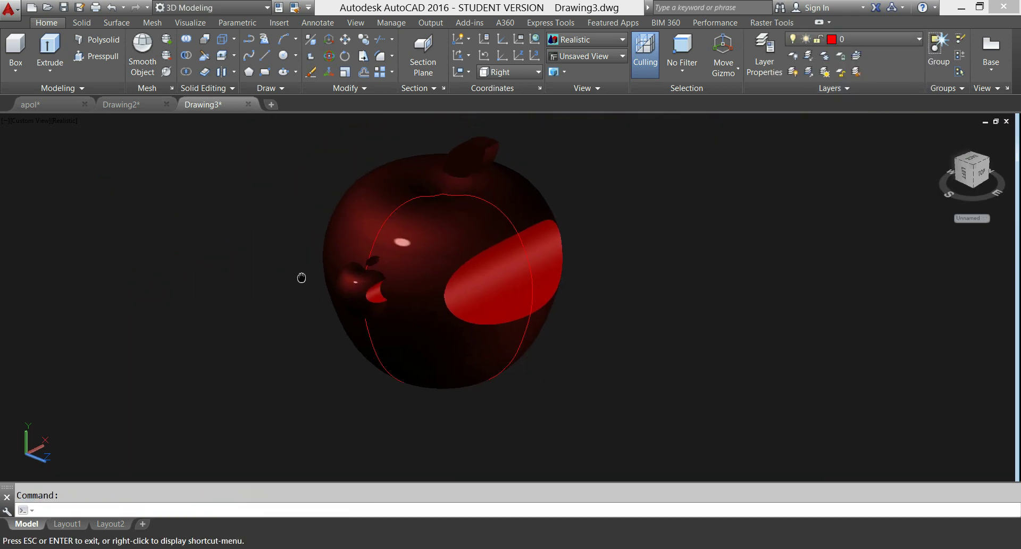
Step: Subtract the small logo solid from the apple to carve the logo recess, then orbit to check
{"action": "left_click", "coordinate": [188, 57]}
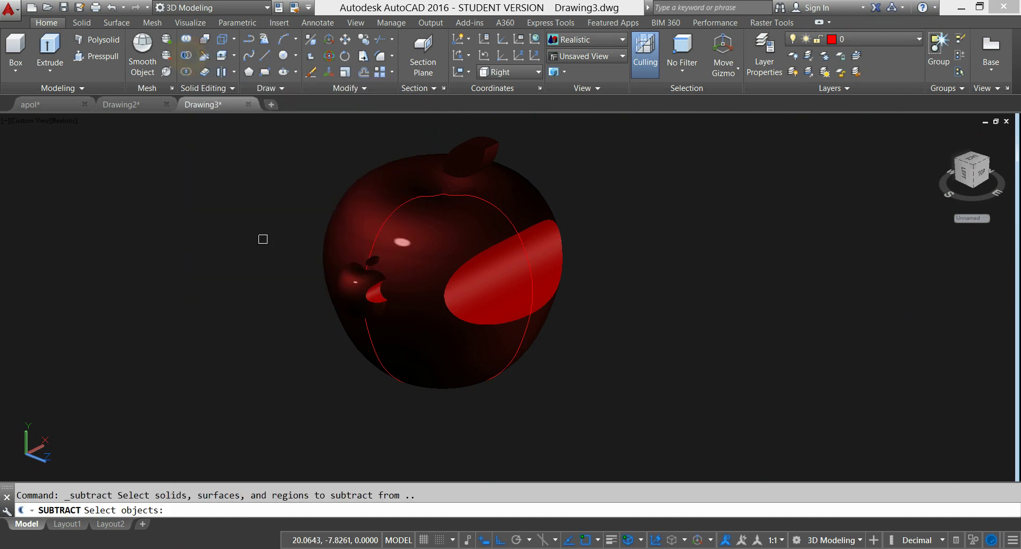
{"action": "left_click", "coordinate": [348, 217]}
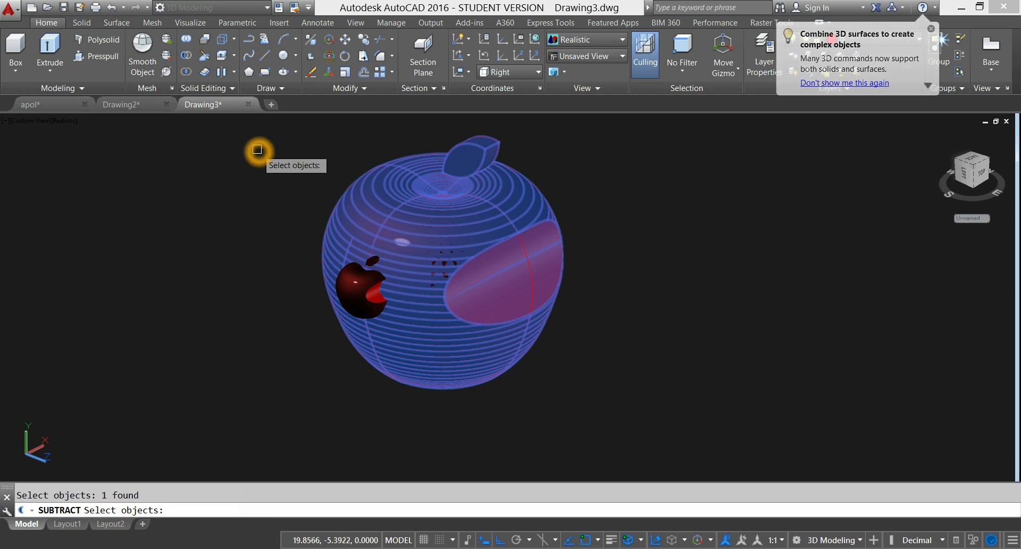
{"action": "key", "text": "Return"}
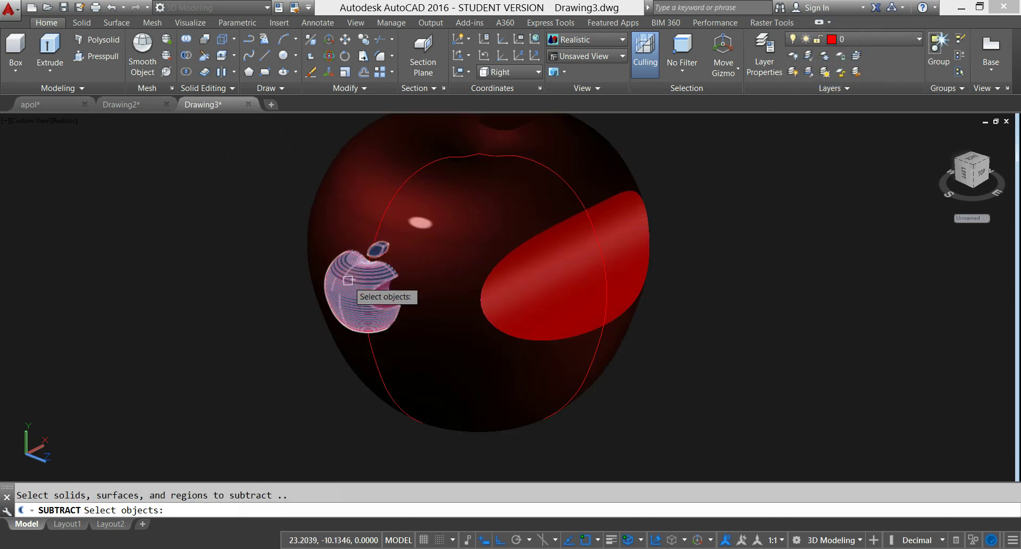
{"action": "left_click", "coordinate": [346, 285]}
{"action": "key", "text": "Return"}
{"action": "middle_click_drag", "start_coordinate": [197, 161], "coordinate": [474, 353], "text": "shift"}
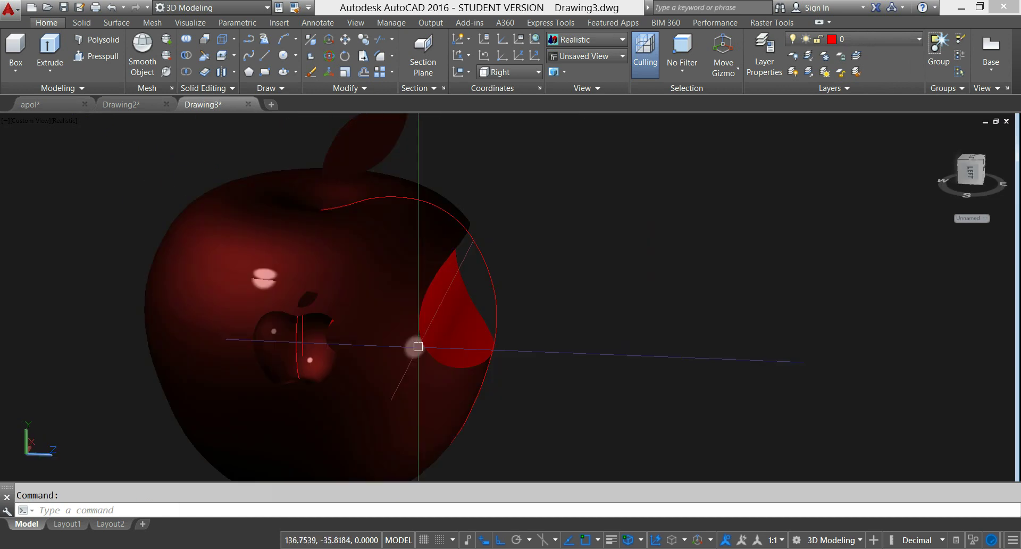
{"action": "scroll", "coordinate": [561, 314], "scroll_direction": "down", "scroll_amount": 5}
{"action": "scroll", "coordinate": [554, 310], "scroll_direction": "up", "scroll_amount": 3}
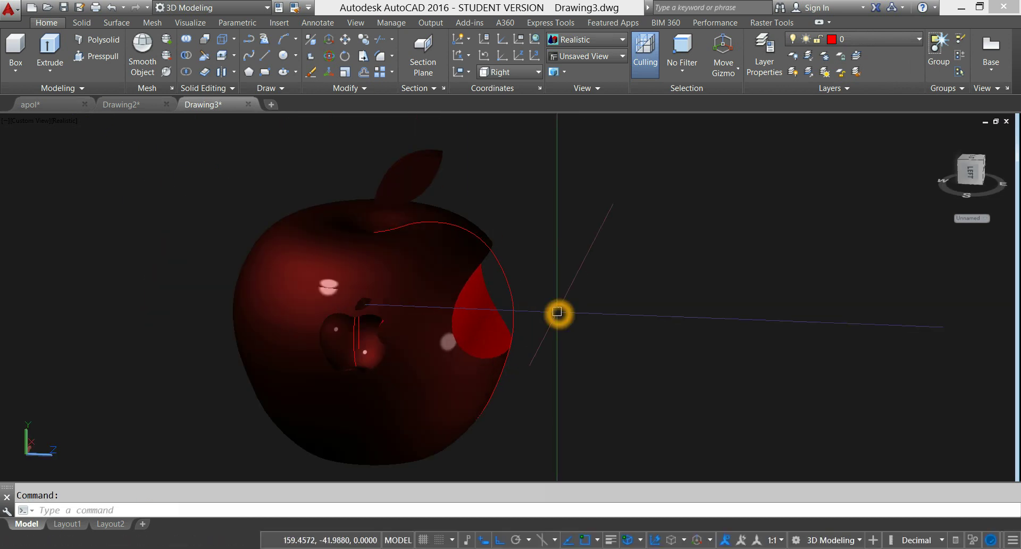
Step: Move the apple to the right, clear of the red profile outlines
{"action": "left_click", "coordinate": [399, 250]}
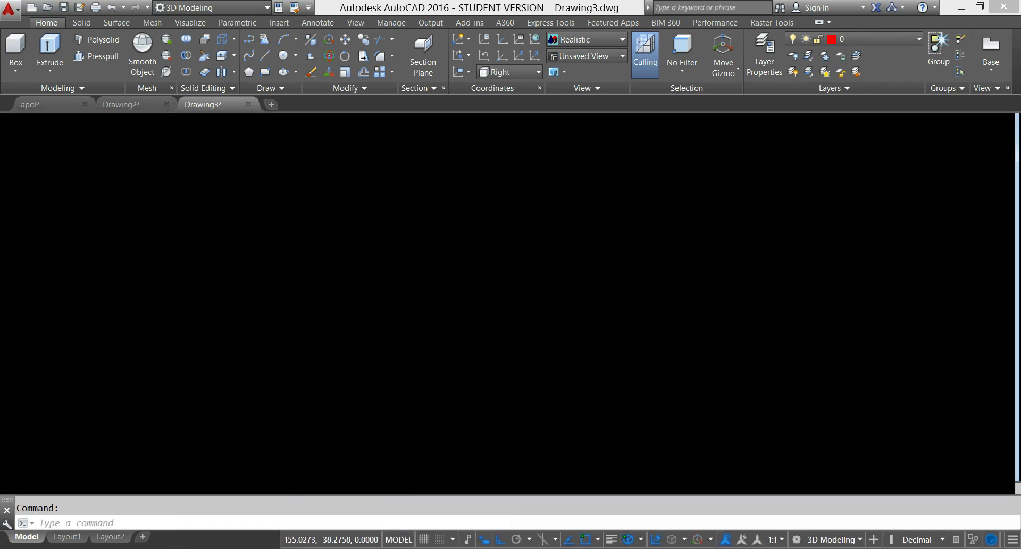
{"action": "right_click", "coordinate": [532, 208]}
{"action": "left_click", "coordinate": [558, 287]}
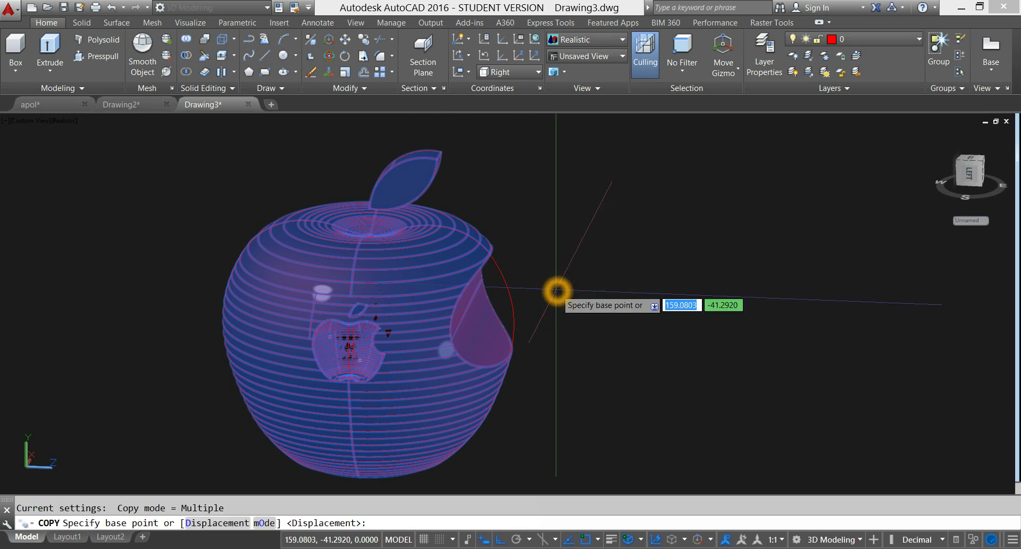
{"action": "key", "text": "Escape"}
{"action": "left_click", "coordinate": [445, 261]}
{"action": "right_click", "coordinate": [538, 183]}
{"action": "left_click", "coordinate": [565, 265]}
{"action": "left_click", "coordinate": [563, 268]}
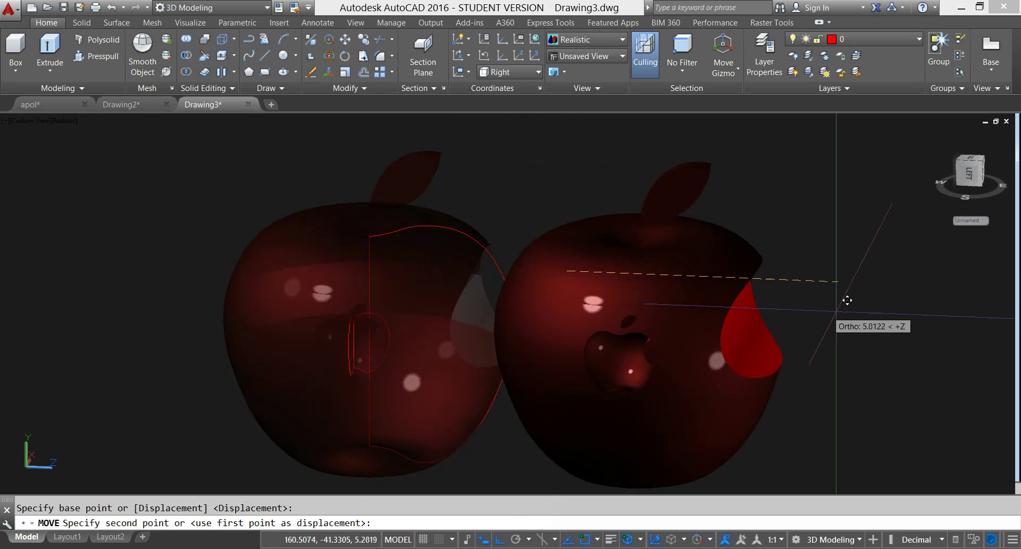
{"action": "left_click", "coordinate": [864, 294]}
{"action": "middle_click_drag", "start_coordinate": [864, 294], "coordinate": [699, 260]}
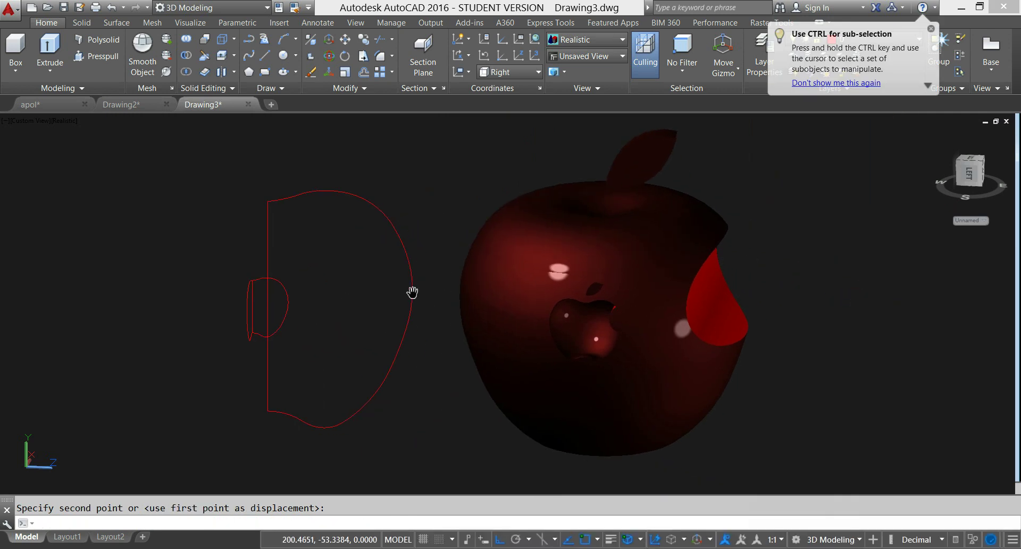
Step: Window-select and delete the three red profile outlines, undoing the stray view change
{"action": "left_click", "coordinate": [420, 321]}
{"action": "left_click", "coordinate": [152, 122]}
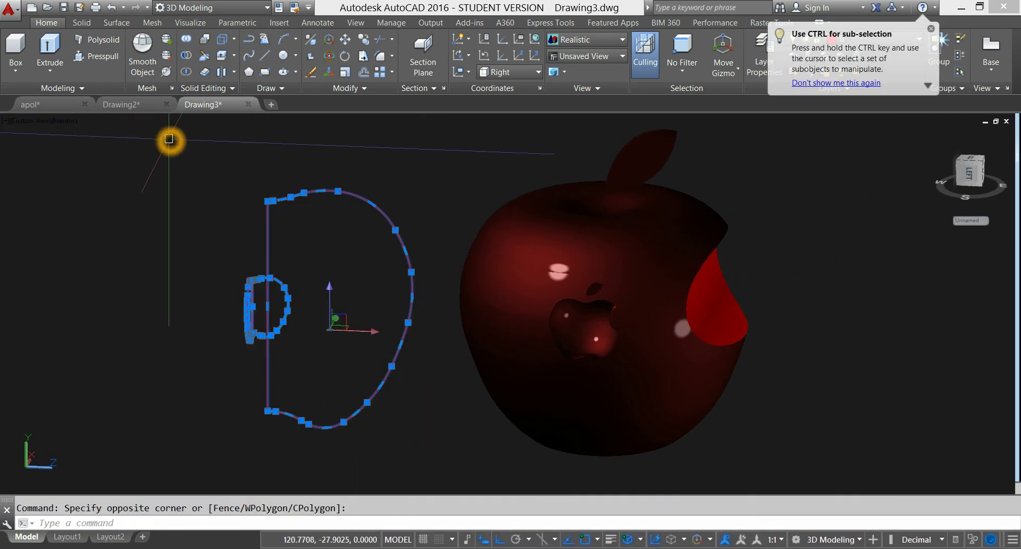
{"action": "key", "text": "Delete"}
{"action": "middle_click_drag", "start_coordinate": [200, 162], "coordinate": [269, 210], "text": "shift"}
{"action": "scroll", "coordinate": [269, 213], "scroll_direction": "down", "scroll_amount": 3}
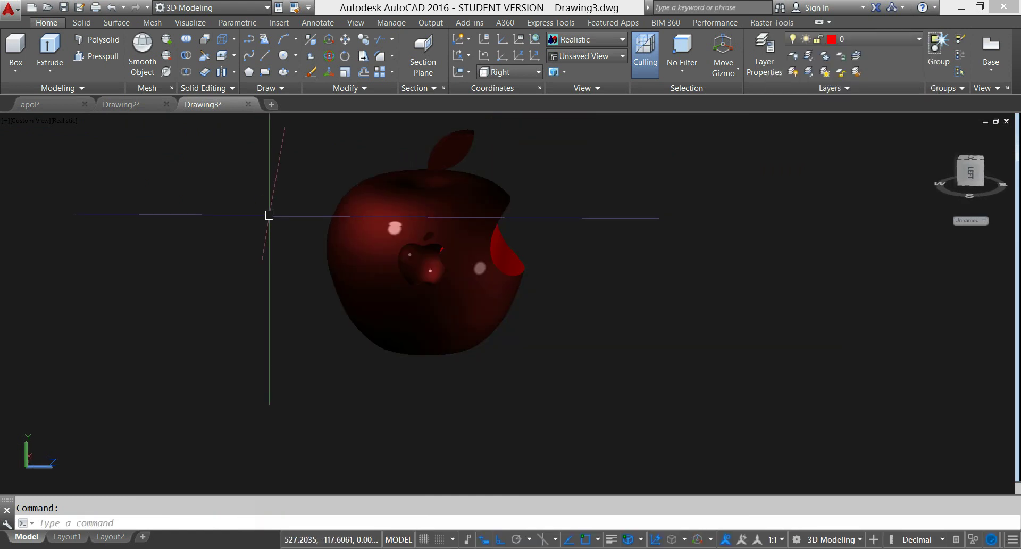
{"action": "scroll", "coordinate": [414, 256], "scroll_direction": "up", "scroll_amount": 1}
{"action": "key", "text": "ctrl+z"}
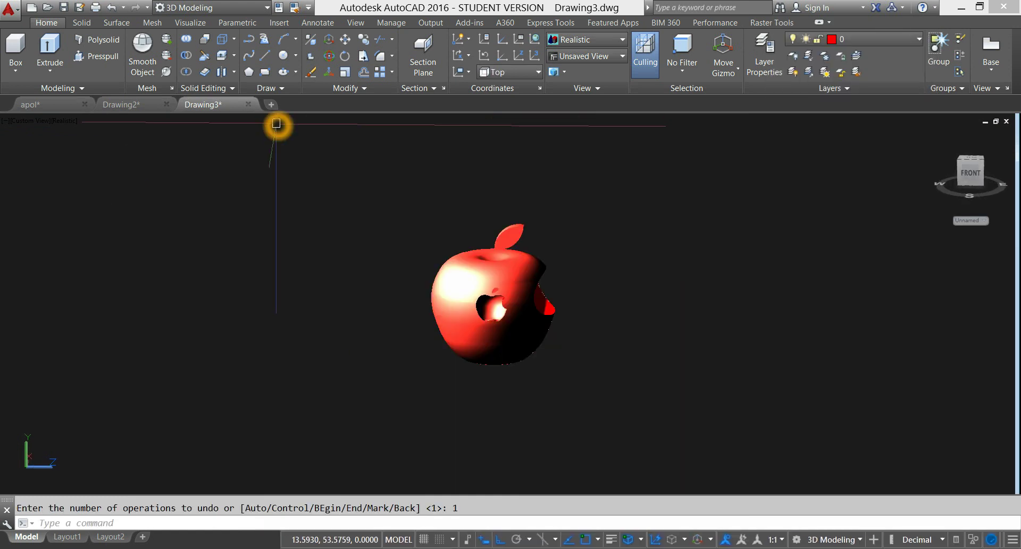
Step: On the Visualize tab, set exposure to 9.6 and switch the sunlight back on
{"action": "left_click", "coordinate": [189, 23]}
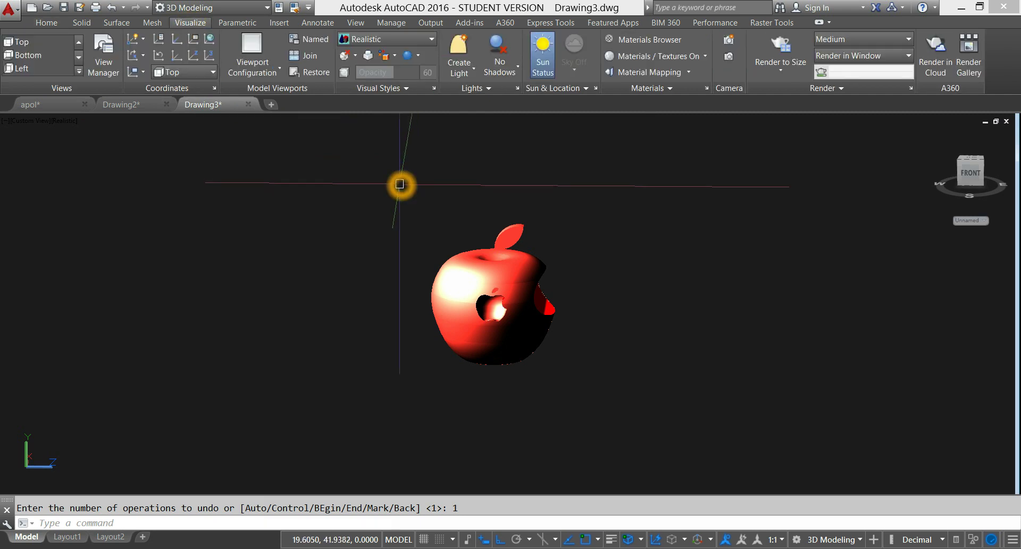
{"action": "left_click", "coordinate": [546, 71]}
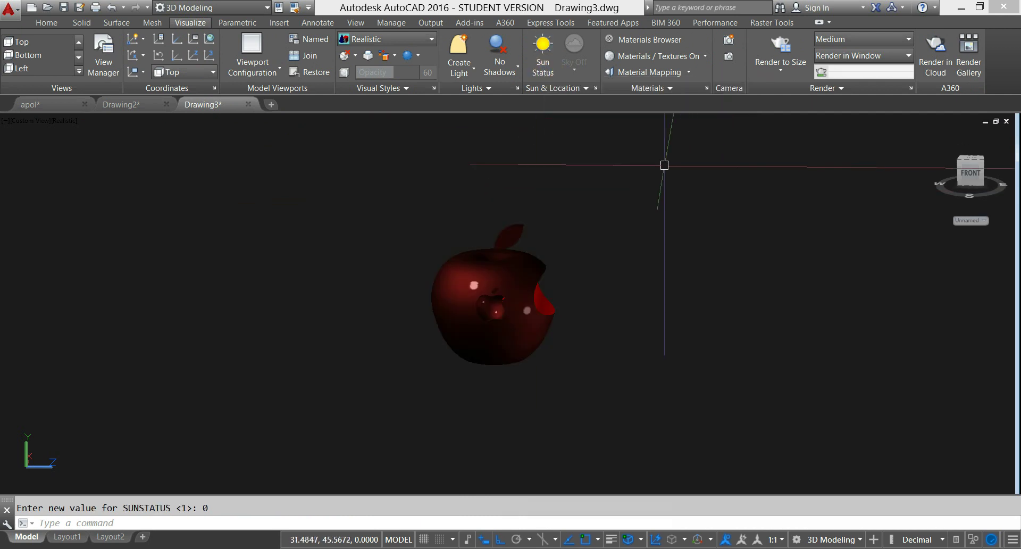
{"action": "left_click", "coordinate": [490, 89]}
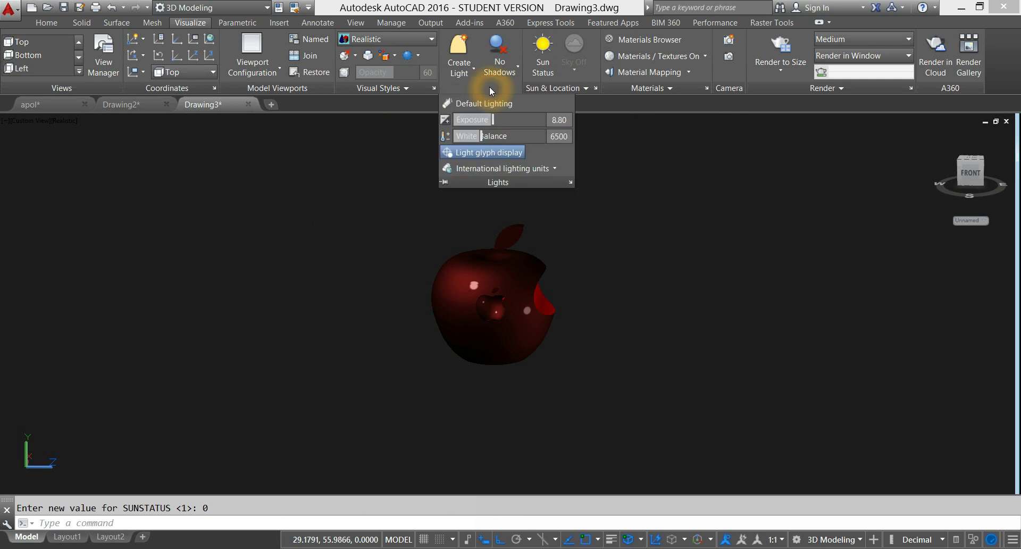
{"action": "mouse_move", "coordinate": [492, 119]}
{"action": "left_mouse_down"}
{"action": "mouse_move", "coordinate": [483, 118]}
{"action": "mouse_move", "coordinate": [494, 120]}
{"action": "left_mouse_up"}
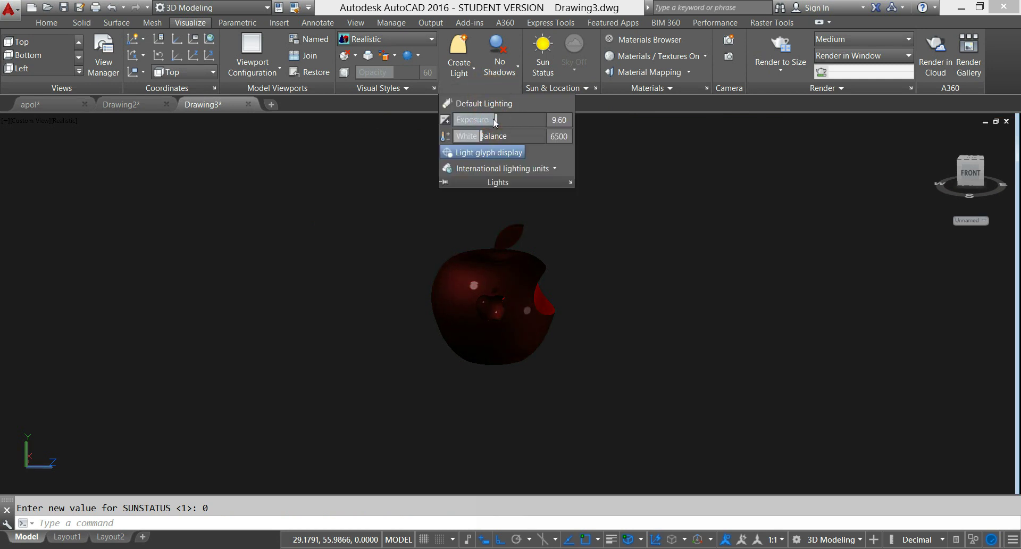
{"action": "left_click", "coordinate": [630, 158]}
{"action": "left_click", "coordinate": [550, 67]}
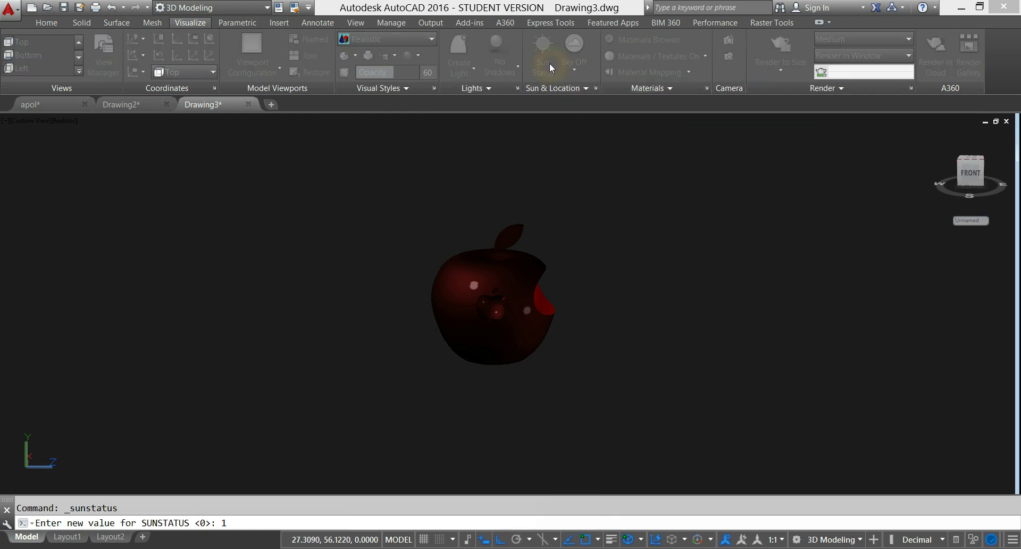
Step: Confirm the sun, turn on Environment, and choose a three-color Gradient custom background
{"action": "left_click", "coordinate": [439, 271]}
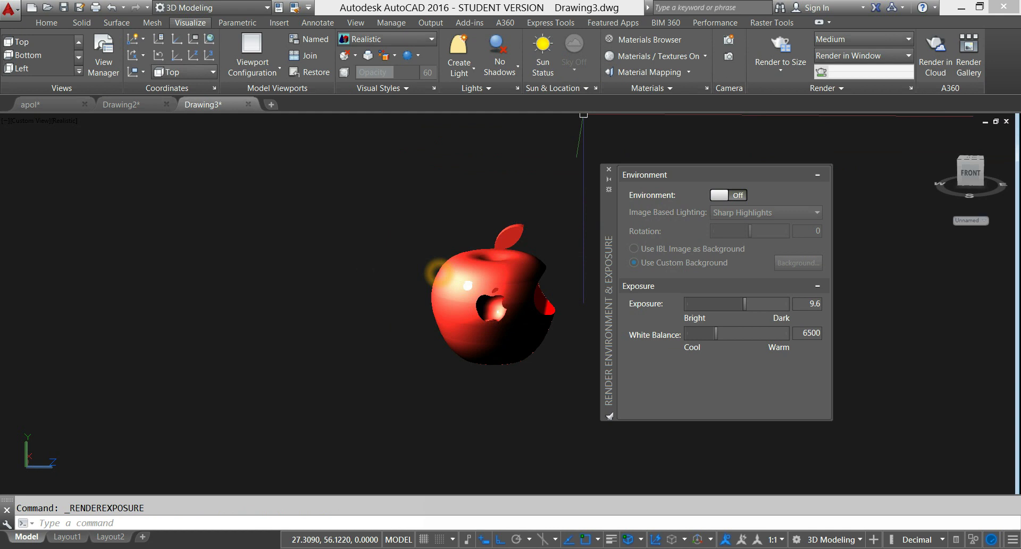
{"action": "left_click", "coordinate": [717, 197]}
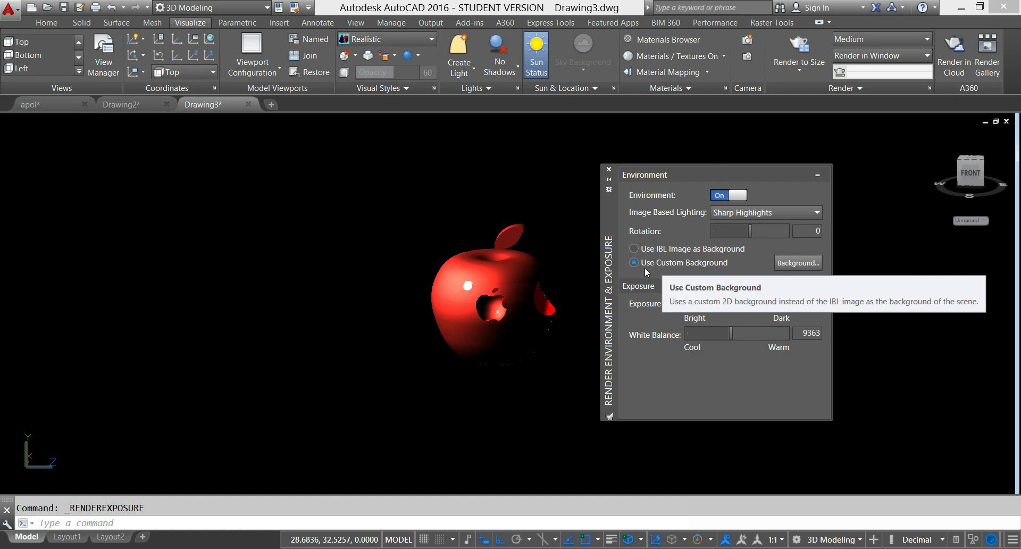
{"action": "left_click", "coordinate": [782, 263]}
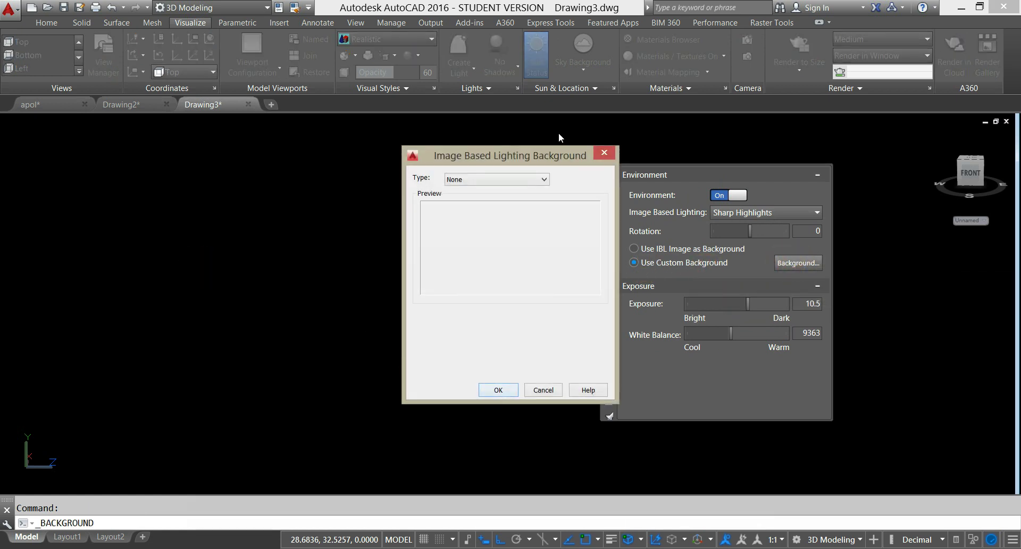
{"action": "left_click_drag", "start_coordinate": [538, 149], "coordinate": [299, 129]}
{"action": "left_click", "coordinate": [304, 160]}
{"action": "left_click", "coordinate": [248, 188]}
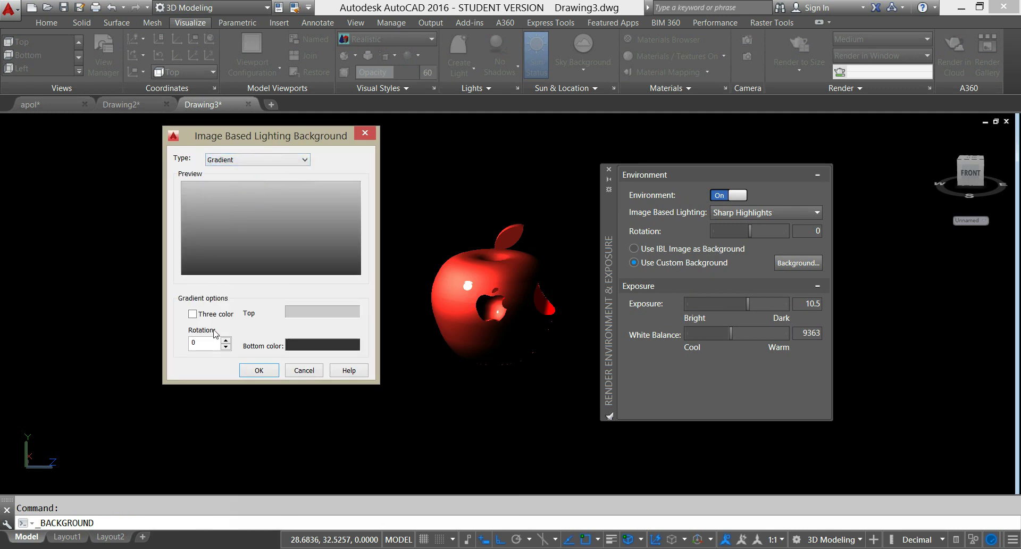
{"action": "left_click", "coordinate": [192, 314]}
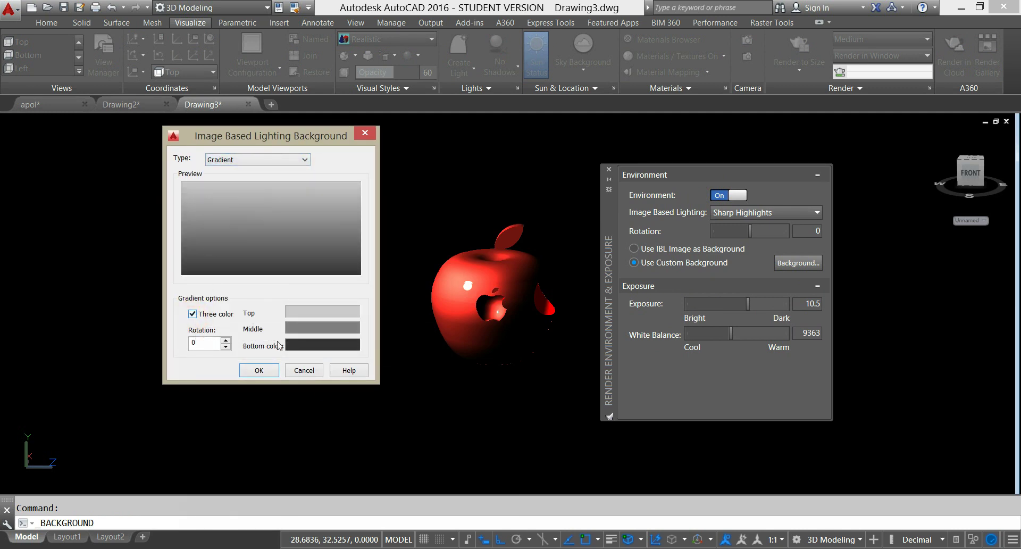
Step: Set the gradient colours to dark red top, near-black middle, light grey bottom, and apply
{"action": "left_click", "coordinate": [322, 313]}
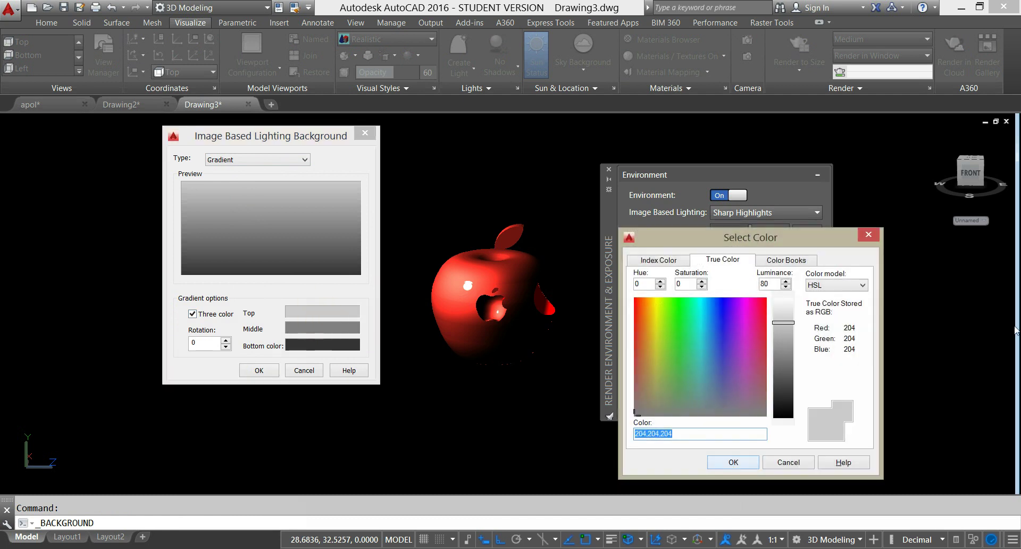
{"action": "left_click", "coordinate": [681, 267]}
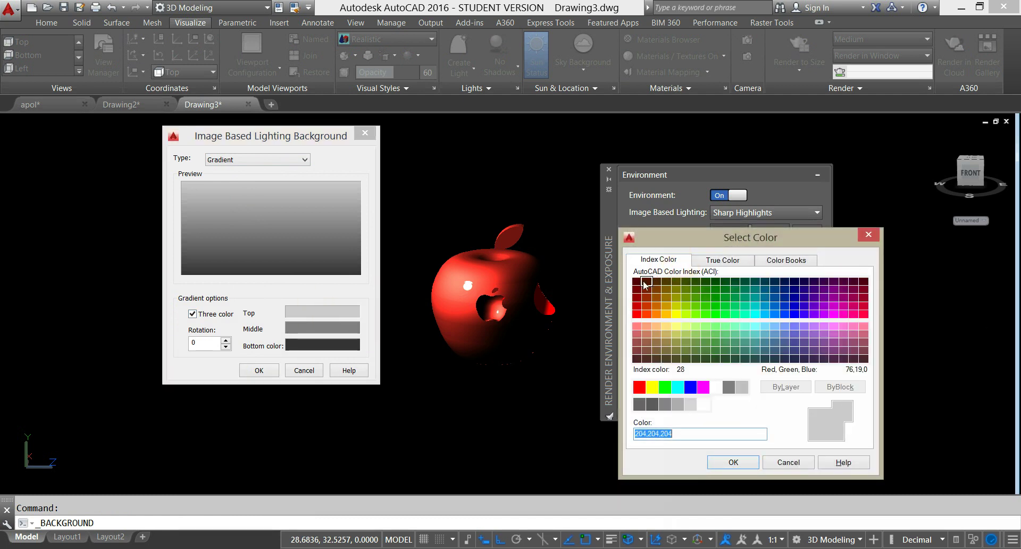
{"action": "left_click", "coordinate": [747, 262]}
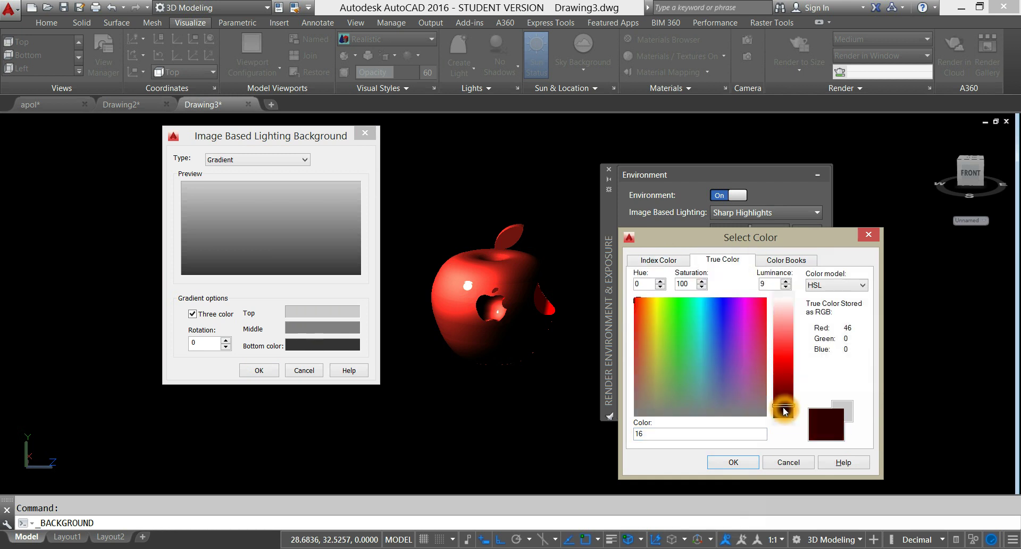
{"action": "left_click", "coordinate": [734, 462]}
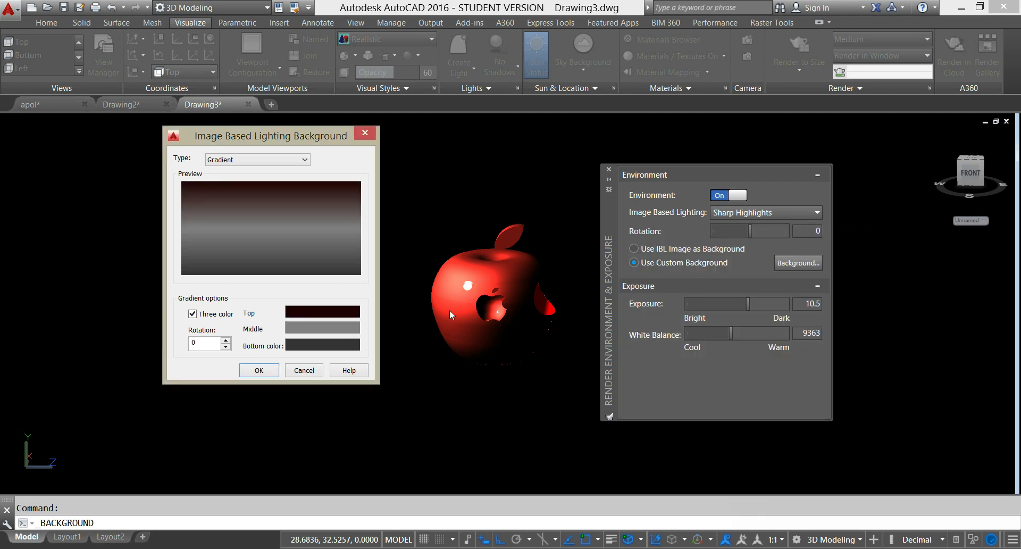
{"action": "left_click", "coordinate": [331, 326]}
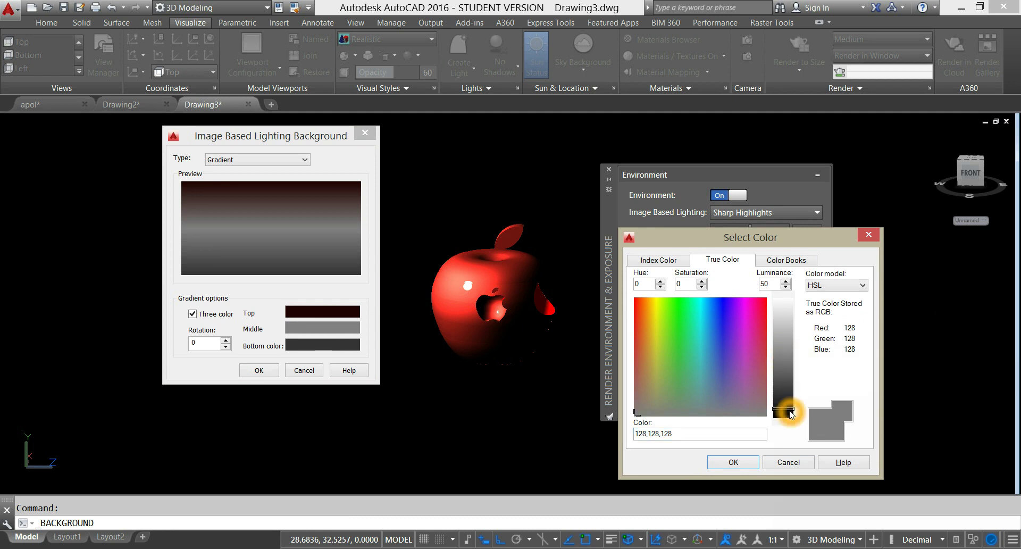
{"action": "left_click", "coordinate": [739, 460]}
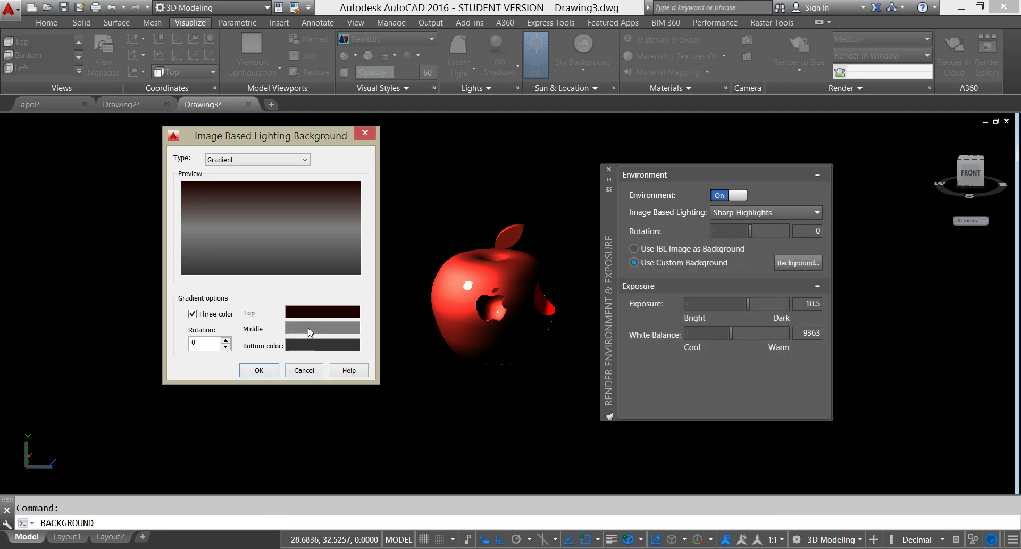
{"action": "left_click", "coordinate": [313, 345]}
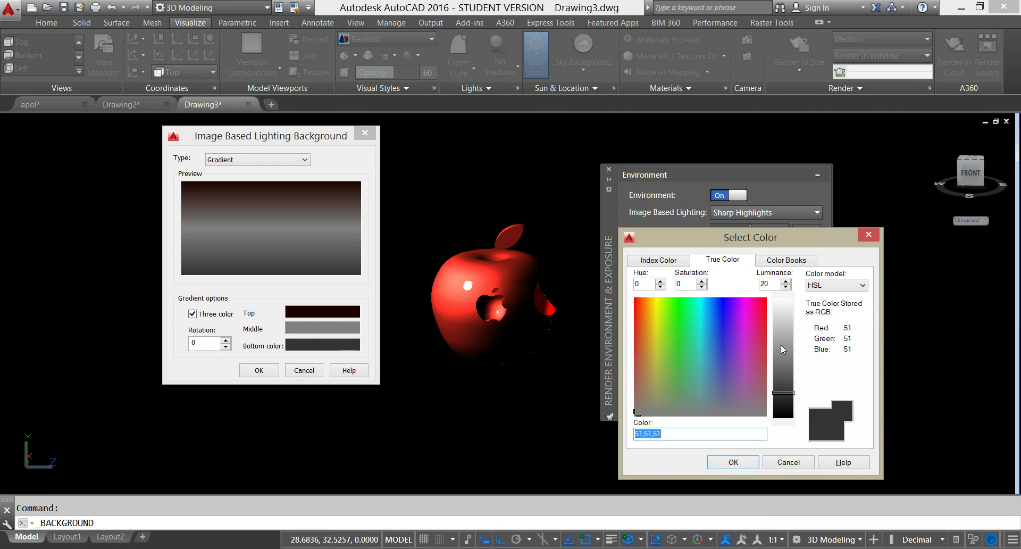
{"action": "left_click", "coordinate": [747, 464]}
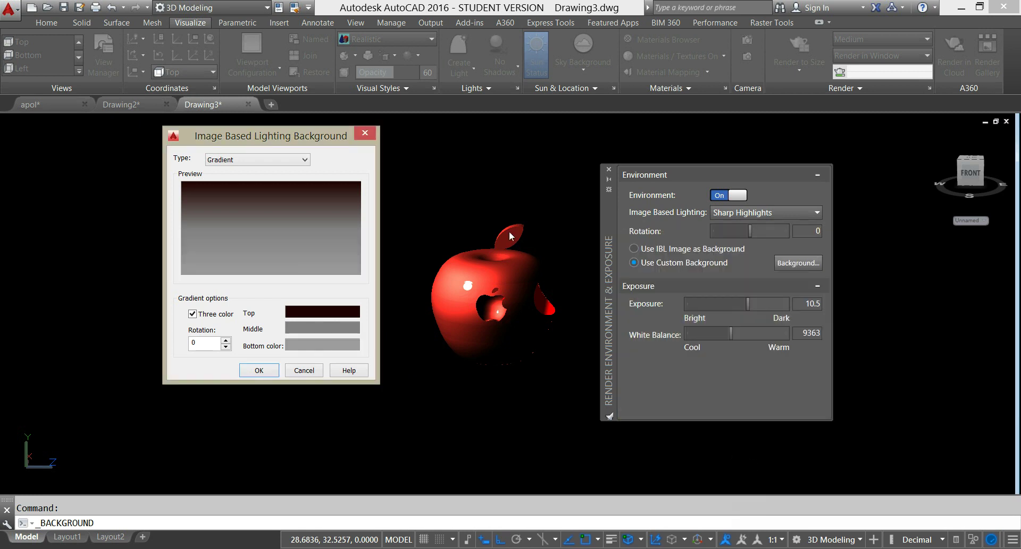
{"action": "left_click", "coordinate": [327, 332]}
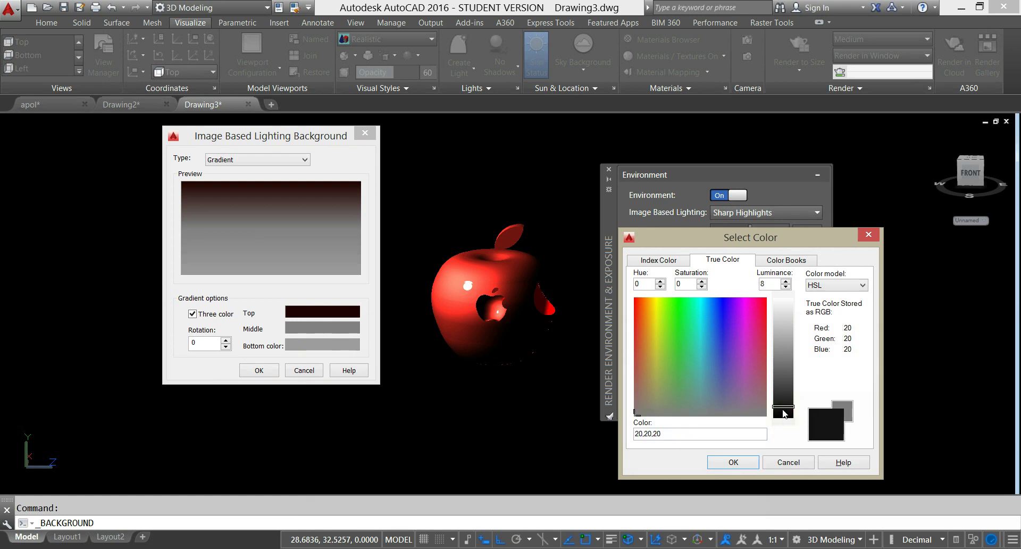
{"action": "left_click", "coordinate": [744, 463]}
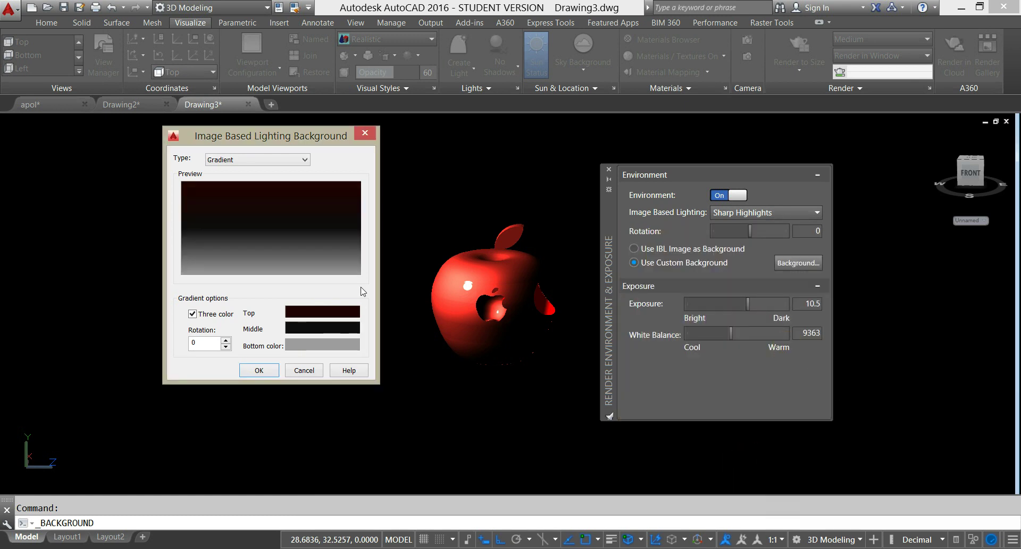
{"action": "left_click", "coordinate": [274, 368]}
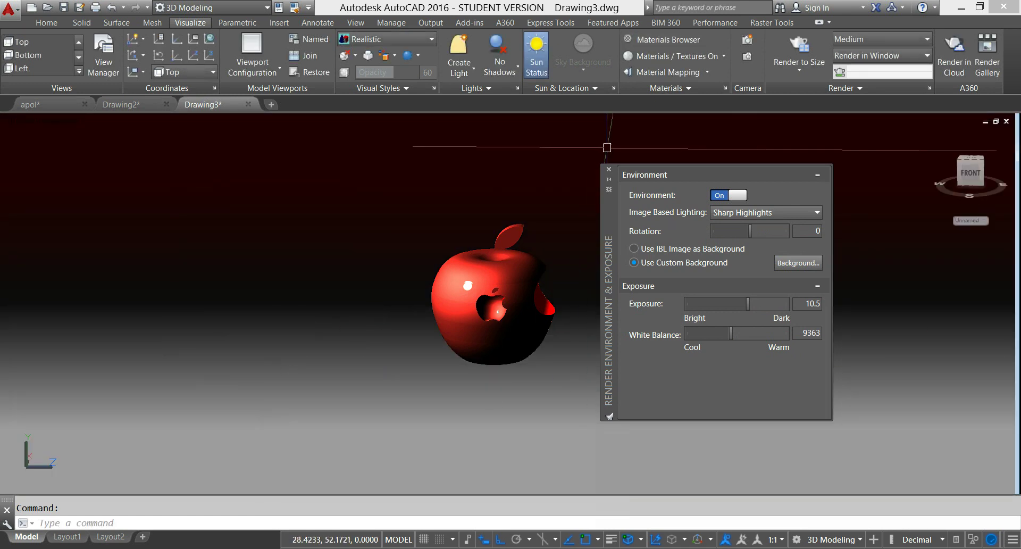
Step: Close the environment settings and turn on Ground Shadows
{"action": "left_click", "coordinate": [609, 170]}
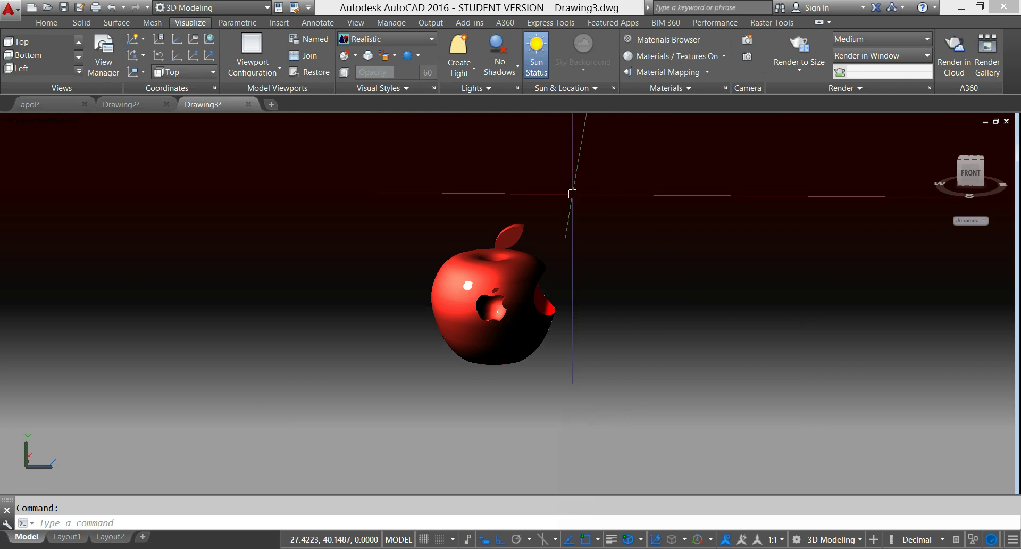
{"action": "middle_click_drag", "start_coordinate": [574, 191], "coordinate": [534, 200]}
{"action": "scroll", "coordinate": [500, 192], "scroll_direction": "down", "scroll_amount": 2}
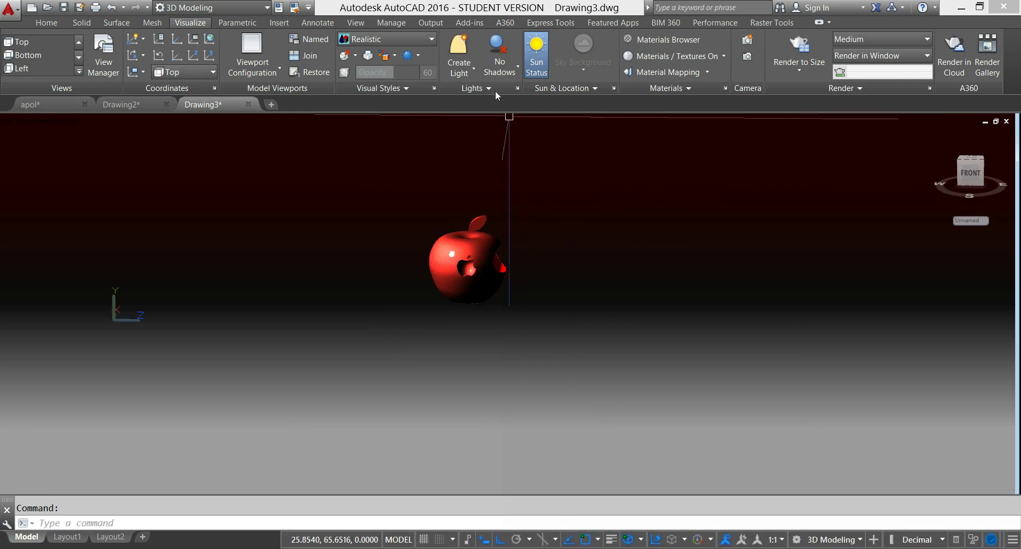
{"action": "left_click", "coordinate": [512, 68]}
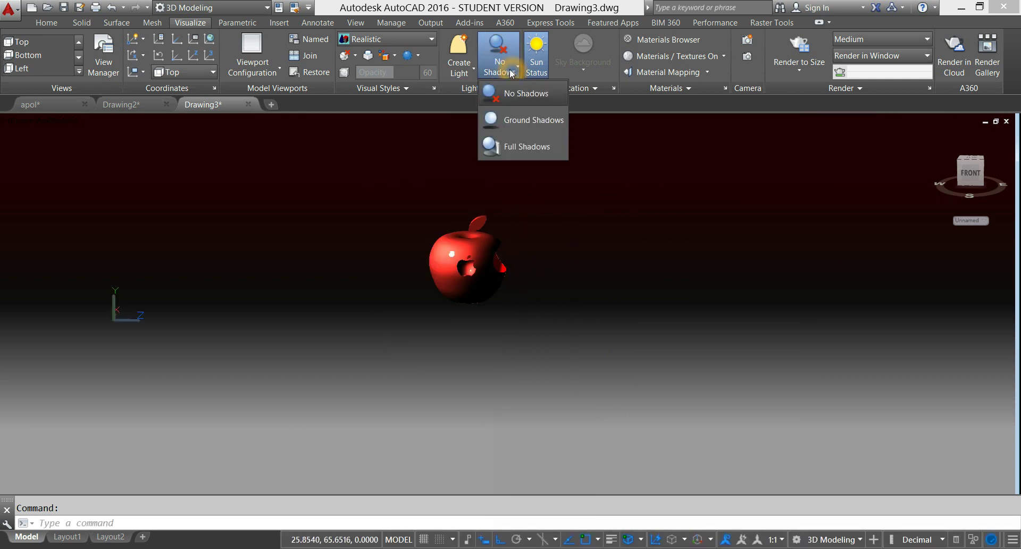
{"action": "left_click", "coordinate": [528, 122]}
{"action": "middle_click_drag", "start_coordinate": [631, 205], "coordinate": [575, 238]}
{"action": "middle_click_drag", "start_coordinate": [564, 187], "coordinate": [576, 202]}
{"action": "key", "text": "Escape"}
Step: Drag the sun's date slider to shift the apple's shadow
{"action": "left_click", "coordinate": [587, 90]}
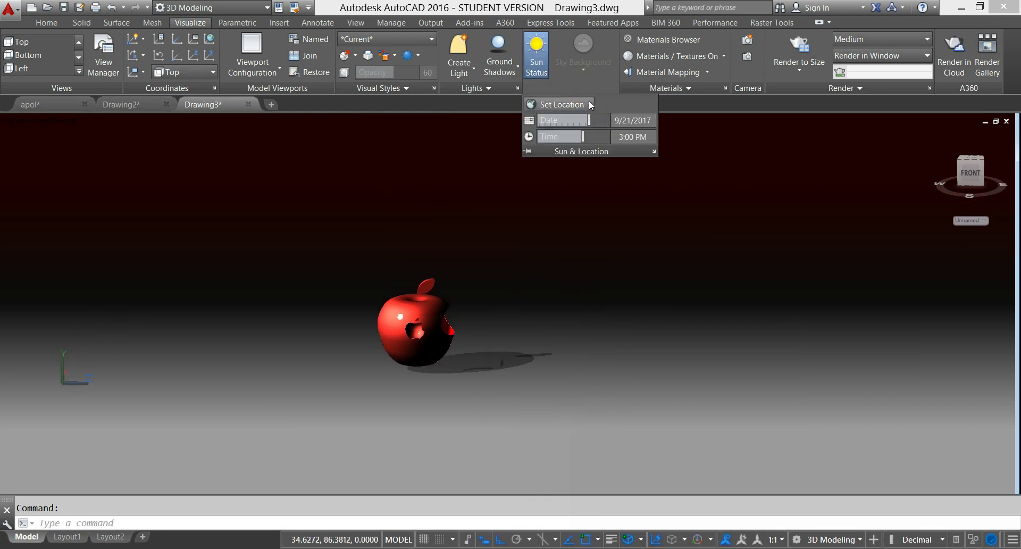
{"action": "left_click_drag", "start_coordinate": [589, 121], "coordinate": [585, 122]}
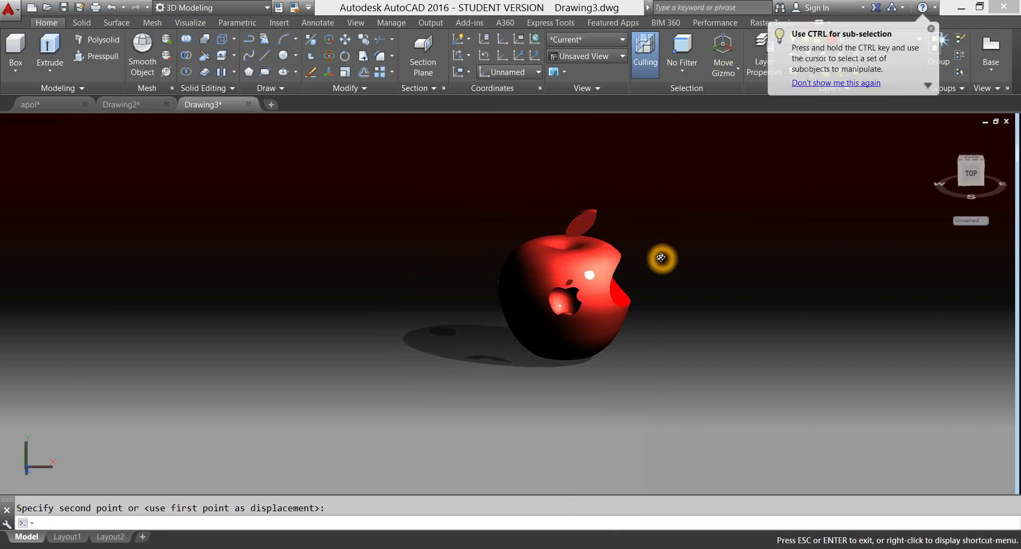
{"action": "middle_click_drag", "start_coordinate": [661, 258], "coordinate": [662, 228], "text": "shift"}
{"action": "key", "text": "Escape"}
Step: Move the apple slightly to a new position
{"action": "left_click", "coordinate": [605, 235]}
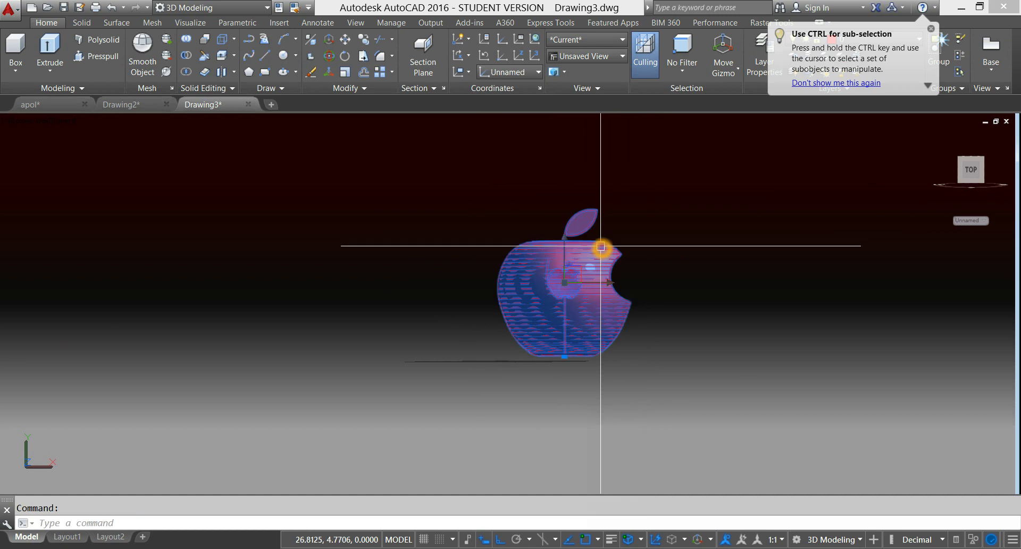
{"action": "right_click", "coordinate": [649, 204]}
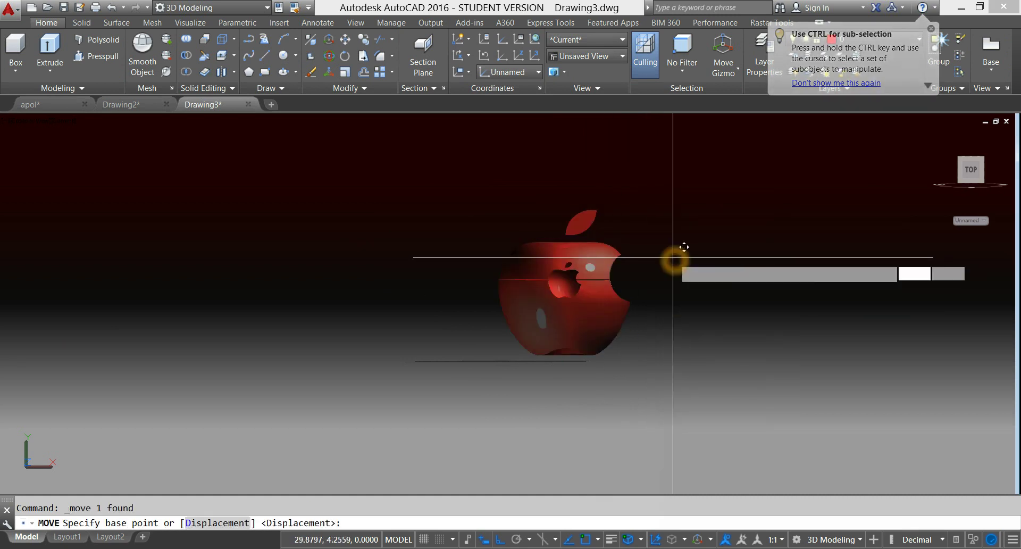
{"action": "left_click", "coordinate": [675, 260]}
{"action": "left_click", "coordinate": [673, 265]}
{"action": "middle_click_drag", "start_coordinate": [665, 247], "coordinate": [510, 312], "text": "shift"}
{"action": "scroll", "coordinate": [539, 295], "scroll_direction": "down", "scroll_amount": 2}
{"action": "scroll", "coordinate": [597, 94], "scroll_direction": "down", "scroll_amount": 4}
Step: Set the sun to 9/27/2017 at 8:48 AM to stretch the apple's shadow
{"action": "left_click", "coordinate": [586, 90]}
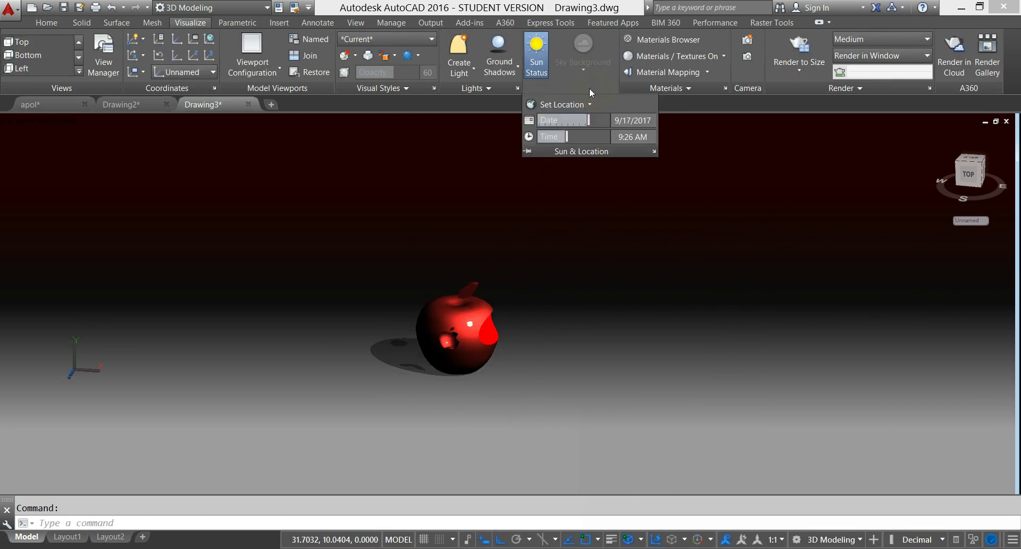
{"action": "mouse_move", "coordinate": [585, 123]}
{"action": "left_mouse_down"}
{"action": "mouse_move", "coordinate": [597, 119]}
{"action": "mouse_move", "coordinate": [569, 136]}
{"action": "left_mouse_up"}
{"action": "left_click", "coordinate": [566, 203]}
{"action": "left_click", "coordinate": [559, 210]}
{"action": "middle_click_drag", "start_coordinate": [559, 209], "coordinate": [526, 223], "text": "shift"}
Step: Place a web light above the apple aimed down at it, with ortho turned off
{"action": "left_click", "coordinate": [456, 60]}
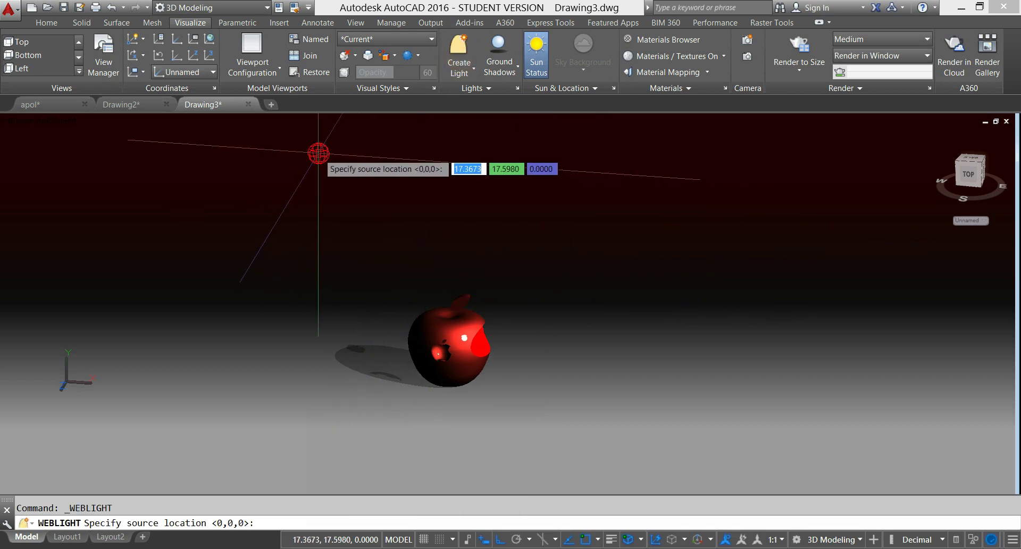
{"action": "left_click", "coordinate": [318, 154]}
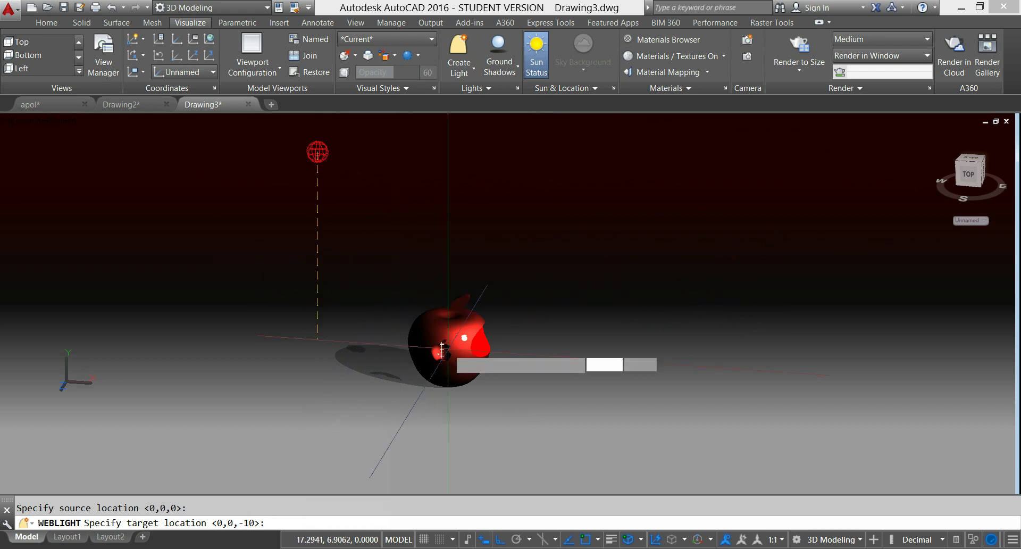
{"action": "left_click", "coordinate": [494, 539]}
{"action": "left_click", "coordinate": [414, 323]}
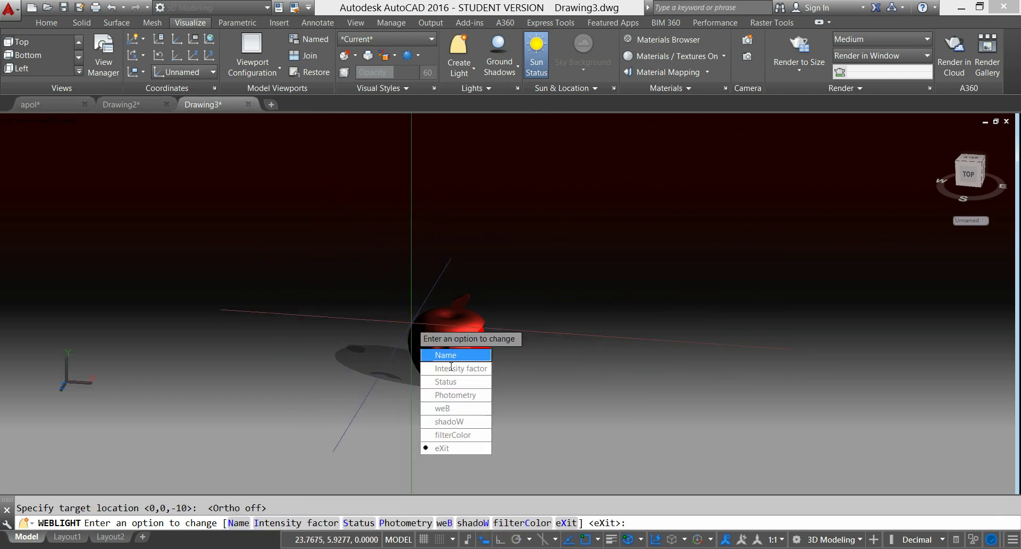
Step: Set the web light's intensity factor to 5, then go to the Windows Start screen
{"action": "left_click", "coordinate": [456, 368]}
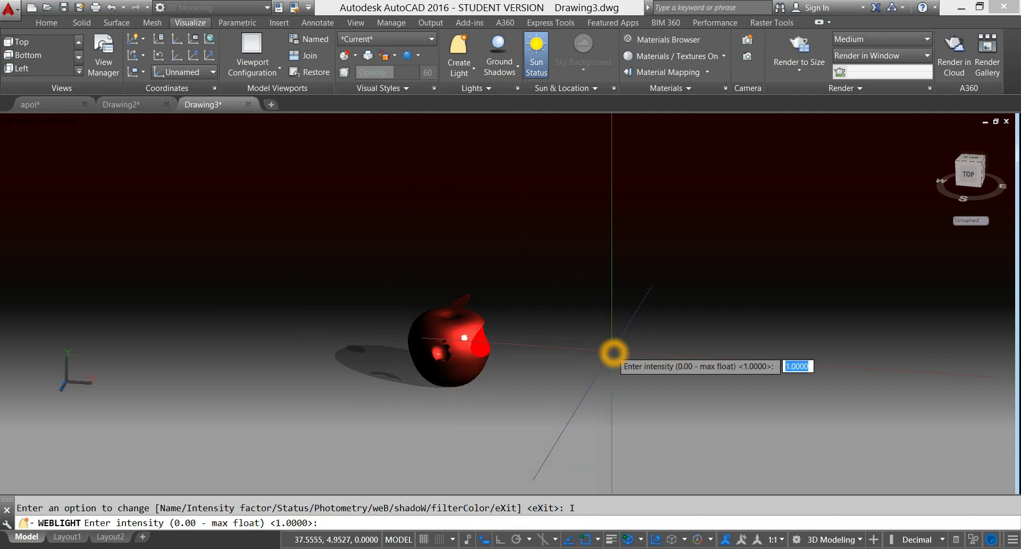
{"action": "left_click", "coordinate": [610, 354]}
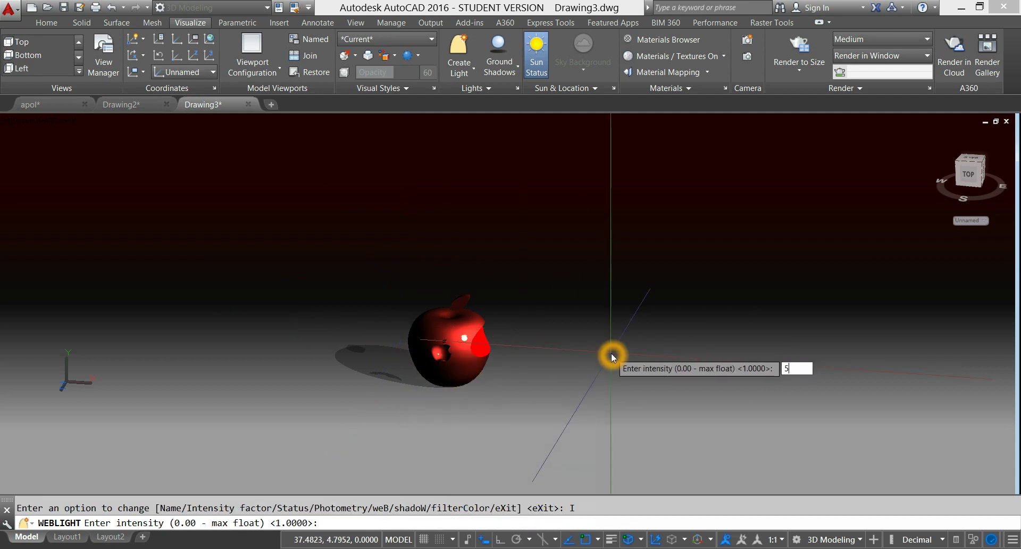
{"action": "type", "text": "5"}
{"action": "key", "text": "Return"}
{"action": "key", "text": "Return"}
{"action": "middle_click_drag", "start_coordinate": [522, 303], "coordinate": [594, 217], "text": "shift"}
{"action": "scroll", "coordinate": [506, 309], "scroll_direction": "up", "scroll_amount": 3}
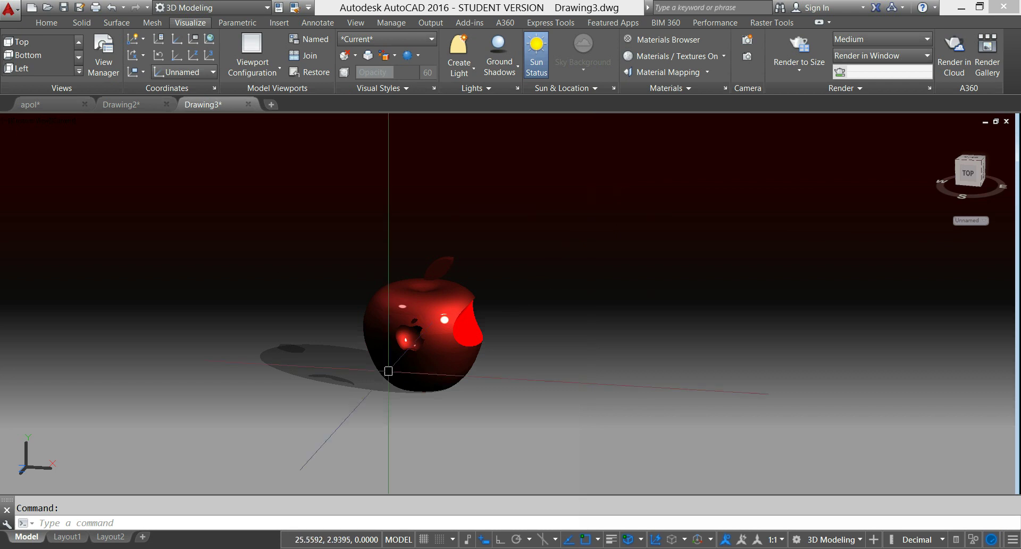
{"action": "key", "text": "super"}
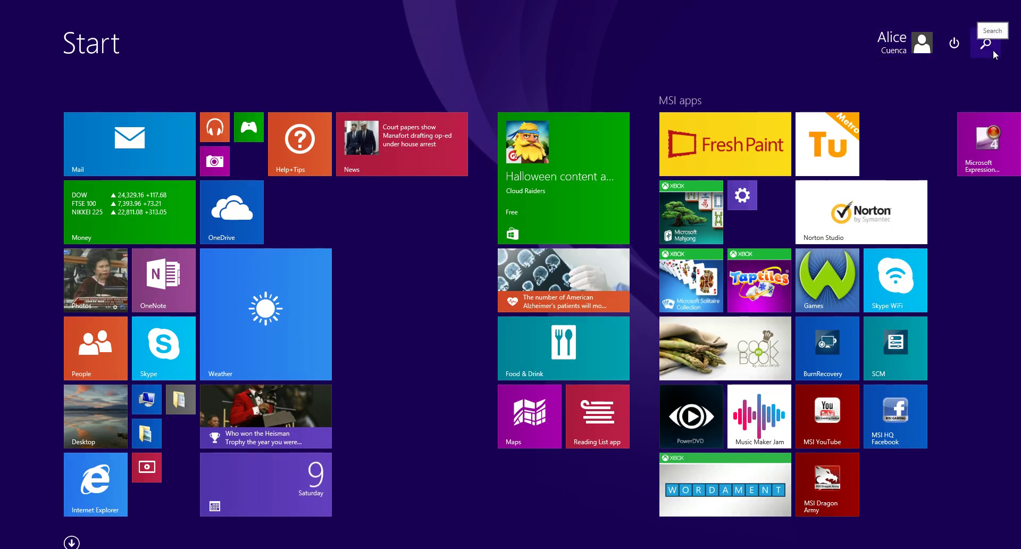
Step: Launch Paint from search and paste the AutoCAD apple screenshot onto the canvas
{"action": "left_click", "coordinate": [992, 49]}
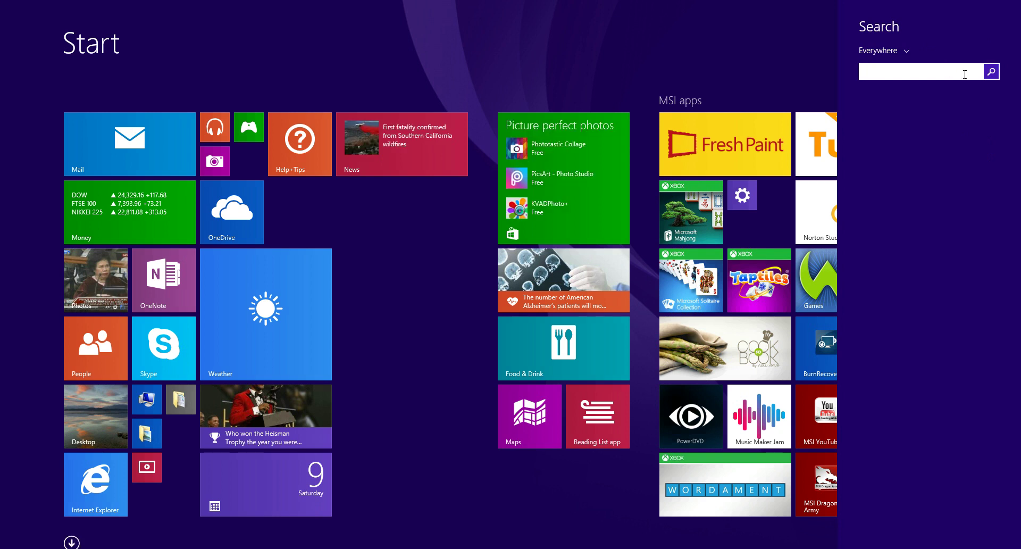
{"action": "type", "text": "paint"}
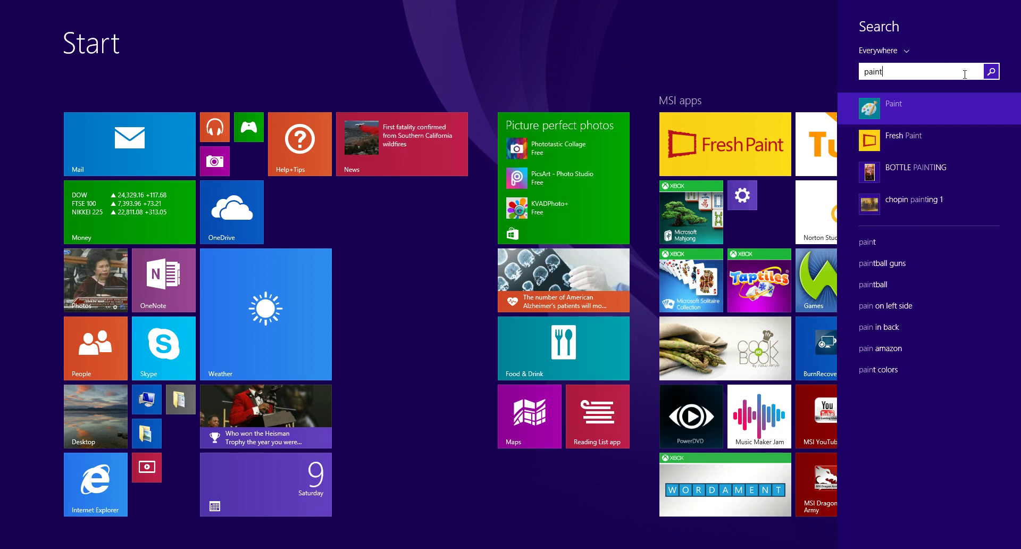
{"action": "key", "text": "Return"}
{"action": "left_click", "coordinate": [932, 59]}
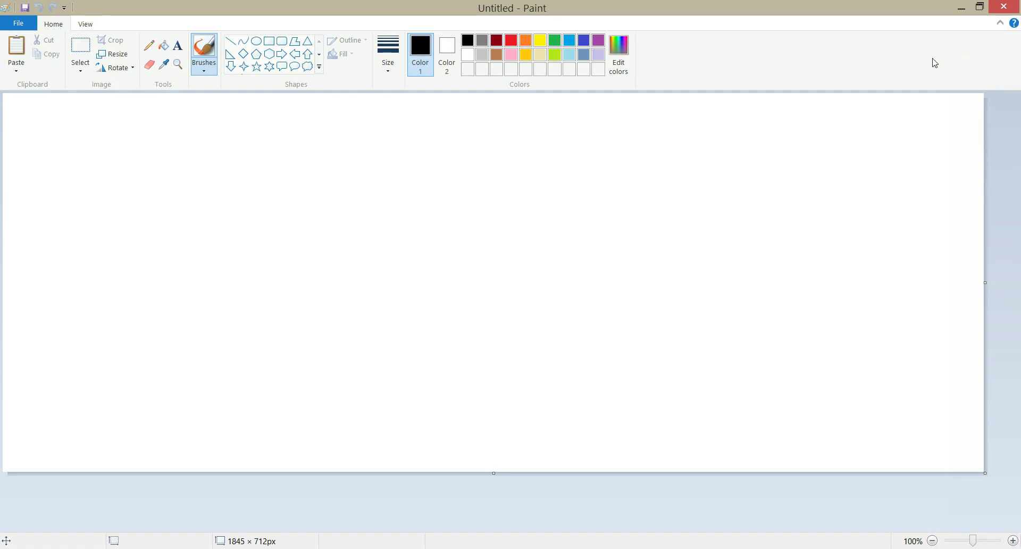
{"action": "left_click", "coordinate": [540, 209]}
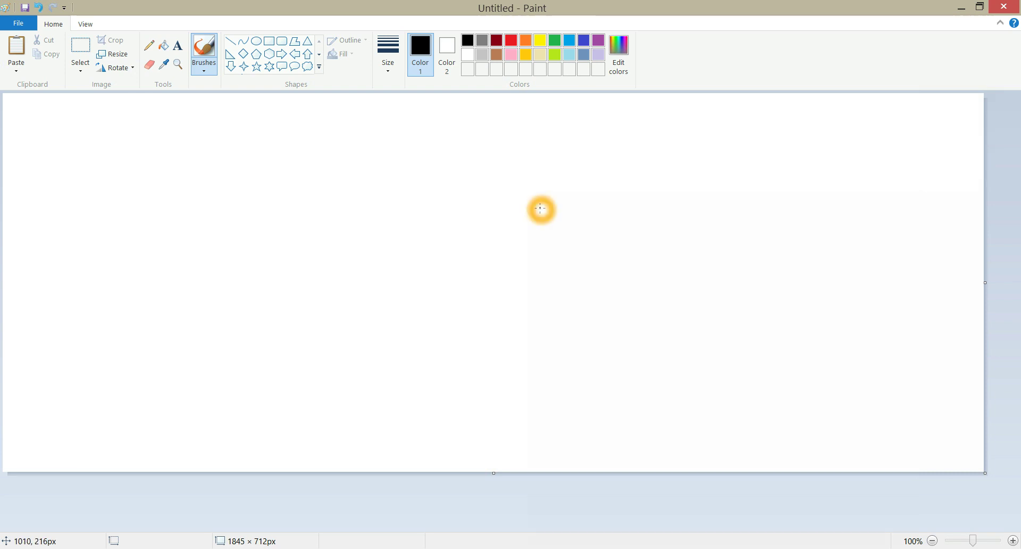
{"action": "key", "text": "ctrl+v"}
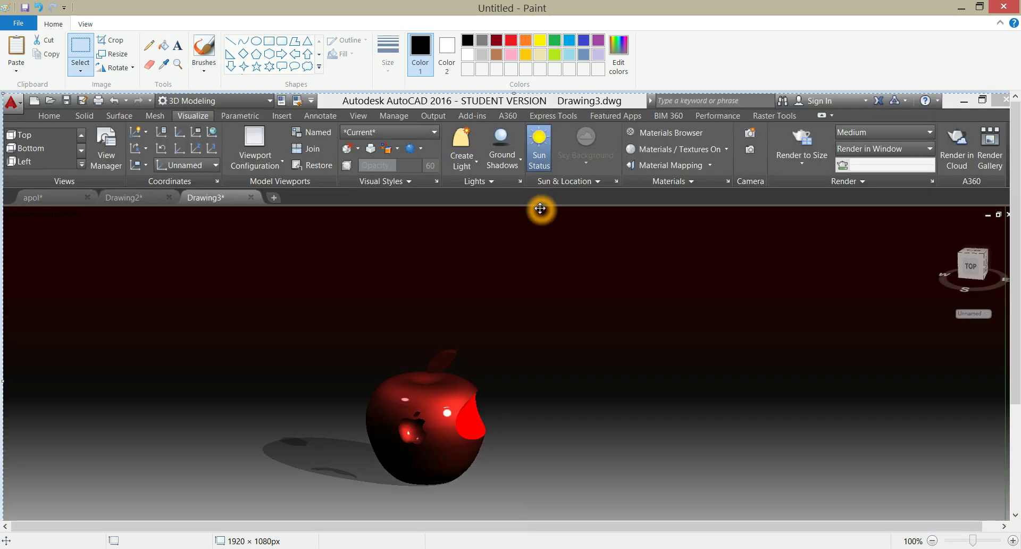
Step: Crop the image to a rectangular selection around the apple and its shadow
{"action": "left_click", "coordinate": [120, 46]}
{"action": "left_click_drag", "start_coordinate": [578, 492], "coordinate": [575, 479]}
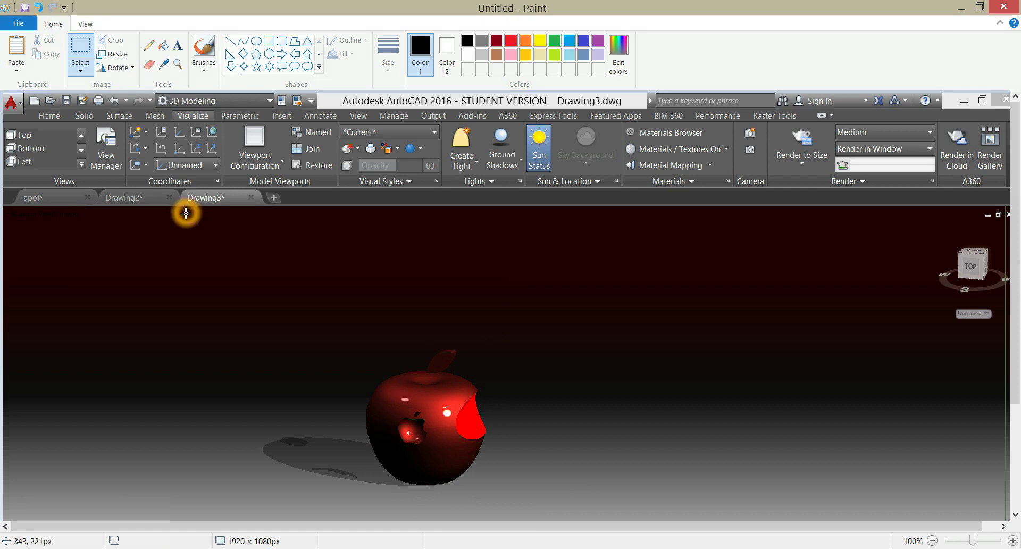
{"action": "left_click", "coordinate": [193, 231]}
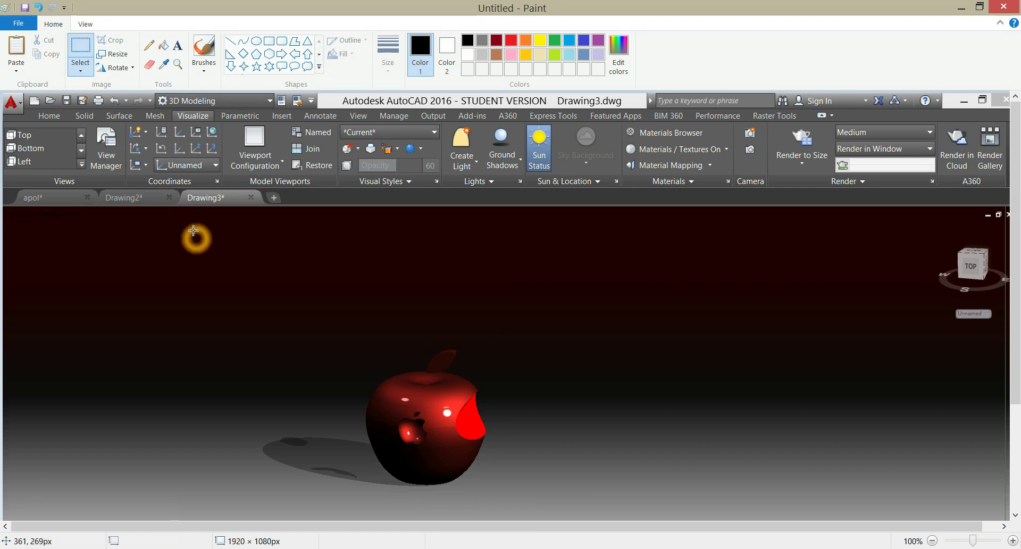
{"action": "left_click", "coordinate": [93, 56]}
{"action": "left_click", "coordinate": [80, 67]}
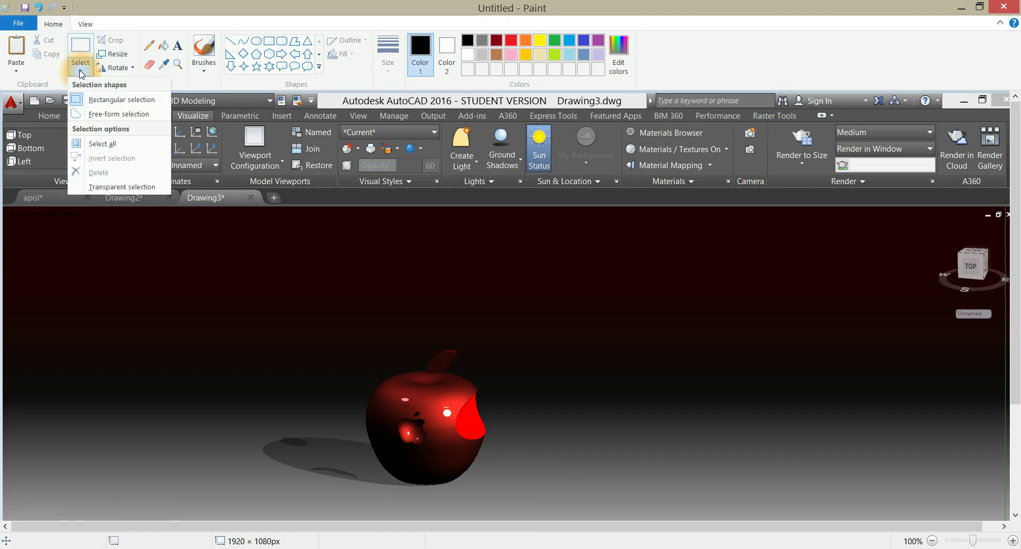
{"action": "left_click", "coordinate": [101, 100]}
{"action": "left_click_drag", "start_coordinate": [207, 319], "coordinate": [489, 533]}
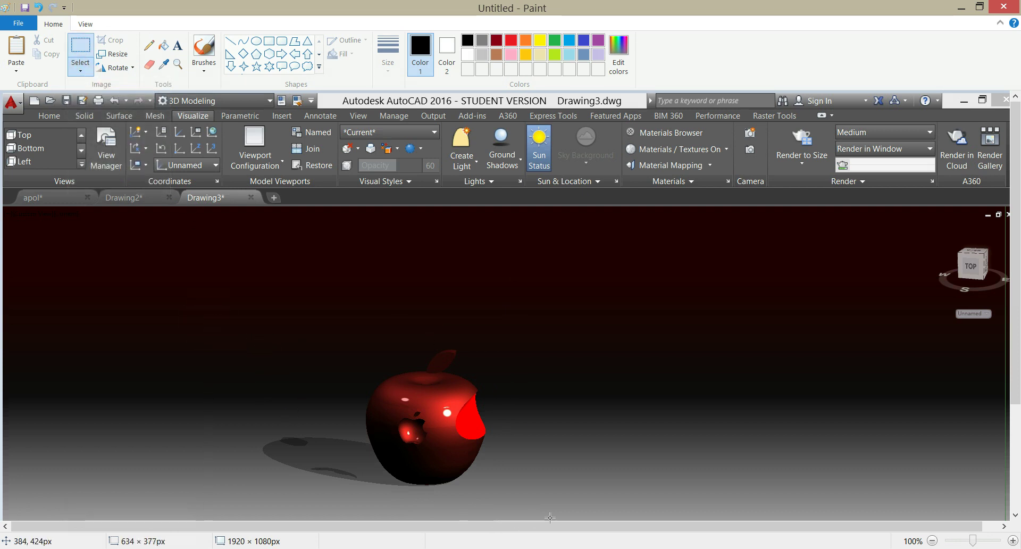
{"action": "left_click_drag", "start_coordinate": [627, 494], "coordinate": [644, 495]}
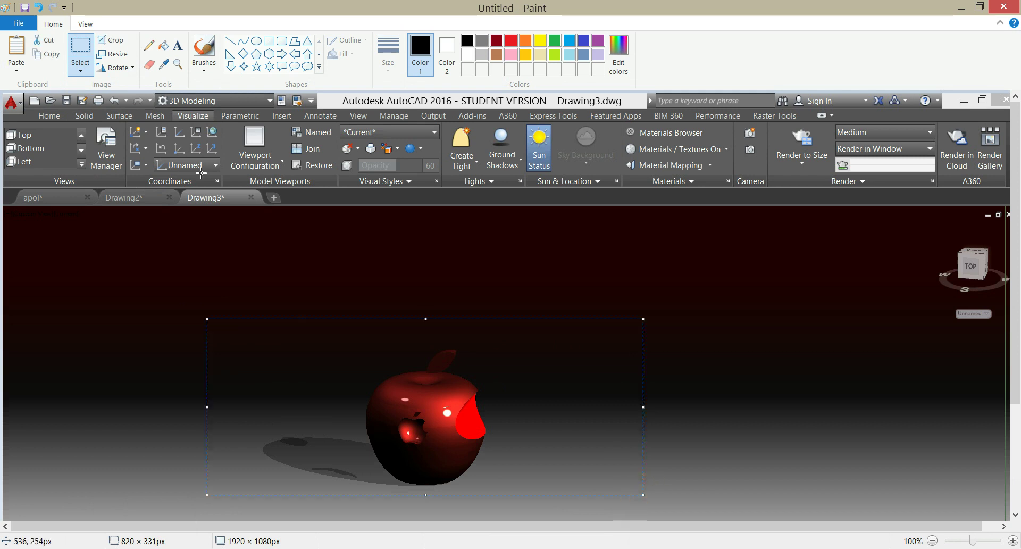
{"action": "left_click", "coordinate": [114, 44]}
Step: Save the cropped image as a PNG picture named 'logo', then close Paint
{"action": "left_click", "coordinate": [21, 26]}
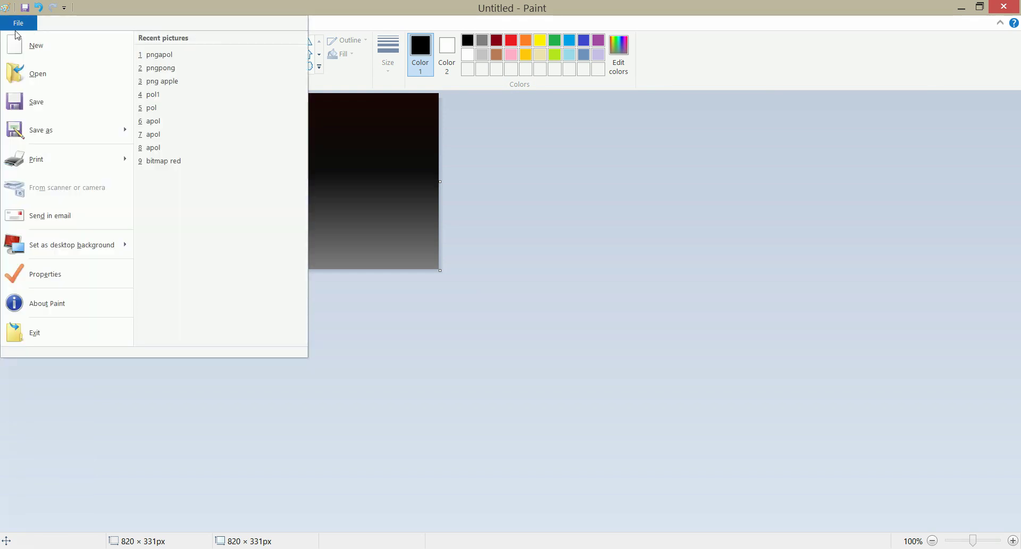
{"action": "left_click", "coordinate": [35, 133]}
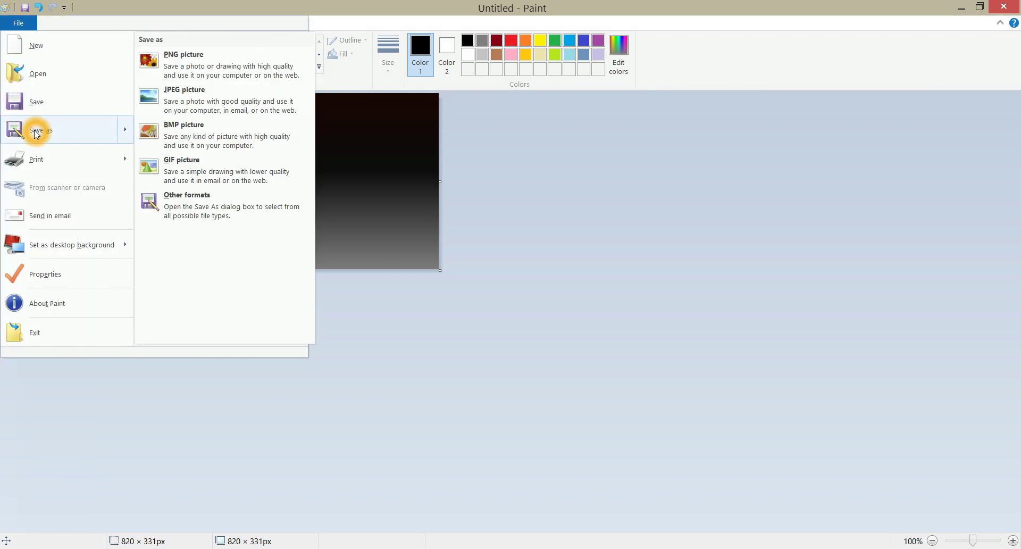
{"action": "left_click", "coordinate": [183, 74]}
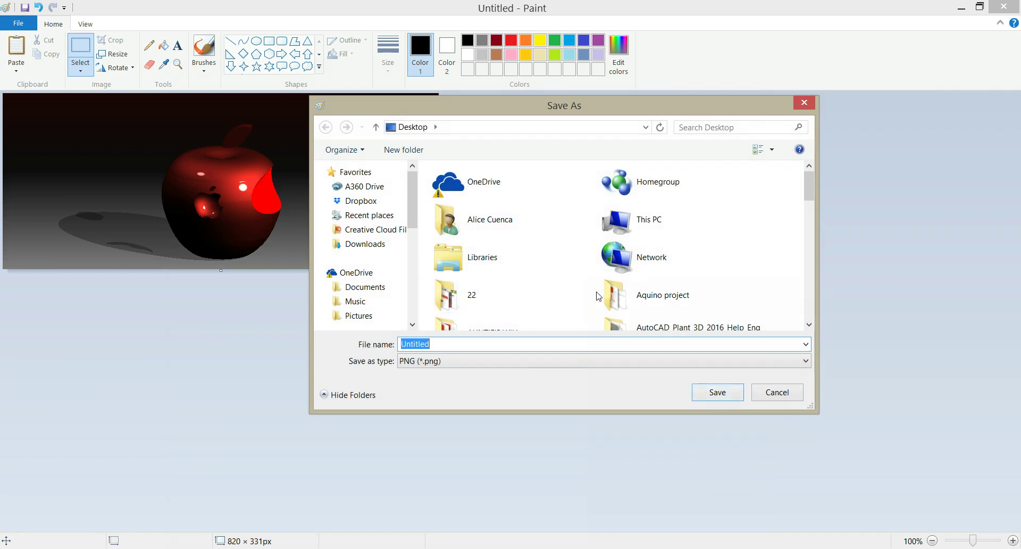
{"action": "left_click", "coordinate": [529, 341]}
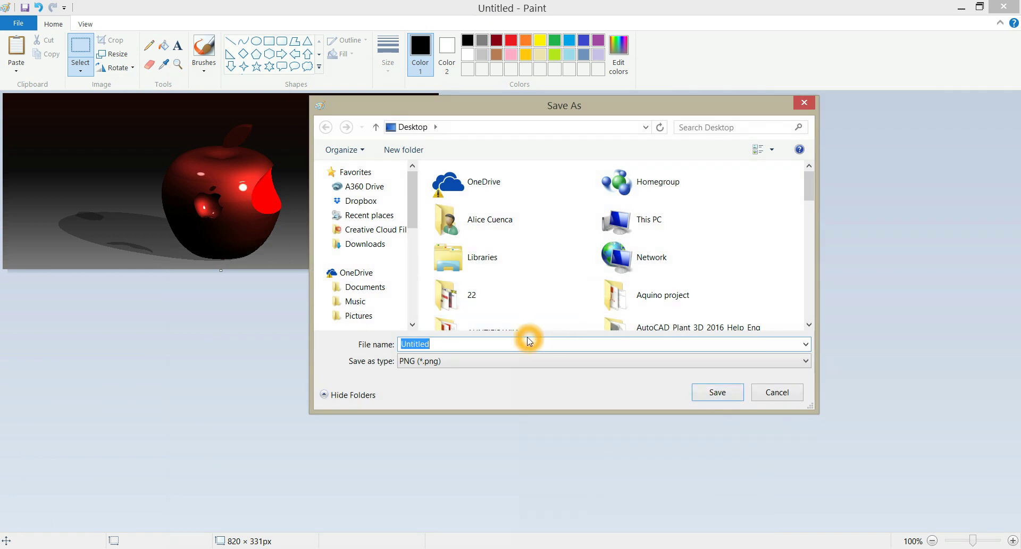
{"action": "type", "text": "logo"}
{"action": "key", "text": "Return"}
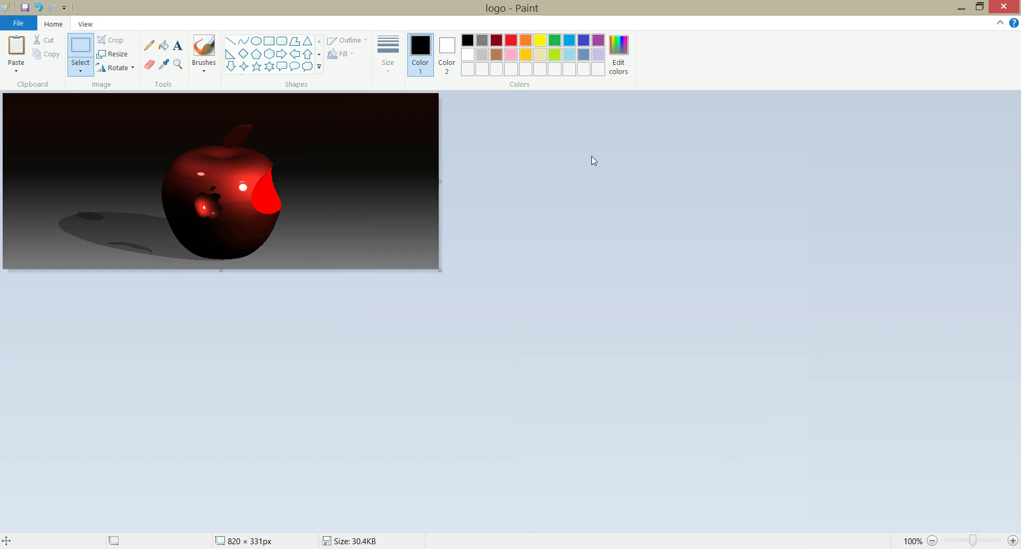
{"action": "left_click", "coordinate": [1003, 6]}
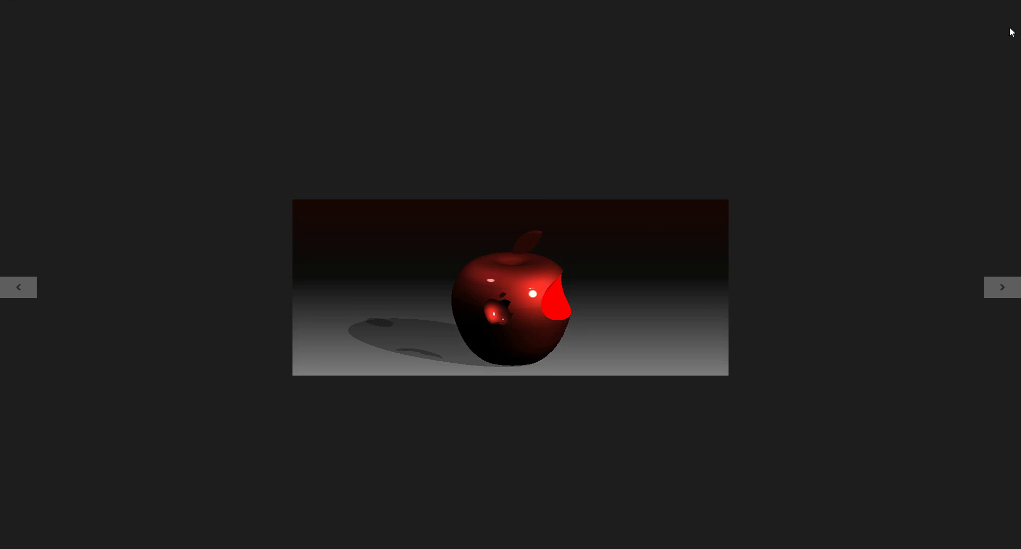
Step: Close the Photos viewer and bring AutoCAD's Drawing3.dwg back, maximized
{"action": "mouse_move", "coordinate": [1012, 10]}
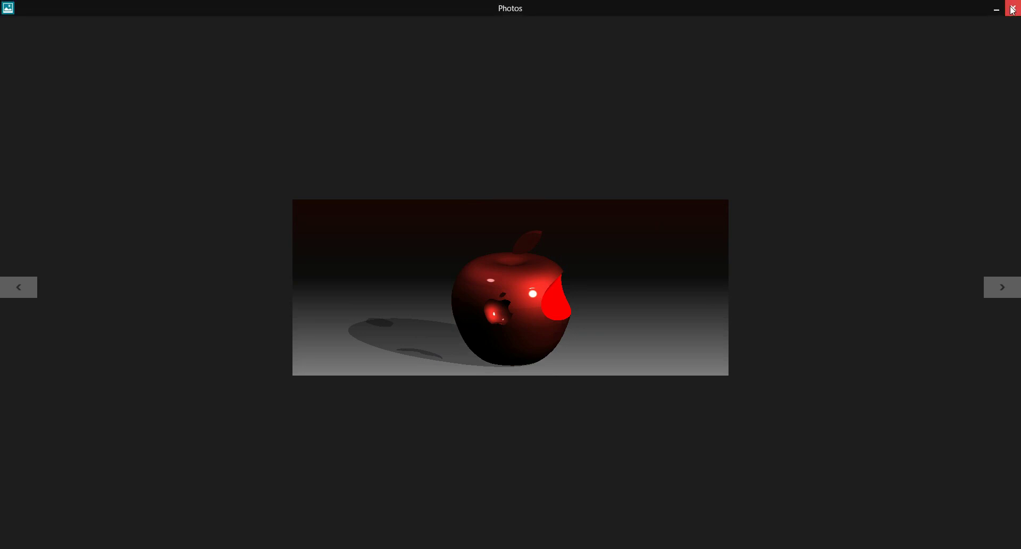
{"action": "left_click", "coordinate": [1013, 9]}
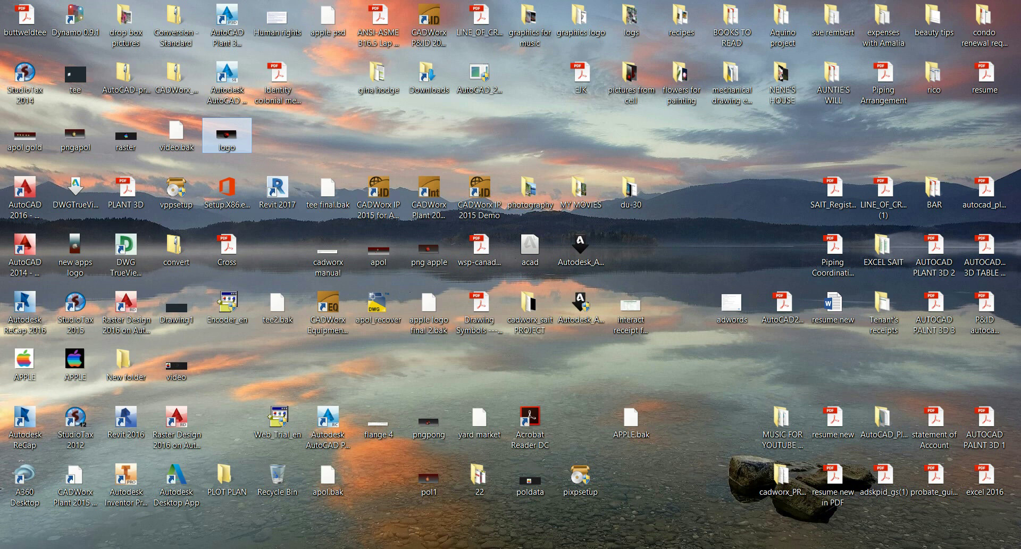
{"action": "mouse_move", "coordinate": [638, 546]}
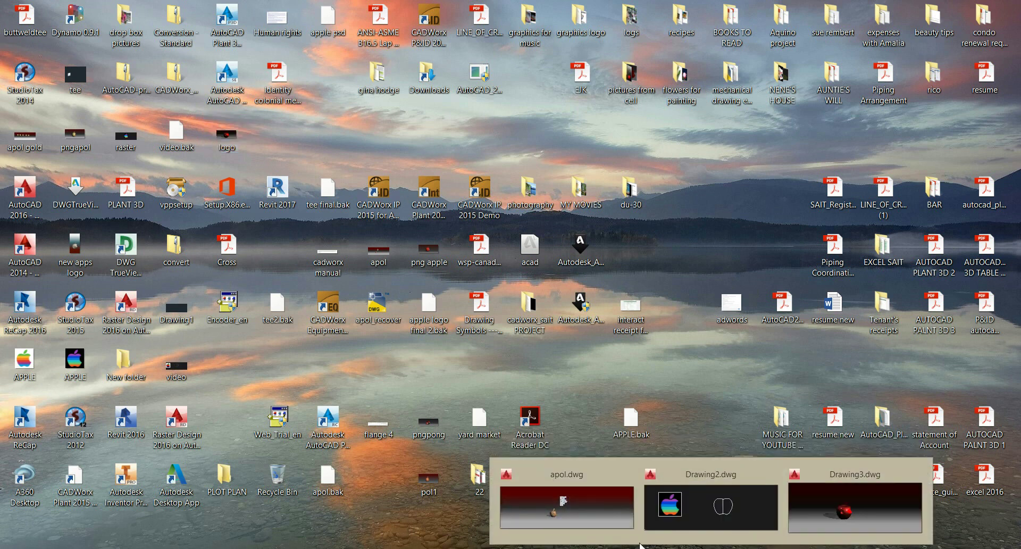
{"action": "left_click", "coordinate": [842, 515]}
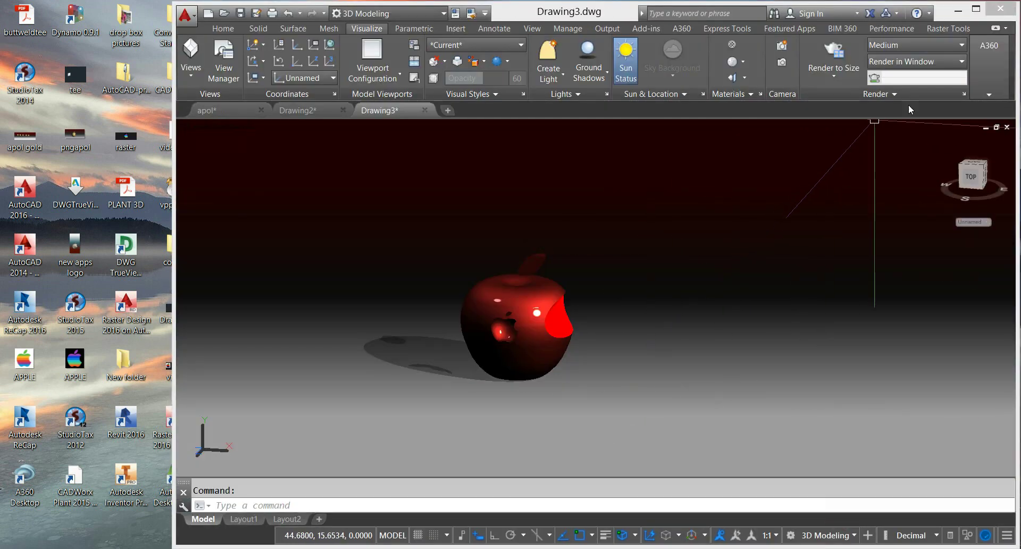
{"action": "left_click", "coordinate": [976, 9]}
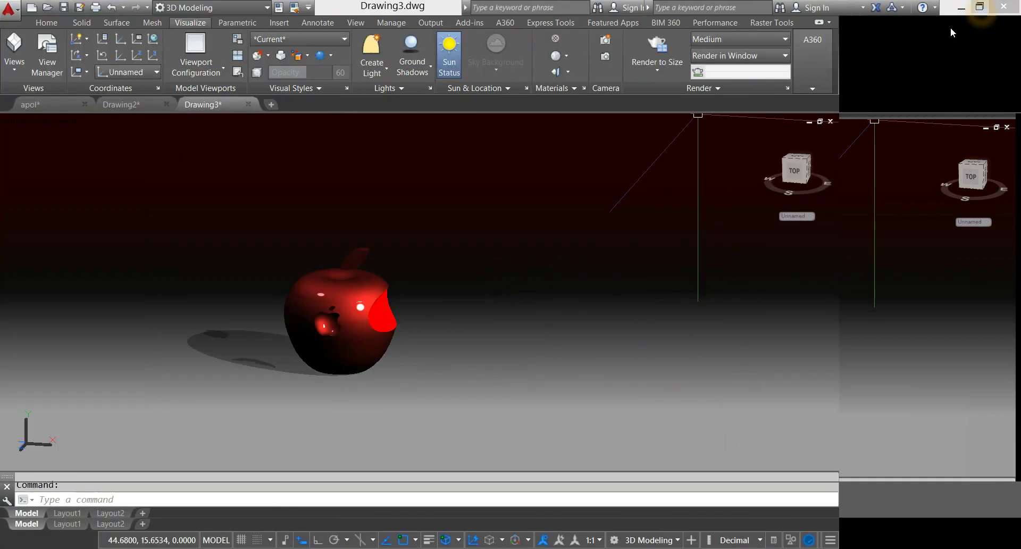